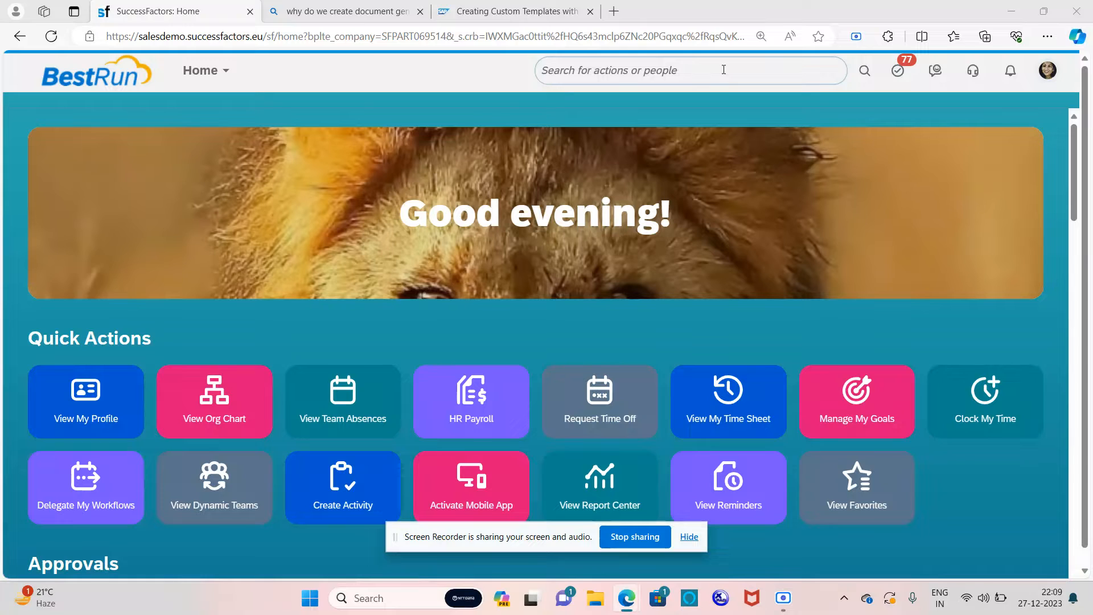
Step: Click into the 'Search for actions or people' box on the SuccessFactors home page
{"action": "left_click", "coordinate": [723, 70]}
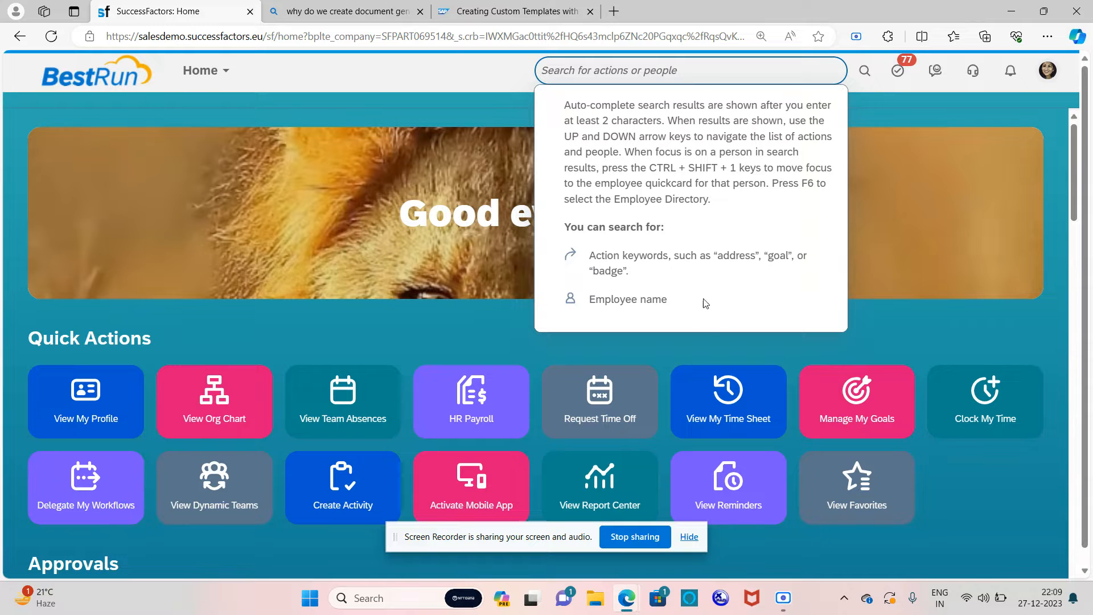
{"action": "left_click", "coordinate": [689, 538]}
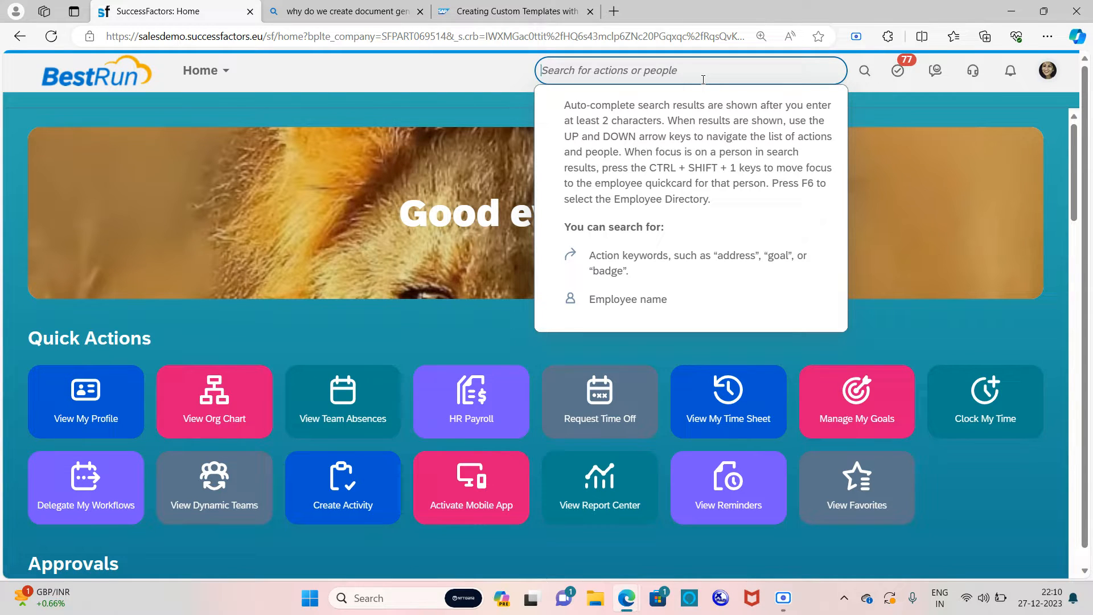
Step: Search 'manage per role', go to Manage Permission Roles, and open the sfadmin role's permission settings
{"action": "type", "text": "manage p"}
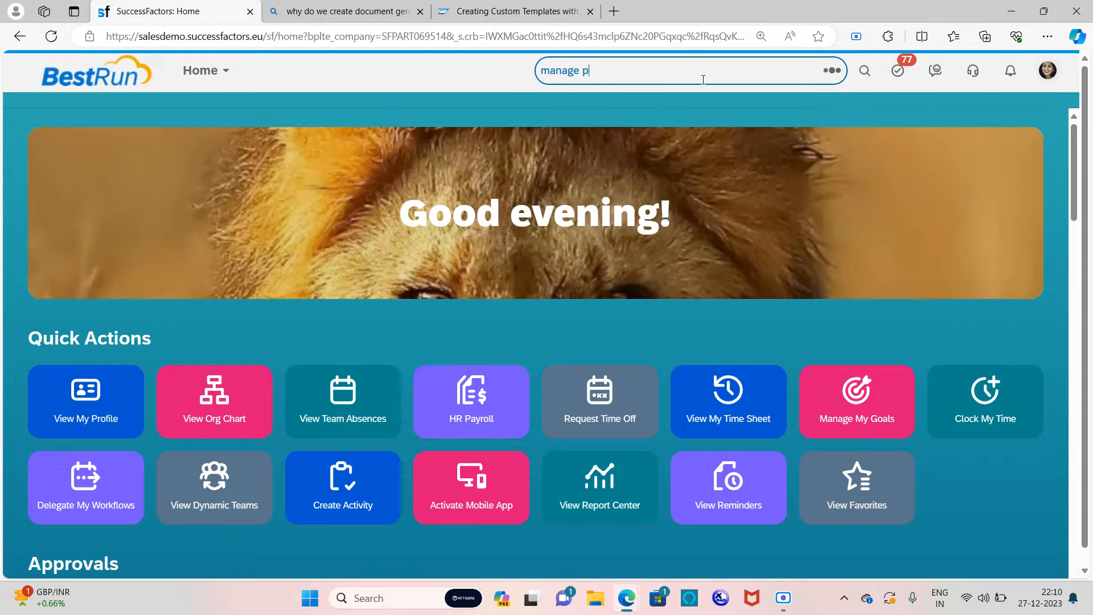
{"action": "type", "text": "er role"}
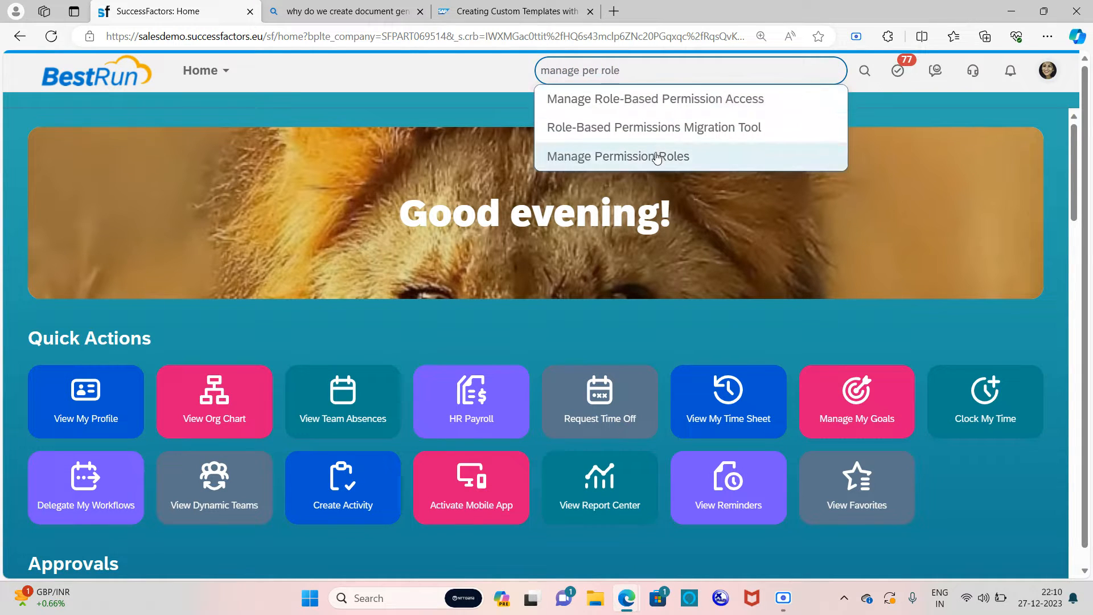
{"action": "left_click", "coordinate": [656, 158]}
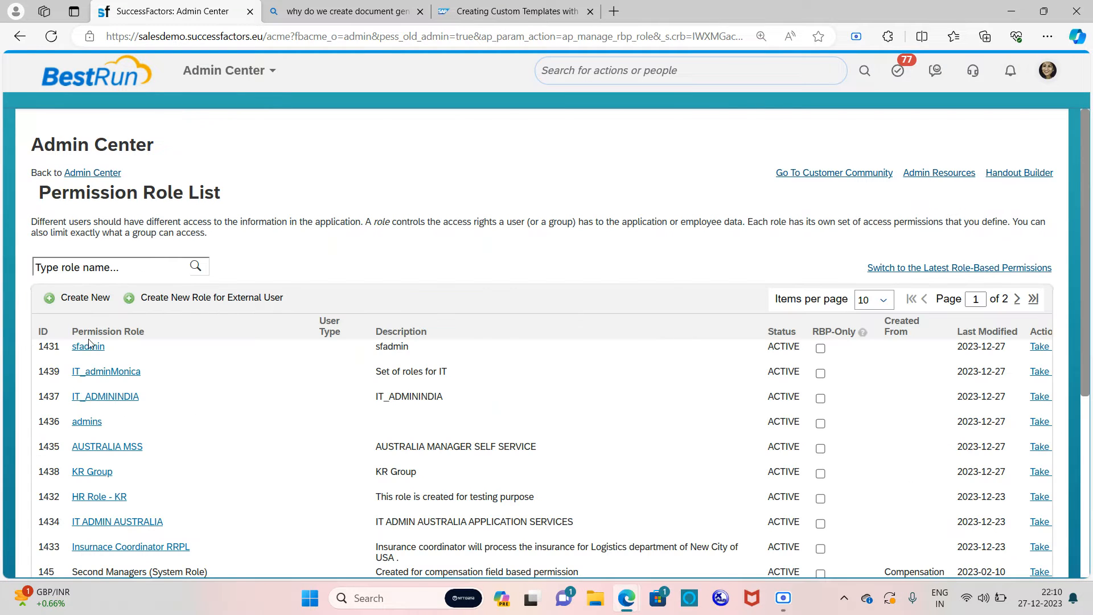
{"action": "left_click", "coordinate": [88, 347]}
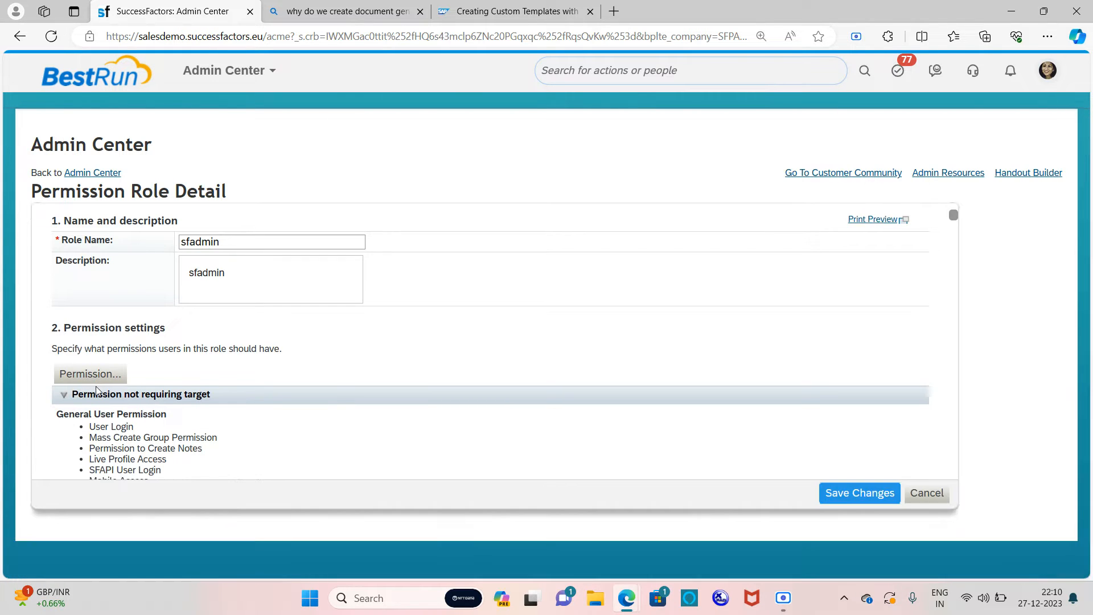
{"action": "left_click", "coordinate": [101, 375]}
Step: Under Manage Document Generation, tick Select All so all four permissions are checked
{"action": "scroll", "coordinate": [388, 280], "scroll_direction": "down", "scroll_amount": 3}
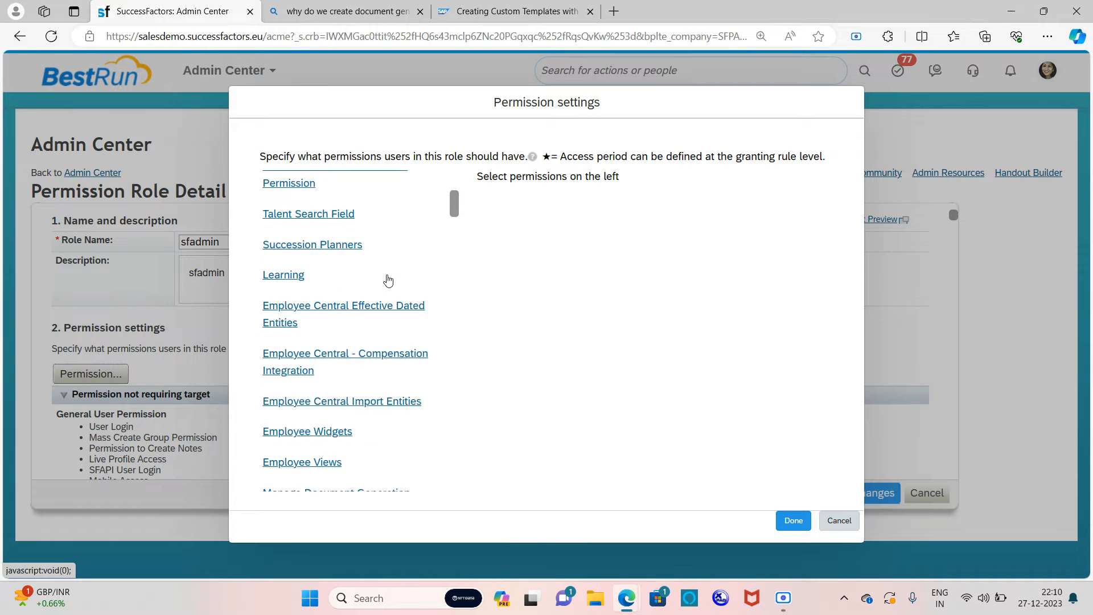
{"action": "scroll", "coordinate": [389, 280], "scroll_direction": "down", "scroll_amount": 15}
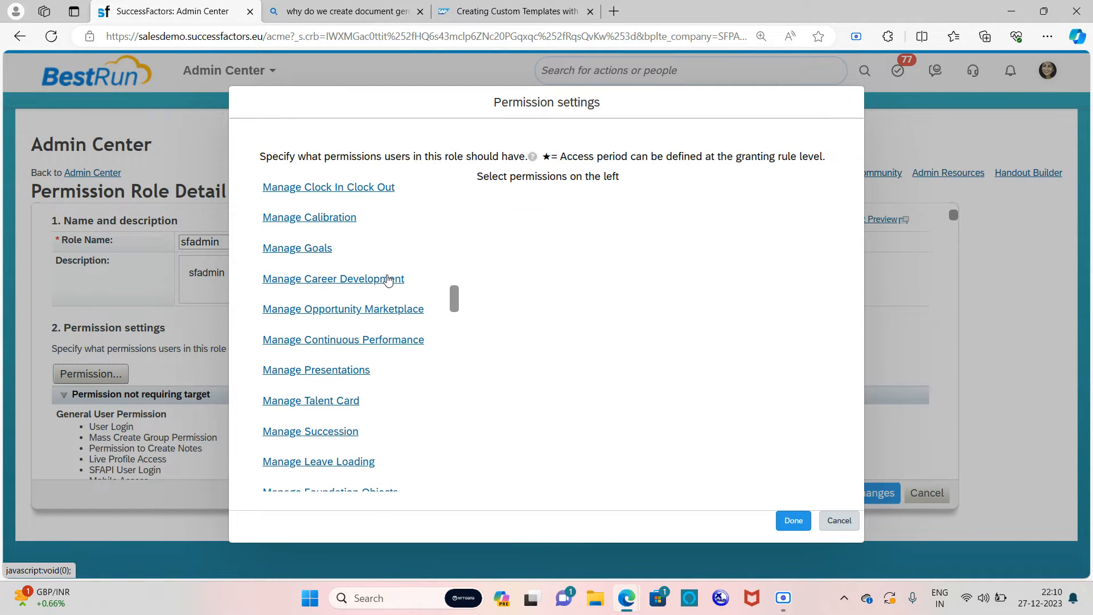
{"action": "scroll", "coordinate": [379, 300], "scroll_direction": "down", "scroll_amount": 5}
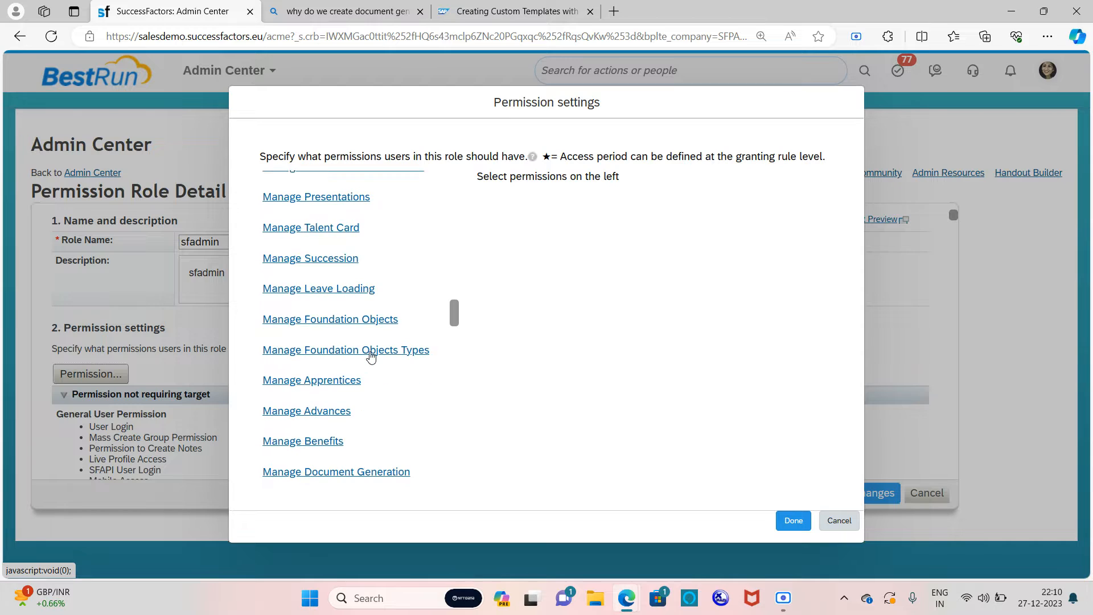
{"action": "scroll", "coordinate": [371, 354], "scroll_direction": "down", "scroll_amount": 2}
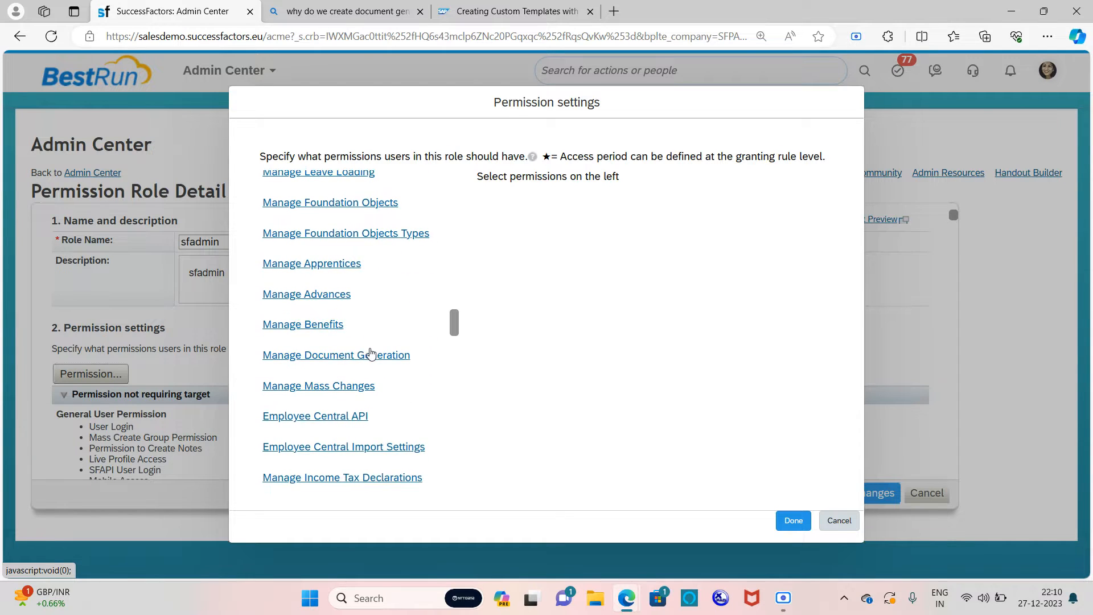
{"action": "left_click", "coordinate": [371, 354]}
{"action": "left_click", "coordinate": [512, 199]}
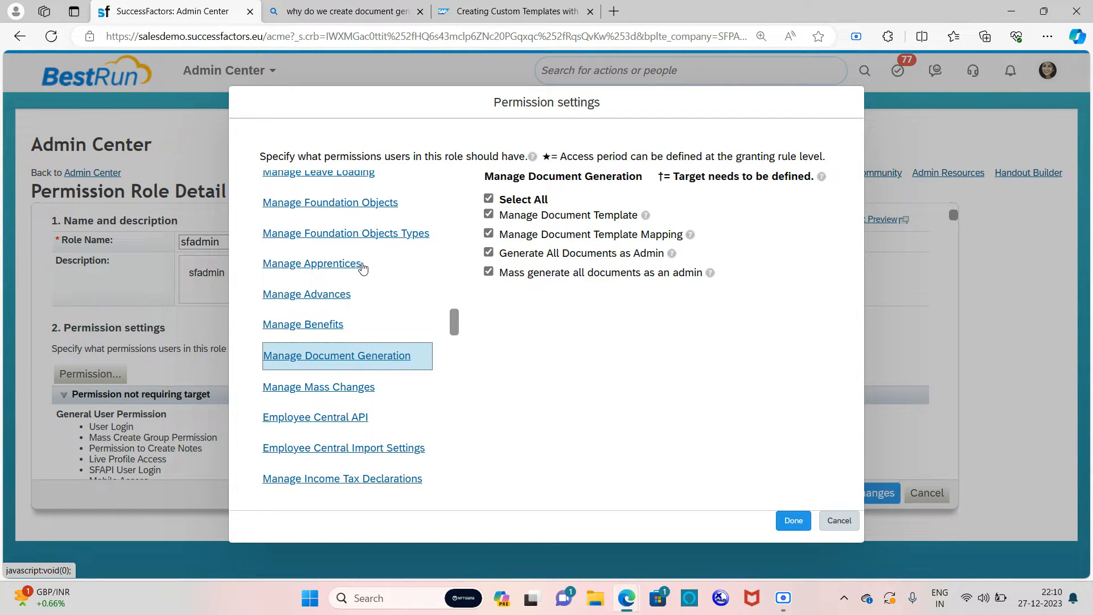
{"action": "scroll", "coordinate": [363, 268], "scroll_direction": "up", "scroll_amount": 3}
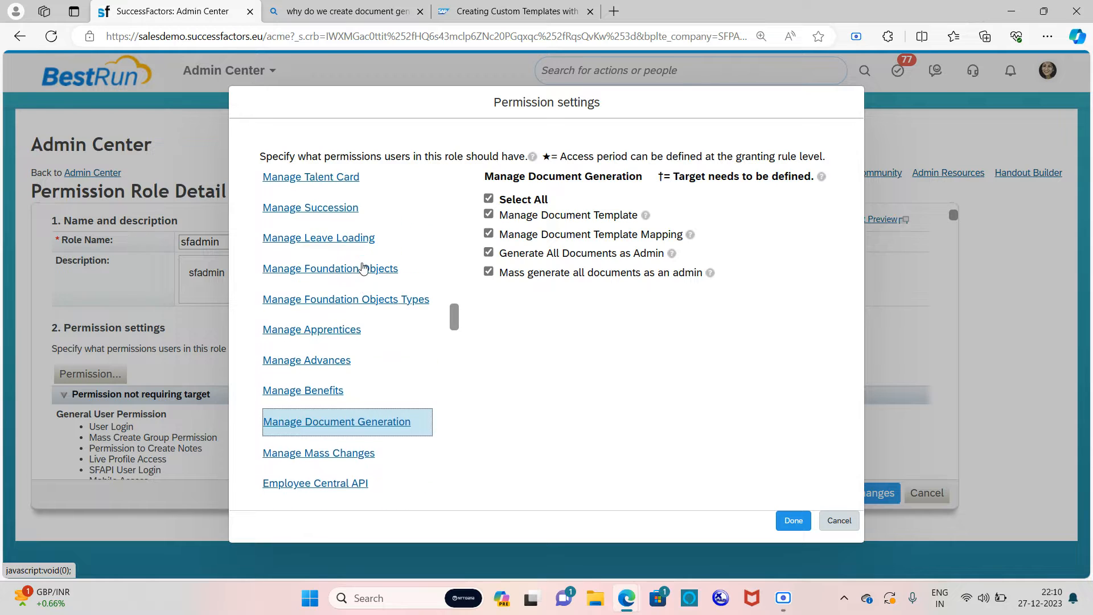
{"action": "scroll", "coordinate": [363, 268], "scroll_direction": "up", "scroll_amount": 7}
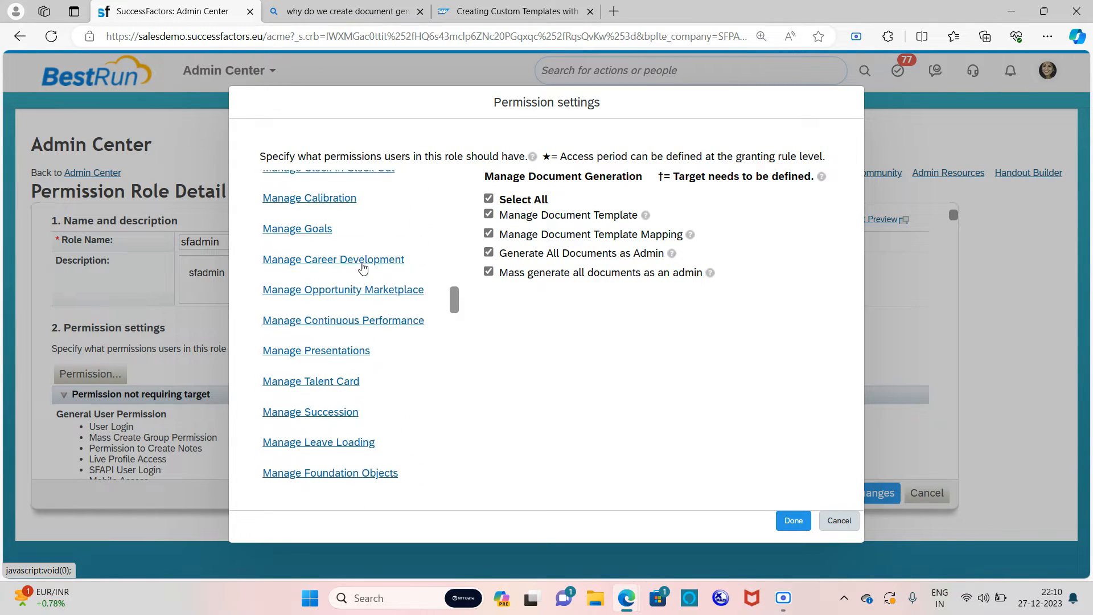
{"action": "scroll", "coordinate": [363, 268], "scroll_direction": "up", "scroll_amount": 5}
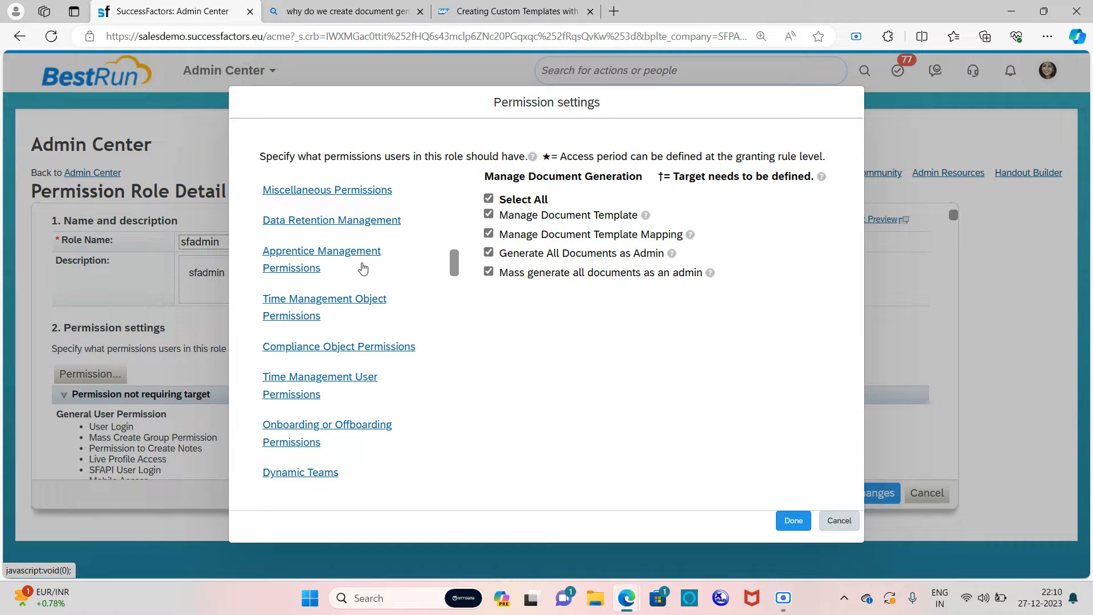
{"action": "scroll", "coordinate": [363, 268], "scroll_direction": "up", "scroll_amount": 3}
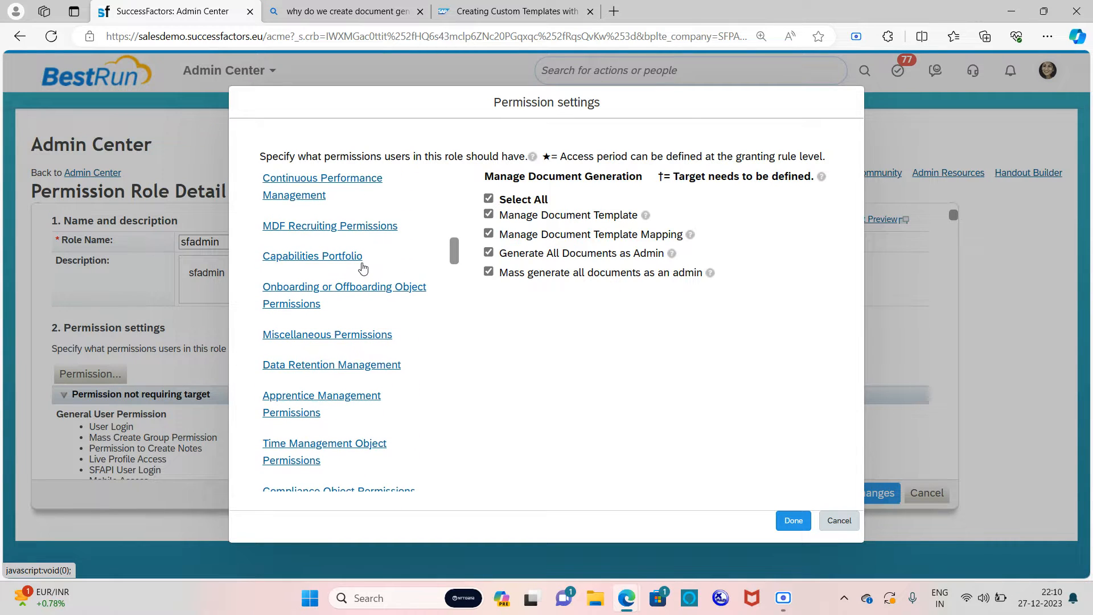
{"action": "scroll", "coordinate": [378, 264], "scroll_direction": "up", "scroll_amount": 3}
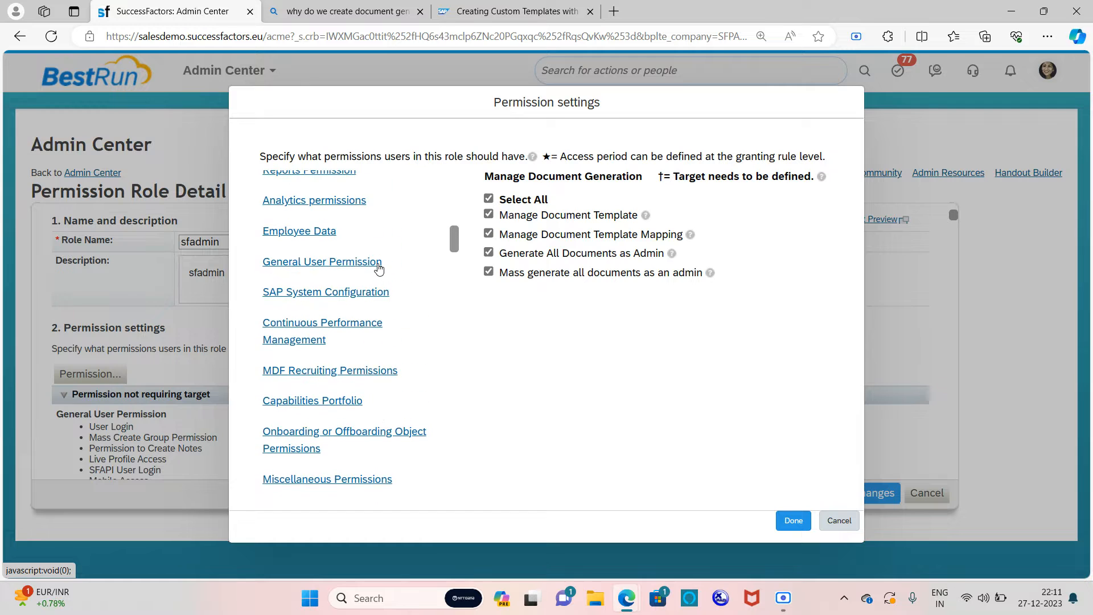
{"action": "scroll", "coordinate": [378, 268], "scroll_direction": "up", "scroll_amount": 5}
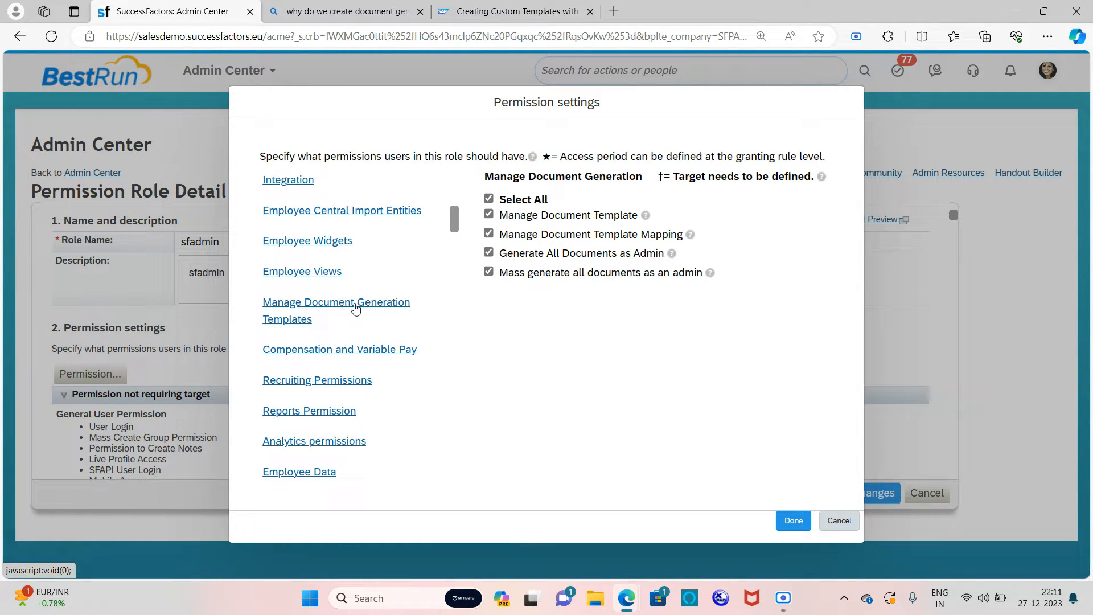
Step: Under Manage Document Generation Templates, limit Generate Documents to EXPERIENCE LETTER (123) and HK-EN verification letter
{"action": "left_click", "coordinate": [355, 308]}
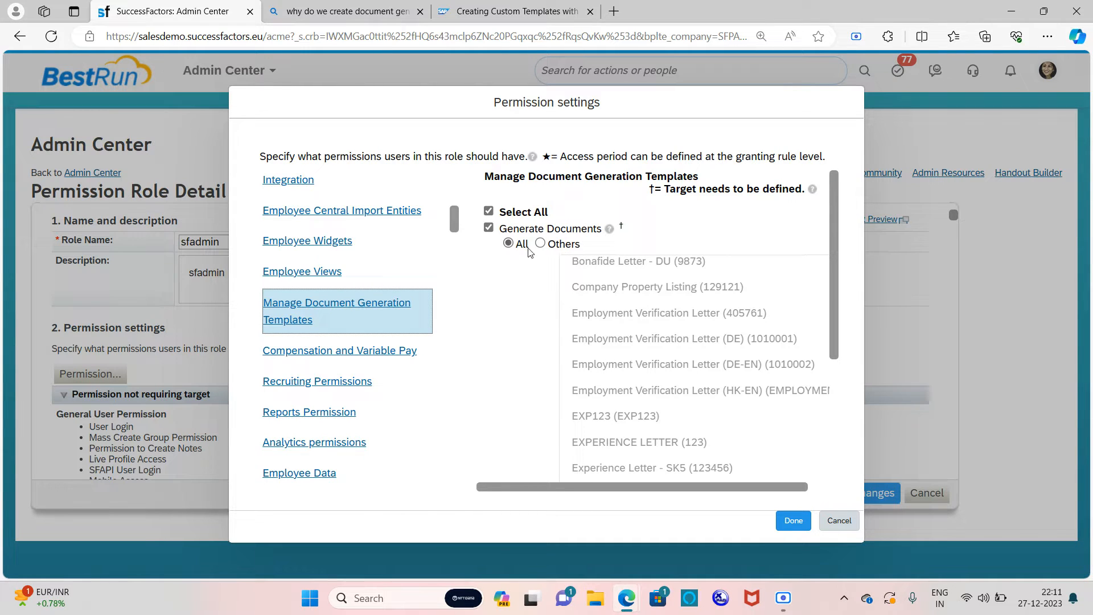
{"action": "scroll", "coordinate": [661, 285], "scroll_direction": "down", "scroll_amount": 3}
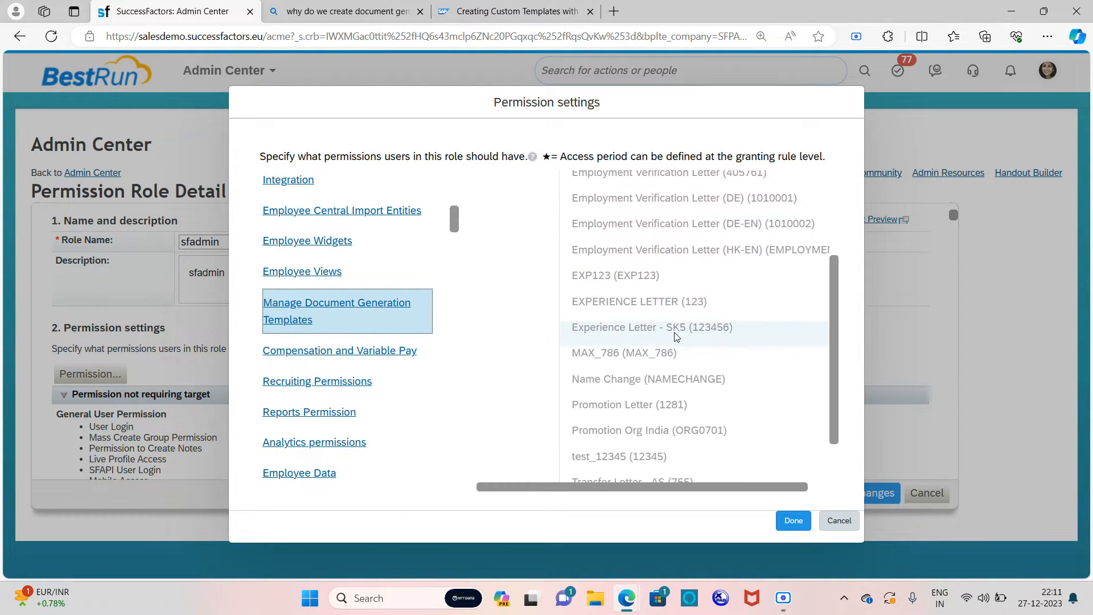
{"action": "scroll", "coordinate": [678, 296], "scroll_direction": "up", "scroll_amount": 3}
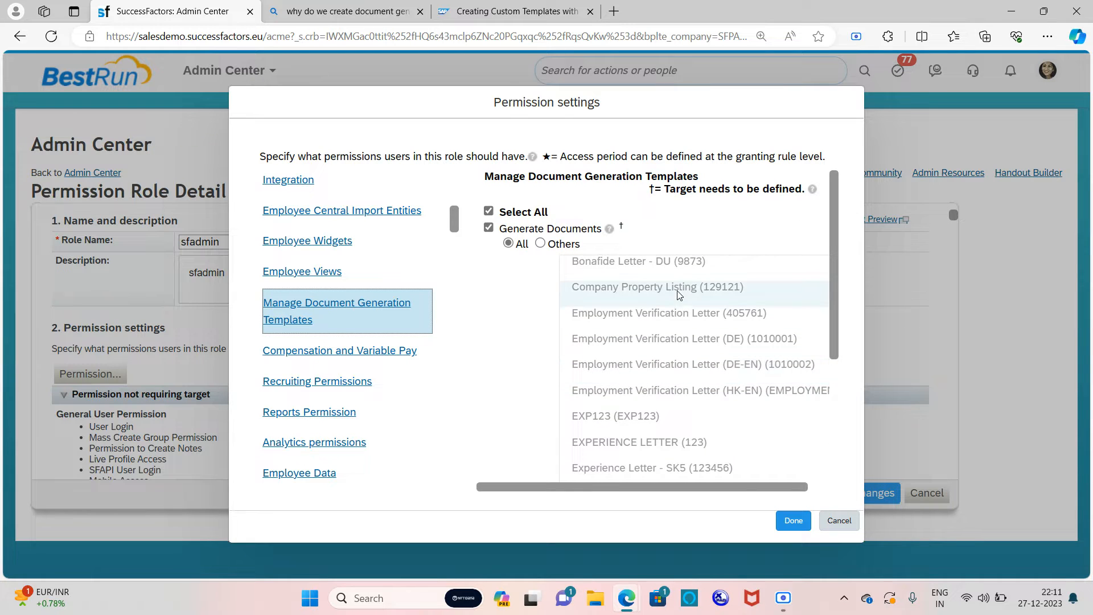
{"action": "left_click", "coordinate": [540, 244]}
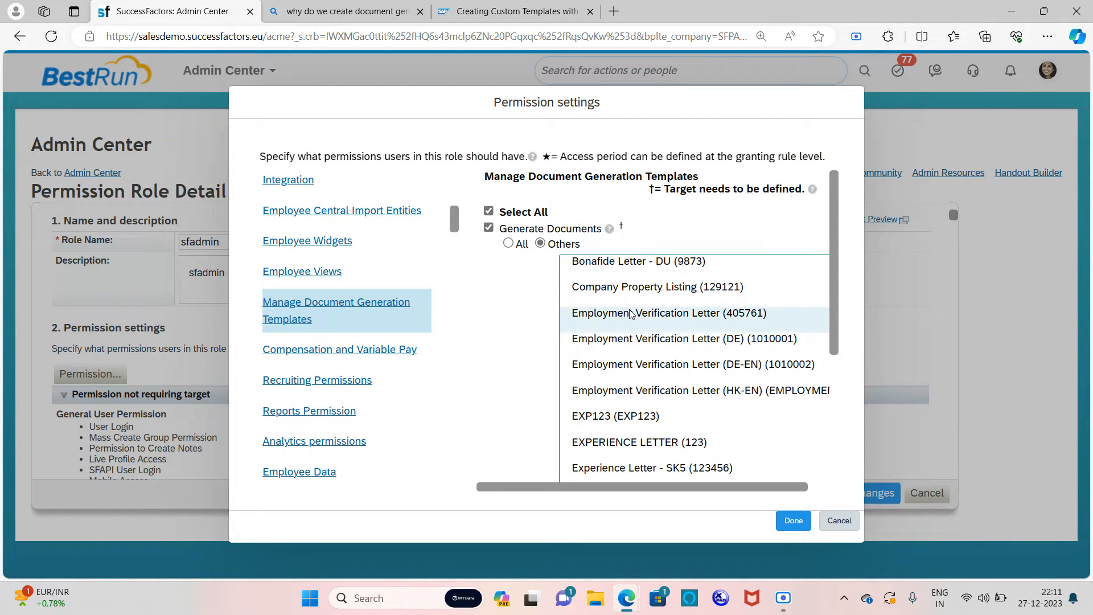
{"action": "left_click_drag", "start_coordinate": [643, 286], "coordinate": [636, 309]}
{"action": "left_click", "coordinate": [654, 364]}
{"action": "left_click", "coordinate": [663, 310]}
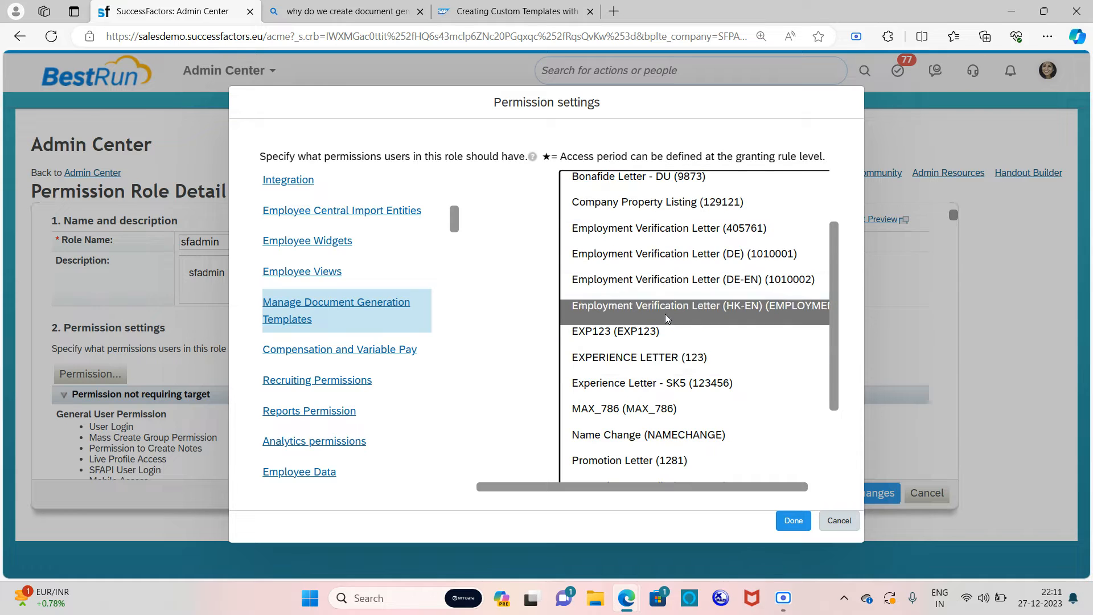
{"action": "scroll", "coordinate": [669, 281], "scroll_direction": "up", "scroll_amount": 2}
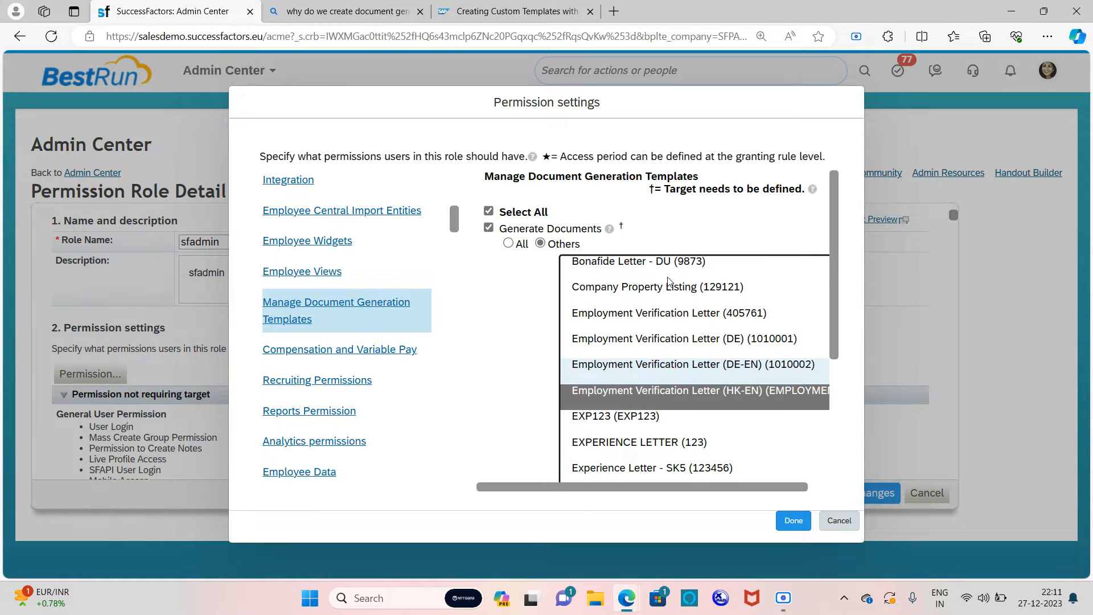
Step: Switch Generate Documents back to All templates and confirm the permission settings with Done
{"action": "left_click", "coordinate": [508, 243]}
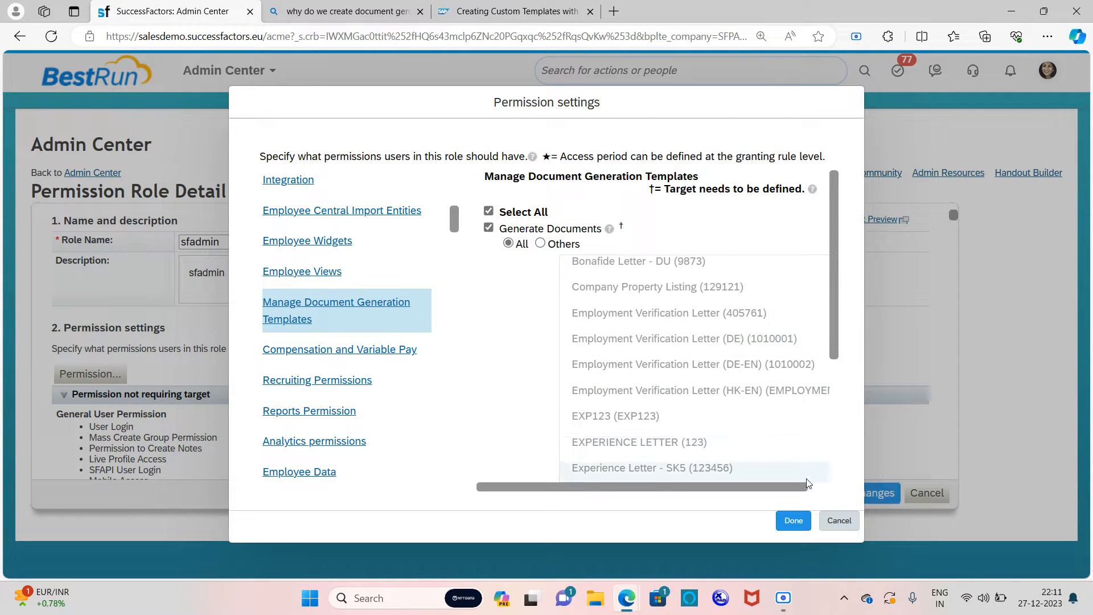
{"action": "scroll", "coordinate": [604, 287], "scroll_direction": "down", "scroll_amount": 2}
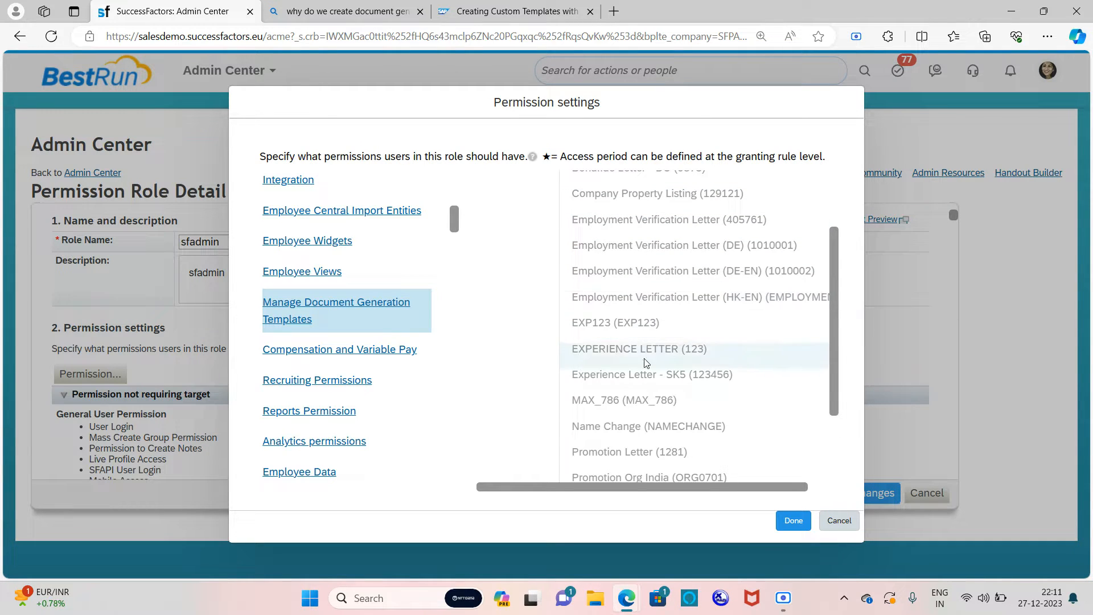
{"action": "scroll", "coordinate": [646, 378], "scroll_direction": "down", "scroll_amount": 2}
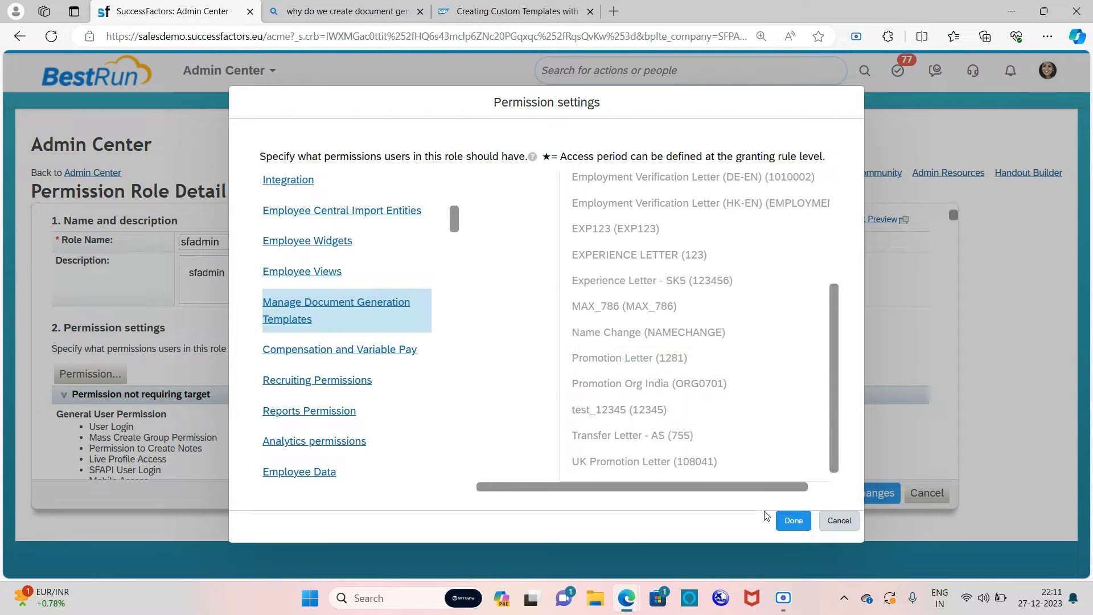
{"action": "left_click", "coordinate": [797, 522]}
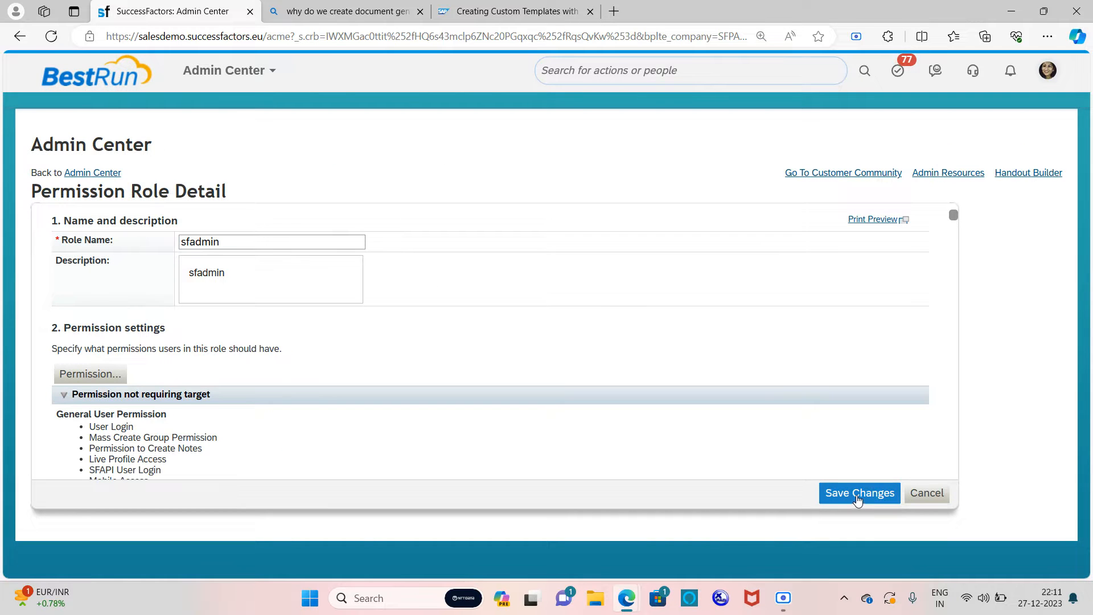
Step: Save the sfadmin role changes, then search 'document gen' and go to Manage Document Template
{"action": "left_click", "coordinate": [859, 493]}
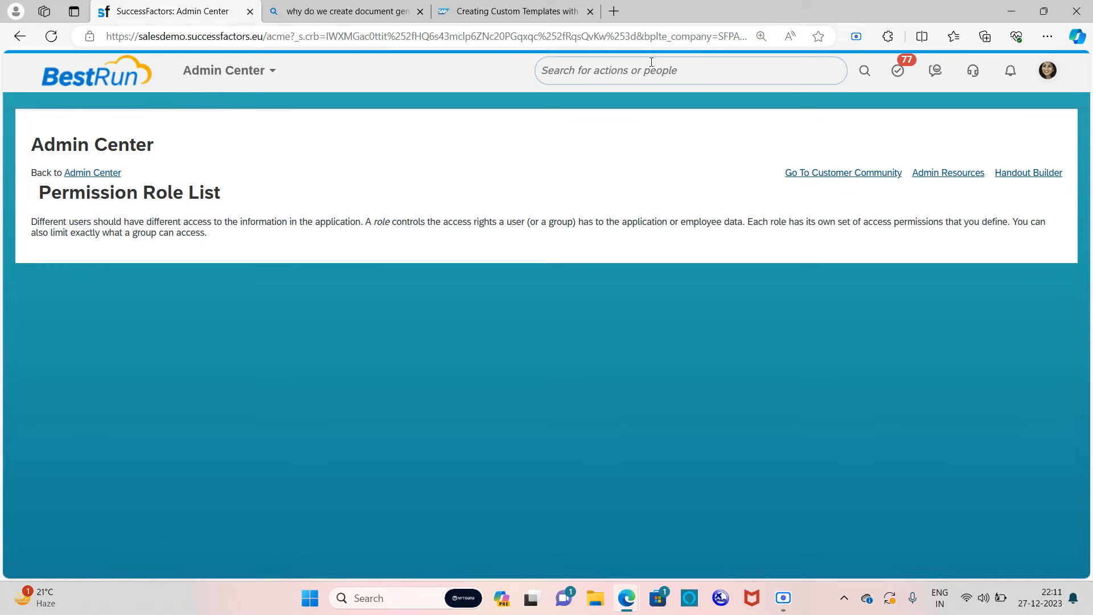
{"action": "left_click", "coordinate": [654, 63]}
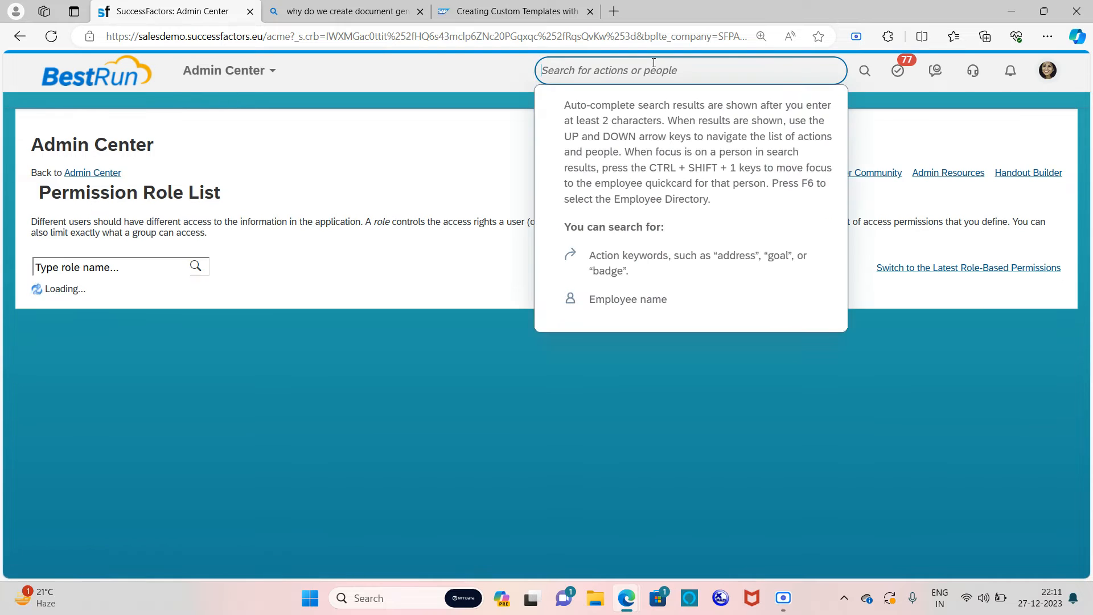
{"action": "type", "text": "d"}
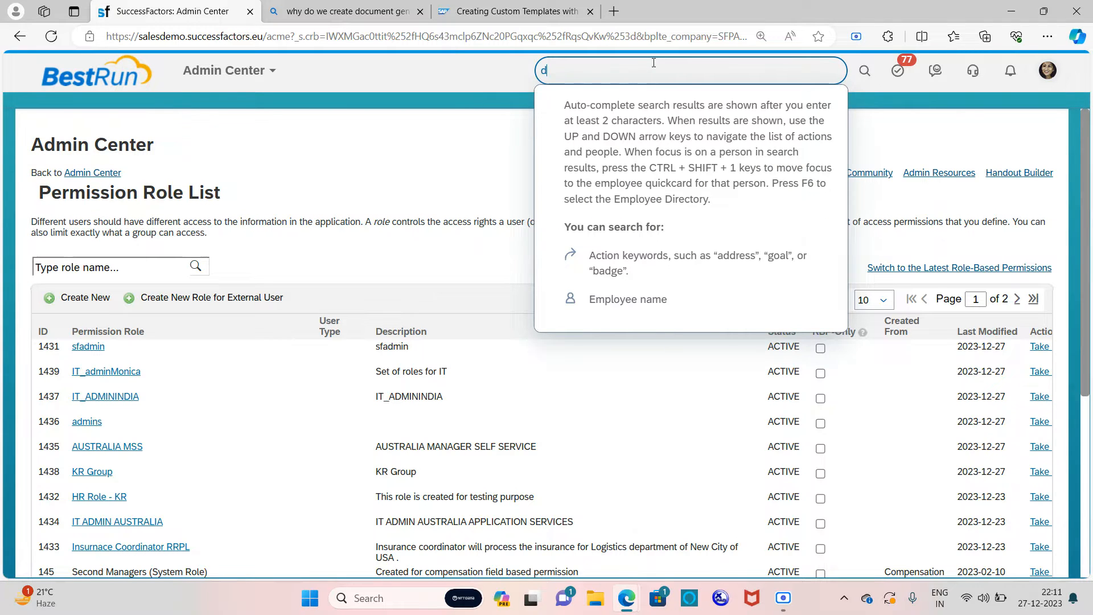
{"action": "type", "text": "ocumen"}
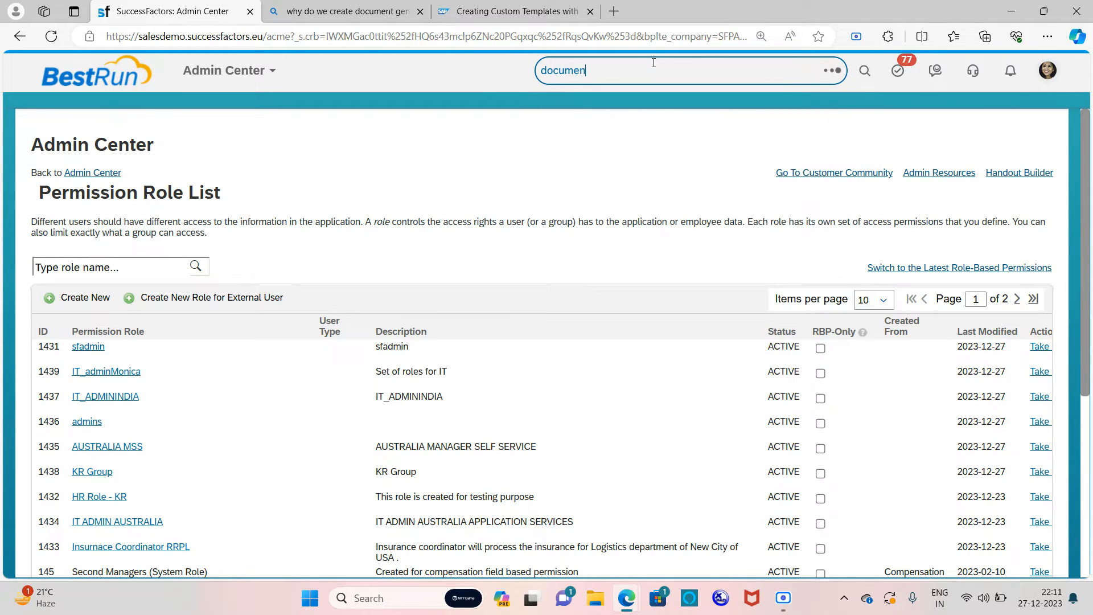
{"action": "type", "text": "t gen"}
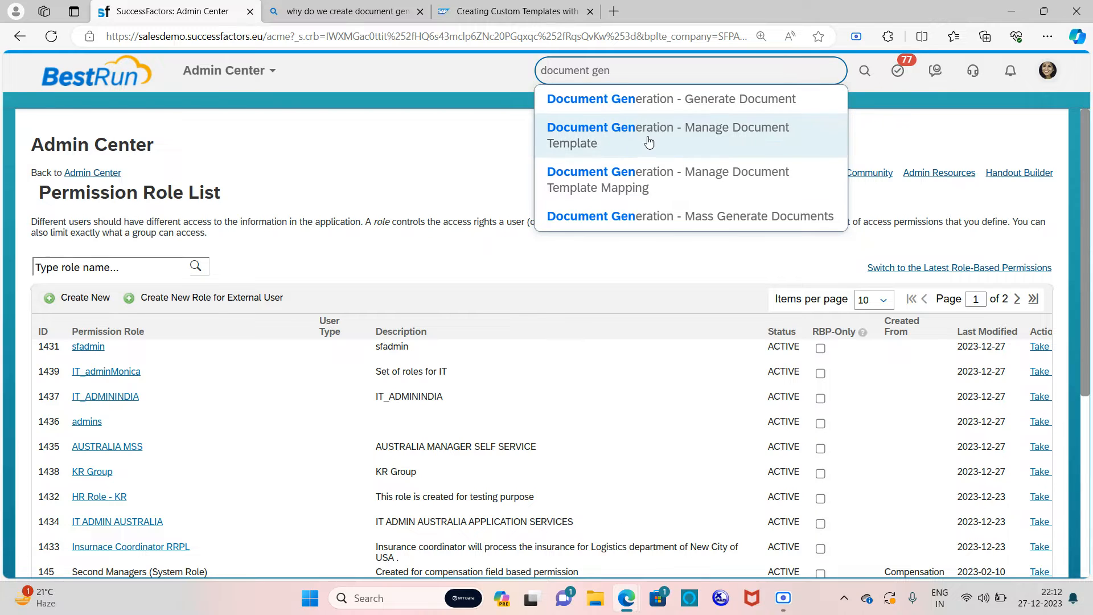
{"action": "left_click", "coordinate": [691, 140]}
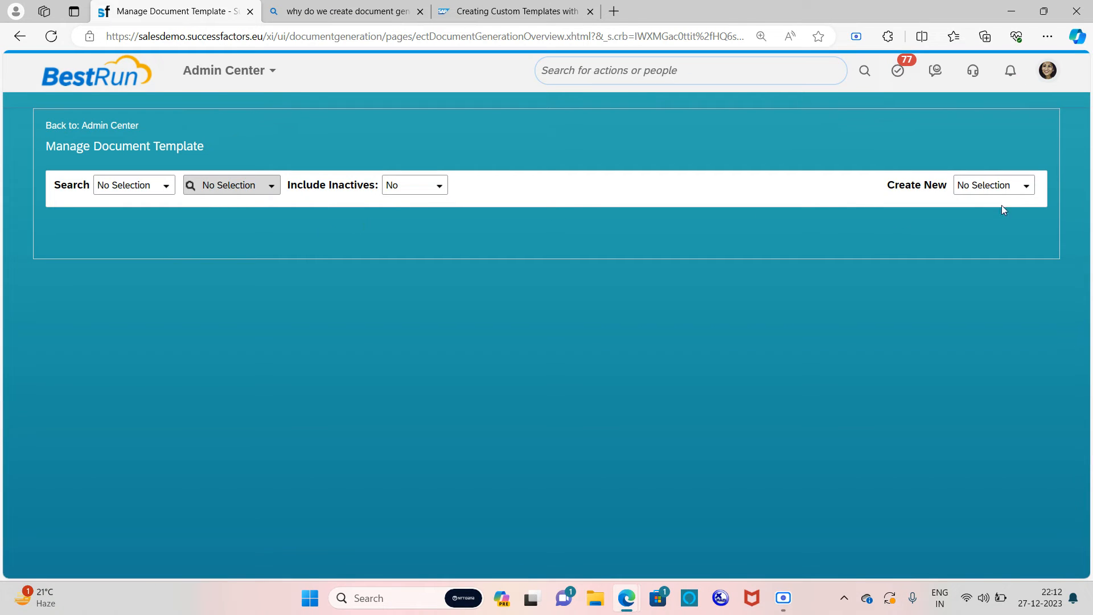
Step: Start a new Document Generation Group and enter 'Birthday Group' as its Group ID
{"action": "left_click", "coordinate": [1027, 188]}
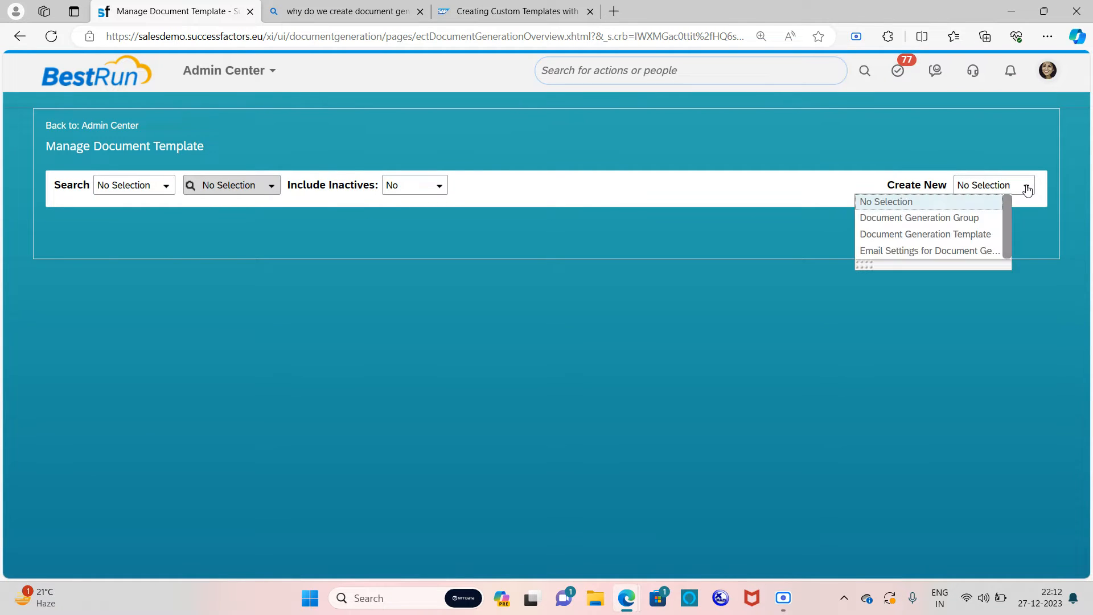
{"action": "left_click", "coordinate": [903, 217]}
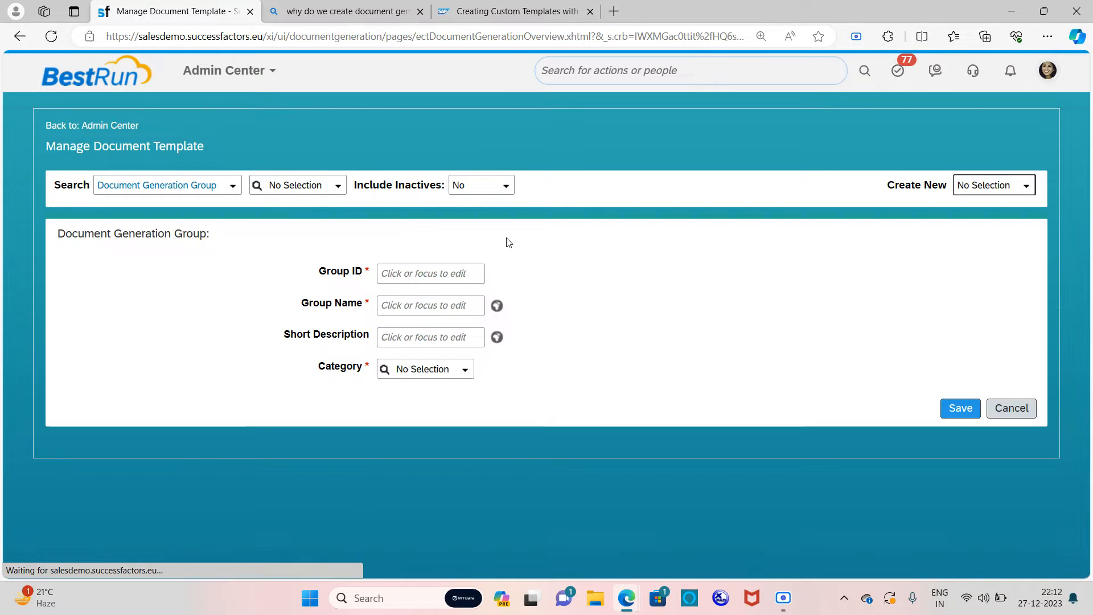
{"action": "left_click", "coordinate": [446, 268]}
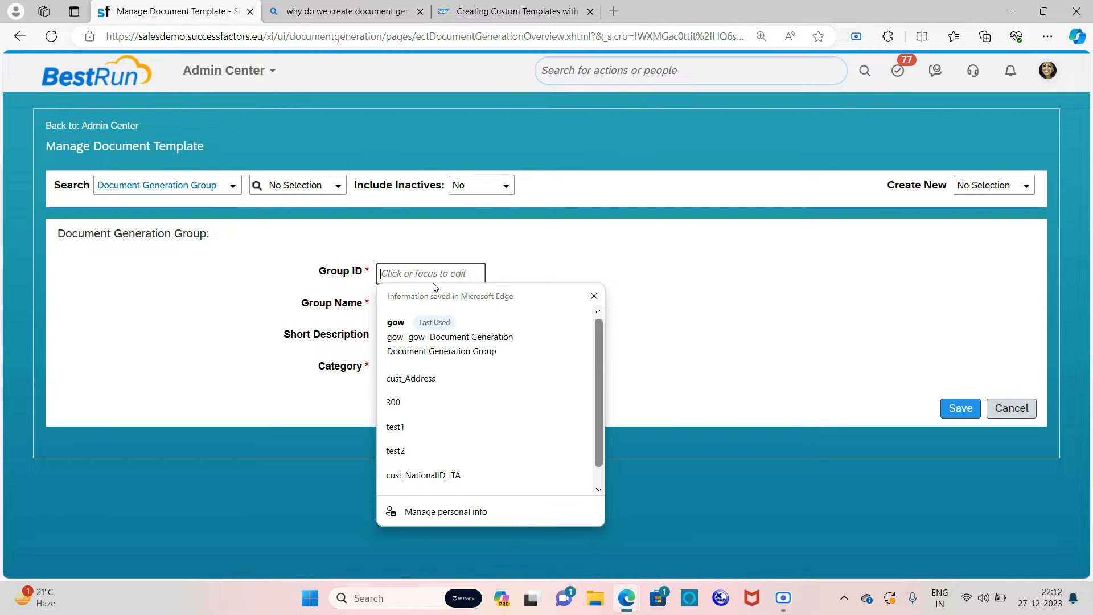
{"action": "key", "text": "Caps_Lock"}
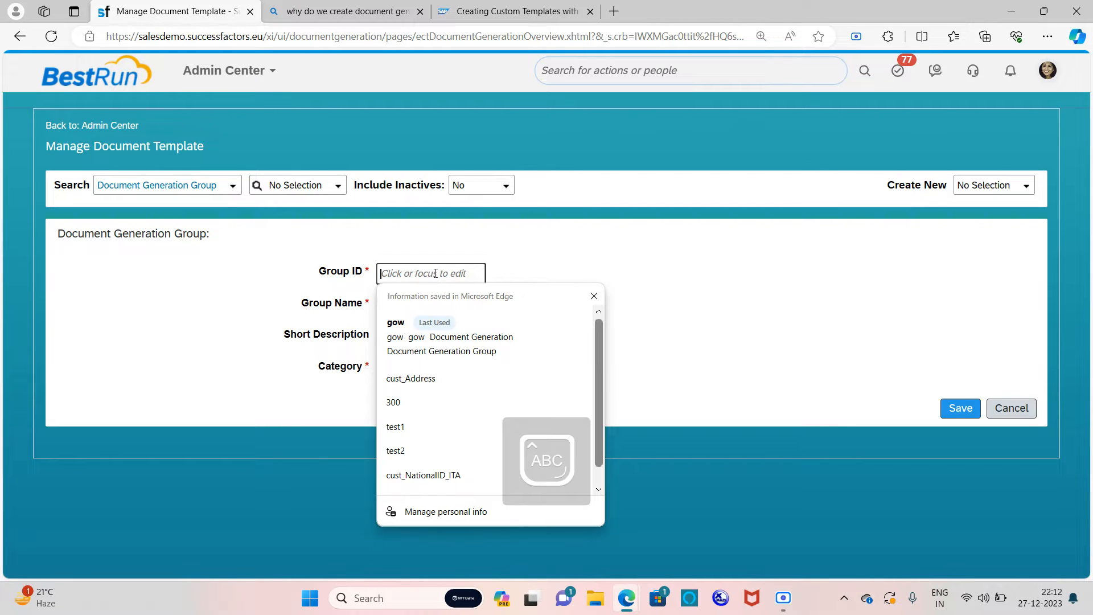
{"action": "type", "text": "B"}
{"action": "key", "text": "Caps_Lock"}
{"action": "type", "text": "irt"}
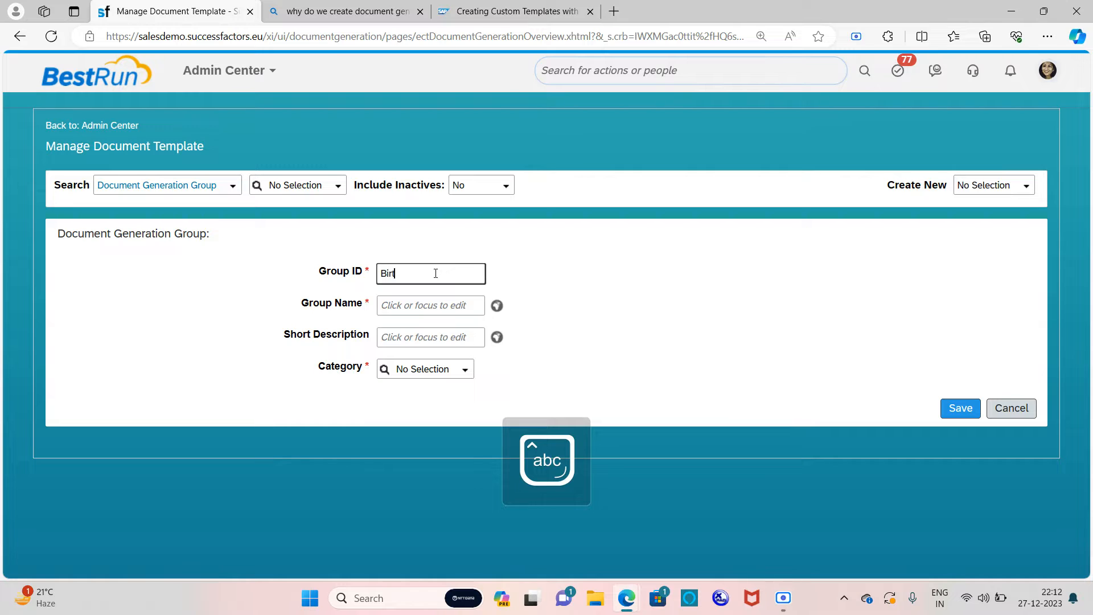
{"action": "type", "text": "hday"}
{"action": "key", "text": "Caps_Lock"}
{"action": "type", "text": "G"}
{"action": "key", "text": "Caps_Lock"}
{"action": "type", "text": "roup"}
Step: Copy the Group ID into Group Name so it also reads 'Birthday Group'
{"action": "left_click", "coordinate": [404, 306]}
{"action": "left_click_drag", "start_coordinate": [458, 274], "coordinate": [357, 283]}
{"action": "key", "text": "ctrl+c"}
{"action": "left_click", "coordinate": [408, 310]}
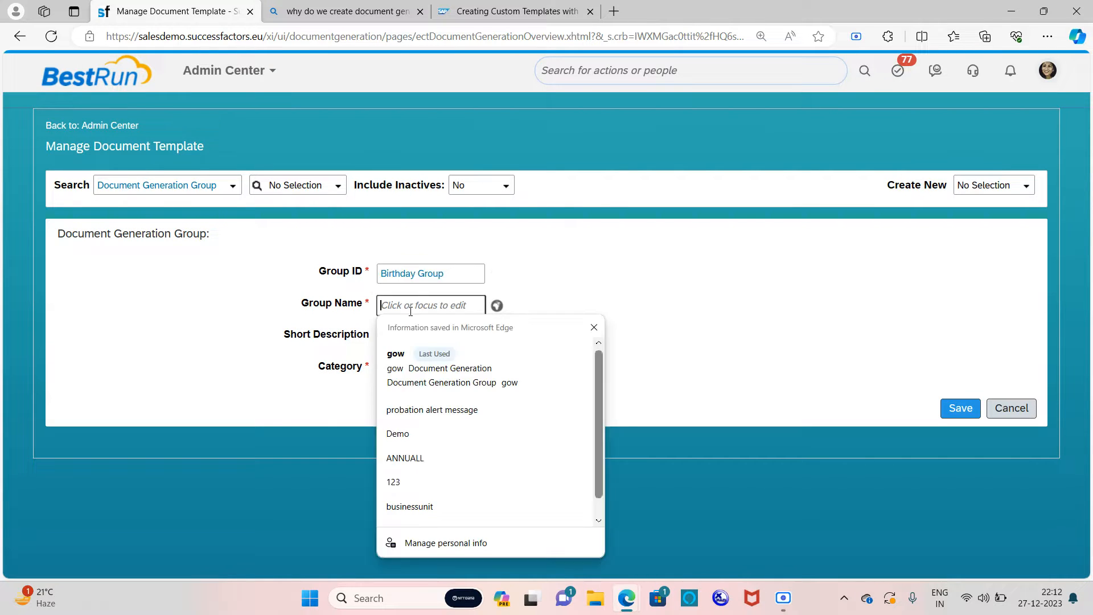
{"action": "key", "text": "ctrl+v"}
{"action": "left_click", "coordinate": [410, 339]}
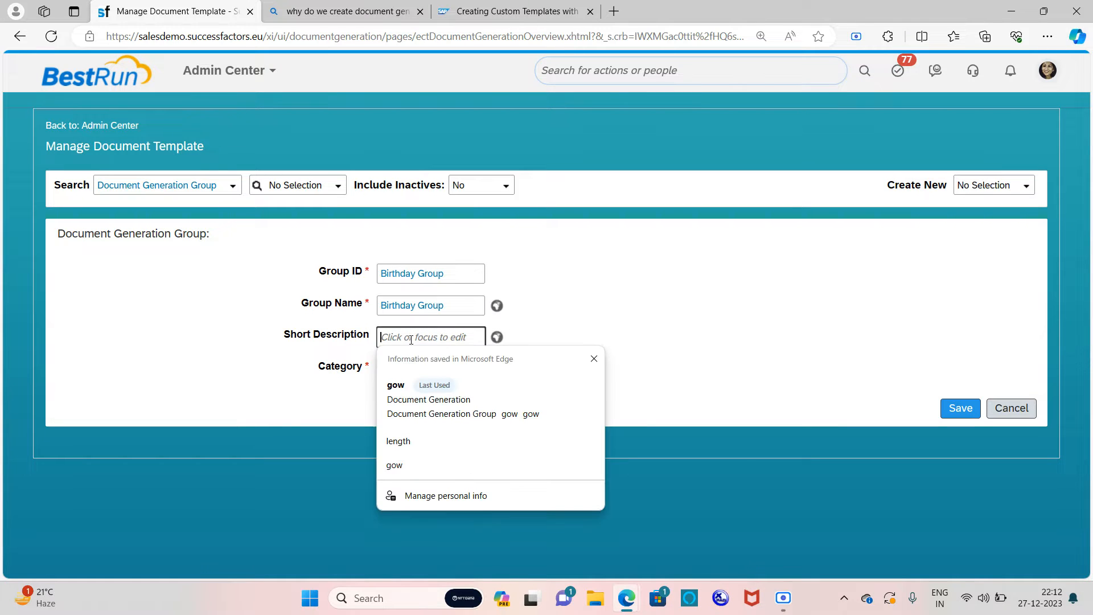
{"action": "left_click", "coordinate": [626, 325]}
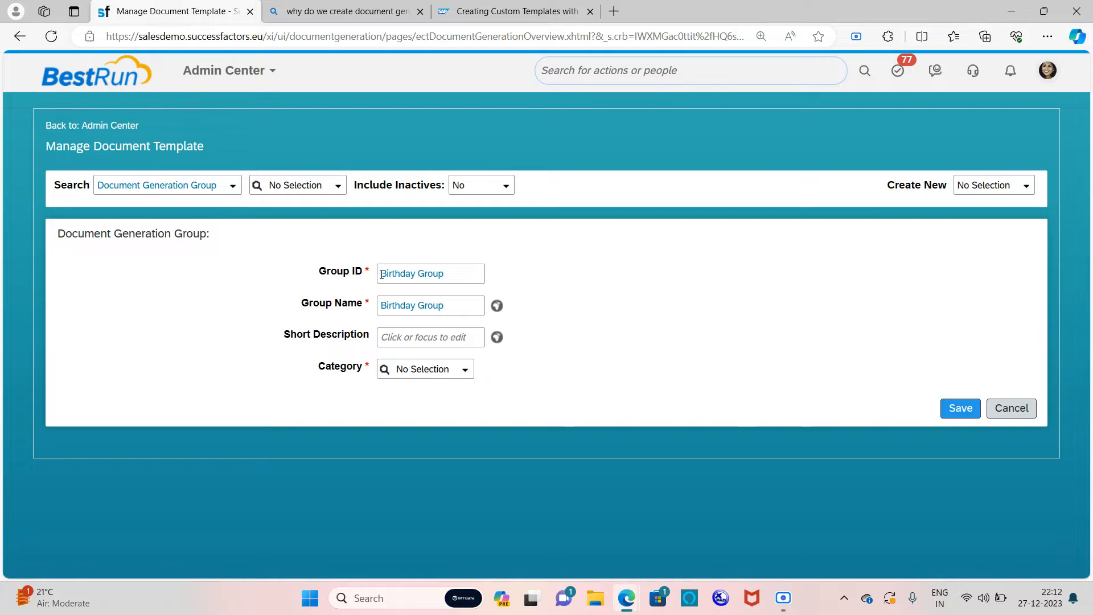
Step: Set the group's category to Document Generation and save the Birthday Group
{"action": "left_click", "coordinate": [465, 370]}
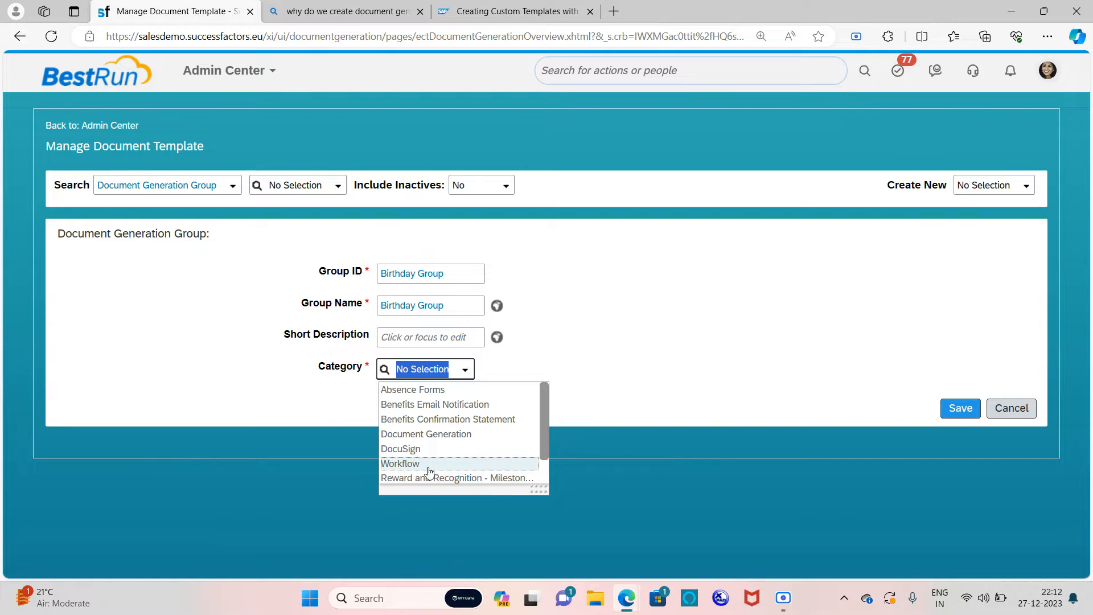
{"action": "scroll", "coordinate": [473, 481], "scroll_direction": "down", "scroll_amount": 1}
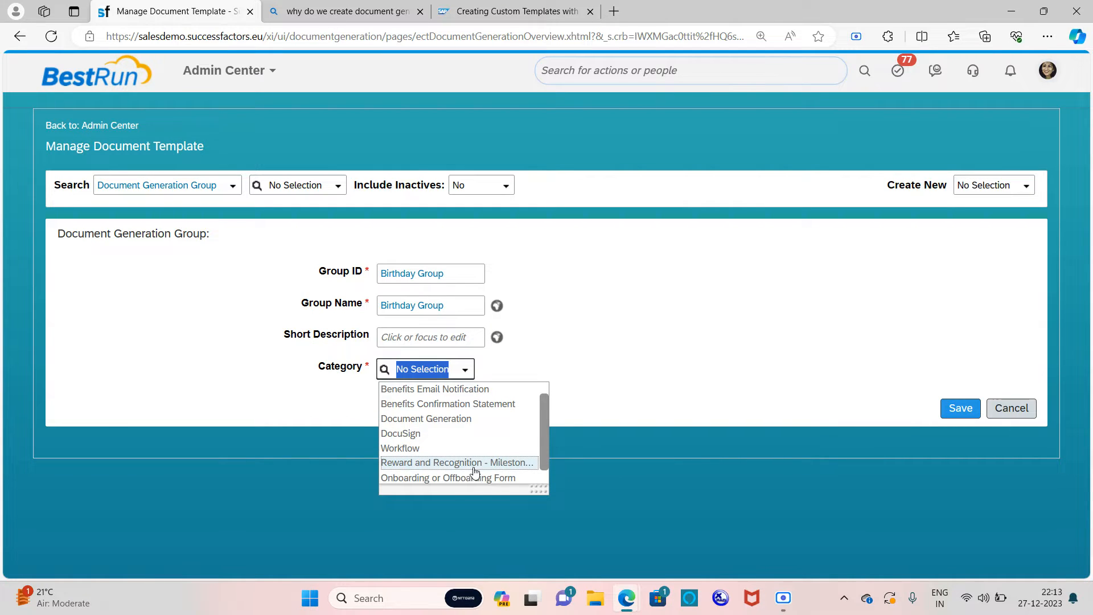
{"action": "scroll", "coordinate": [475, 470], "scroll_direction": "down", "scroll_amount": 1}
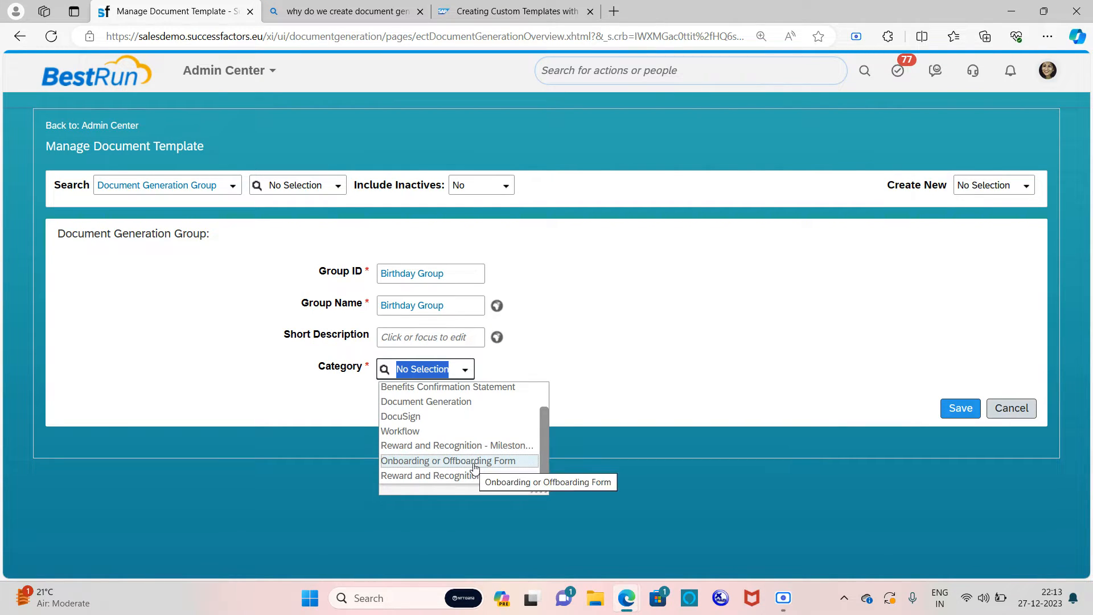
{"action": "scroll", "coordinate": [474, 467], "scroll_direction": "up", "scroll_amount": 2}
{"action": "left_click", "coordinate": [464, 435]}
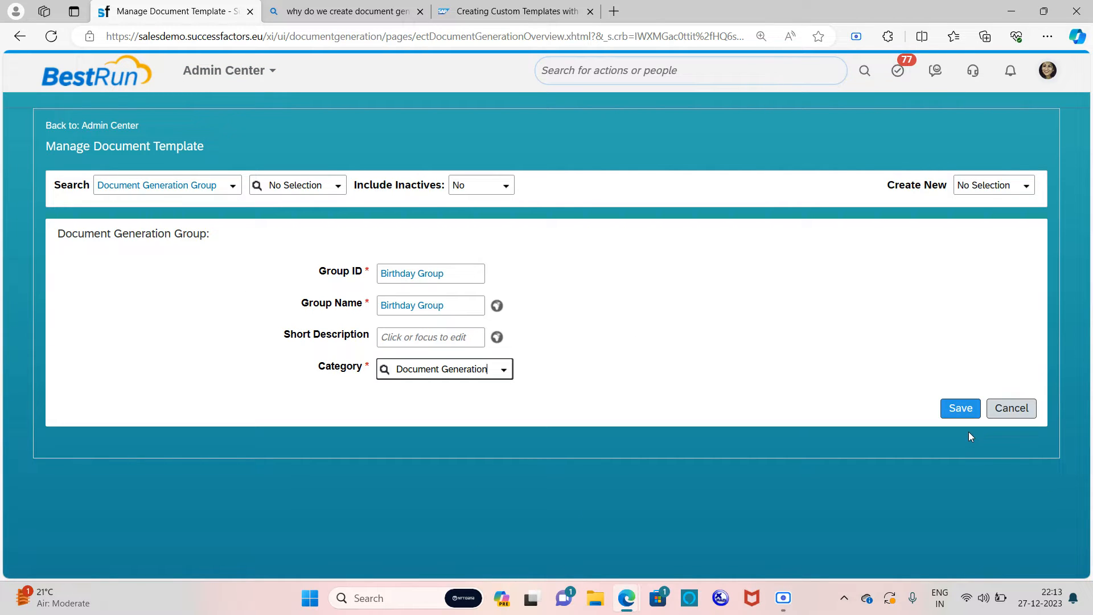
{"action": "left_click", "coordinate": [972, 416]}
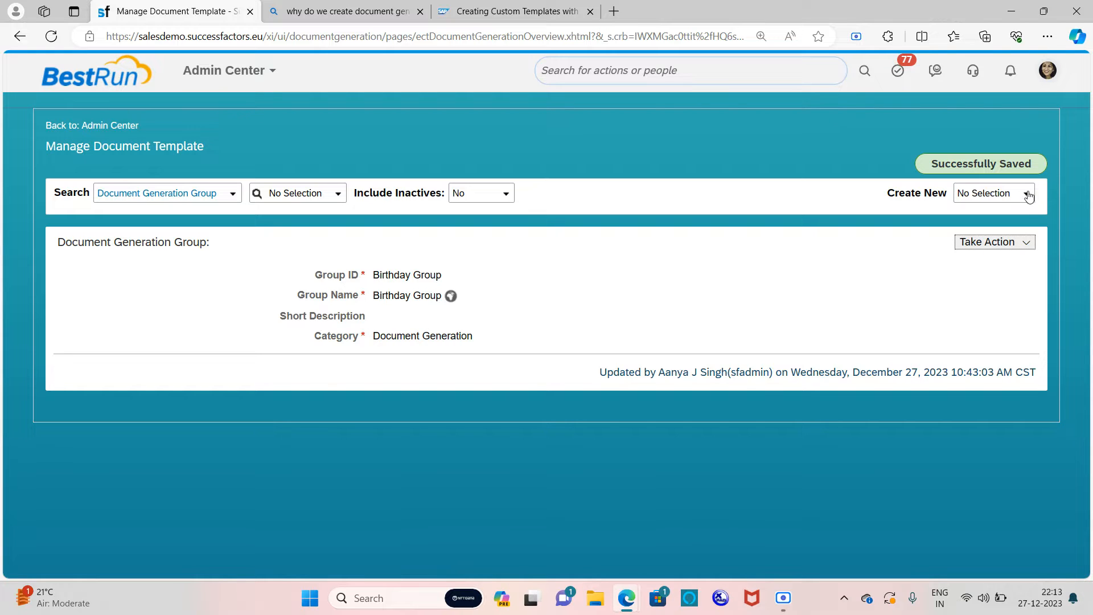
Step: Create a new Document Generation Template from Create New and look over its blank form
{"action": "left_click", "coordinate": [1023, 194]}
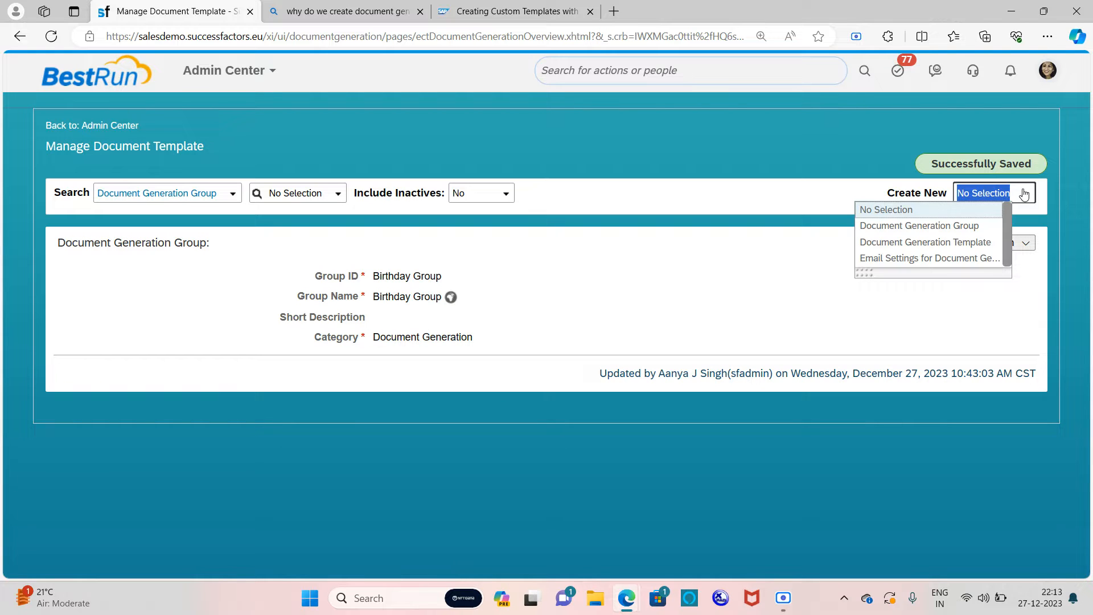
{"action": "left_click", "coordinate": [921, 243]}
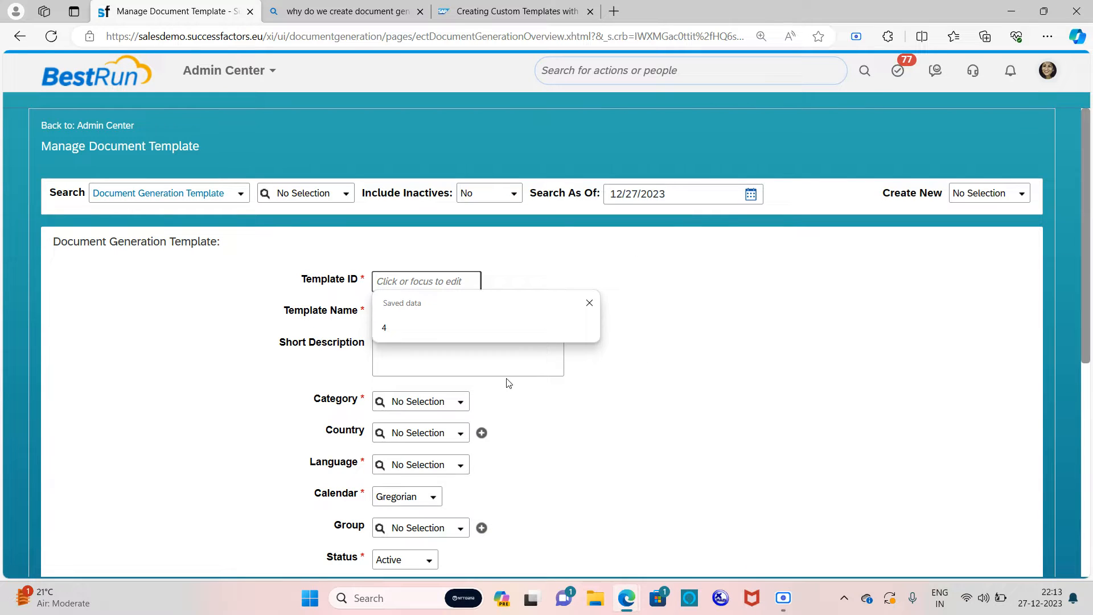
{"action": "scroll", "coordinate": [508, 382], "scroll_direction": "down", "scroll_amount": 3}
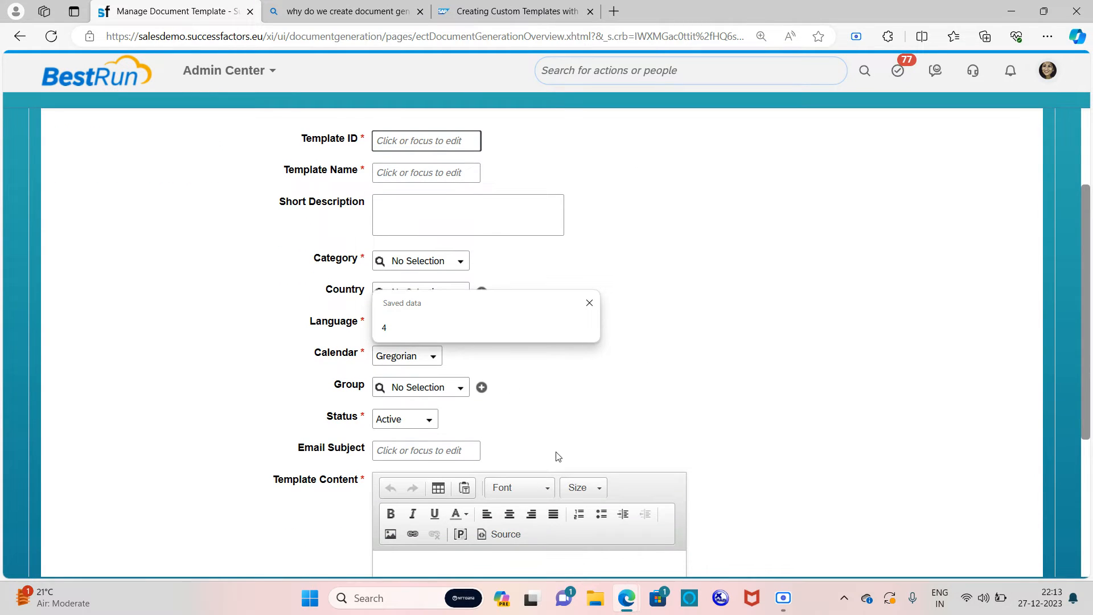
{"action": "scroll", "coordinate": [510, 467], "scroll_direction": "down", "scroll_amount": 3}
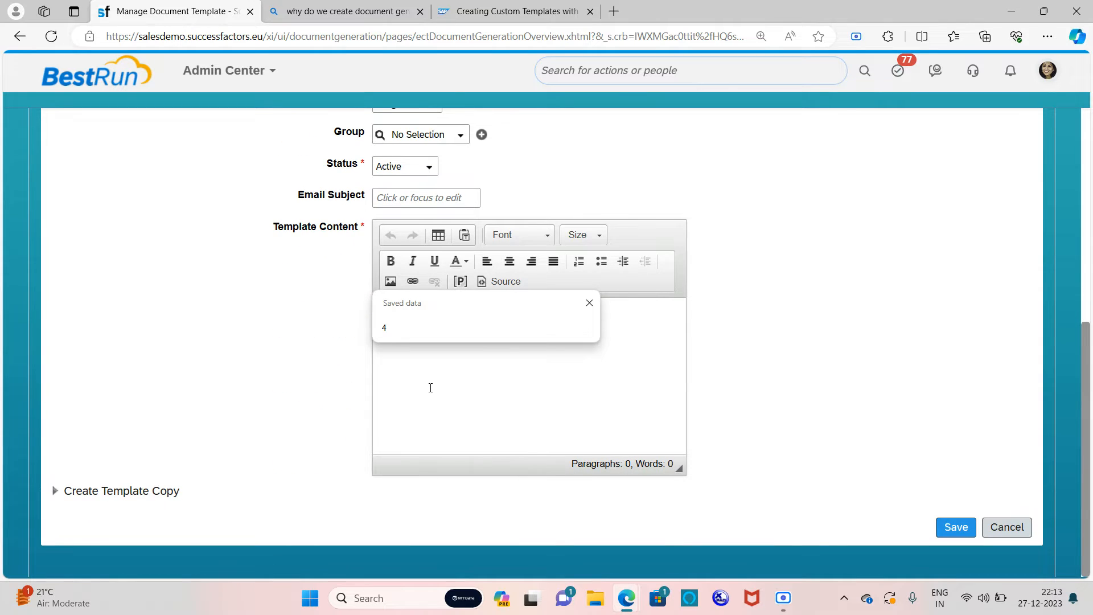
{"action": "scroll", "coordinate": [341, 421], "scroll_direction": "up", "scroll_amount": 5}
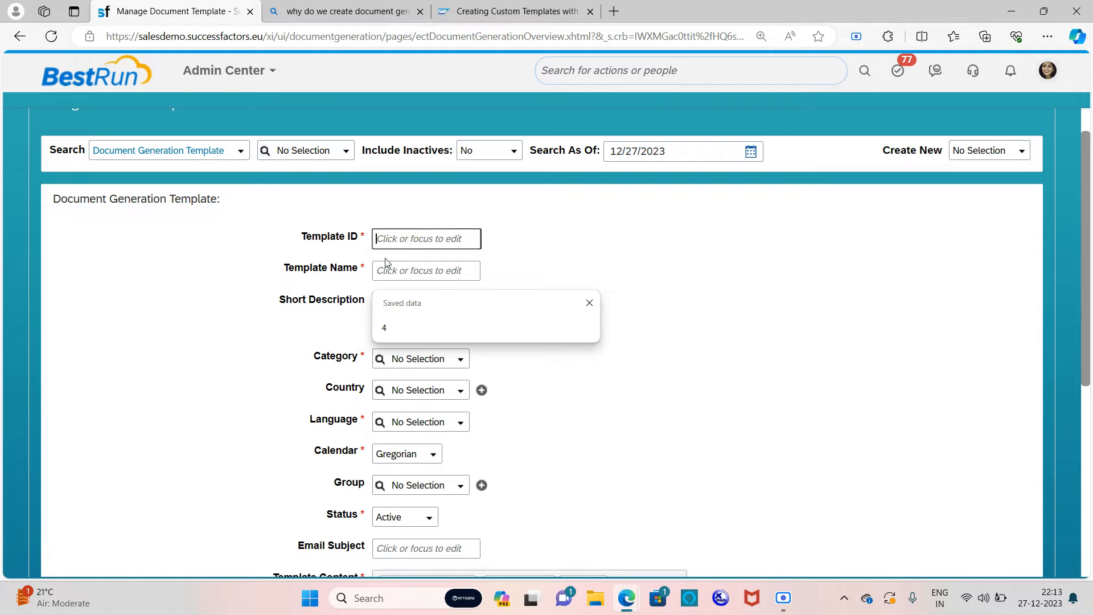
Step: Enter a mixed-case Template ID and dismiss the uppercase-only validation error
{"action": "left_click", "coordinate": [415, 239]}
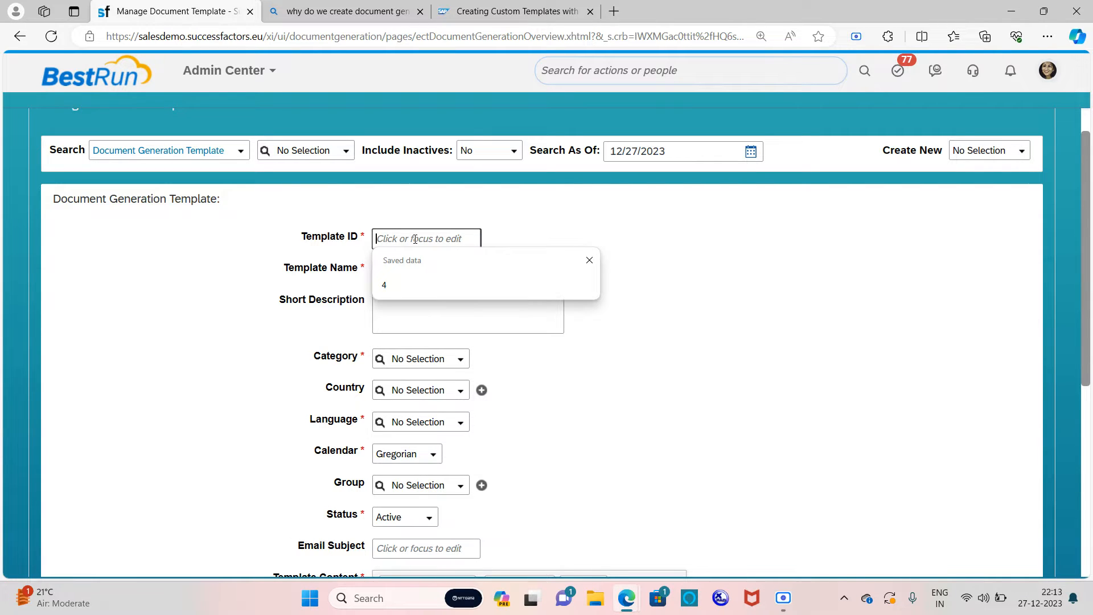
{"action": "key", "text": "Caps_Lock"}
{"action": "type", "text": "Birth"}
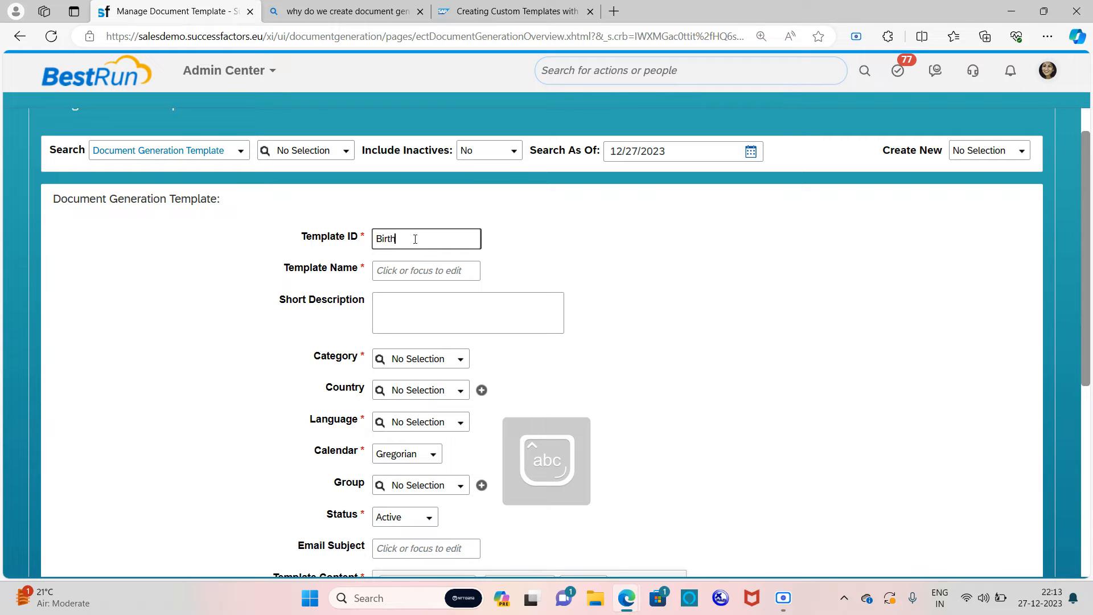
{"action": "type", "text": "day"}
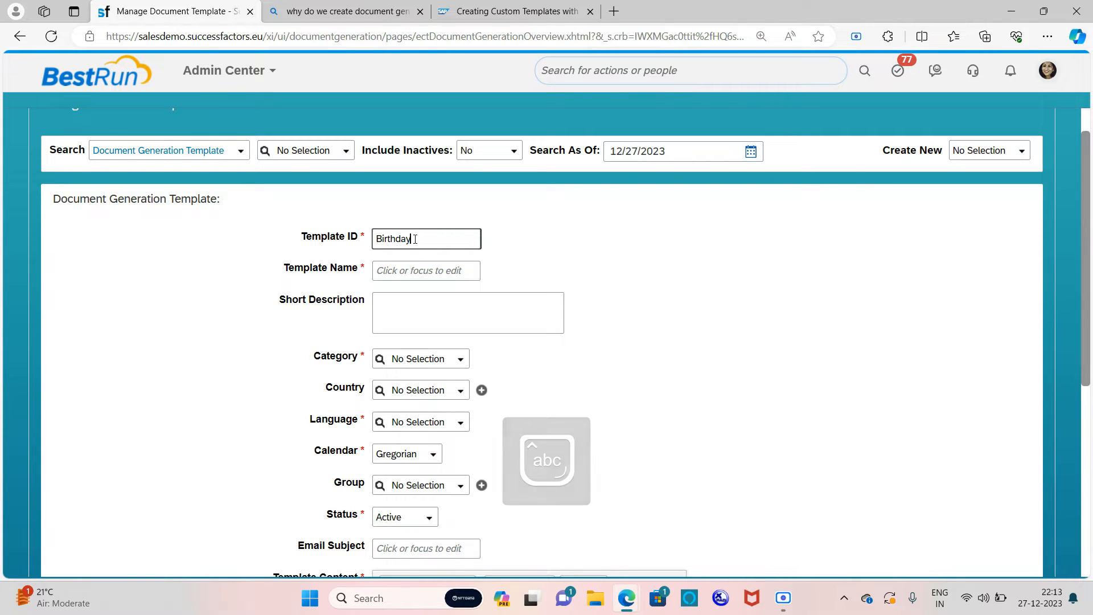
{"action": "key", "text": "Caps_Lock"}
{"action": "type", "text": "IDcument"}
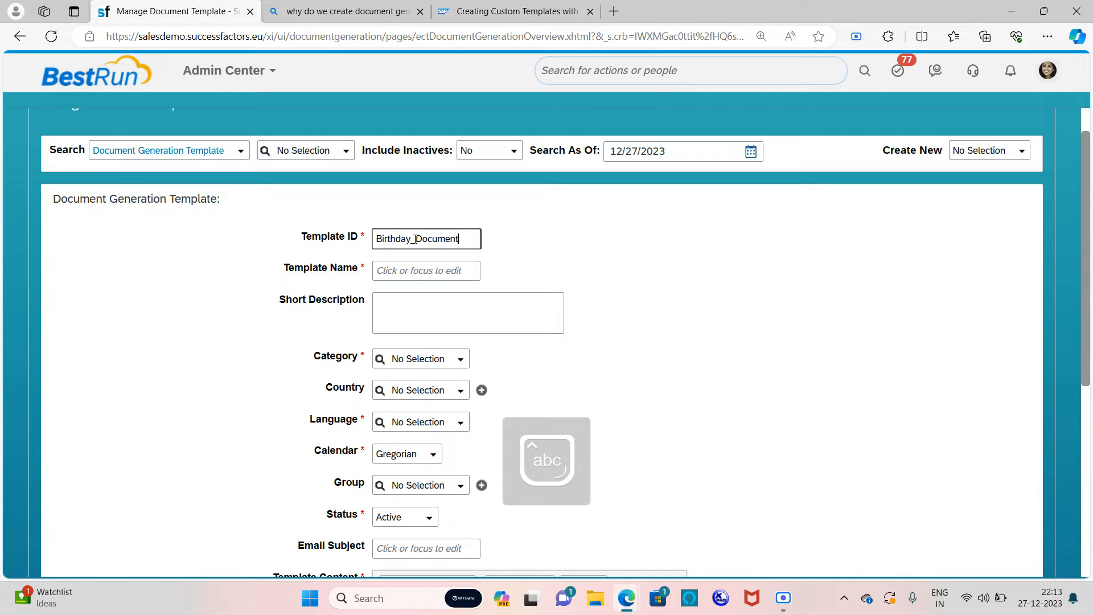
{"action": "left_click", "coordinate": [437, 278]}
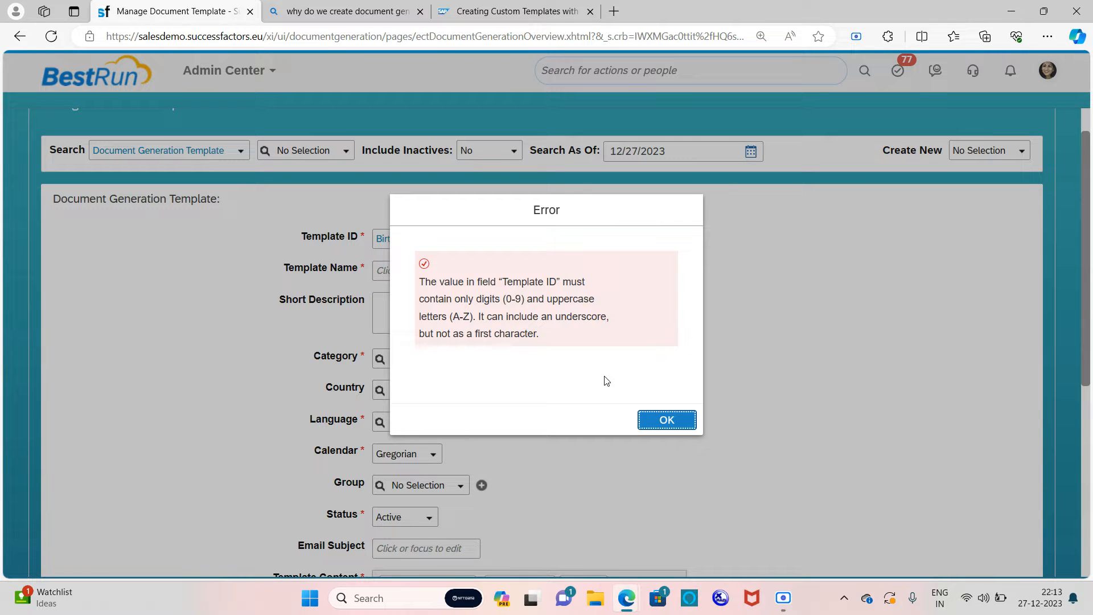
{"action": "left_click", "coordinate": [659, 422]}
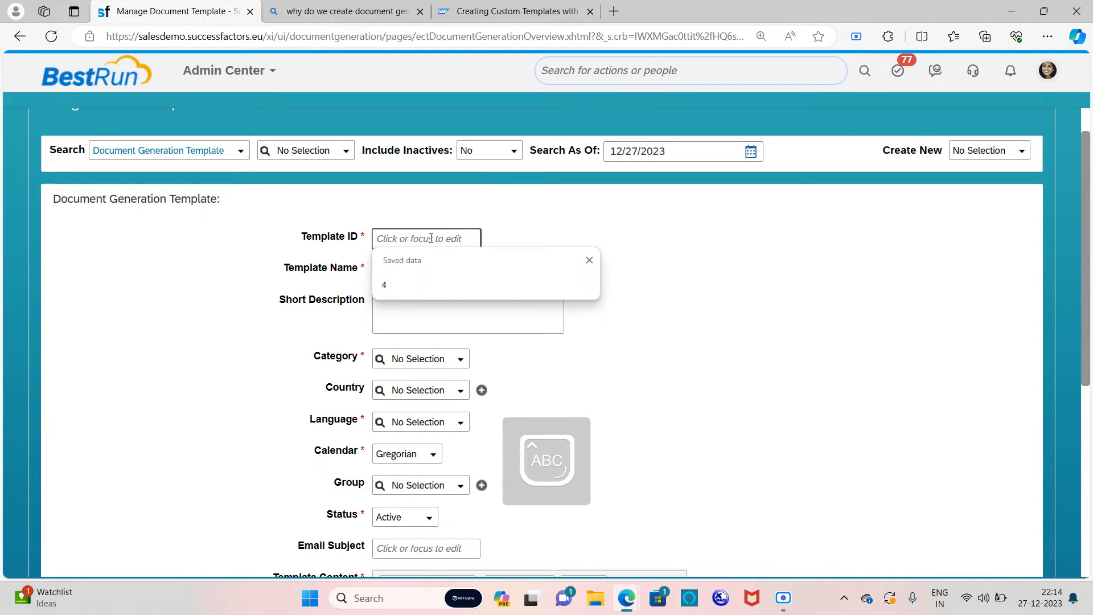
Step: Retype the Template ID as BIRTHDAYTEMPLATE and select it for copying
{"action": "type", "text": "BIRTHD"}
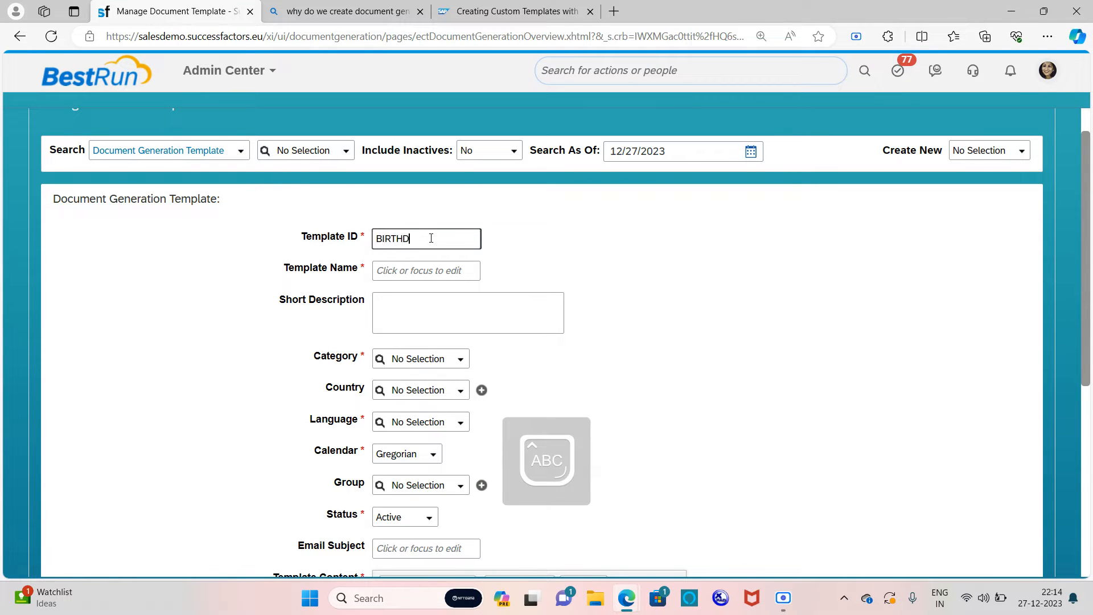
{"action": "type", "text": "AYTEMPLATE"}
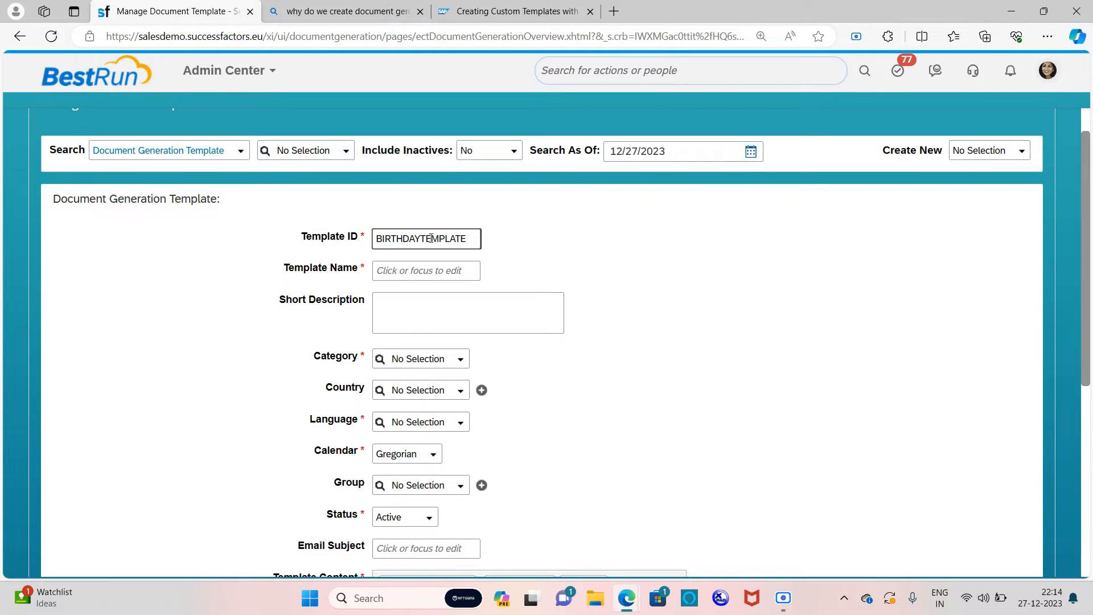
{"action": "left_click", "coordinate": [403, 276]}
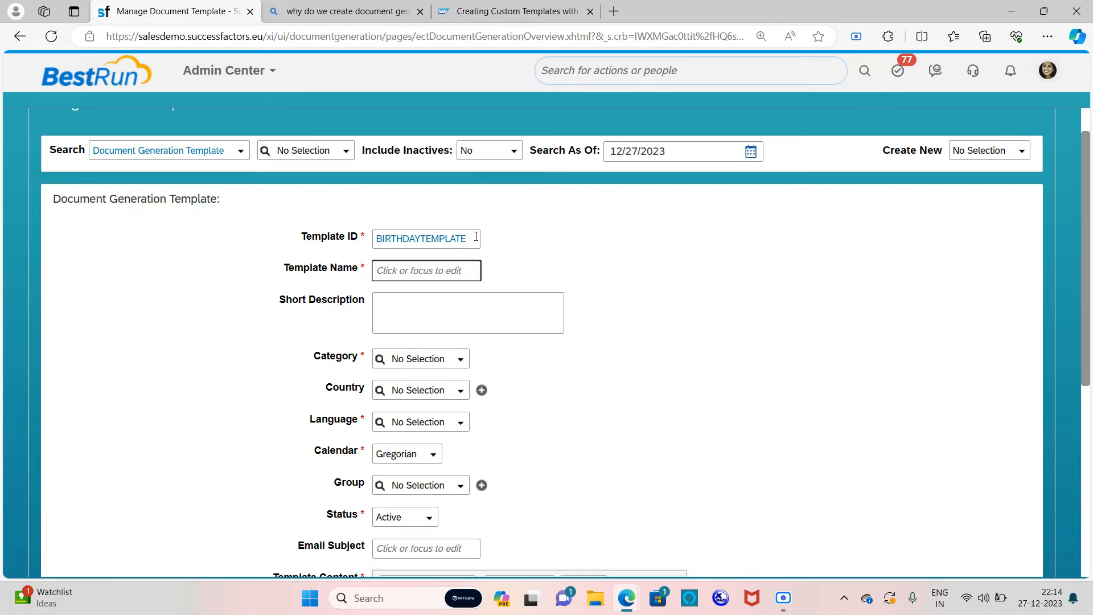
{"action": "left_click_drag", "start_coordinate": [476, 236], "coordinate": [344, 238]}
{"action": "key", "text": "ctrl+c"}
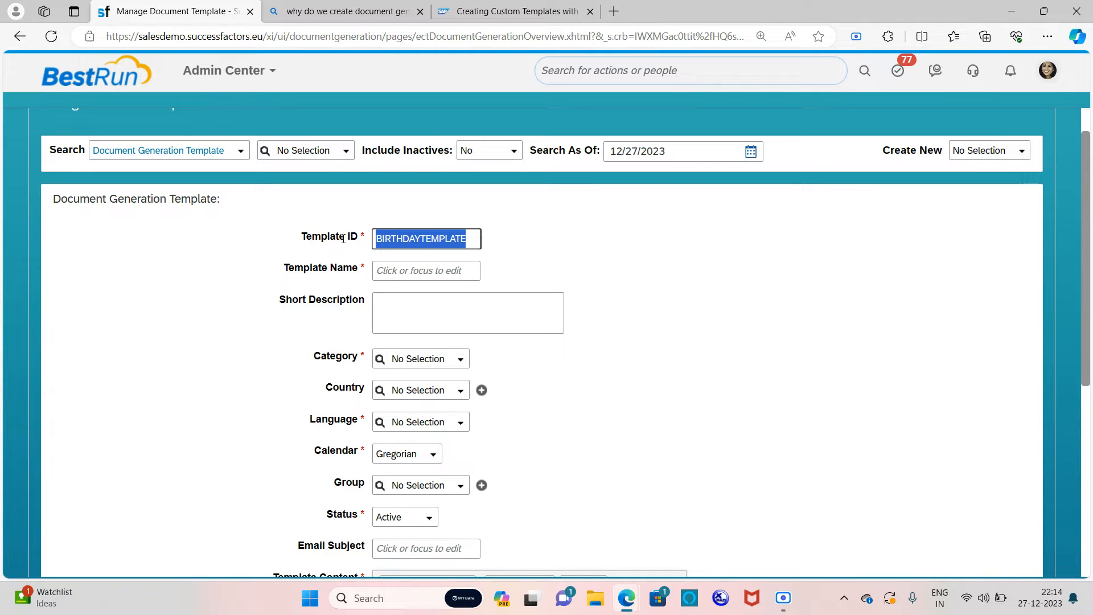
Step: Paste BIRTHDAYTEMPLATE as the Template Name and set Category to Document Generation, leaving Country unset
{"action": "left_click", "coordinate": [406, 270]}
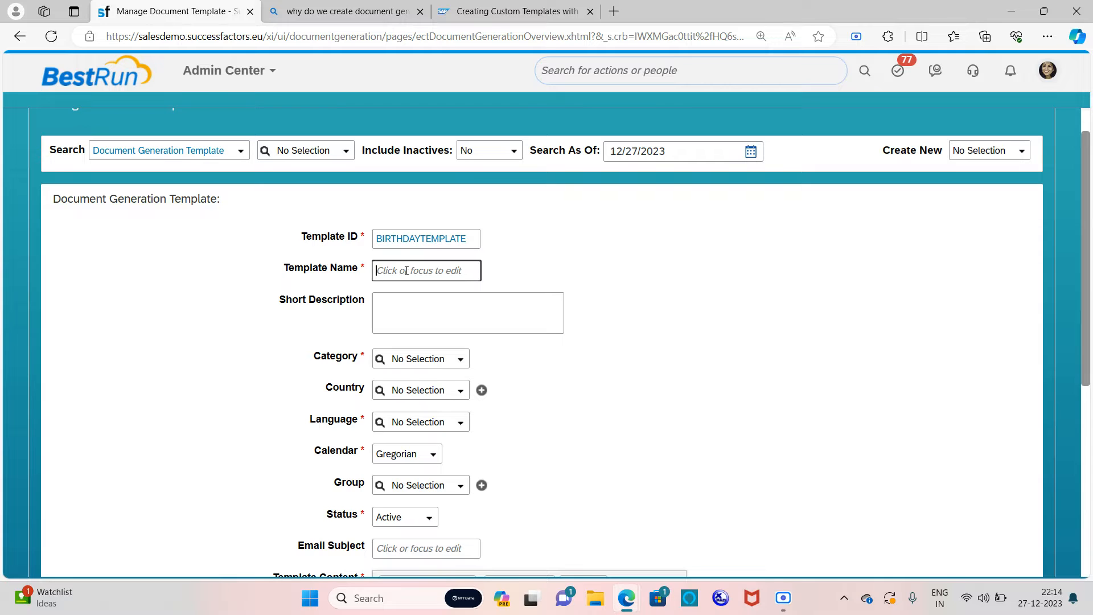
{"action": "key", "text": "ctrl+v"}
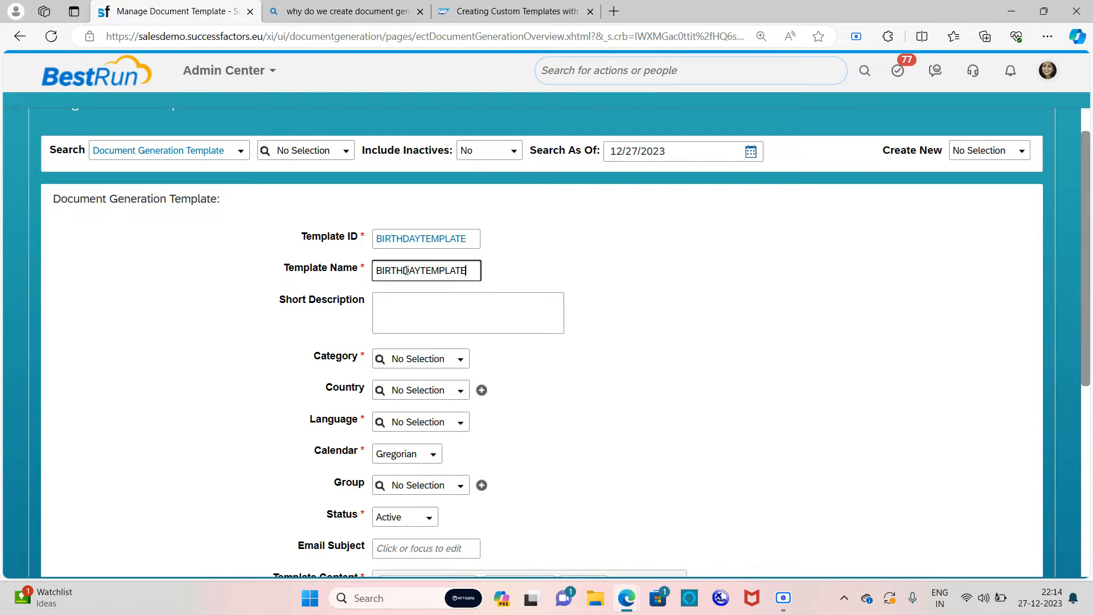
{"action": "left_click", "coordinate": [461, 358]}
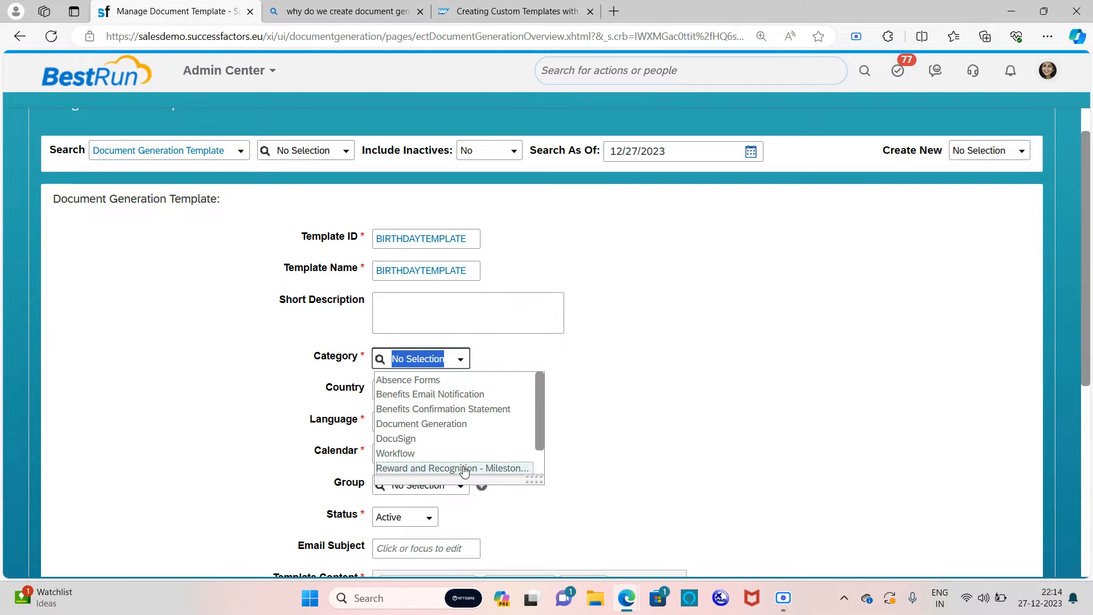
{"action": "left_click", "coordinate": [461, 426]}
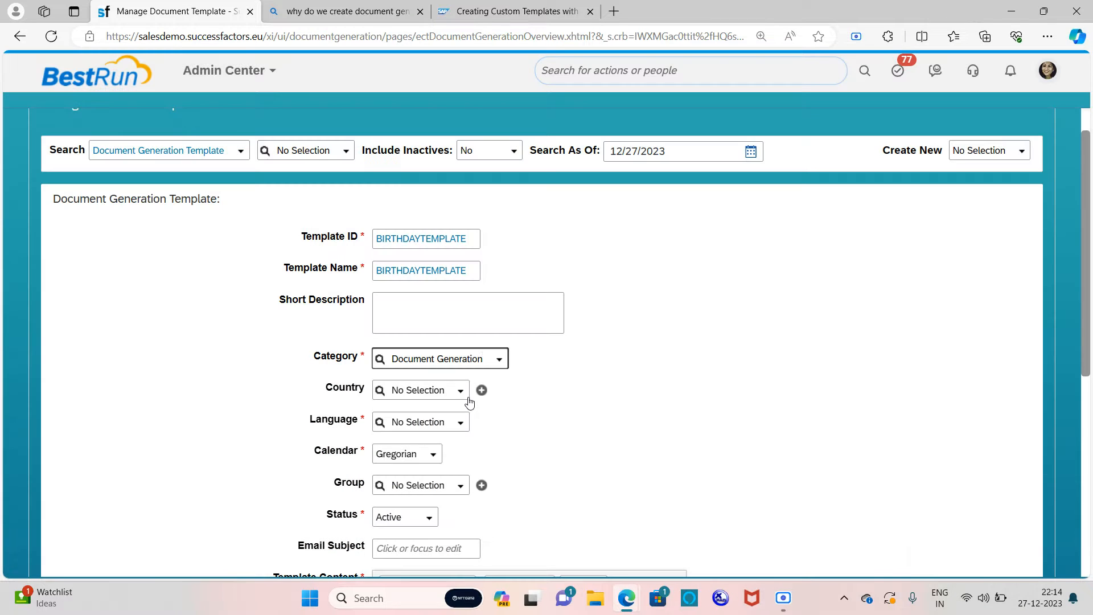
{"action": "left_click", "coordinate": [466, 392]}
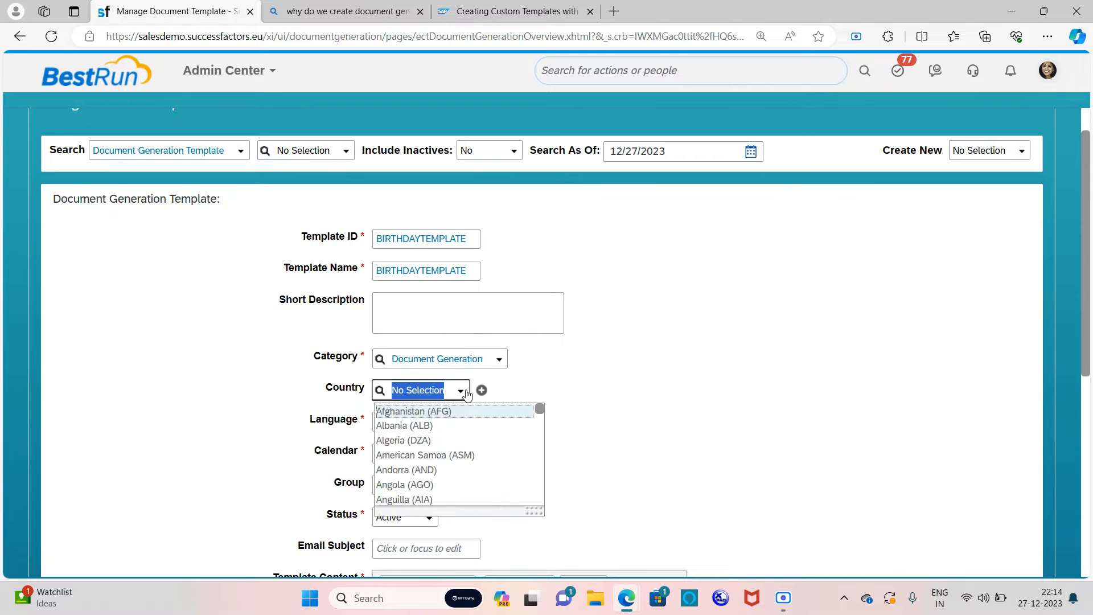
{"action": "double_click", "coordinate": [678, 374]}
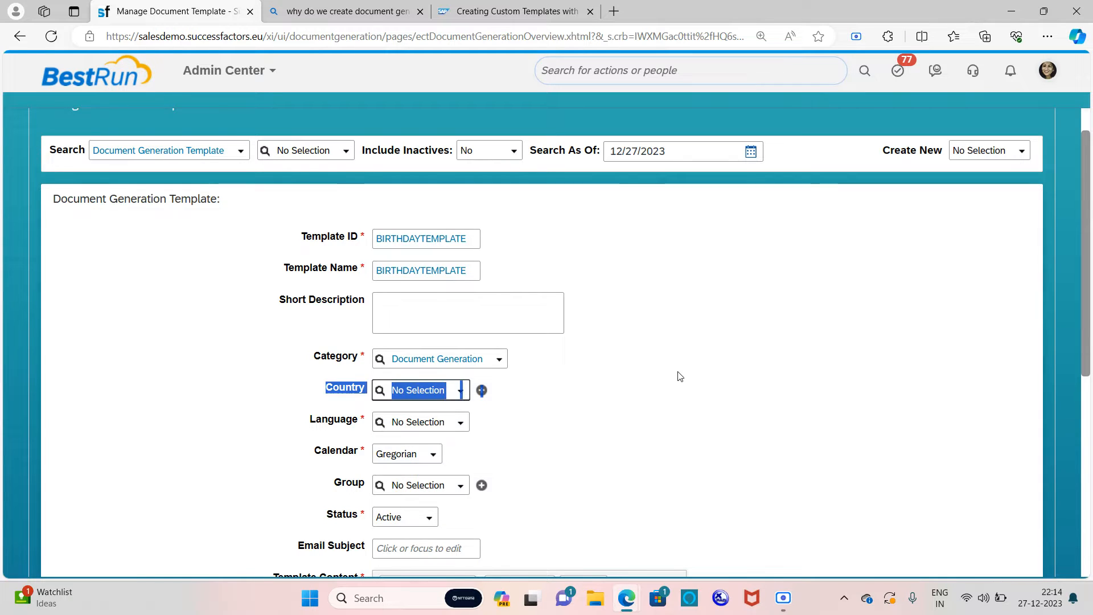
{"action": "left_click", "coordinate": [552, 396]}
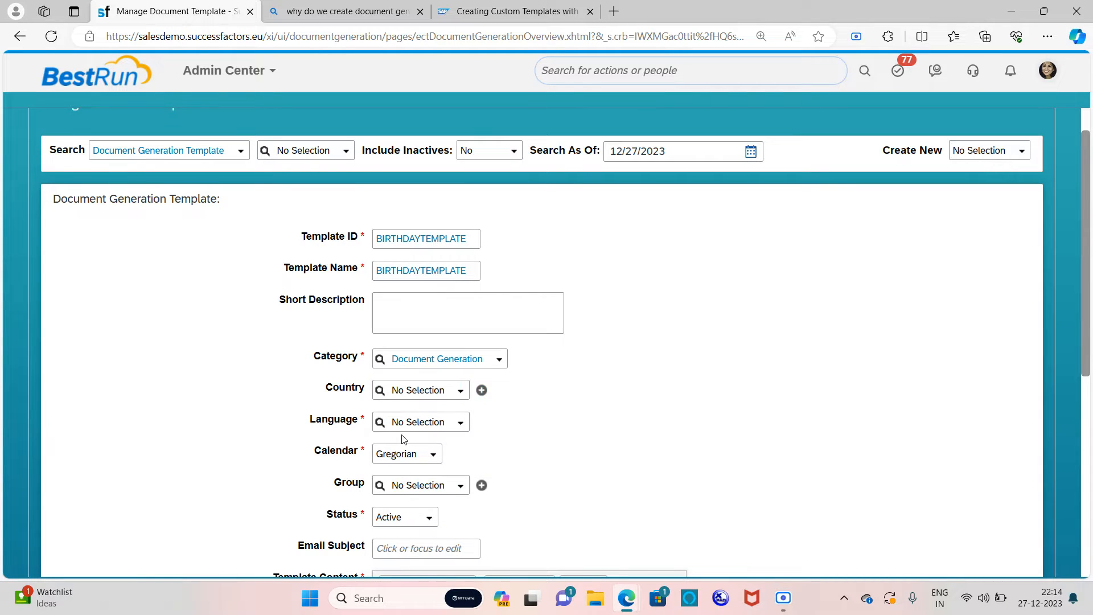
{"action": "left_click", "coordinate": [466, 424]}
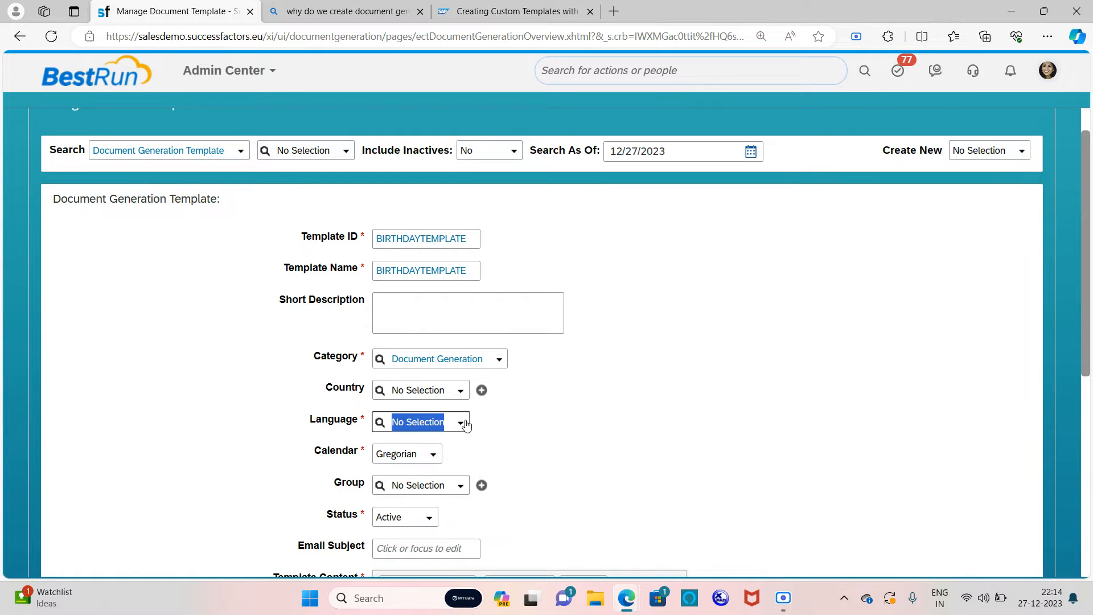
Step: Set the template language to English UK and keep Gregorian as the calendar
{"action": "left_click", "coordinate": [466, 424]}
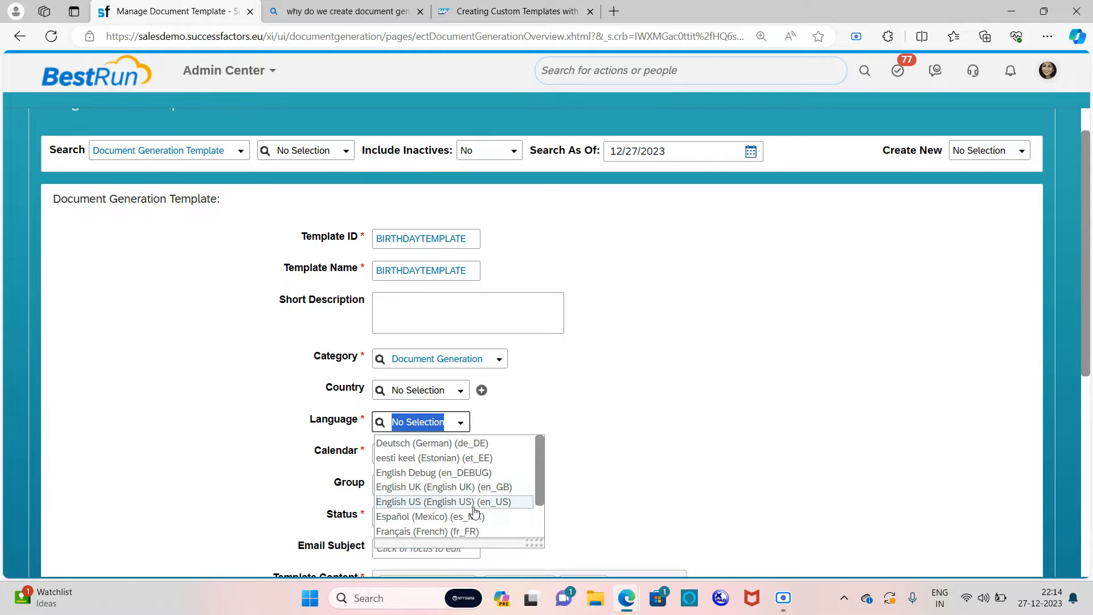
{"action": "scroll", "coordinate": [487, 503], "scroll_direction": "down", "scroll_amount": 3}
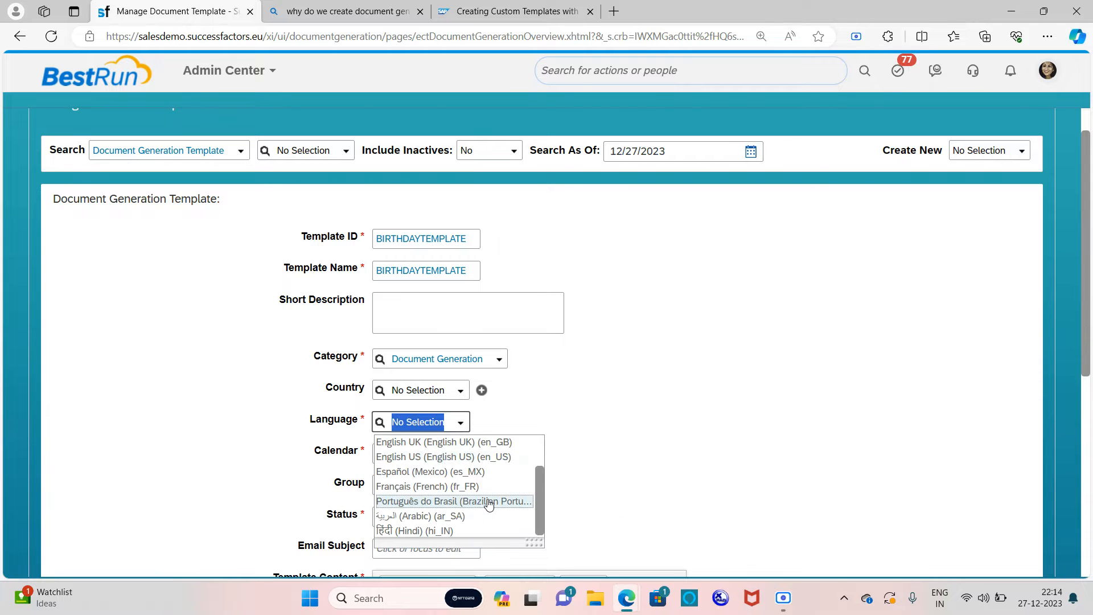
{"action": "scroll", "coordinate": [488, 481], "scroll_direction": "up", "scroll_amount": 1}
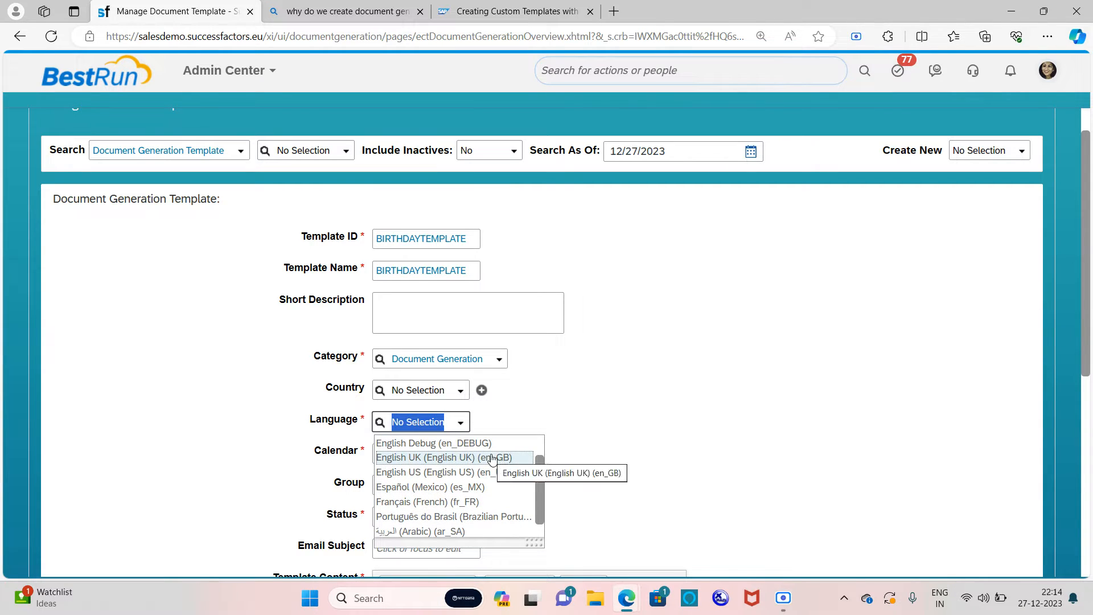
{"action": "left_click", "coordinate": [492, 457]}
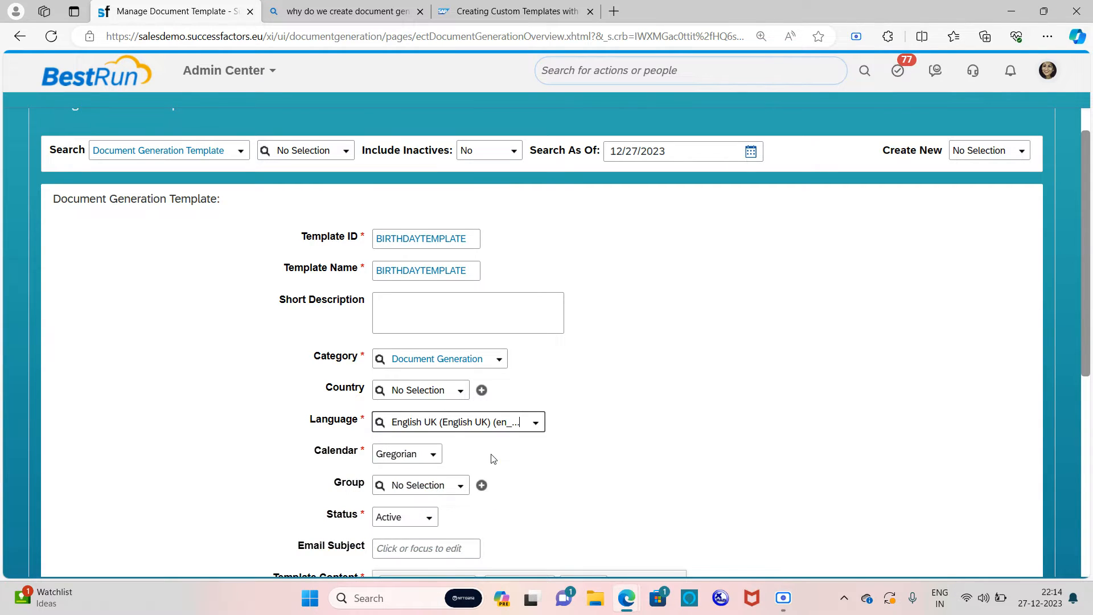
{"action": "left_click", "coordinate": [436, 456]}
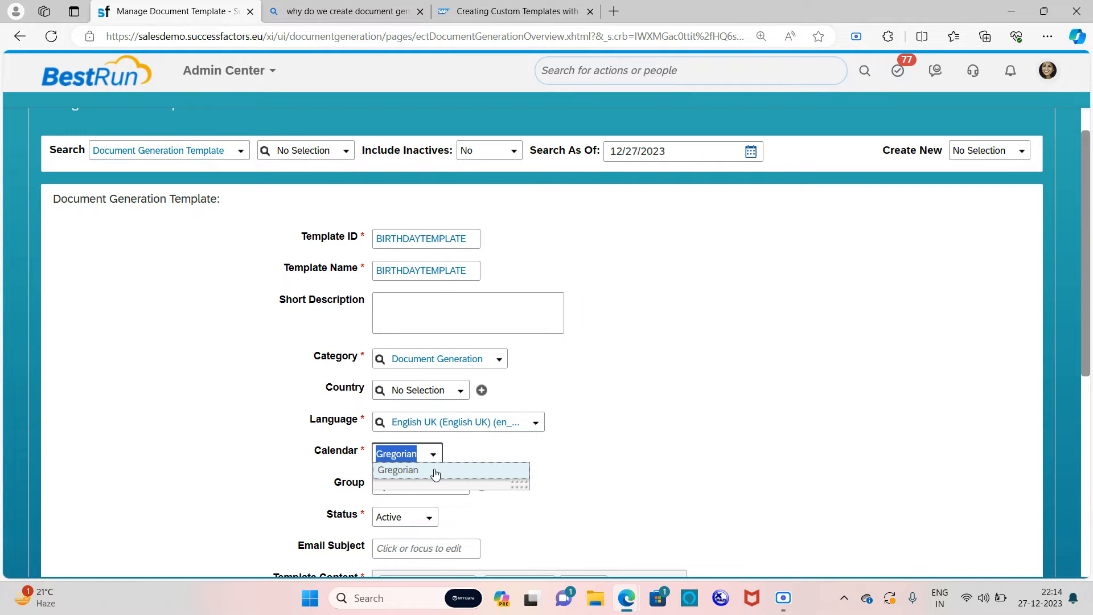
{"action": "left_click", "coordinate": [435, 472]}
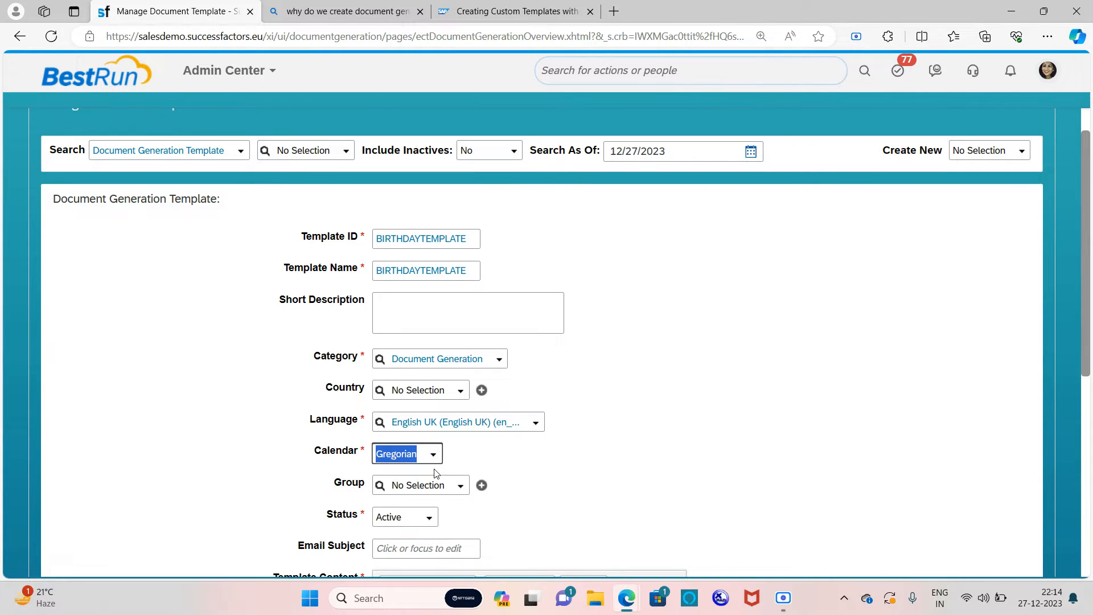
Step: Assign the template to the Birthday Group
{"action": "scroll", "coordinate": [509, 475], "scroll_direction": "down", "scroll_amount": 1}
{"action": "scroll", "coordinate": [508, 461], "scroll_direction": "down", "scroll_amount": 1}
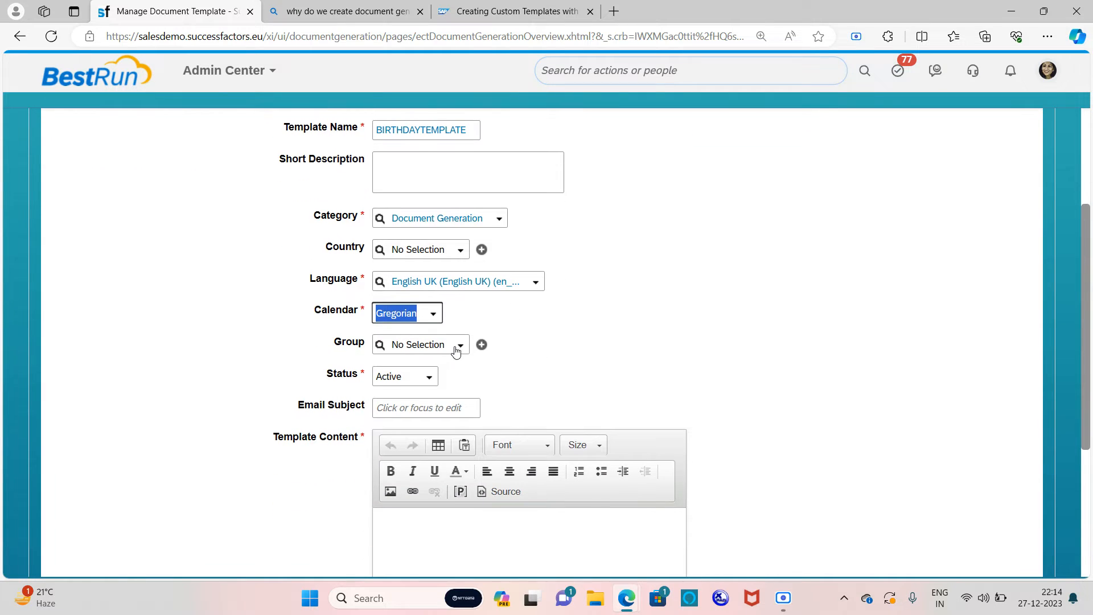
{"action": "left_click", "coordinate": [461, 348]}
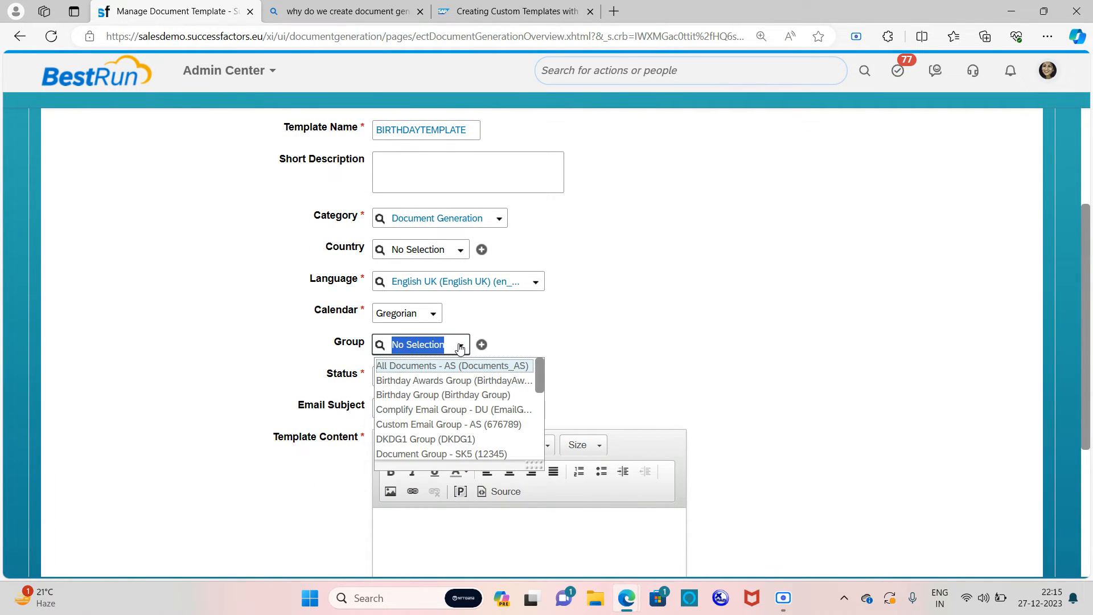
{"action": "left_click", "coordinate": [476, 397]}
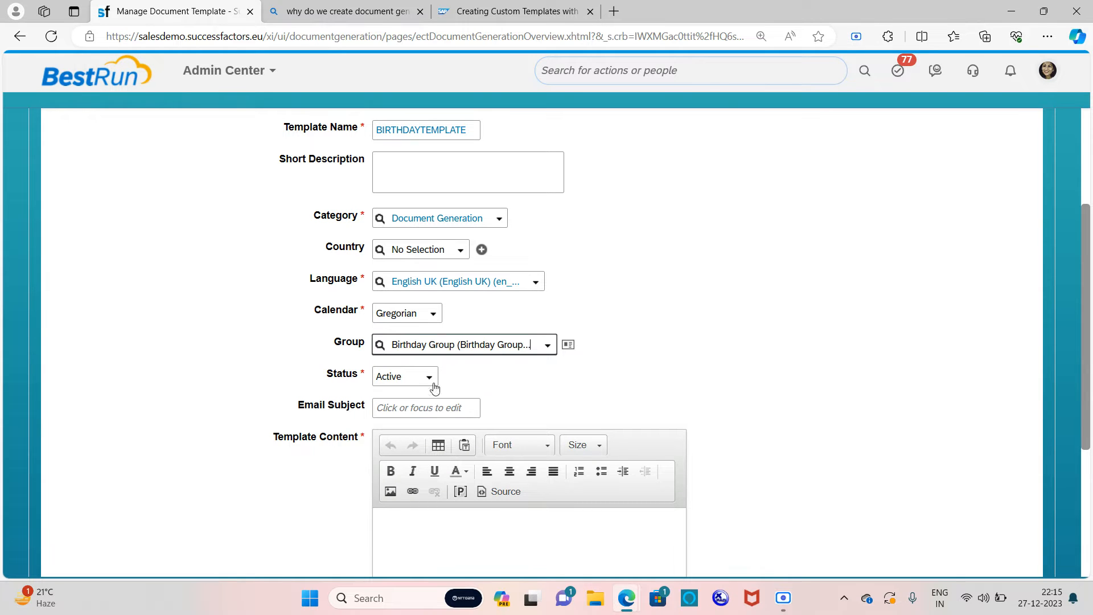
Step: Enter 'Happy Birthday' as the template's Email Subject
{"action": "left_click", "coordinate": [434, 408]}
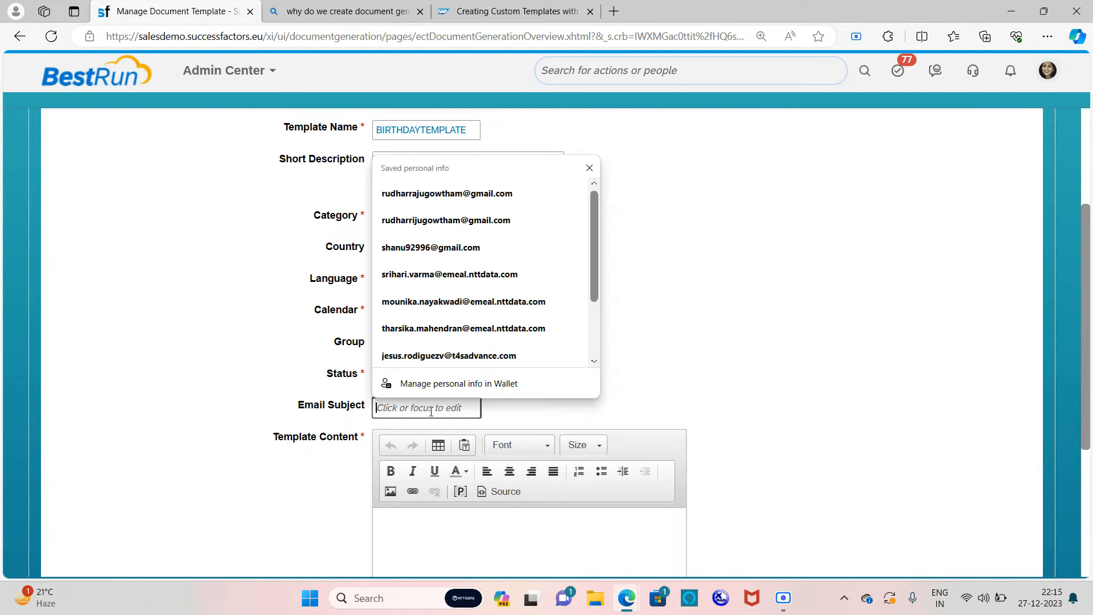
{"action": "key", "text": "Caps_Lock"}
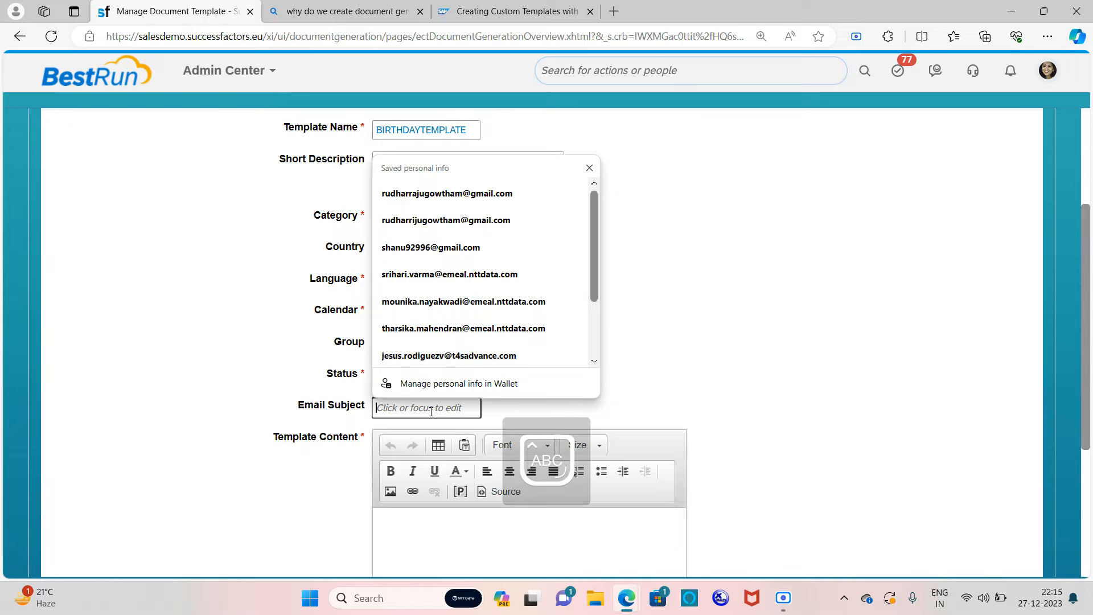
{"action": "type", "text": "H"}
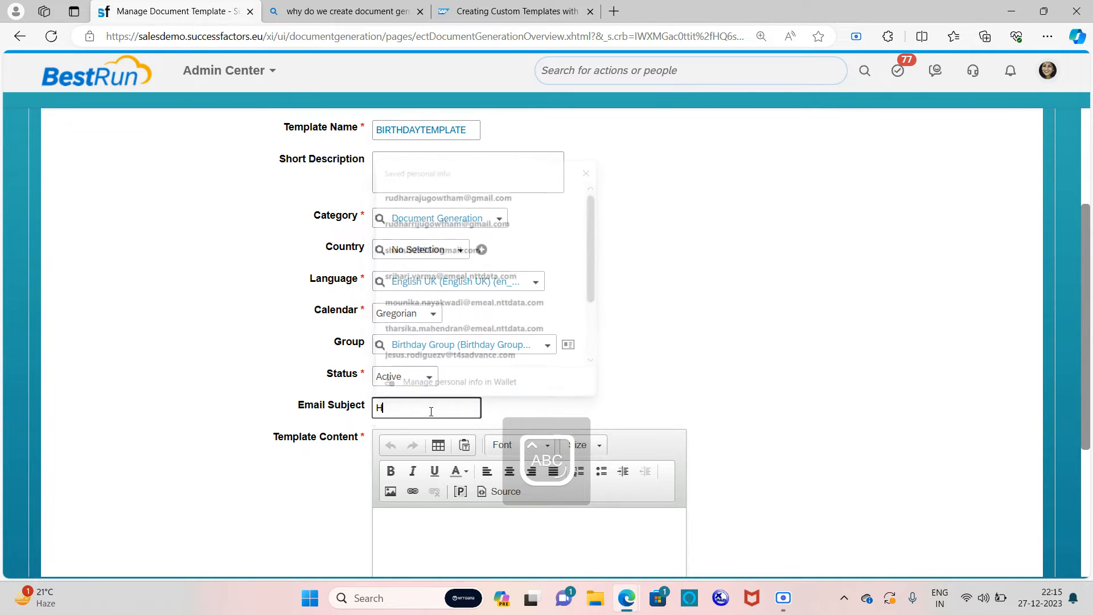
{"action": "key", "text": "Caps_Lock"}
{"action": "type", "text": "appy"}
{"action": "key", "text": "Caps_Lock"}
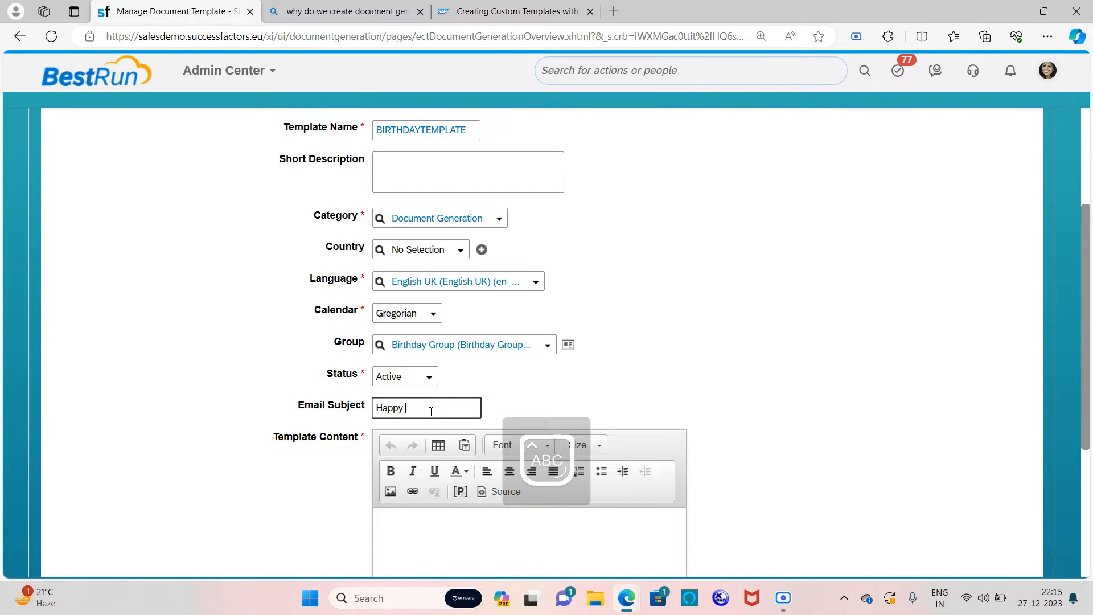
{"action": "type", "text": "B"}
{"action": "key", "text": "Caps_Lock"}
{"action": "scroll", "coordinate": [433, 413], "scroll_direction": "down", "scroll_amount": 3}
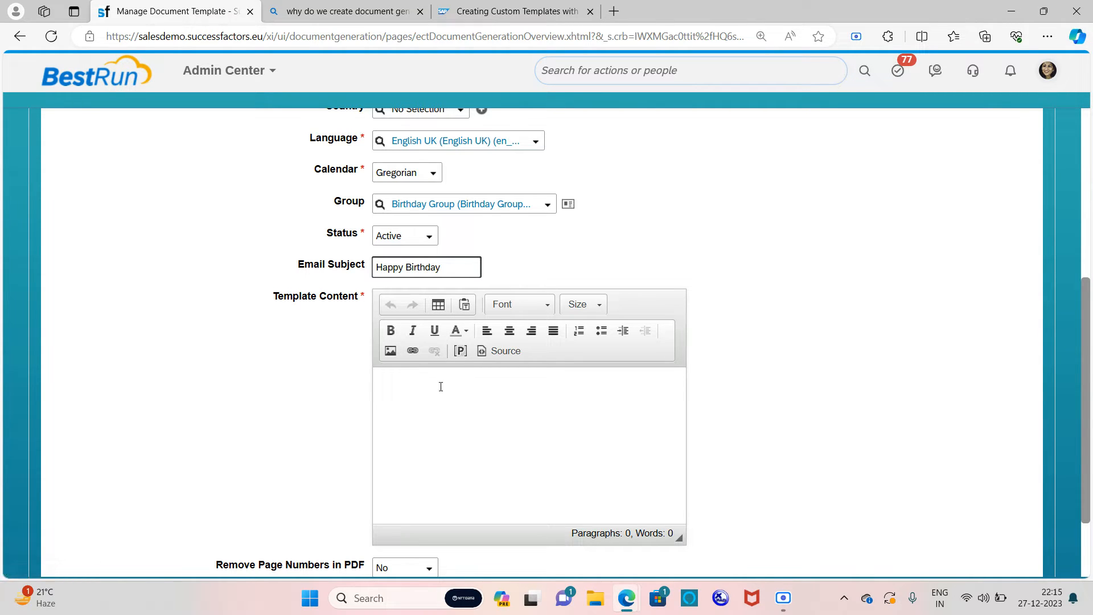
Step: In Template Content, type the greeting 'Hii [user]' followed by 'Wishing You A very Happy Birthday'
{"action": "left_click", "coordinate": [399, 389]}
{"action": "type", "text": "Hii"}
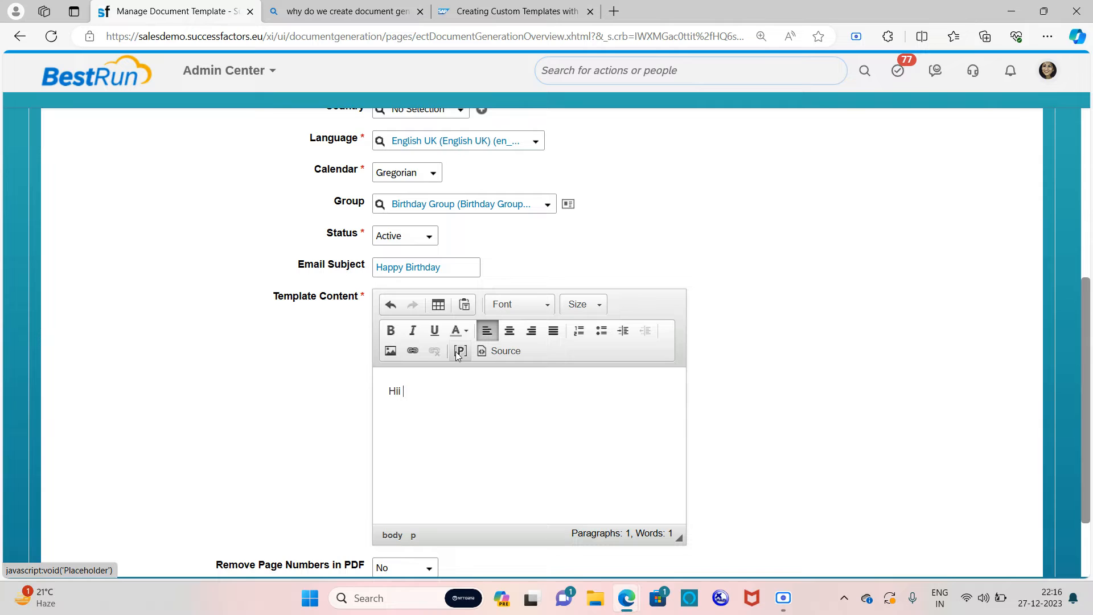
{"action": "type", "text": "[us"}
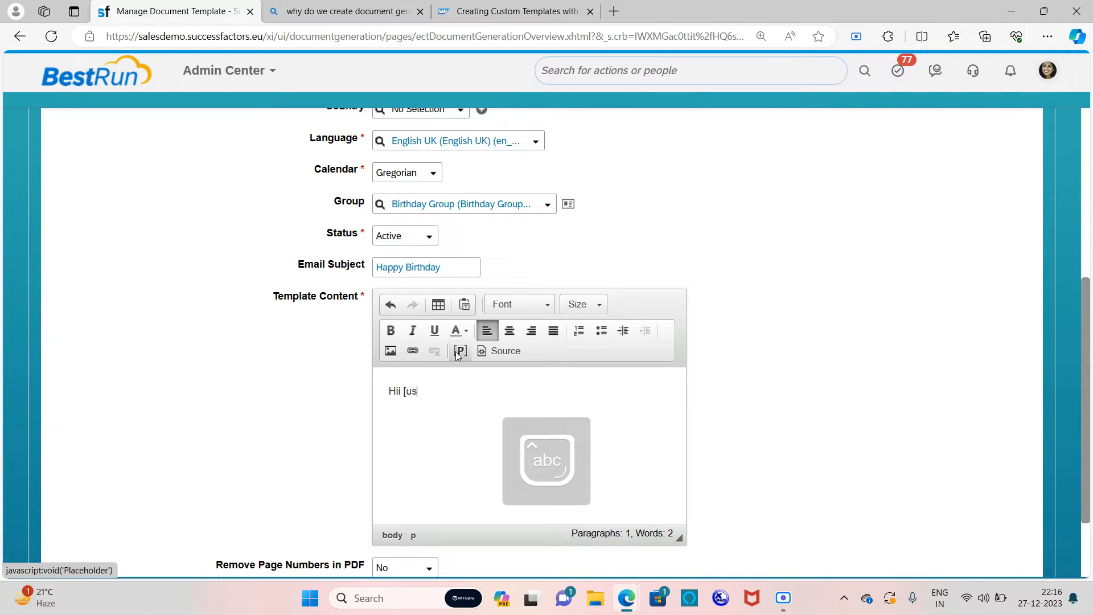
{"action": "type", "text": "er"}
{"action": "type", "text": "]"}
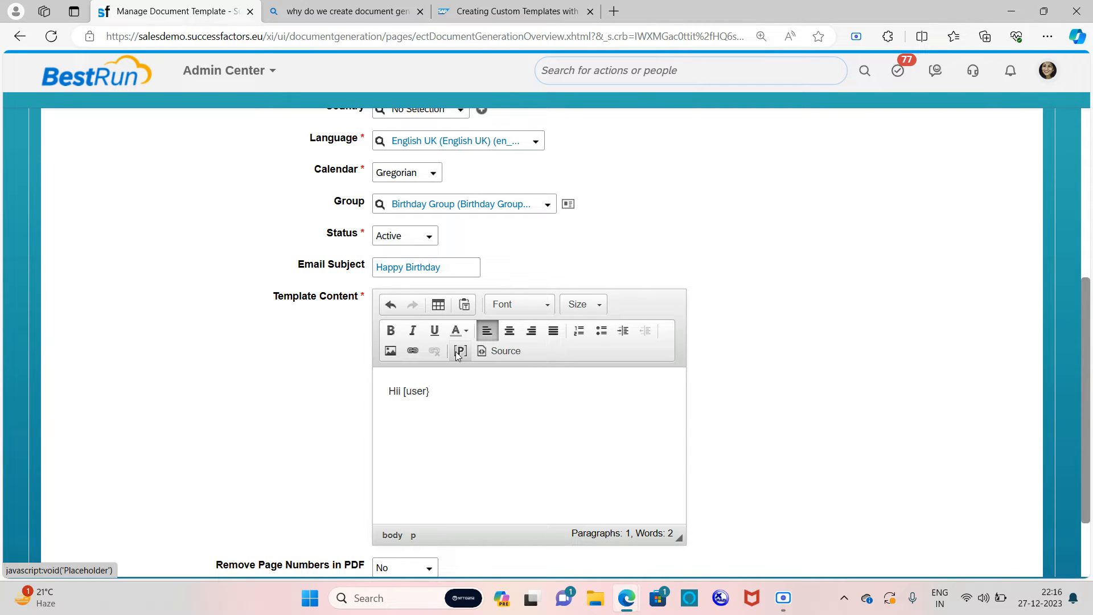
{"action": "key", "text": "Caps_Lock"}
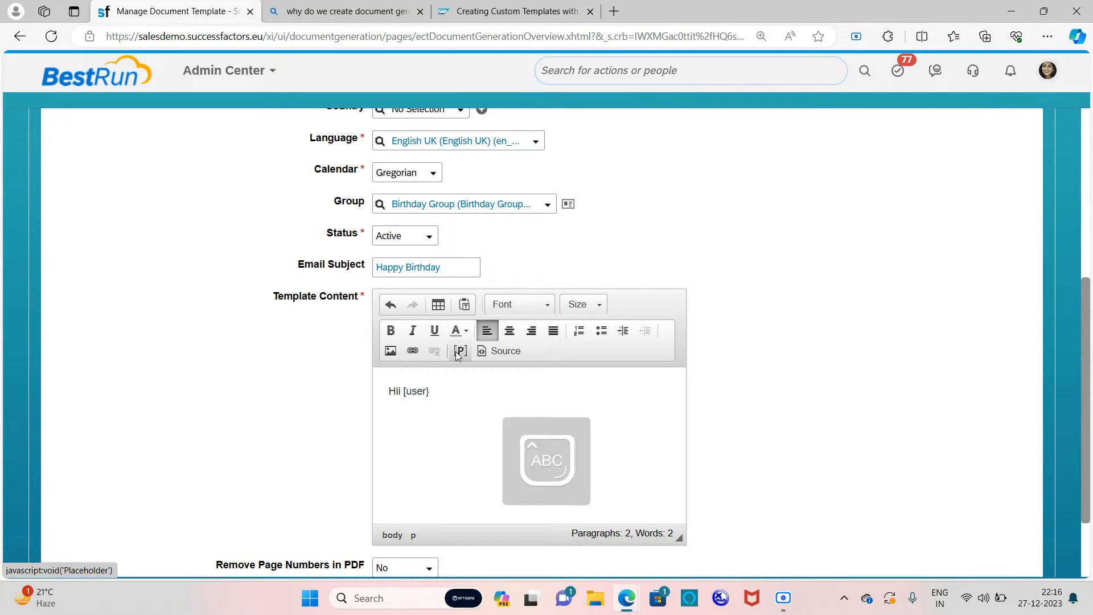
{"action": "type", "text": "W"}
{"action": "key", "text": "Caps_Lock"}
{"action": "type", "text": "ishing You A very H"}
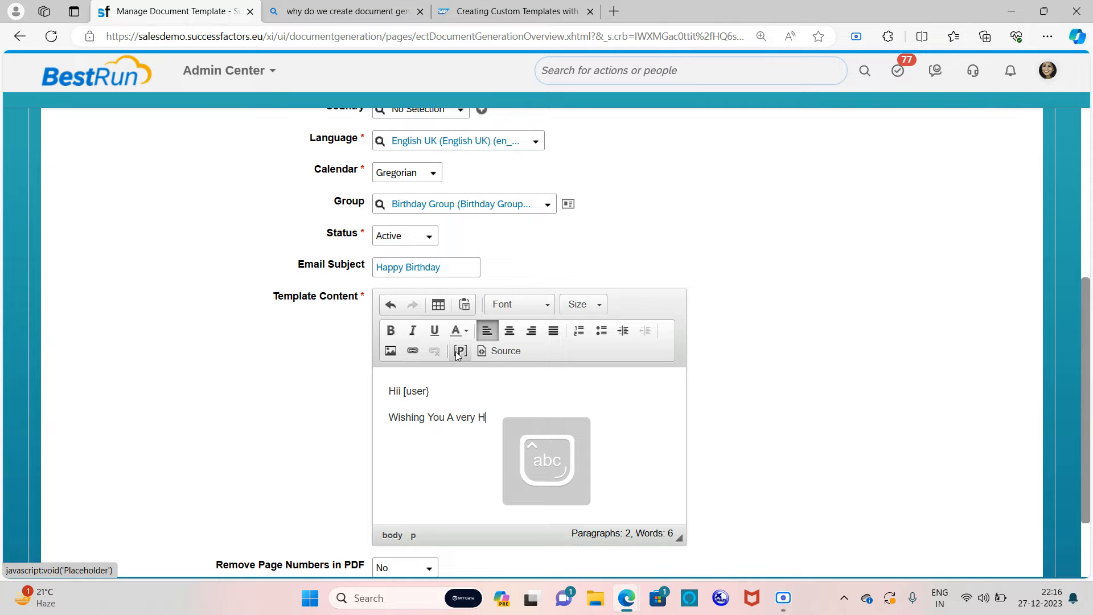
{"action": "type", "text": "appy Birthday"}
{"action": "key", "text": "Return"}
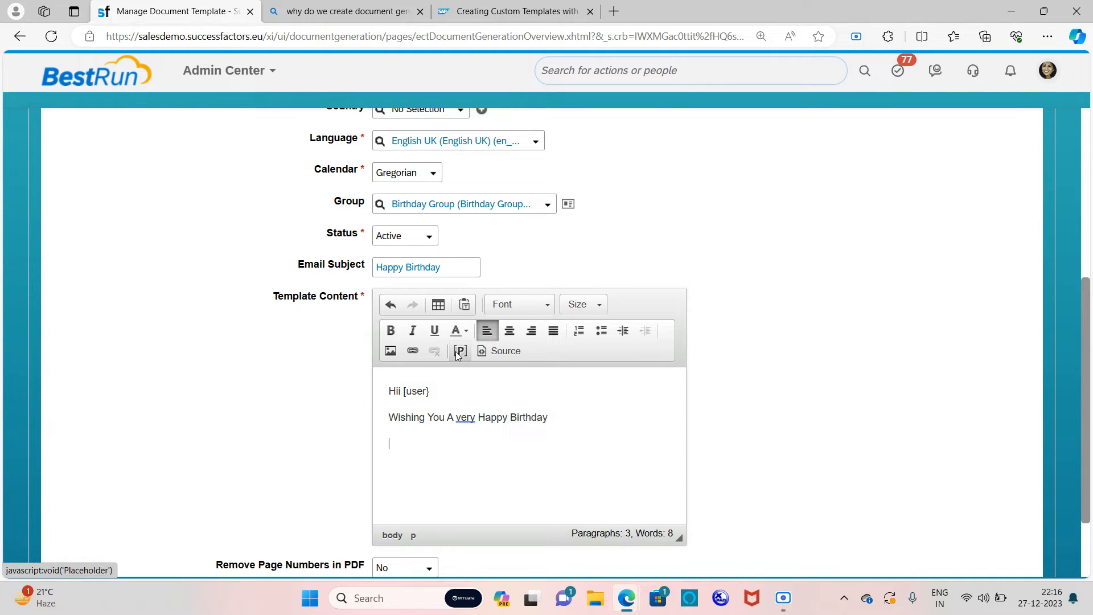
Step: Add the line 'As an appreciation we are giving you a token of [amount] which will be added with your salary'
{"action": "key", "text": "Caps_Lock"}
{"action": "type", "text": "A"}
{"action": "key", "text": "Caps_Lock"}
{"action": "type", "text": "s "}
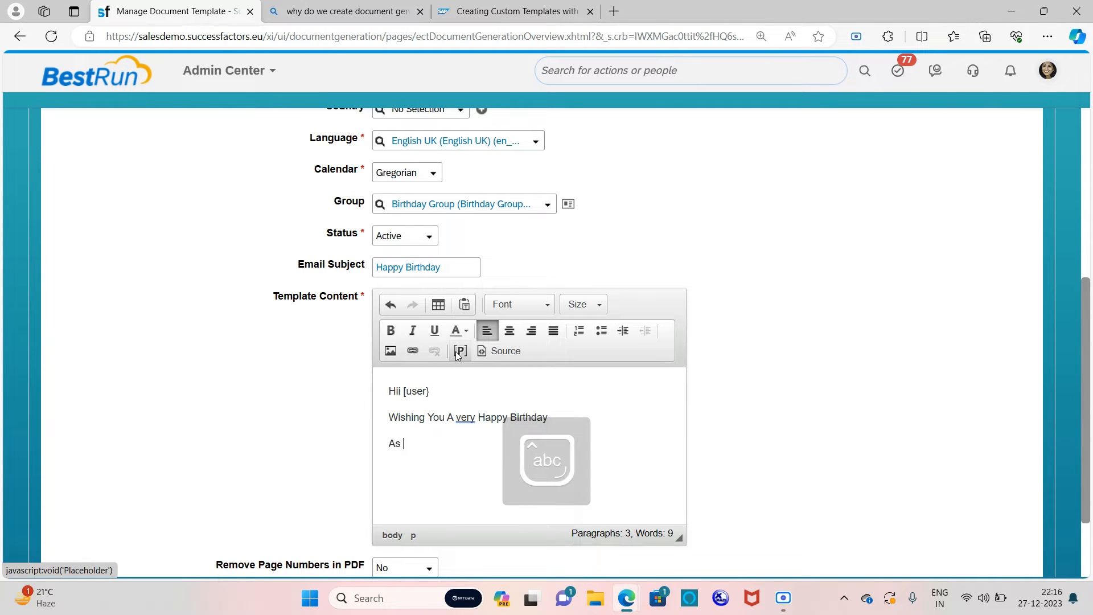
{"action": "type", "text": "an appre"}
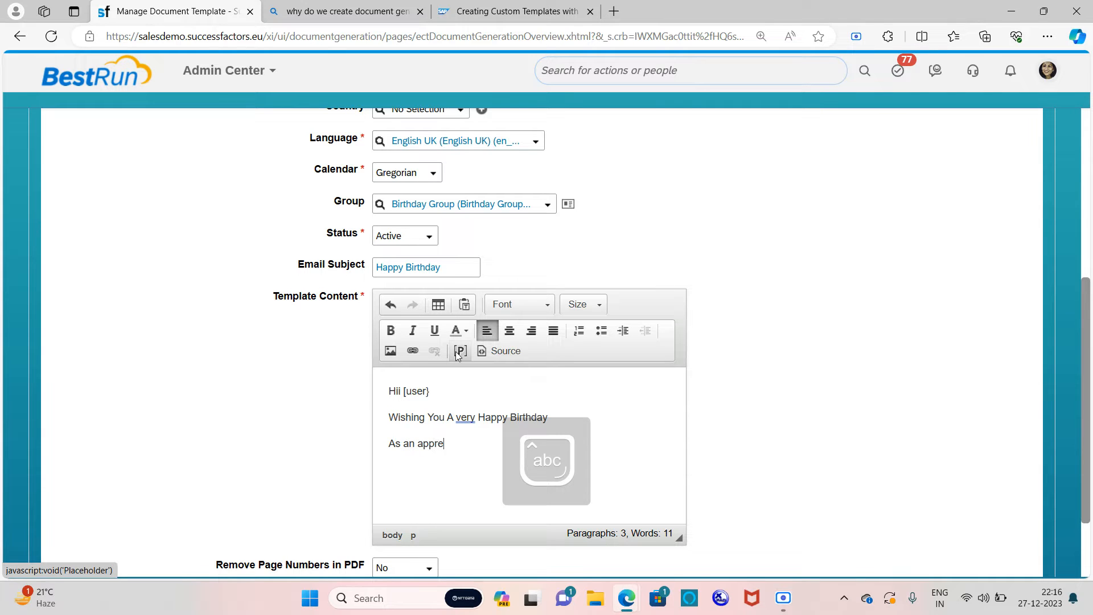
{"action": "type", "text": "ciatio"}
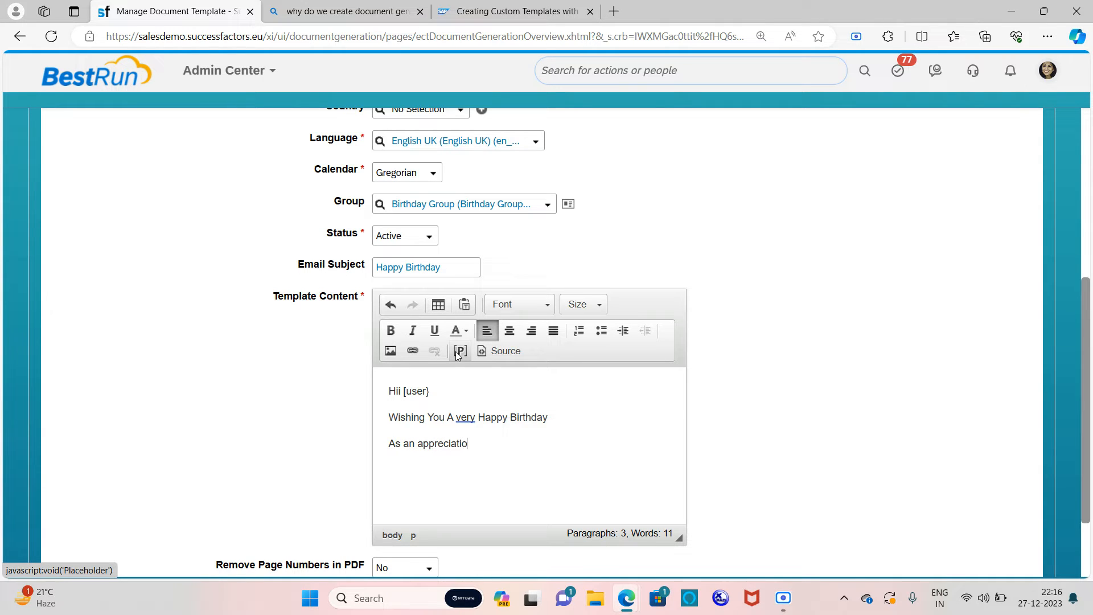
{"action": "type", "text": "n we are"}
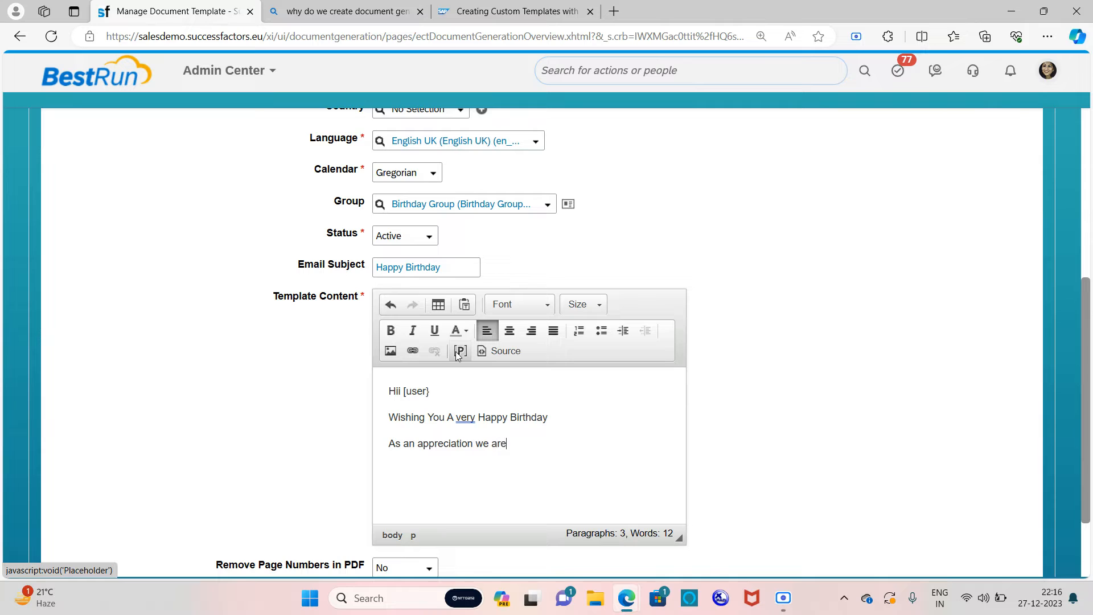
{"action": "type", "text": " giving you a token of [am"}
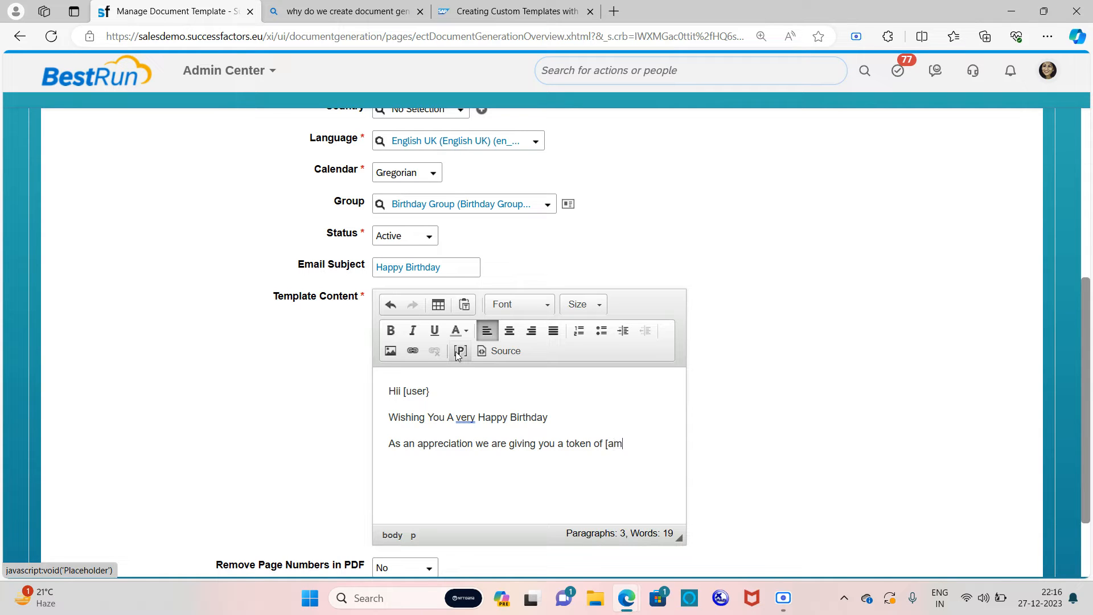
{"action": "type", "text": "ount] which will be adde"}
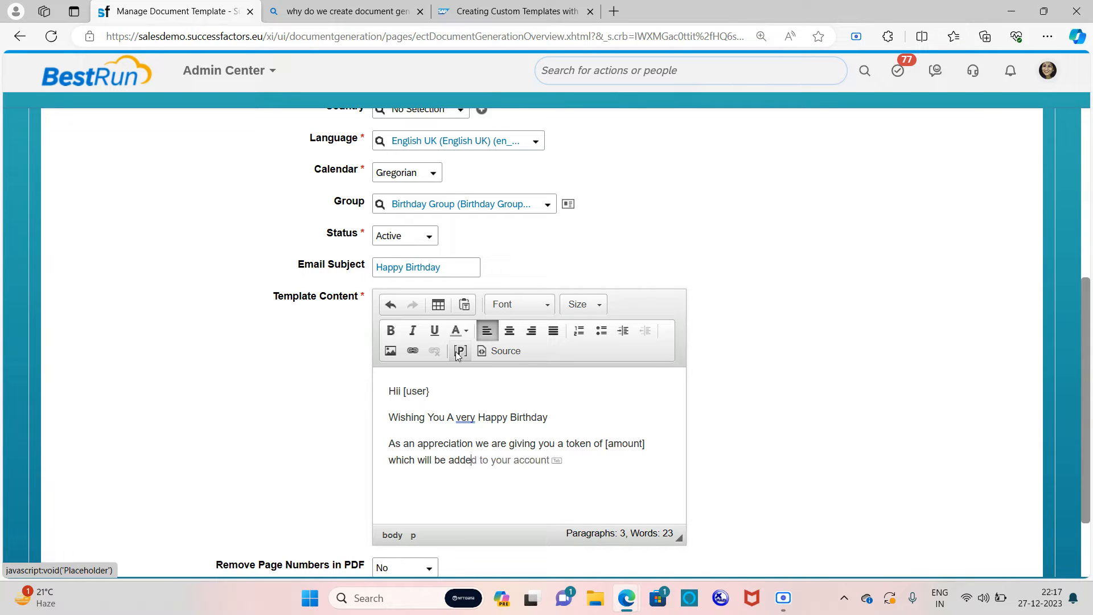
{"action": "type", "text": "d with your salary"}
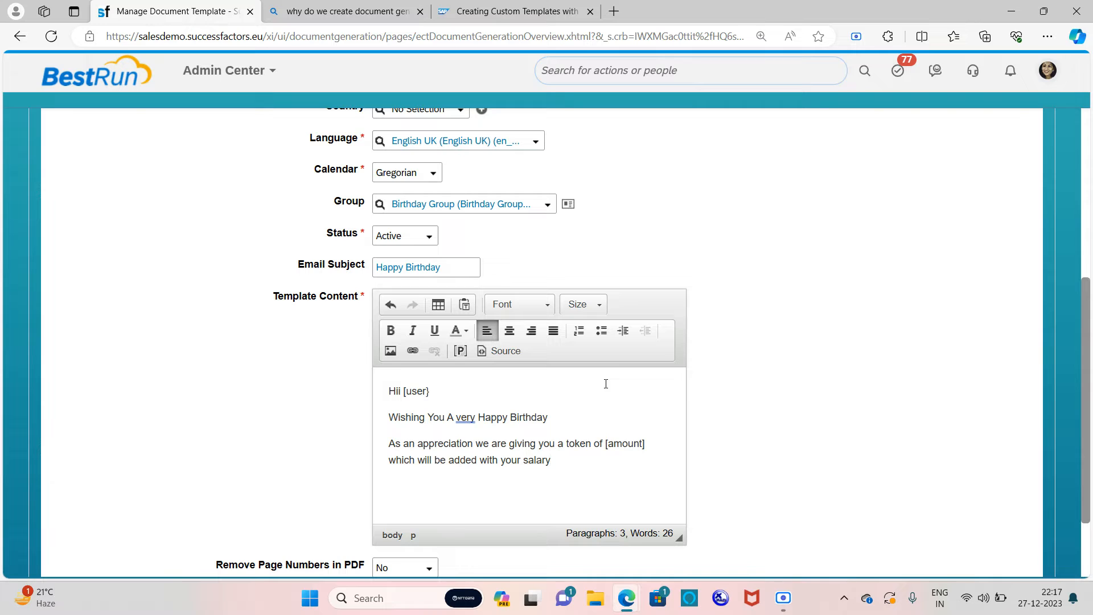
{"action": "key", "text": "Return"}
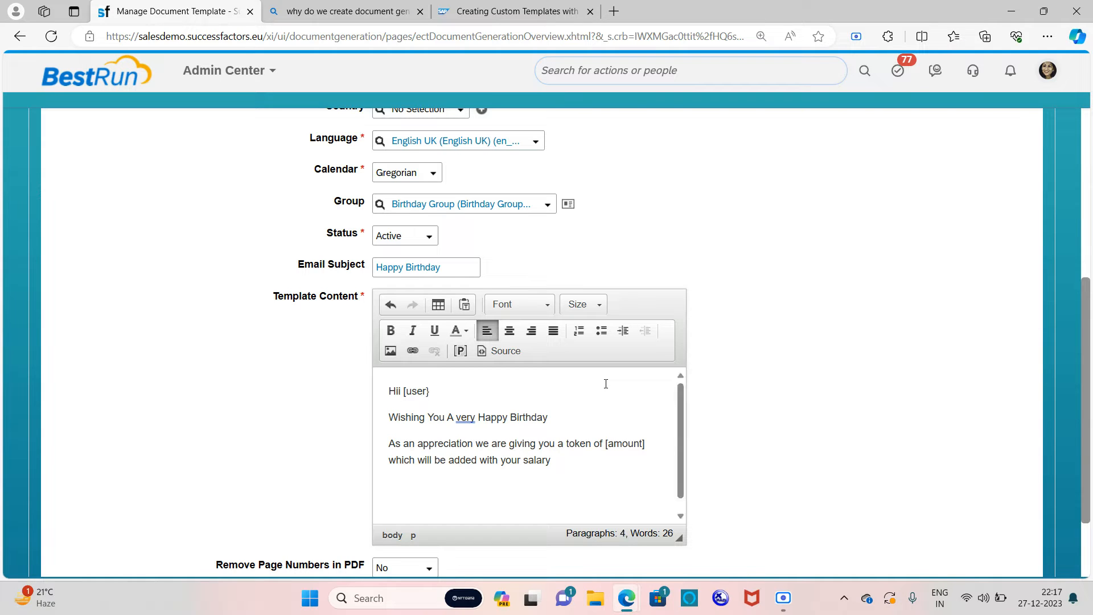
Step: Sign off the message with 'Regards' and 'HRBP' on separate lines
{"action": "type", "text": "R"}
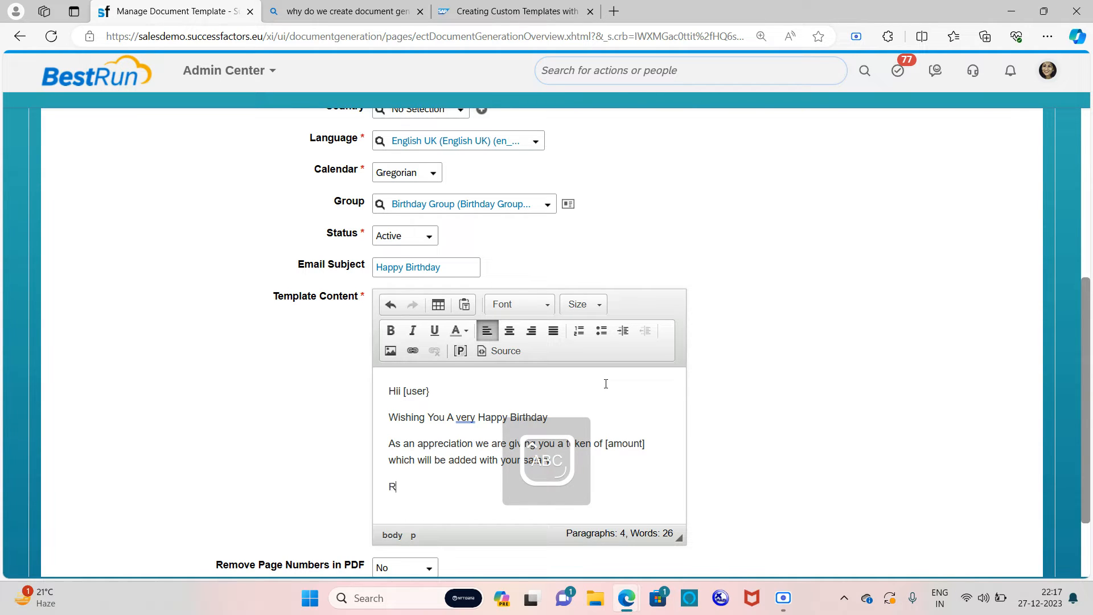
{"action": "type", "text": "egards"}
{"action": "key", "text": "Return"}
{"action": "key", "text": "Caps_Lock"}
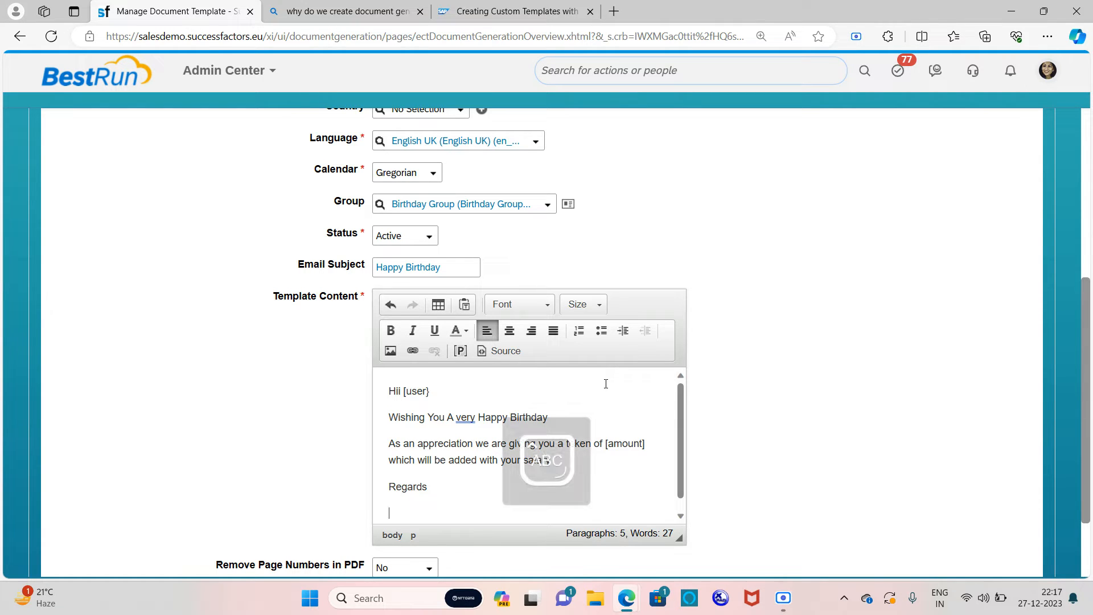
{"action": "type", "text": "HRBP"}
{"action": "scroll", "coordinate": [568, 255], "scroll_direction": "down", "scroll_amount": 2}
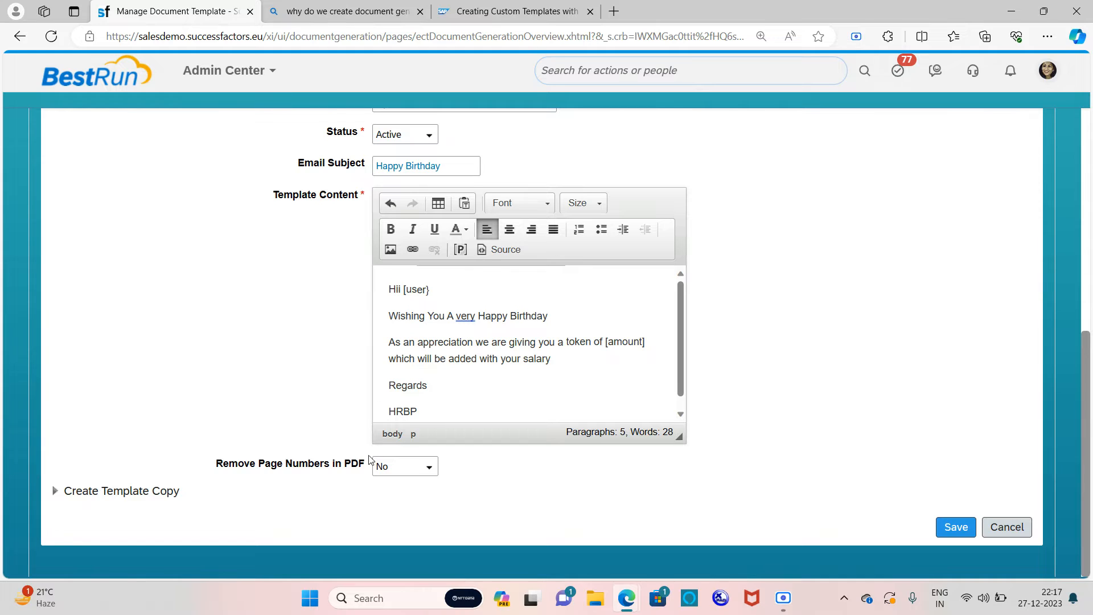
Step: Leave Remove Page Numbers in PDF at No and expand Create Template Copy to review its fields
{"action": "left_click", "coordinate": [429, 470]}
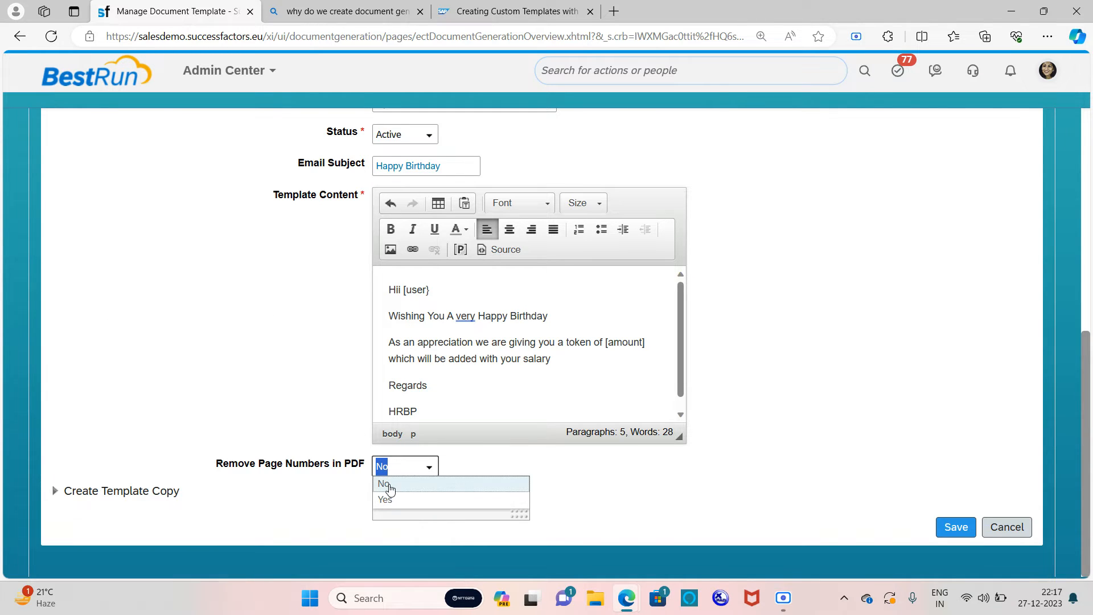
{"action": "left_click", "coordinate": [294, 484]}
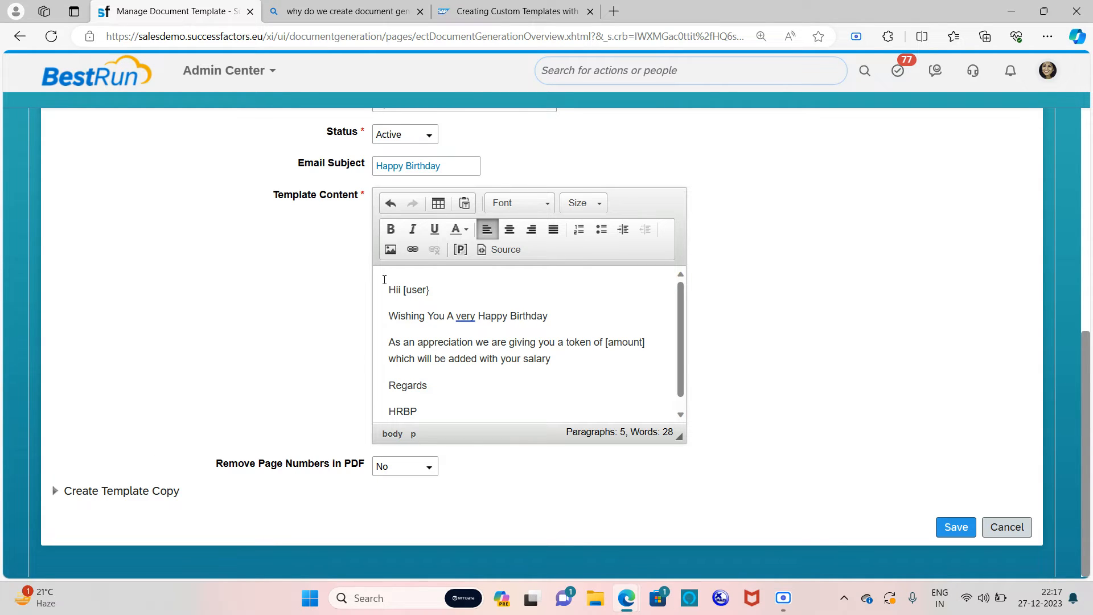
{"action": "left_click", "coordinate": [53, 492]}
{"action": "scroll", "coordinate": [139, 434], "scroll_direction": "down", "scroll_amount": 3}
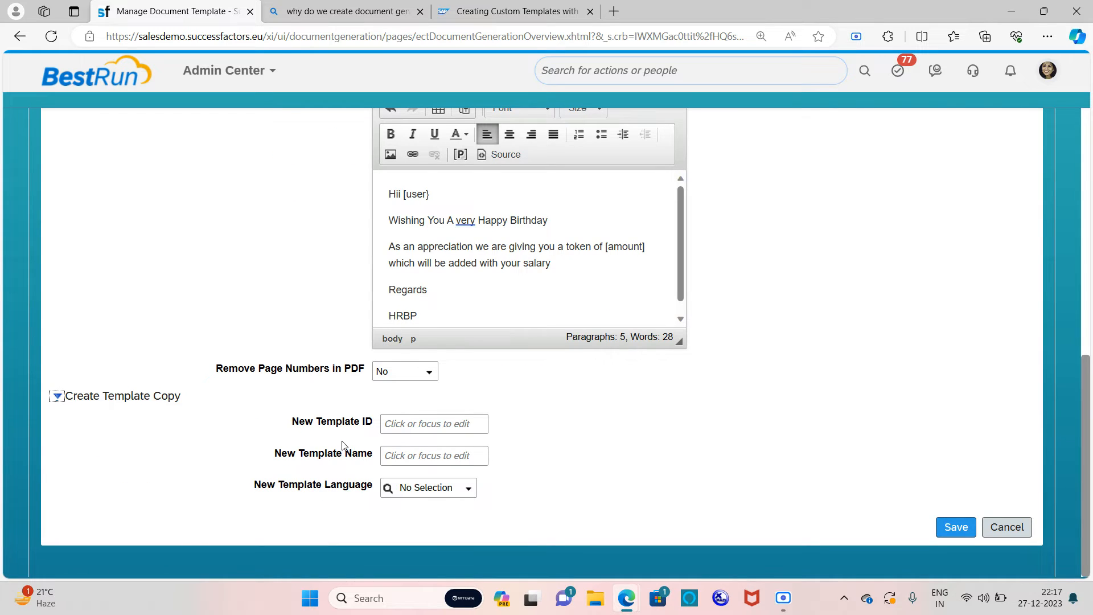
{"action": "scroll", "coordinate": [342, 445], "scroll_direction": "up", "scroll_amount": 10}
{"action": "scroll", "coordinate": [346, 366], "scroll_direction": "down", "scroll_amount": 8}
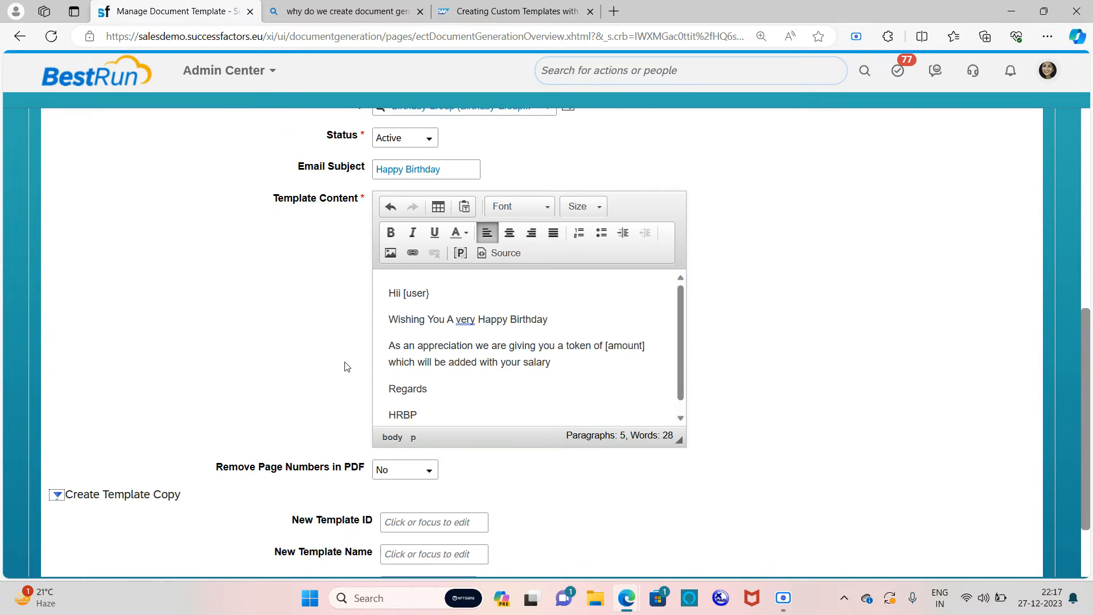
{"action": "scroll", "coordinate": [345, 366], "scroll_direction": "down", "scroll_amount": 3}
{"action": "scroll", "coordinate": [408, 426], "scroll_direction": "up", "scroll_amount": 10}
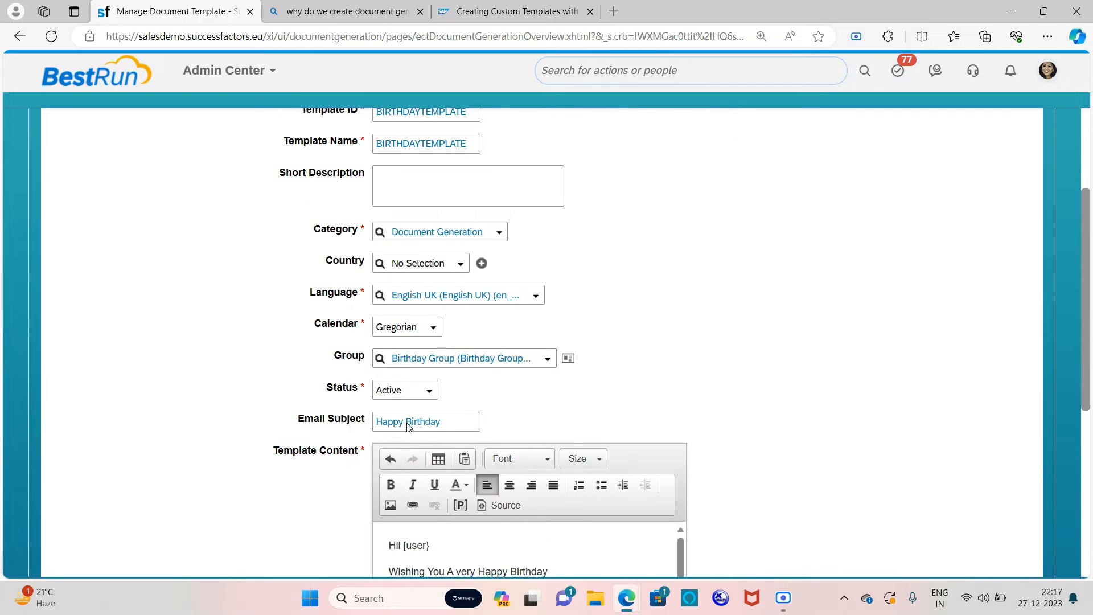
{"action": "scroll", "coordinate": [337, 248], "scroll_direction": "down", "scroll_amount": 2}
{"action": "scroll", "coordinate": [337, 252], "scroll_direction": "up", "scroll_amount": 5}
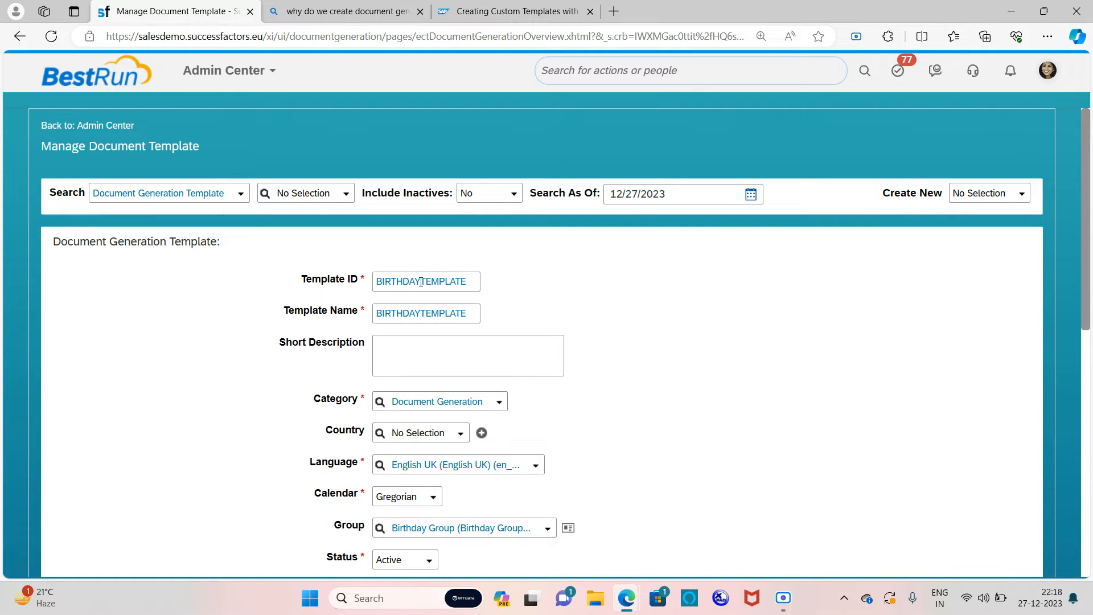
{"action": "scroll", "coordinate": [421, 282], "scroll_direction": "down", "scroll_amount": 7}
{"action": "scroll", "coordinate": [421, 281], "scroll_direction": "down", "scroll_amount": 1}
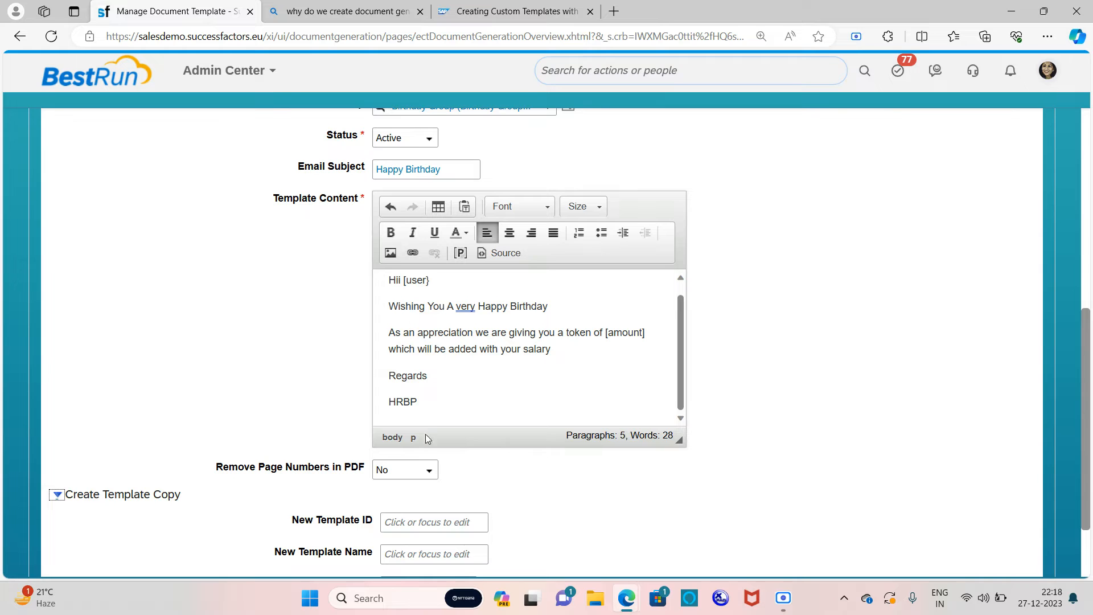
{"action": "scroll", "coordinate": [475, 508], "scroll_direction": "up", "scroll_amount": 7}
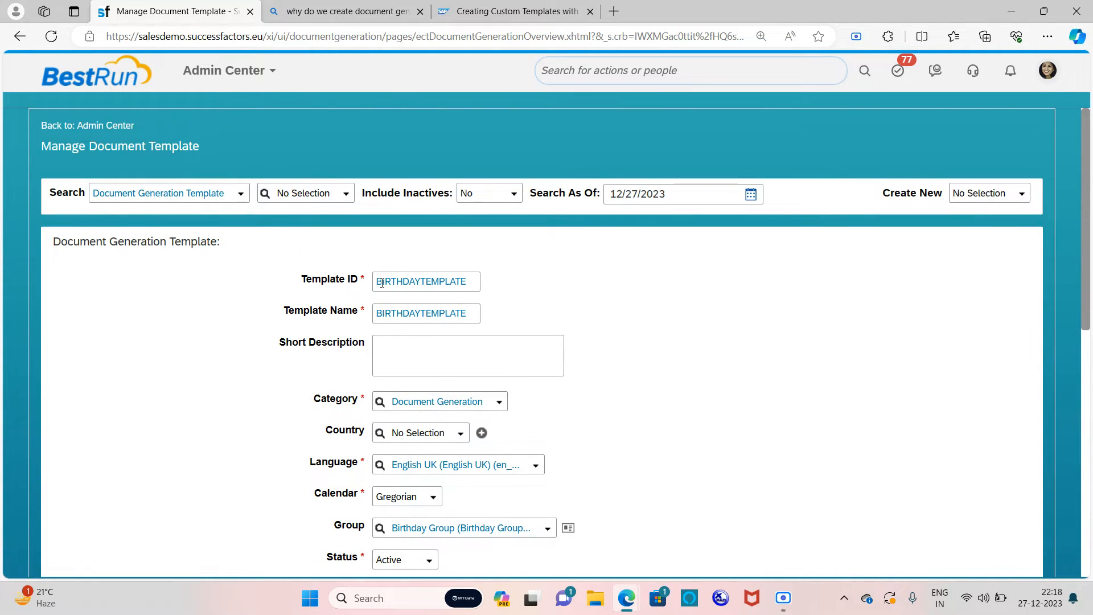
{"action": "scroll", "coordinate": [477, 287], "scroll_direction": "down", "scroll_amount": 7}
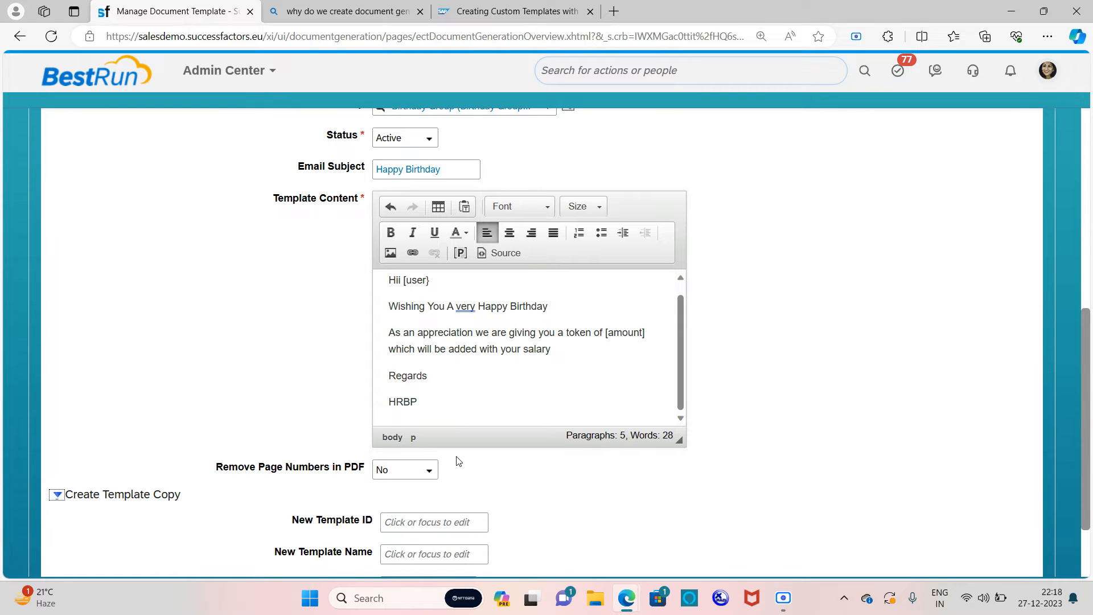
{"action": "scroll", "coordinate": [756, 383], "scroll_direction": "down", "scroll_amount": 2}
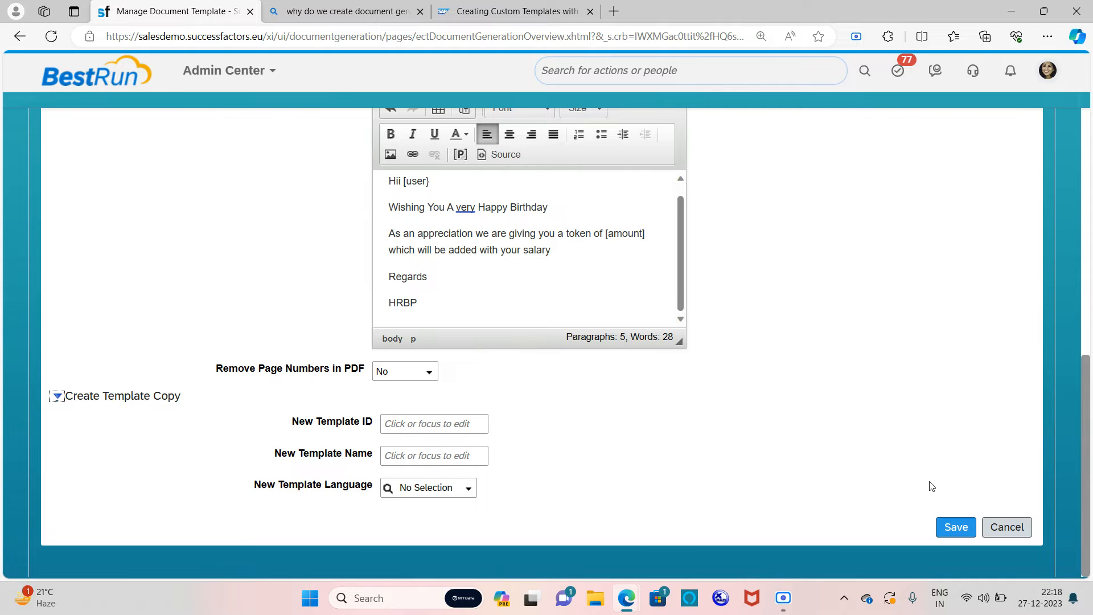
Step: Cancel the Save confirmation, then change the tags to [Amount] and [User]
{"action": "left_click", "coordinate": [955, 526]}
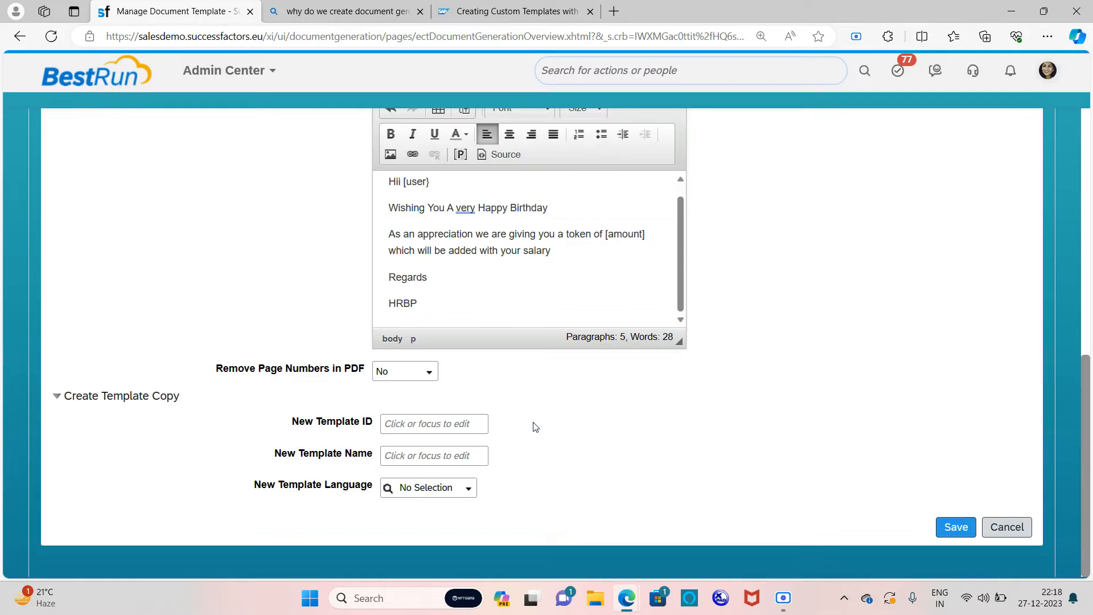
{"action": "left_click", "coordinate": [532, 422]}
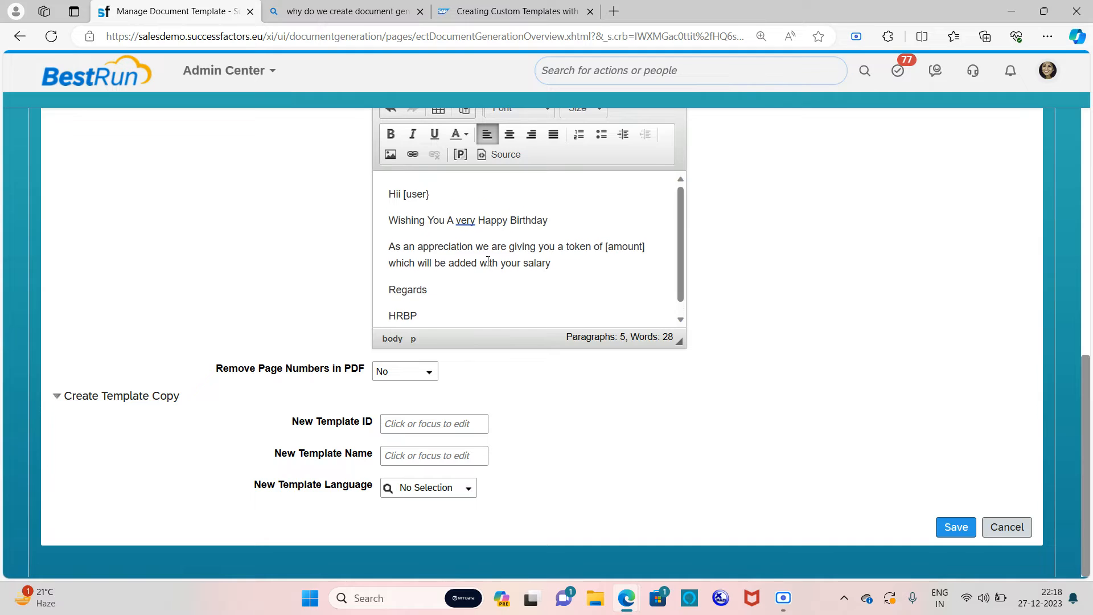
{"action": "left_click", "coordinate": [617, 247]}
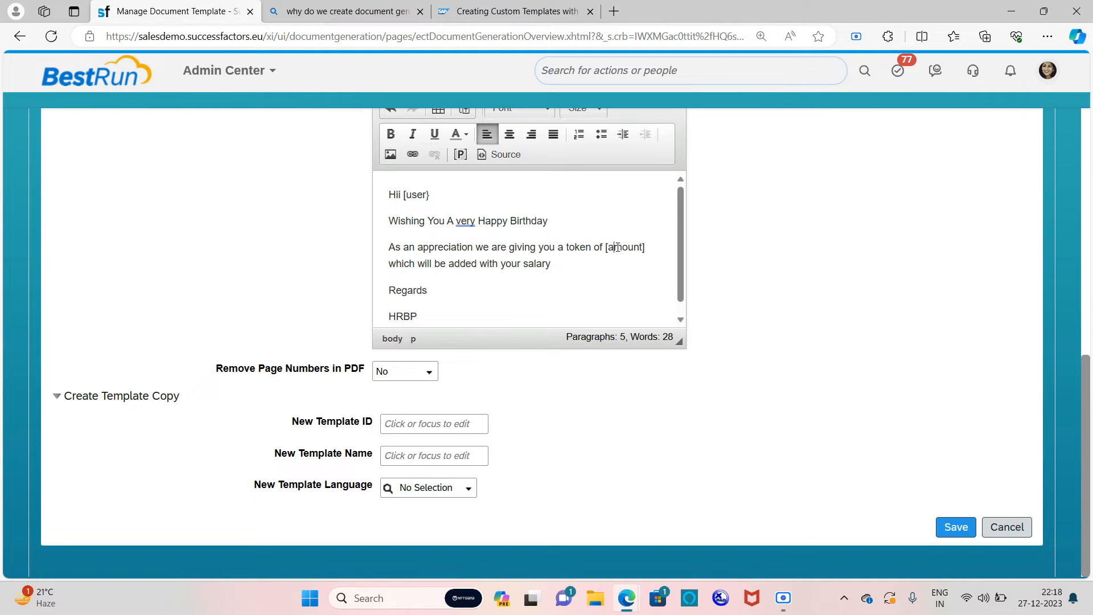
{"action": "key", "text": "BackSpace"}
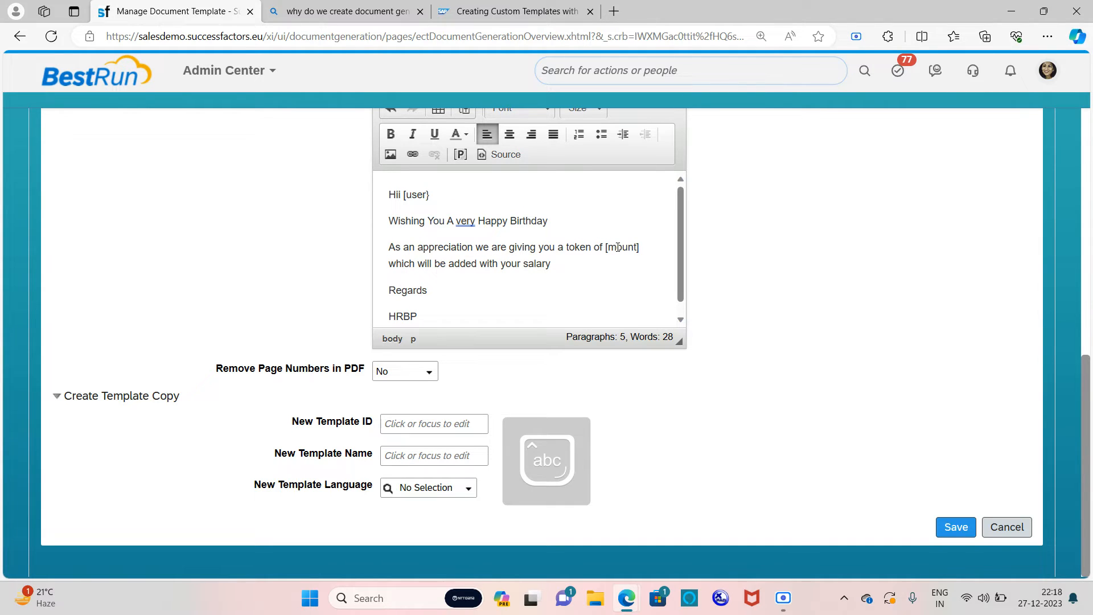
{"action": "type", "text": "A"}
{"action": "left_click", "coordinate": [412, 194]}
{"action": "key", "text": "BackSpace"}
{"action": "type", "text": "U"}
Step: Insert a USER placeholder into the greeting, then delete the misplaced result
{"action": "left_click", "coordinate": [460, 160]}
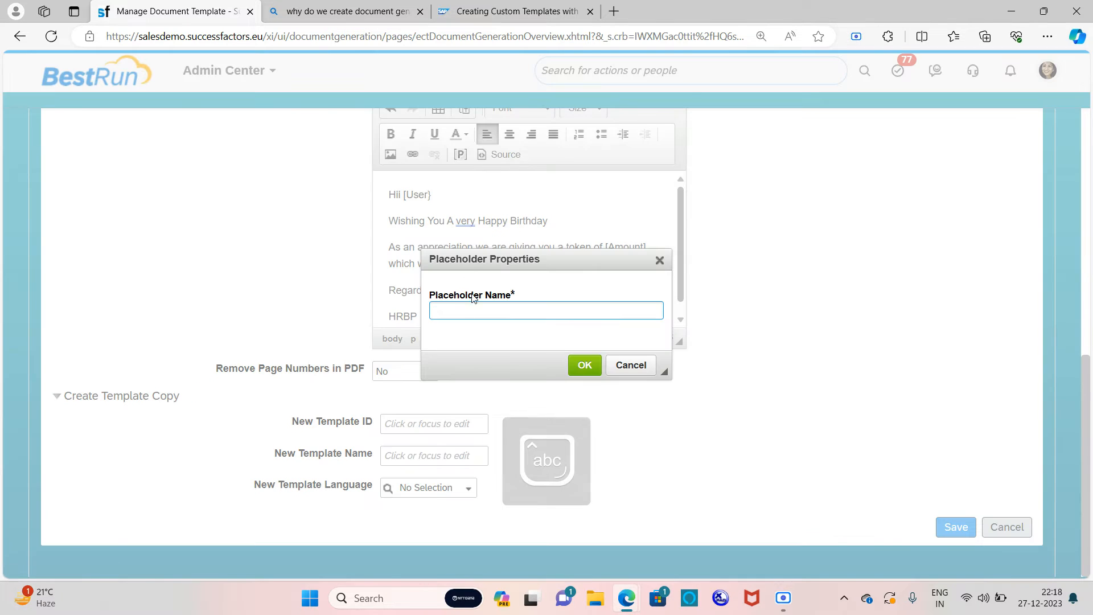
{"action": "key", "text": "Caps_Lock"}
{"action": "type", "text": "U"}
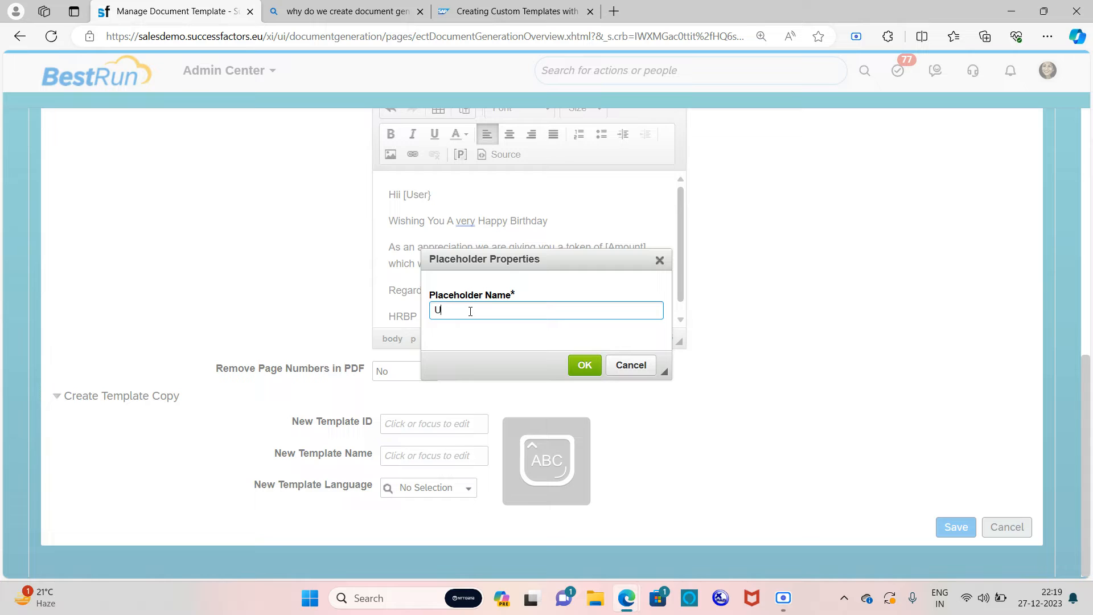
{"action": "type", "text": "SER"}
{"action": "left_click", "coordinate": [585, 365]}
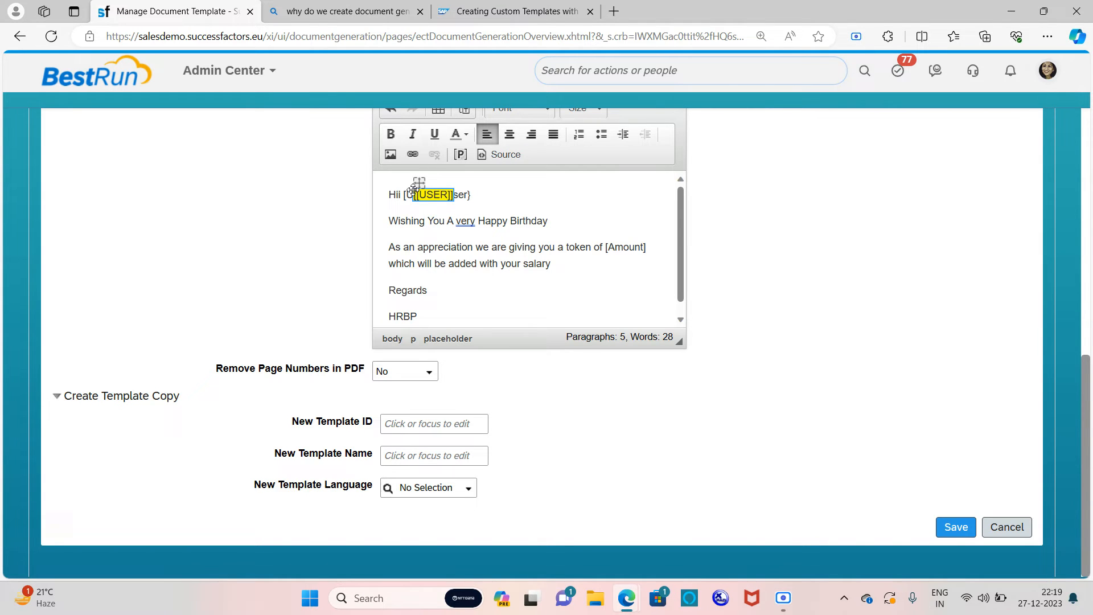
{"action": "left_click", "coordinate": [479, 193]}
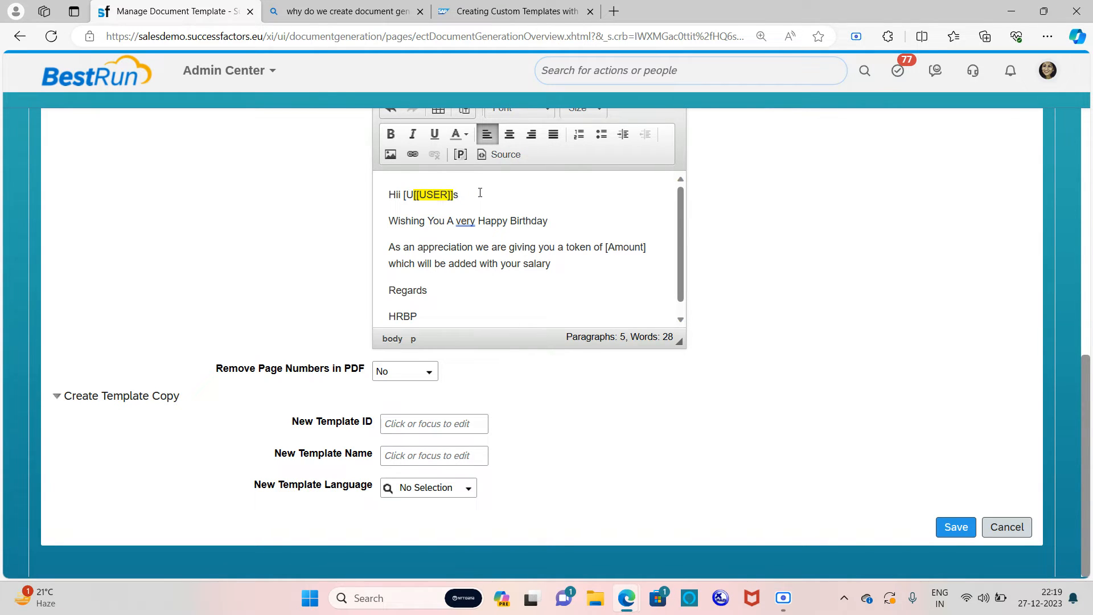
{"action": "key", "text": "BackSpace"}
{"action": "key", "text": "BackSpace"}
{"action": "key", "text": "BackSpace"}
Step: Re-insert the USER placeholder after 'Hii' and delete the old [Amount] text
{"action": "left_click", "coordinate": [460, 154]}
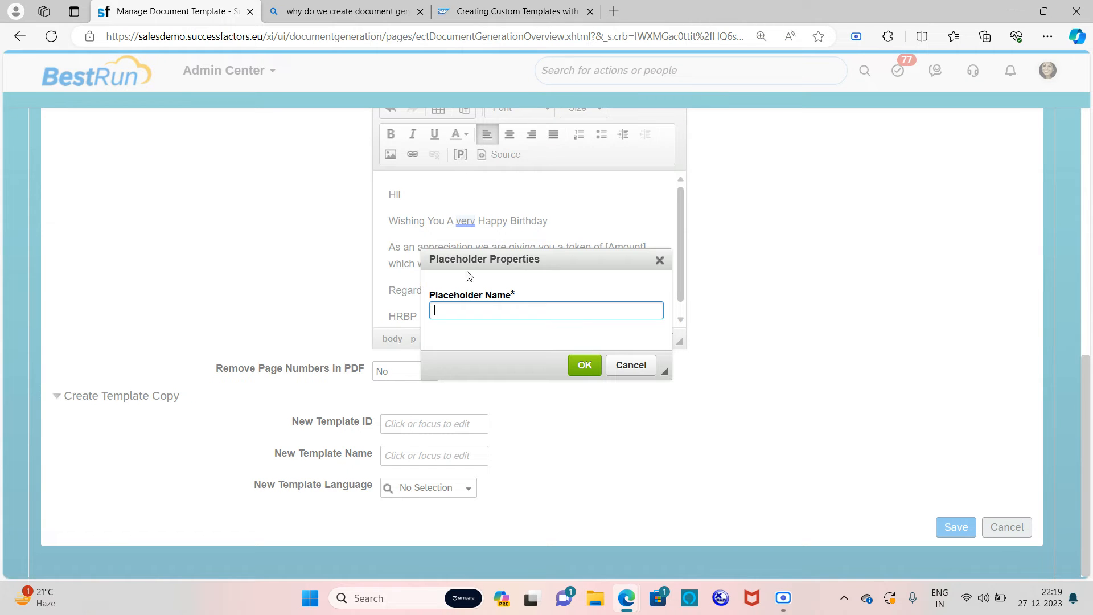
{"action": "key", "text": "Caps_Lock"}
{"action": "type", "text": "USER"}
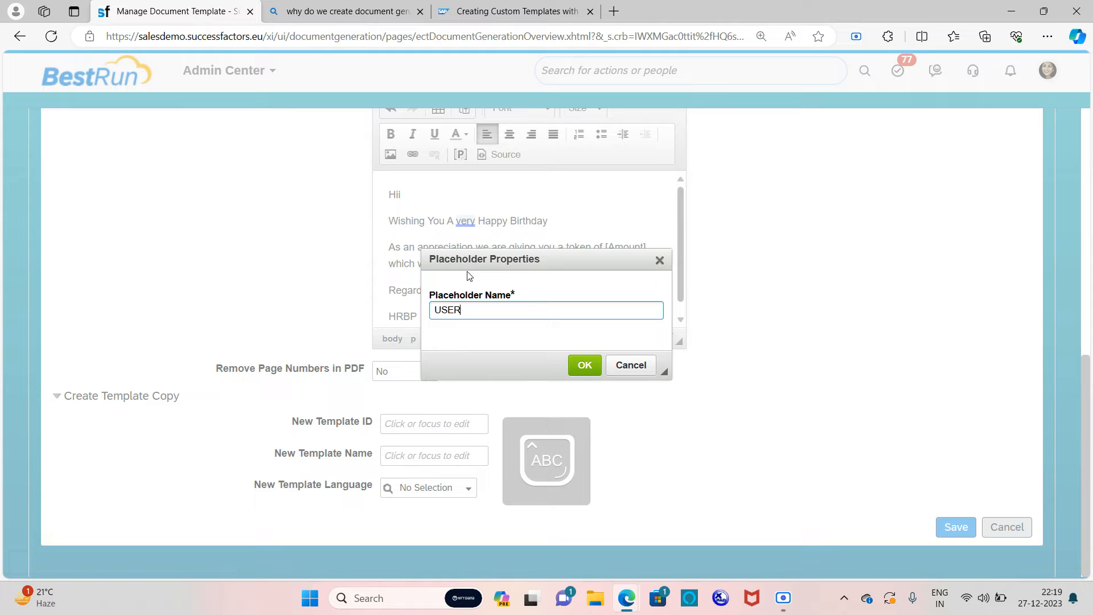
{"action": "left_click", "coordinate": [585, 365]}
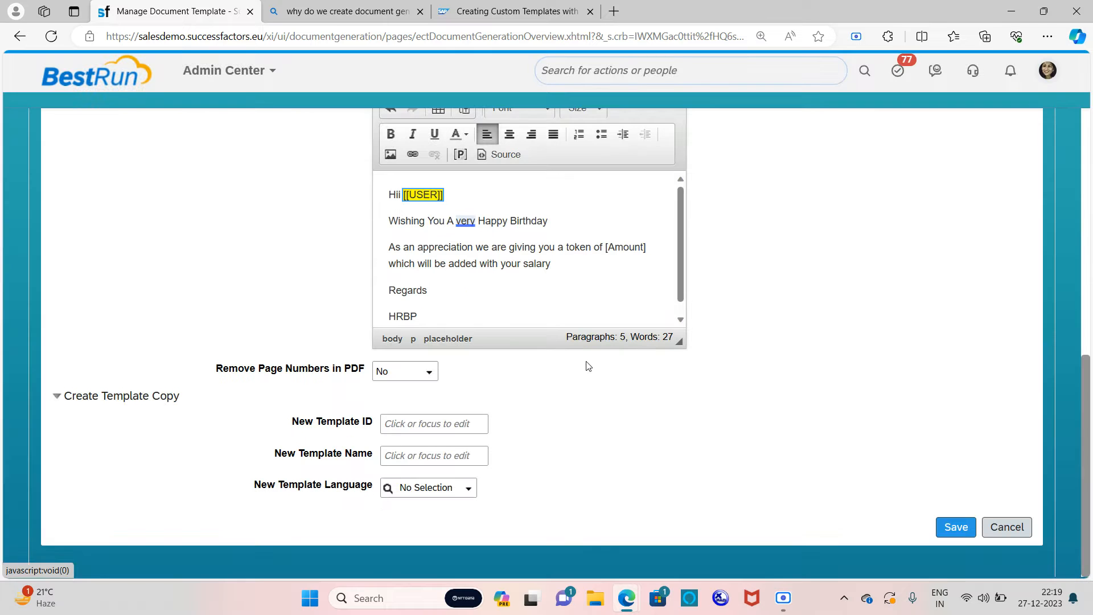
{"action": "left_click", "coordinate": [649, 248]}
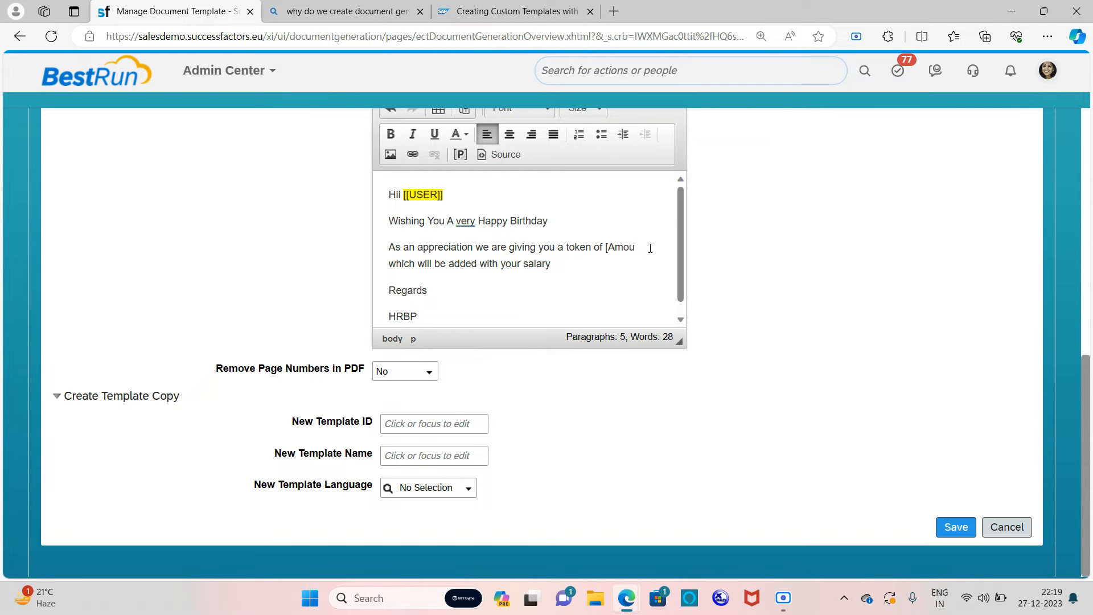
{"action": "key", "text": "BackSpace"}
{"action": "key", "text": "BackSpace"}
{"action": "key", "text": "BackSpace"}
{"action": "key", "text": "BackSpace"}
{"action": "key", "text": "BackSpace"}
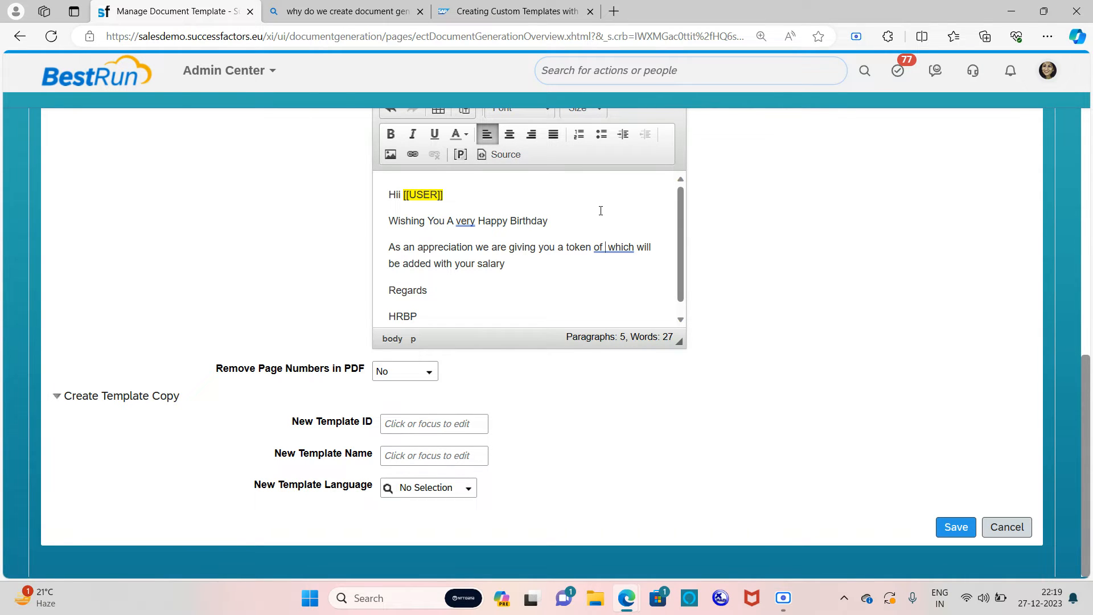
Step: Type '[[AMOUNT]]' at the insertion point after 'token of'
{"action": "type", "text": "[["}
{"action": "key", "text": "Caps_Lock"}
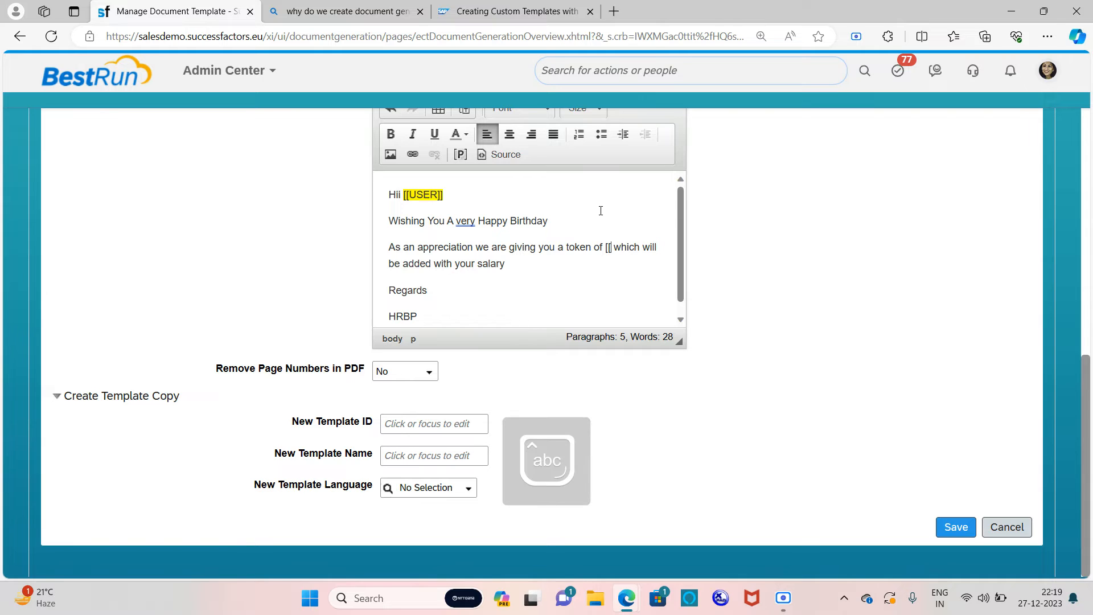
{"action": "type", "text": "AMOUNT"}
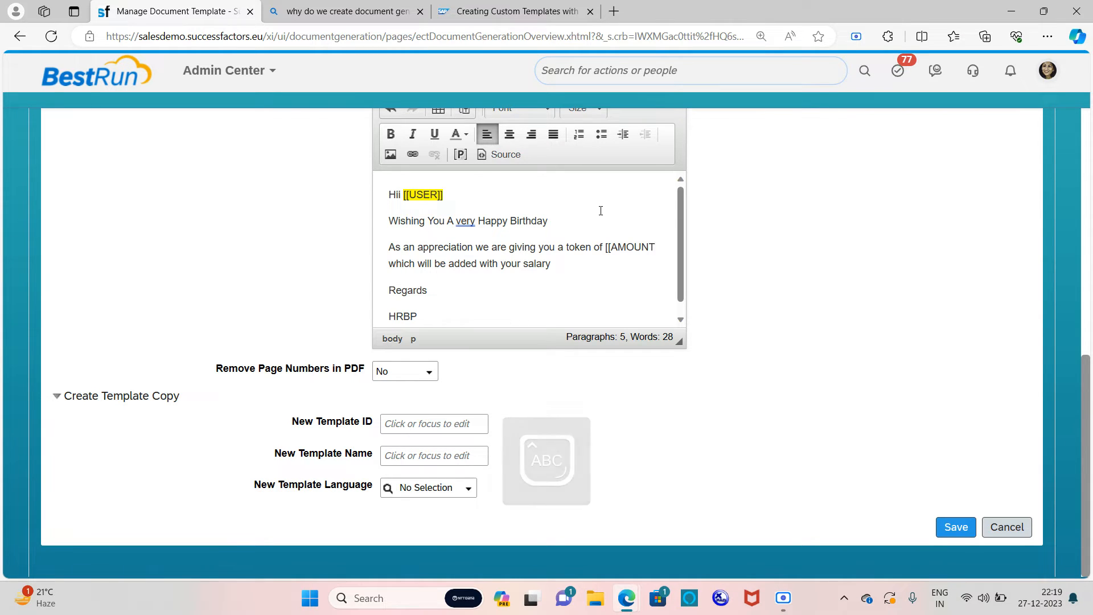
{"action": "type", "text": "]]"}
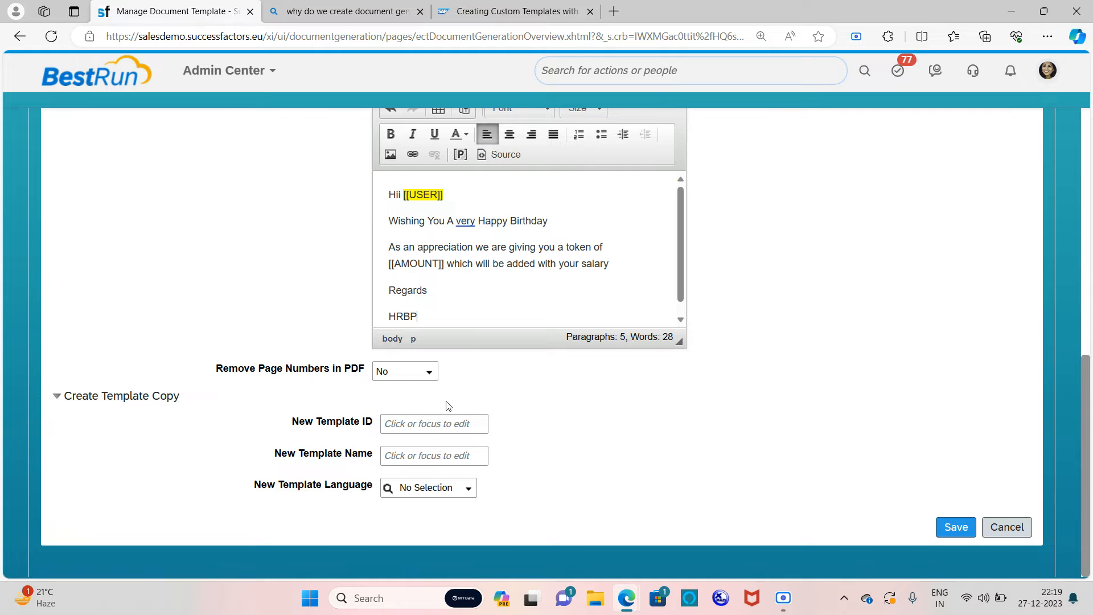
Step: Save BIRTHDAYTEMPLATE and review the saved content showing the [[USER]] and [[AMOUNT]] placeholders
{"action": "left_click", "coordinate": [957, 520]}
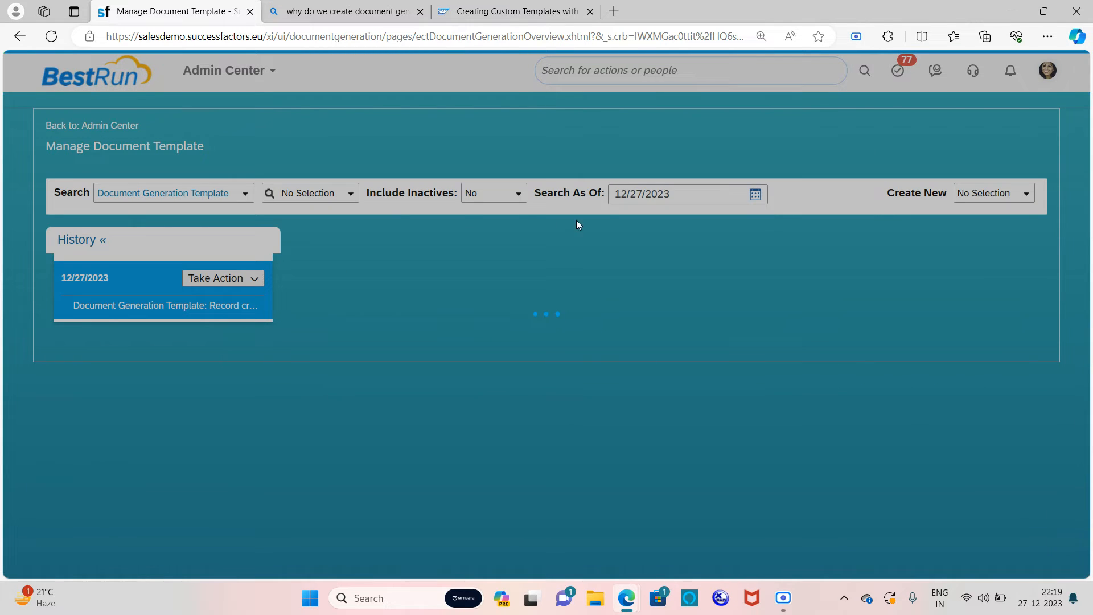
{"action": "scroll", "coordinate": [451, 268], "scroll_direction": "down", "scroll_amount": 2}
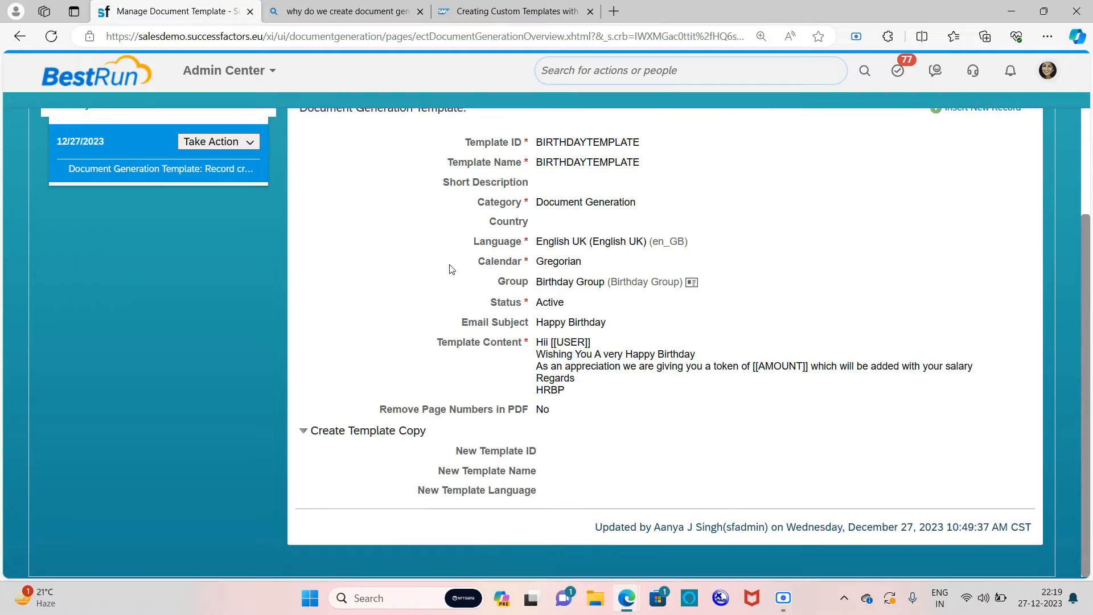
{"action": "scroll", "coordinate": [451, 267], "scroll_direction": "up", "scroll_amount": 2}
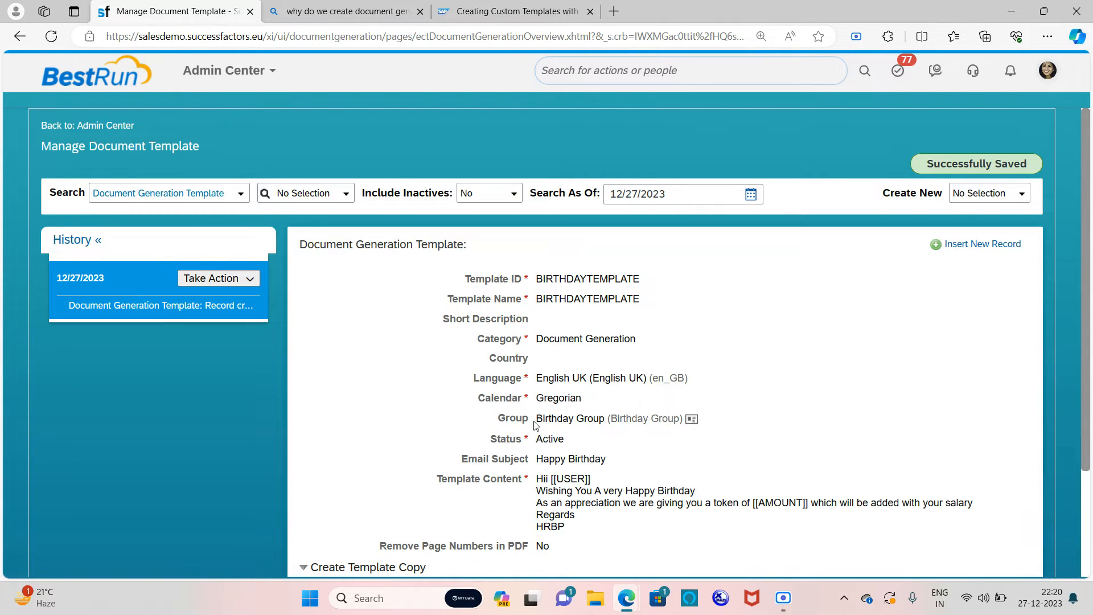
{"action": "left_click_drag", "start_coordinate": [537, 423], "coordinate": [566, 440]}
{"action": "left_click", "coordinate": [748, 348]}
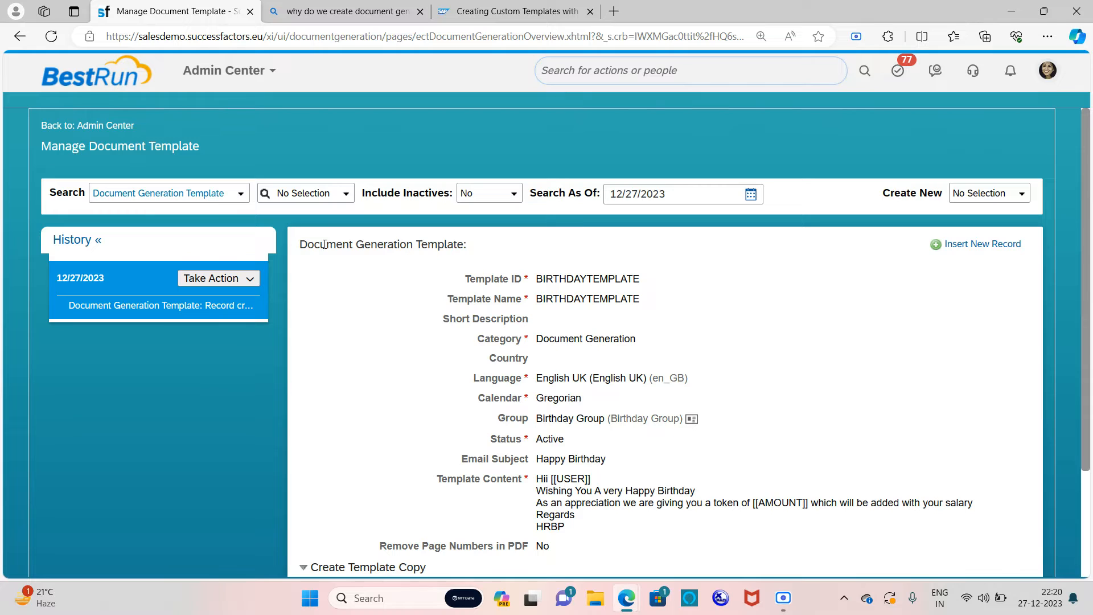
{"action": "left_click_drag", "start_coordinate": [300, 244], "coordinate": [463, 251]}
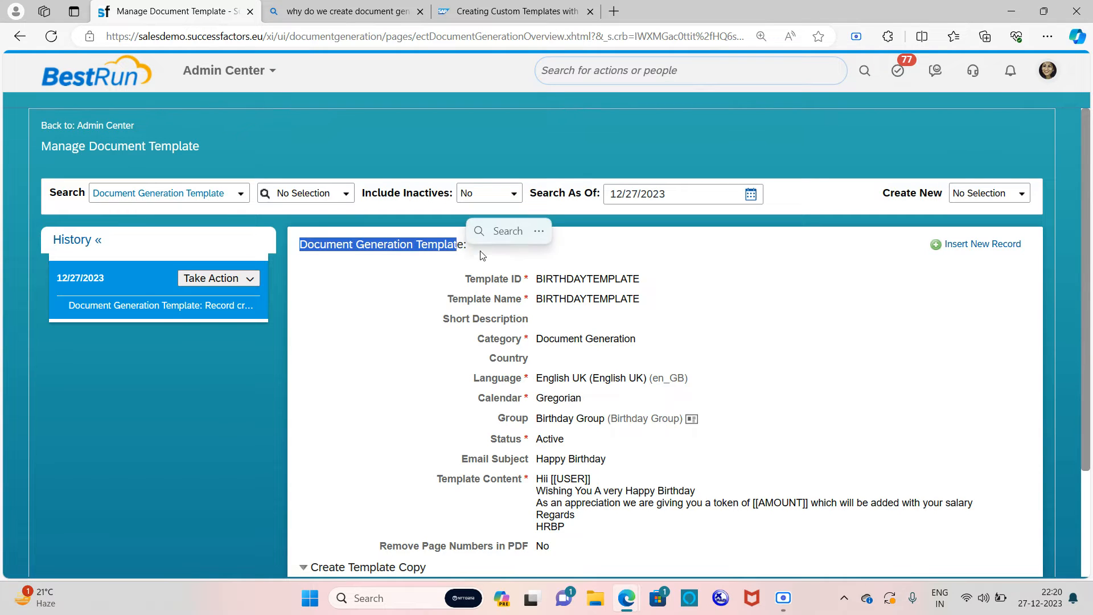
{"action": "left_click", "coordinate": [735, 259]}
{"action": "scroll", "coordinate": [659, 299], "scroll_direction": "down", "scroll_amount": 3}
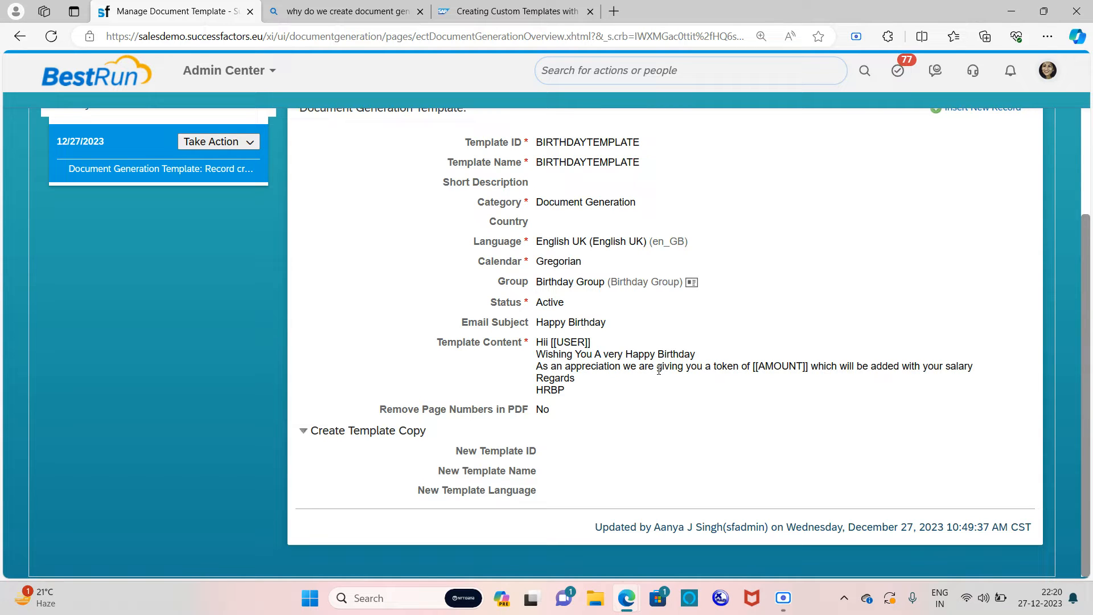
{"action": "scroll", "coordinate": [896, 302], "scroll_direction": "up", "scroll_amount": 3}
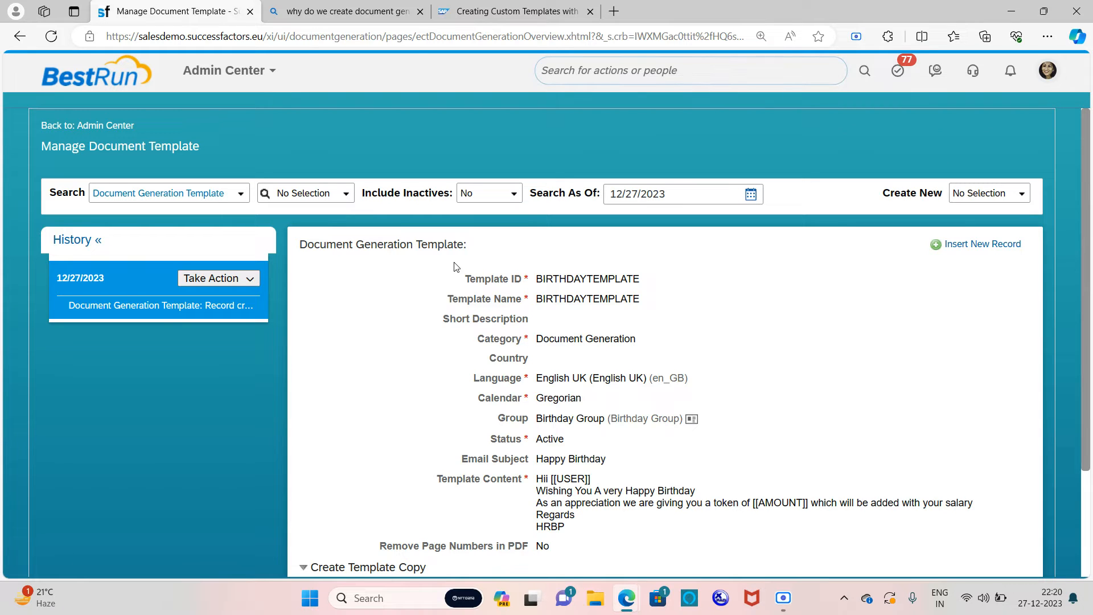
{"action": "scroll", "coordinate": [571, 366], "scroll_direction": "down", "scroll_amount": 2}
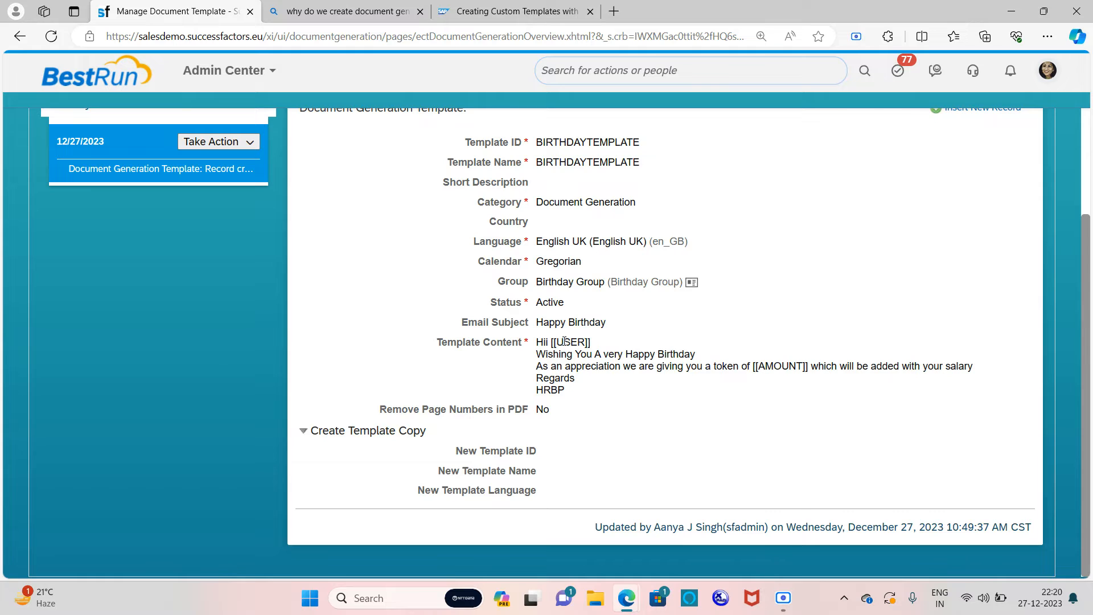
{"action": "left_click_drag", "start_coordinate": [564, 342], "coordinate": [591, 342]}
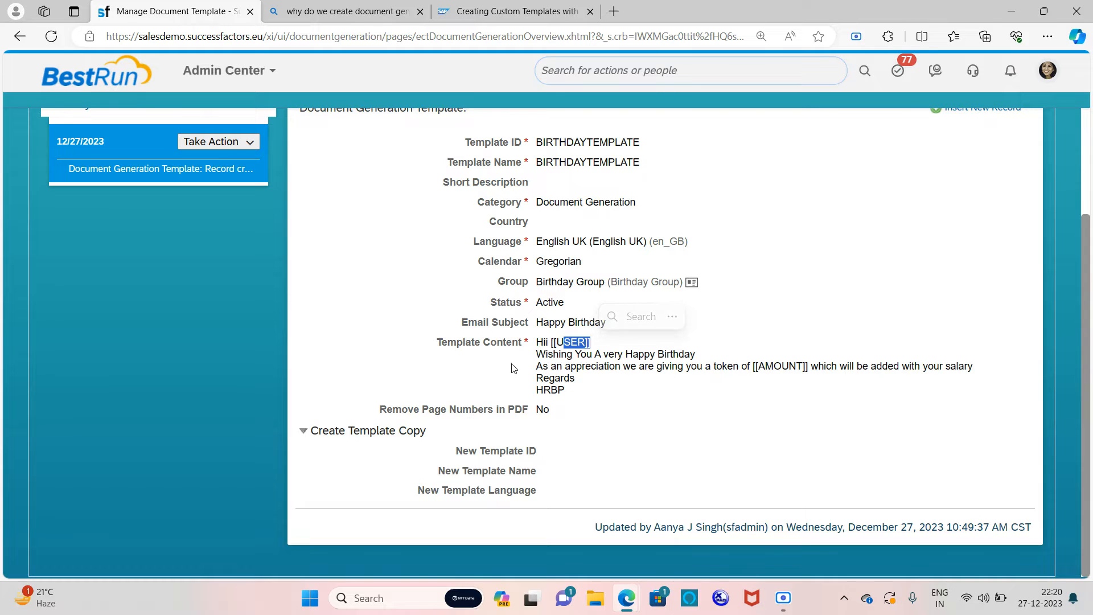
{"action": "left_click", "coordinate": [562, 340]}
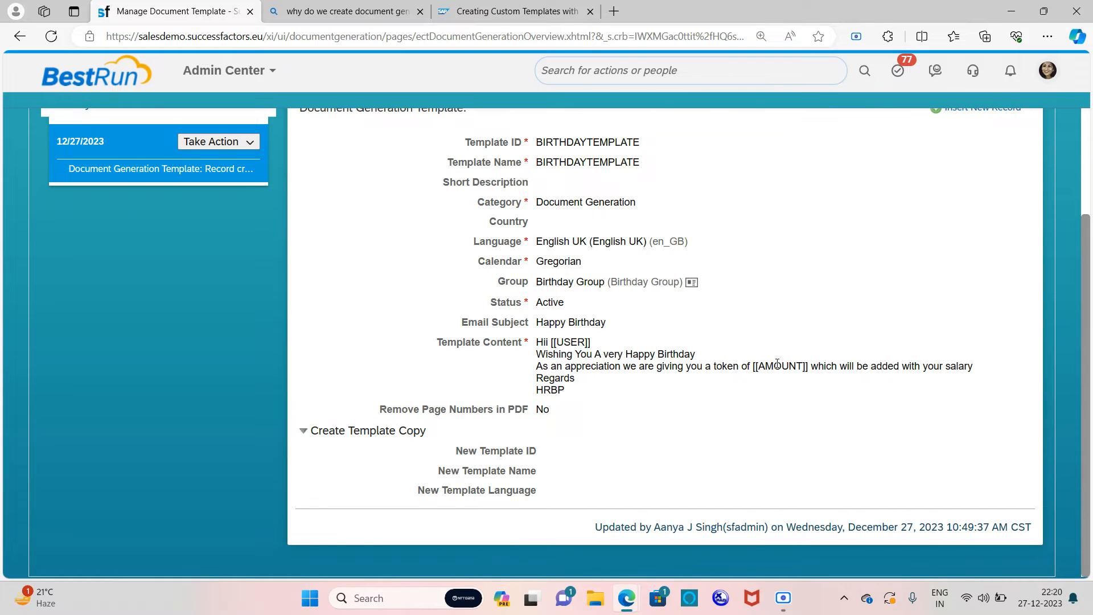
{"action": "scroll", "coordinate": [777, 364], "scroll_direction": "up", "scroll_amount": 3}
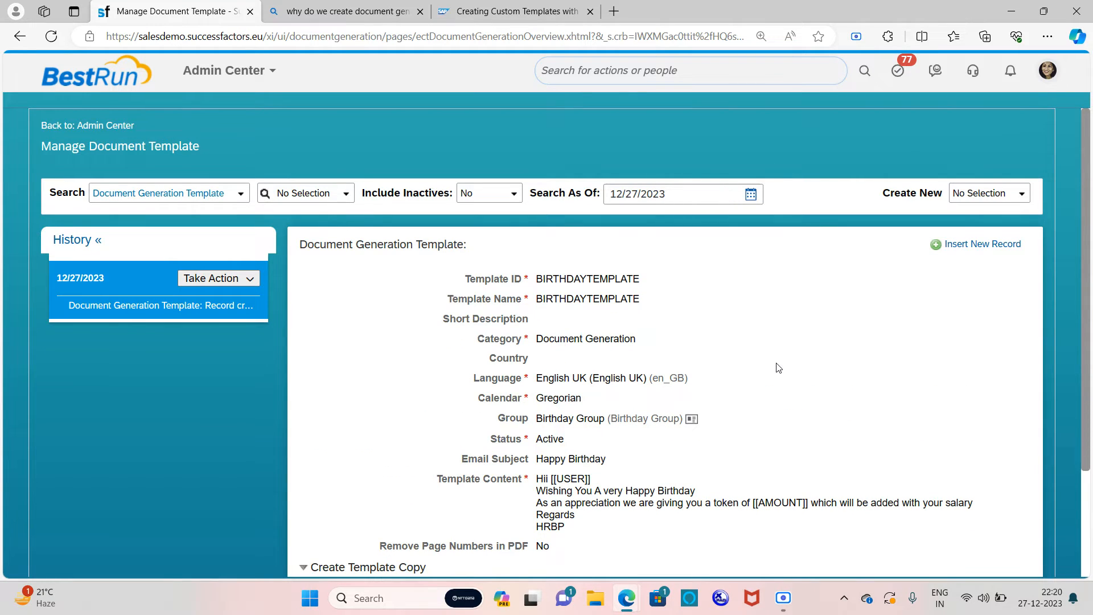
{"action": "scroll", "coordinate": [777, 367], "scroll_direction": "down", "scroll_amount": 3}
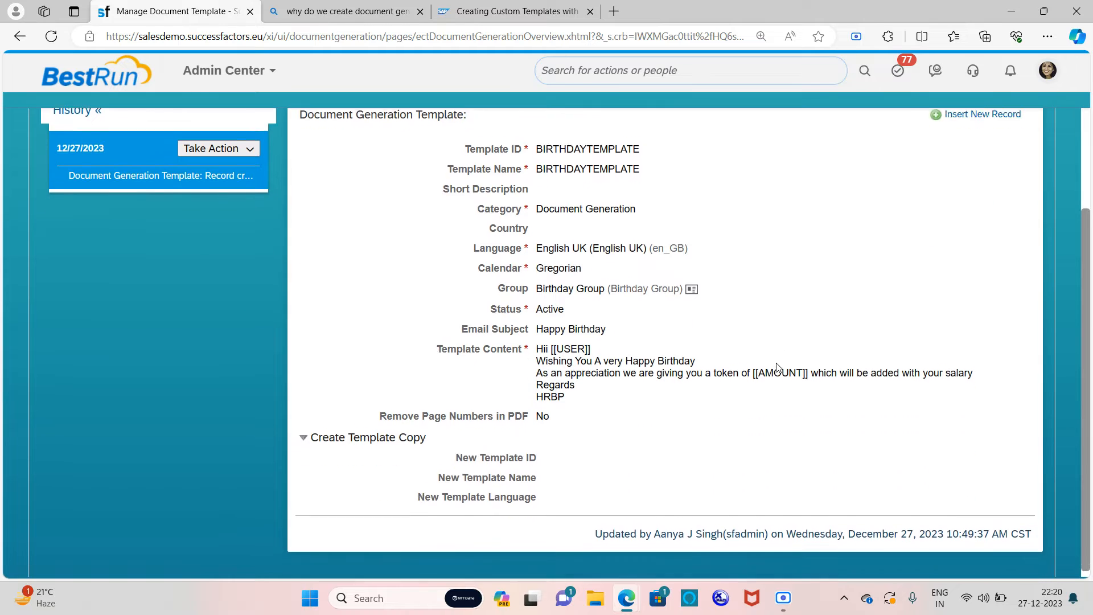
{"action": "scroll", "coordinate": [777, 364], "scroll_direction": "up", "scroll_amount": 3}
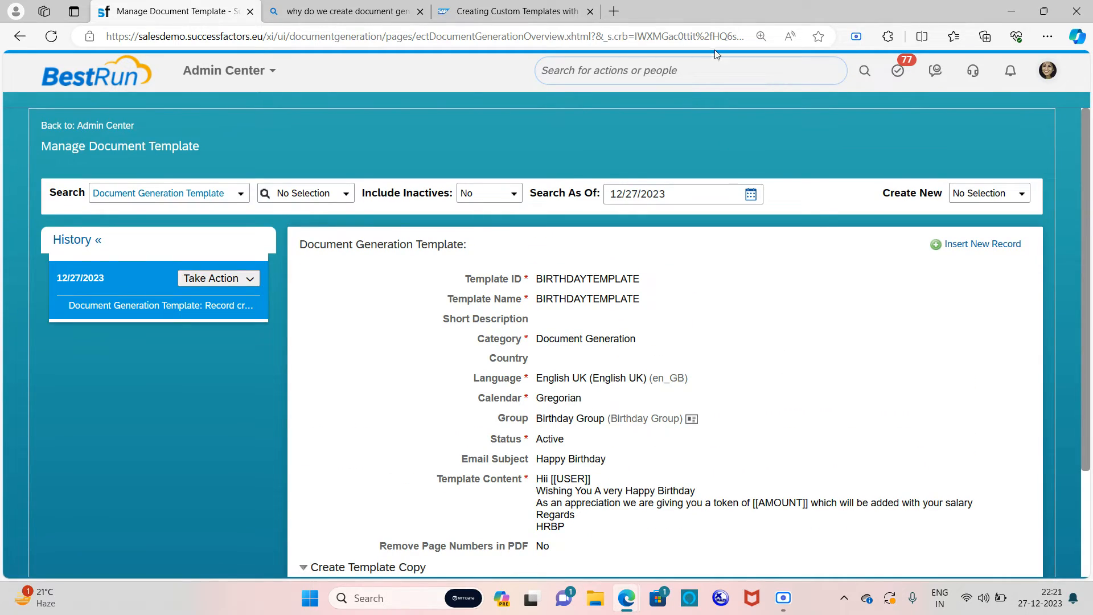
Step: Open Manage Document Template Mapping via the 'DOCUMENT GENER' search and load BIRTHDAYTEMPLATE
{"action": "left_click", "coordinate": [720, 71]}
{"action": "type", "text": "D"}
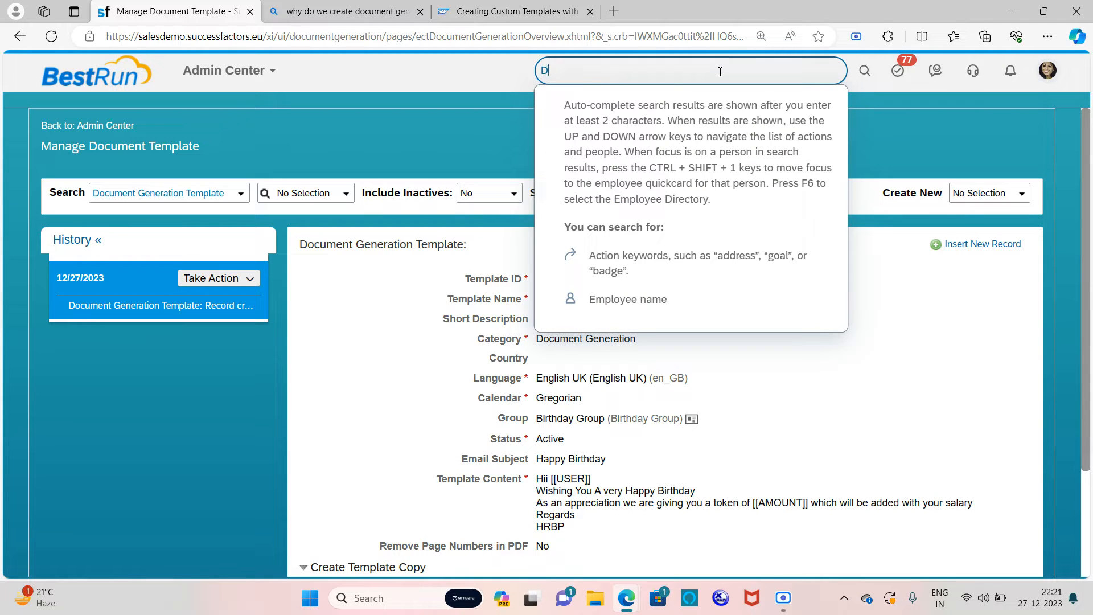
{"action": "type", "text": "OCUMENT "}
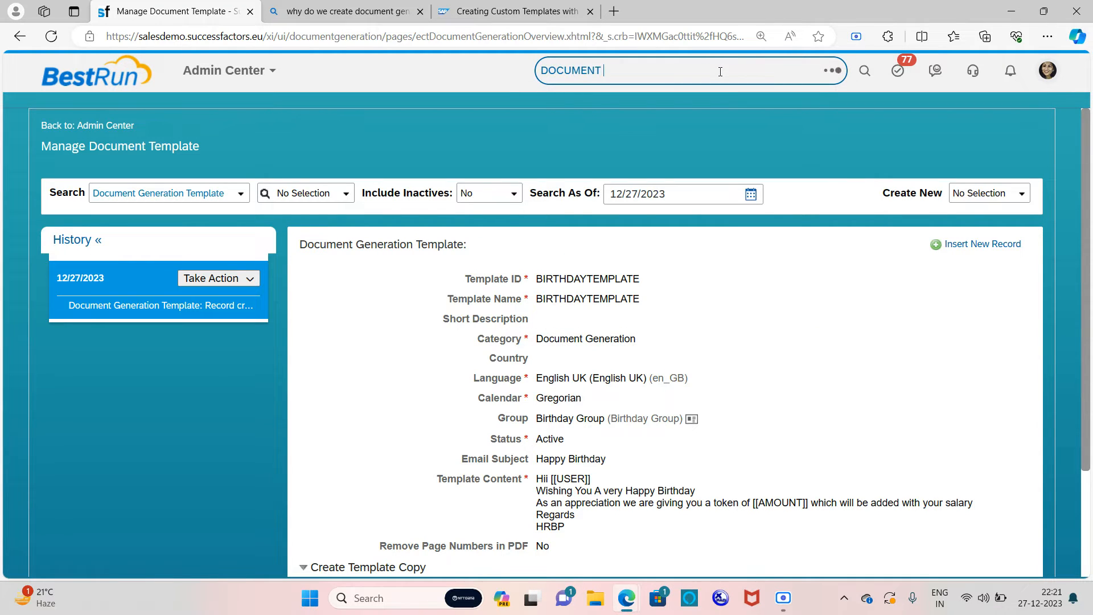
{"action": "type", "text": "GENER"}
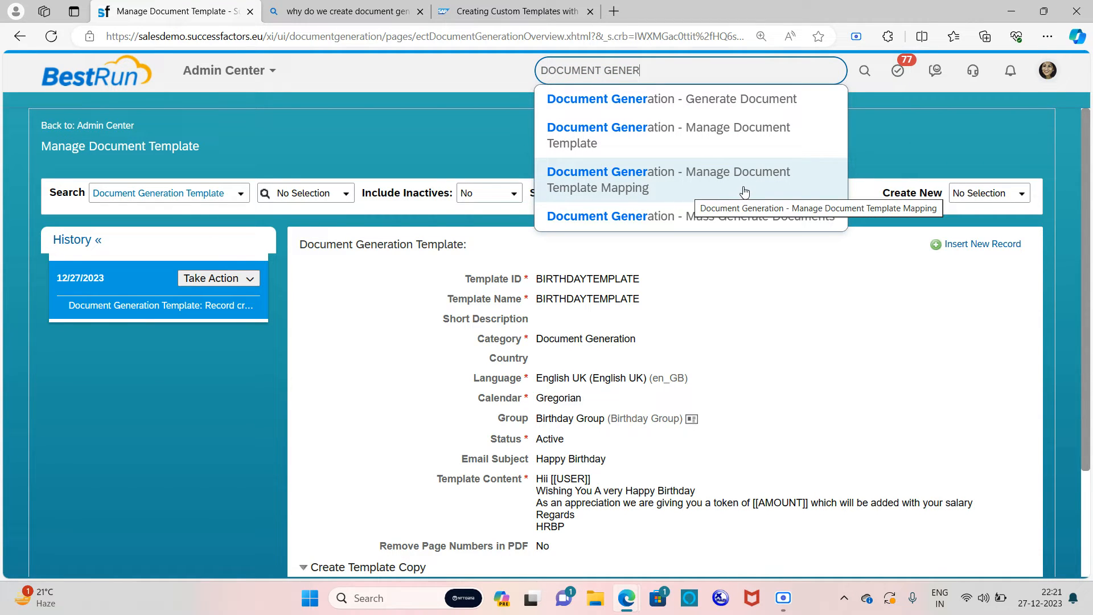
{"action": "left_click", "coordinate": [646, 185]}
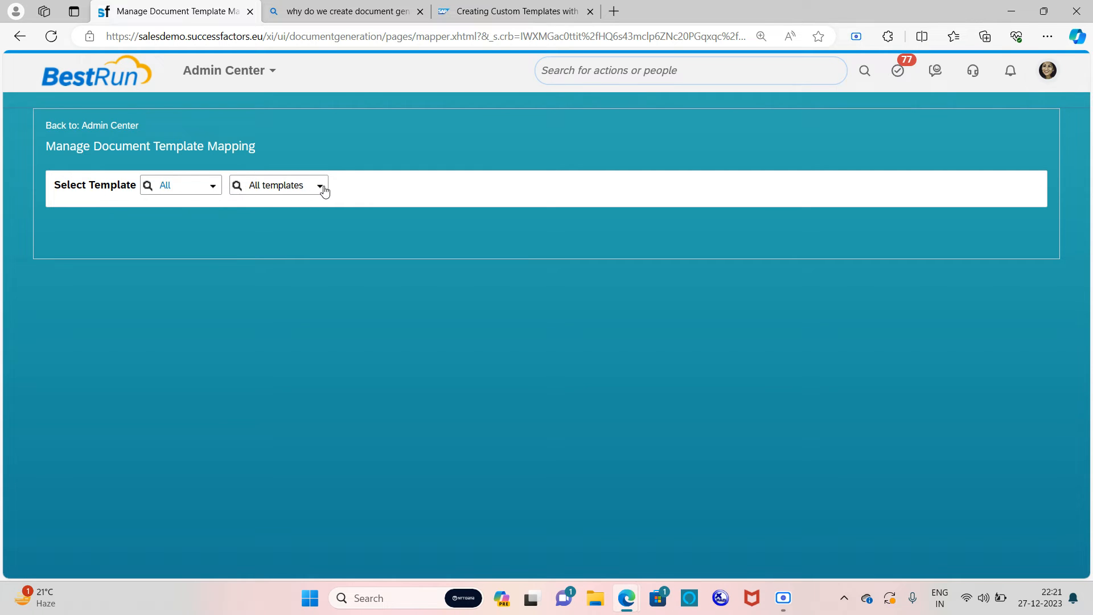
{"action": "left_click", "coordinate": [323, 187]}
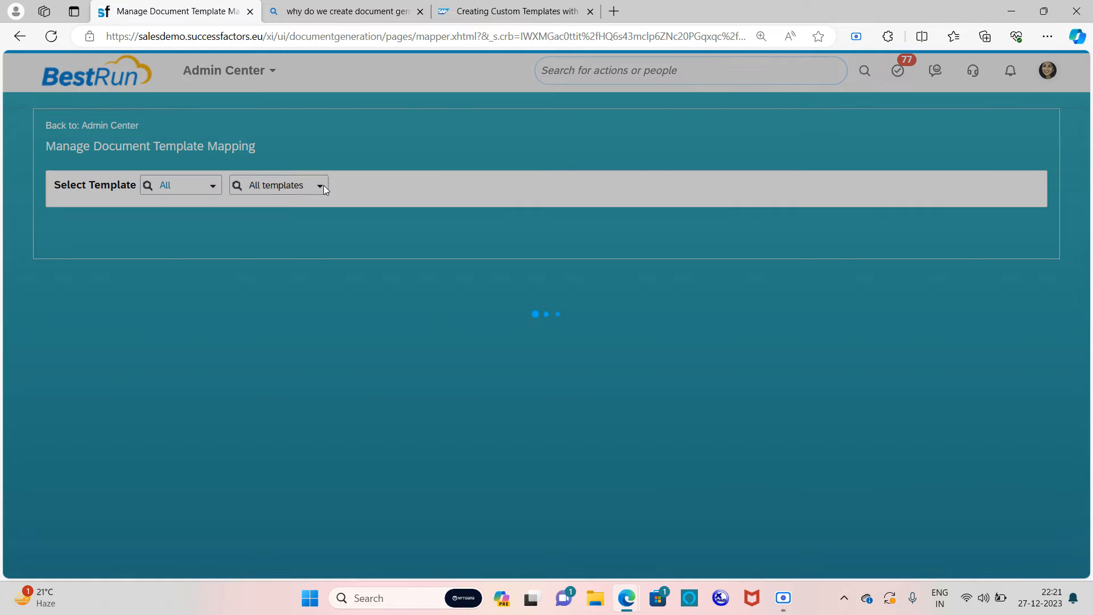
{"action": "type", "text": "B"}
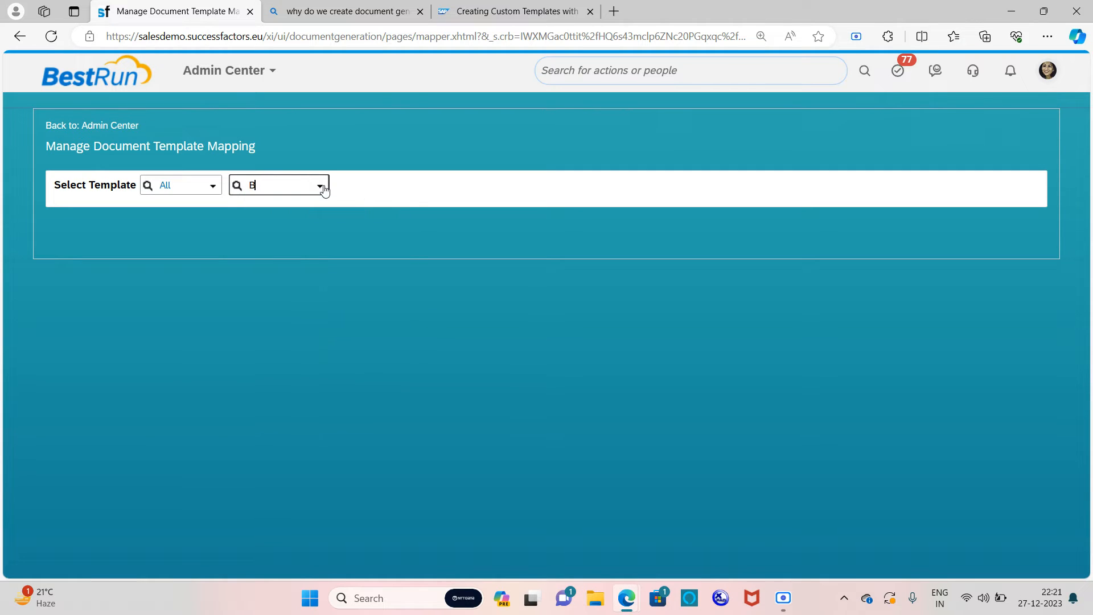
{"action": "type", "text": "IRTHDA"}
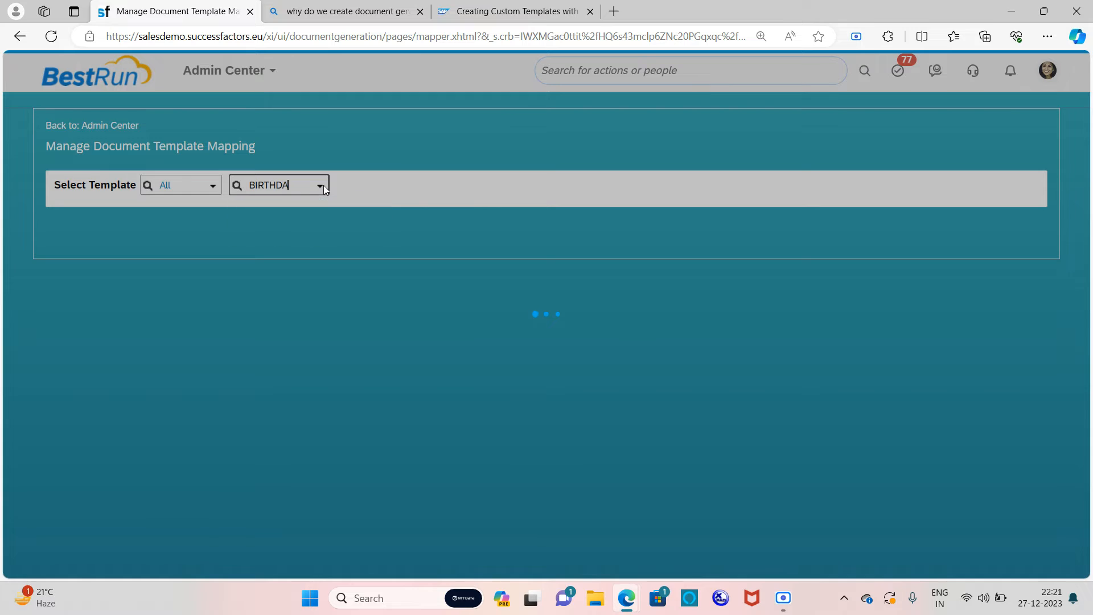
{"action": "left_click", "coordinate": [326, 222]}
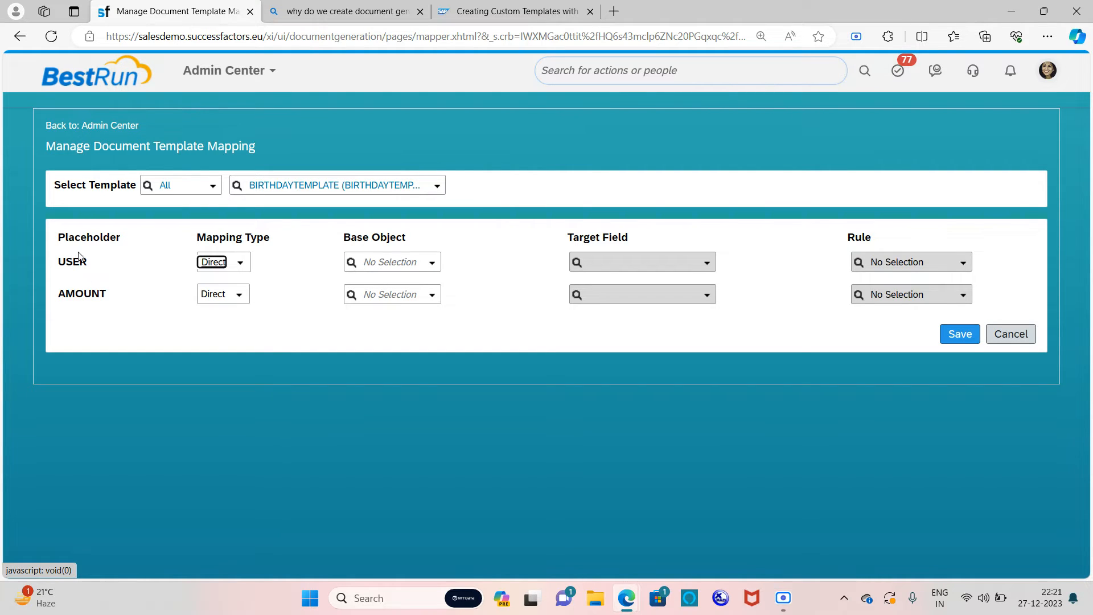
Step: Look through USER's base object and target field options, then set its Mapping Type to Rule
{"action": "left_click", "coordinate": [242, 263]}
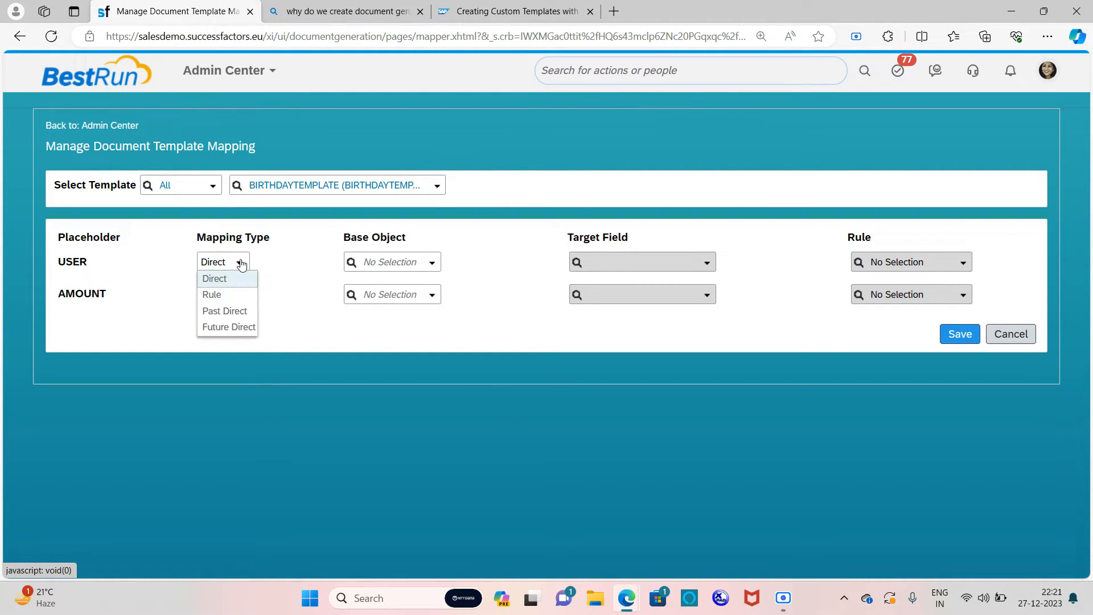
{"action": "left_click", "coordinate": [227, 279]}
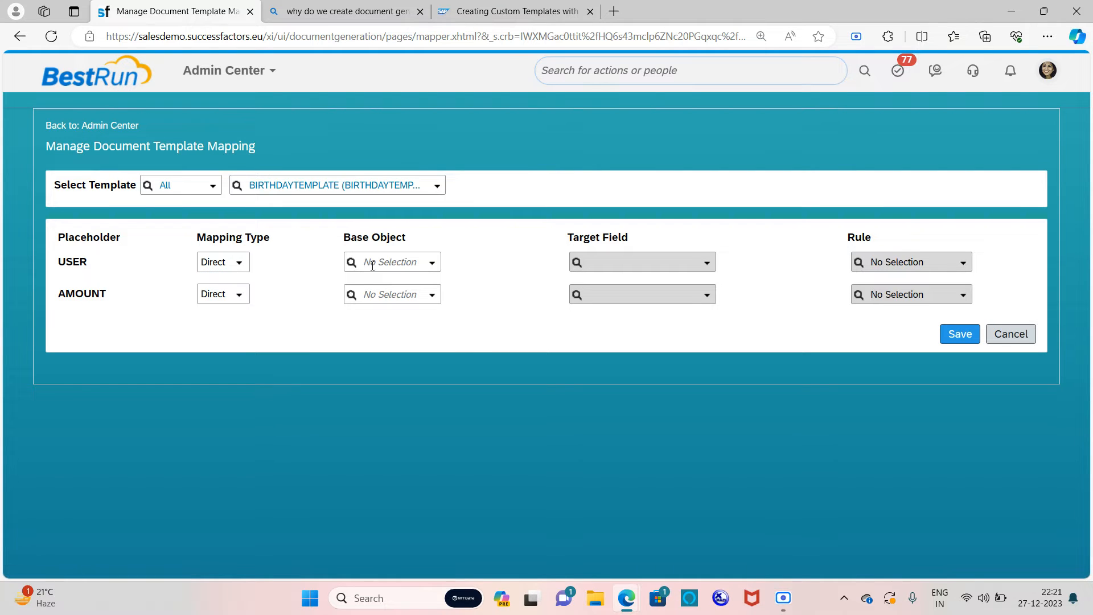
{"action": "left_click", "coordinate": [429, 264]}
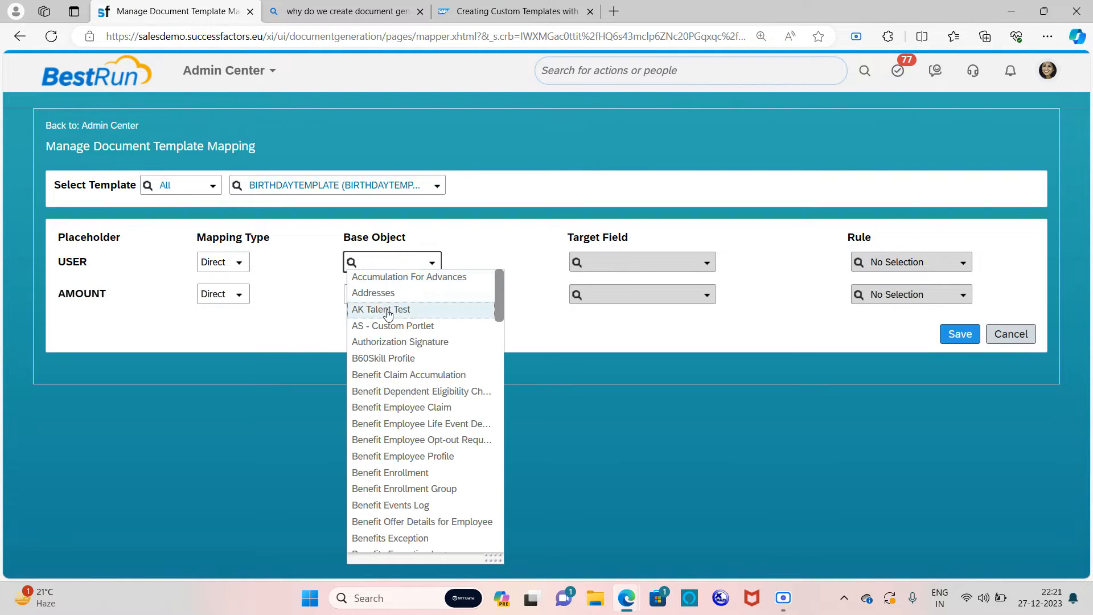
{"action": "left_click", "coordinate": [413, 391]}
{"action": "left_click", "coordinate": [702, 264]}
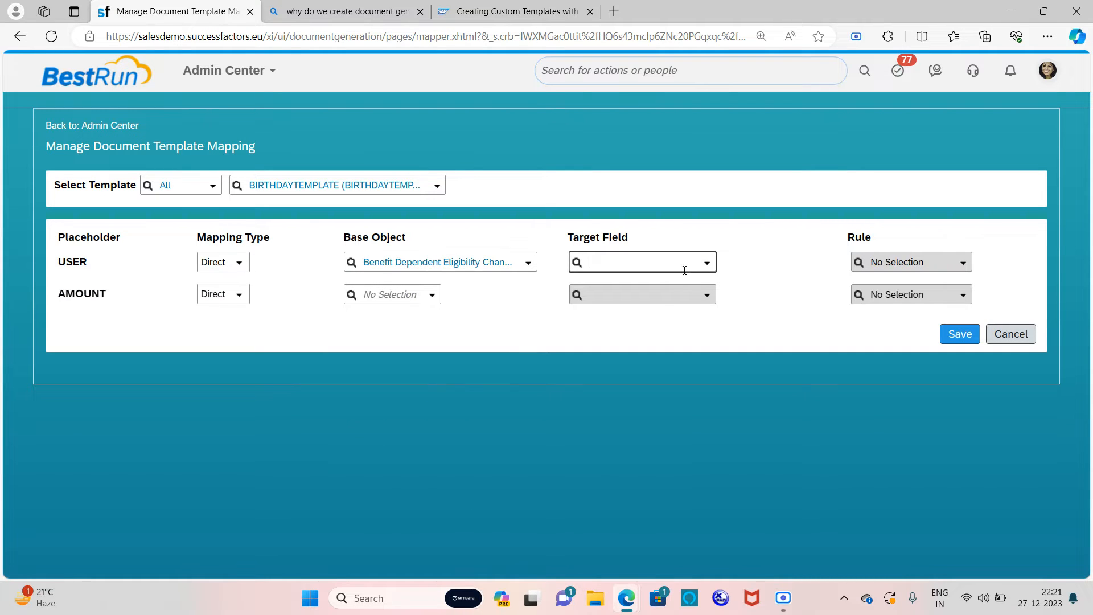
{"action": "left_click", "coordinate": [707, 265]}
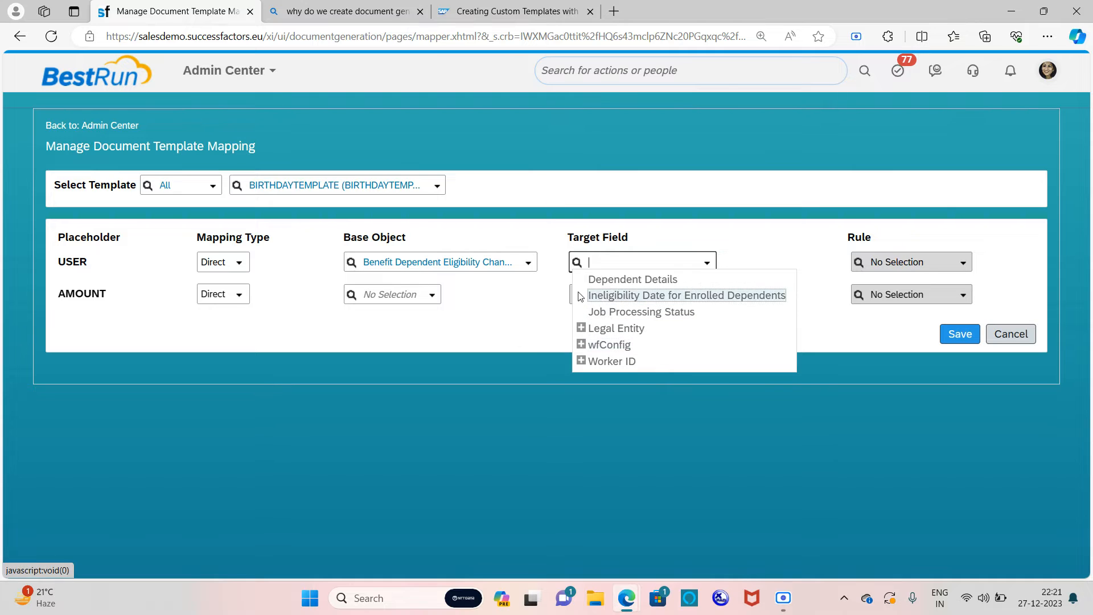
{"action": "left_click", "coordinate": [759, 254]}
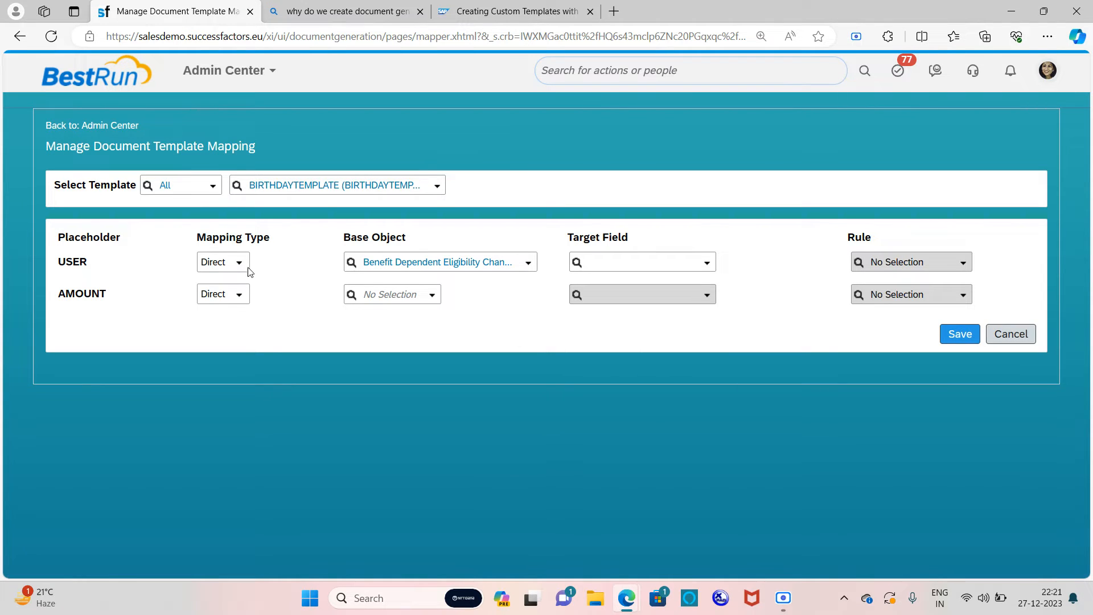
{"action": "left_click", "coordinate": [240, 263]}
{"action": "left_click", "coordinate": [230, 294]}
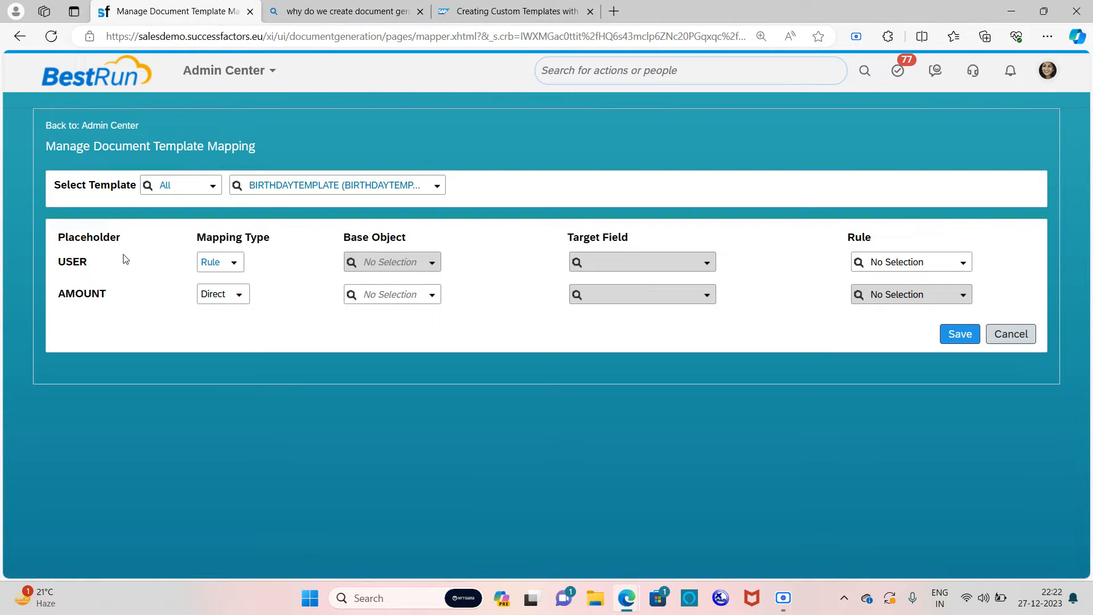
Step: After trying Past Direct and Future Direct, set USER to Direct and filter base objects for PERSON
{"action": "left_click", "coordinate": [236, 264]}
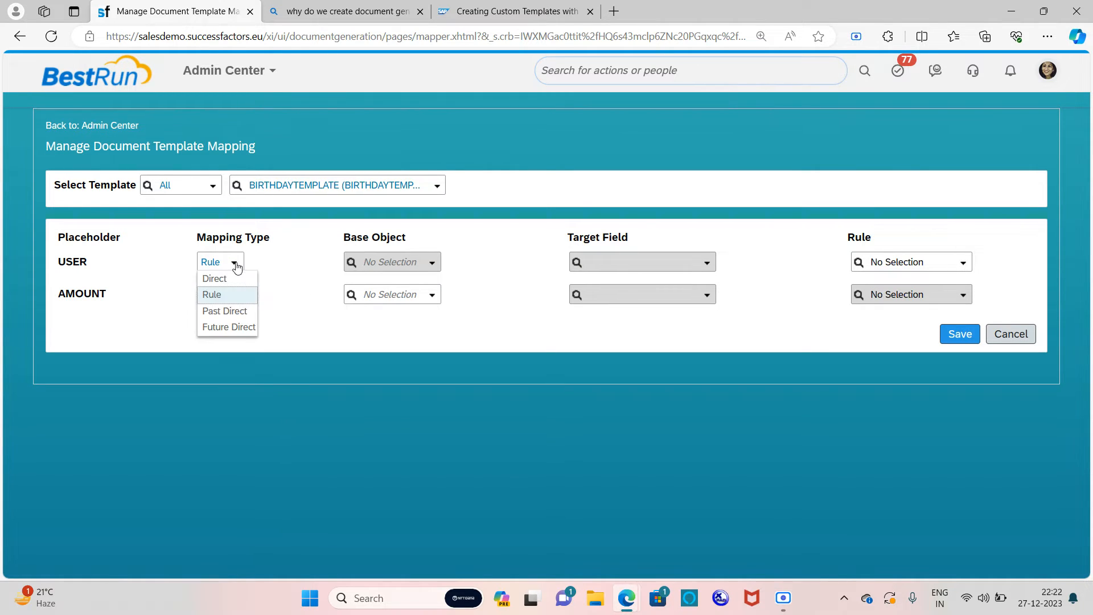
{"action": "left_click", "coordinate": [230, 312]}
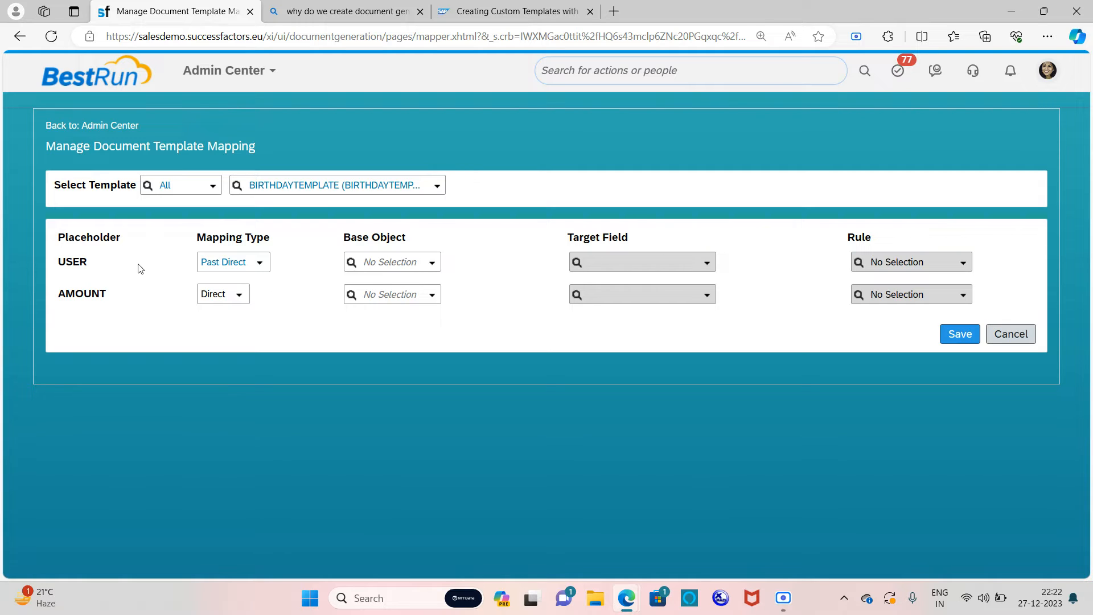
{"action": "left_click", "coordinate": [256, 268]}
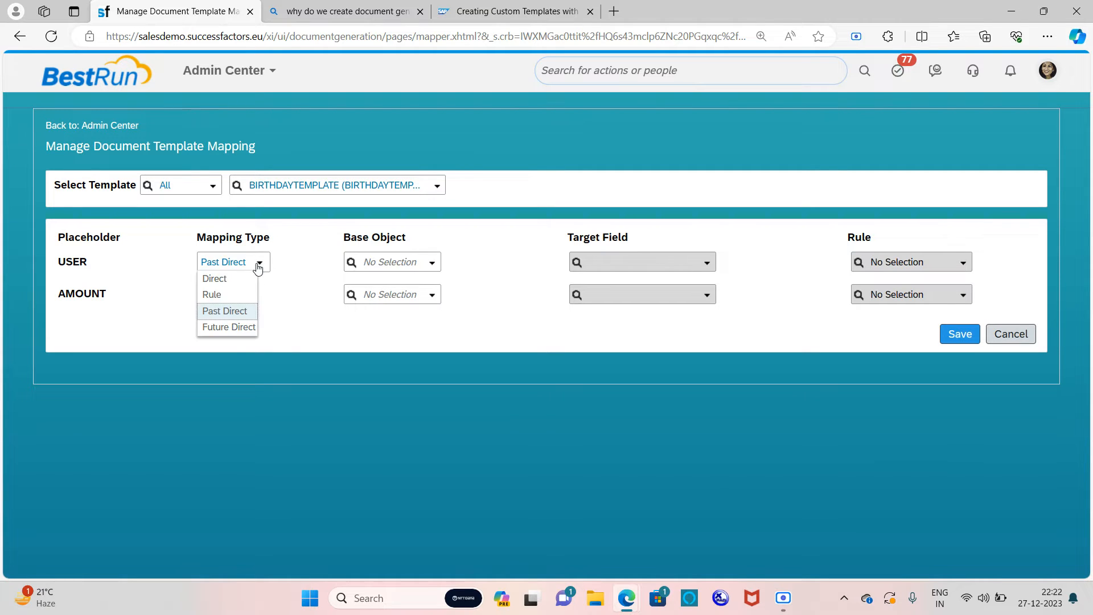
{"action": "left_click", "coordinate": [240, 328]}
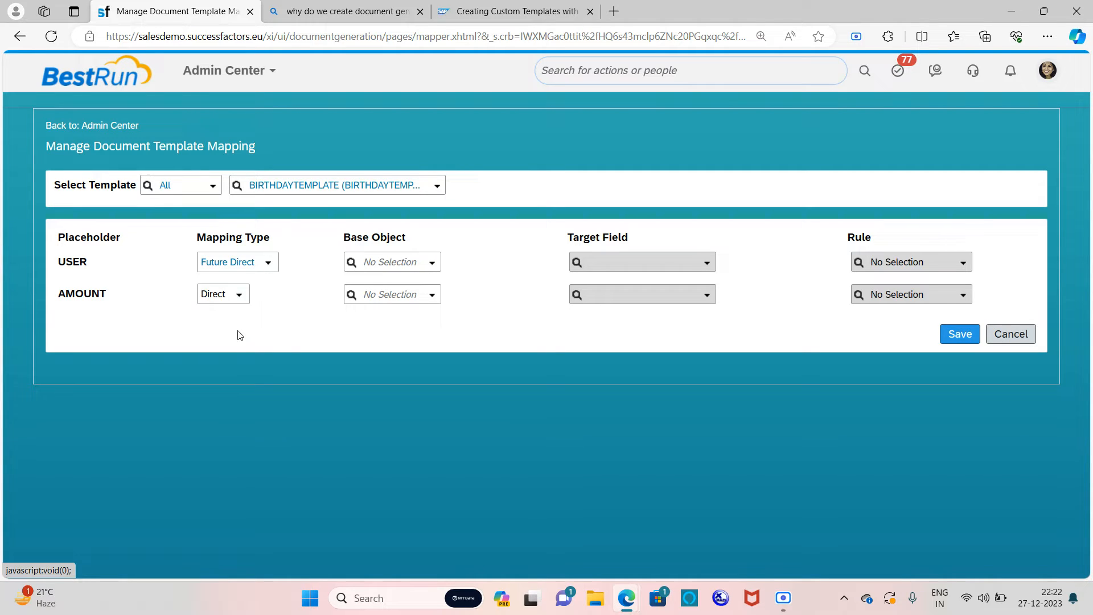
{"action": "left_click", "coordinate": [271, 263]}
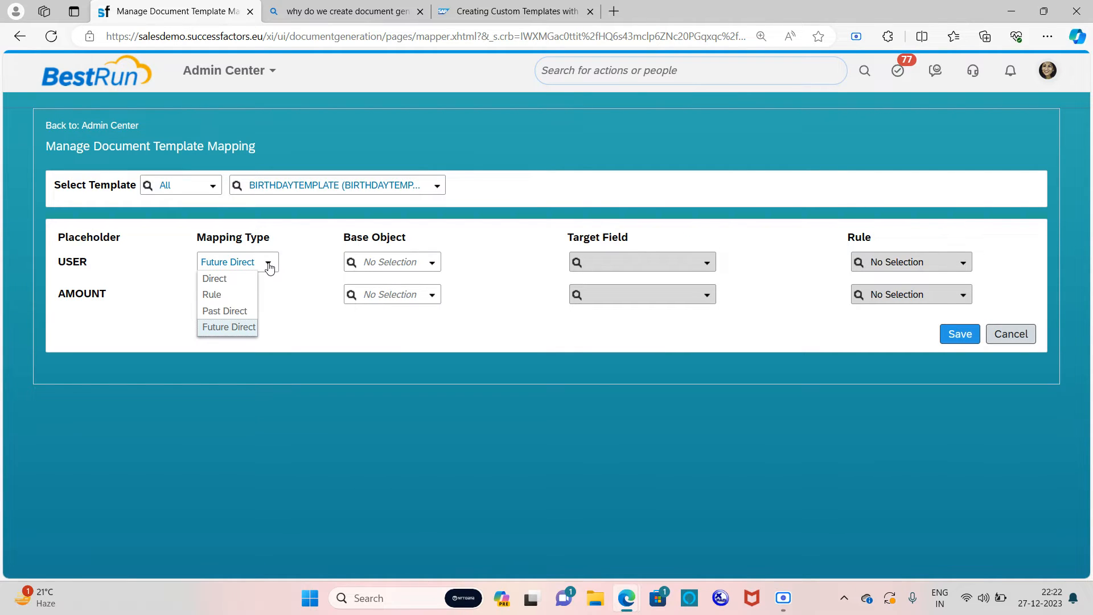
{"action": "left_click", "coordinate": [222, 284]}
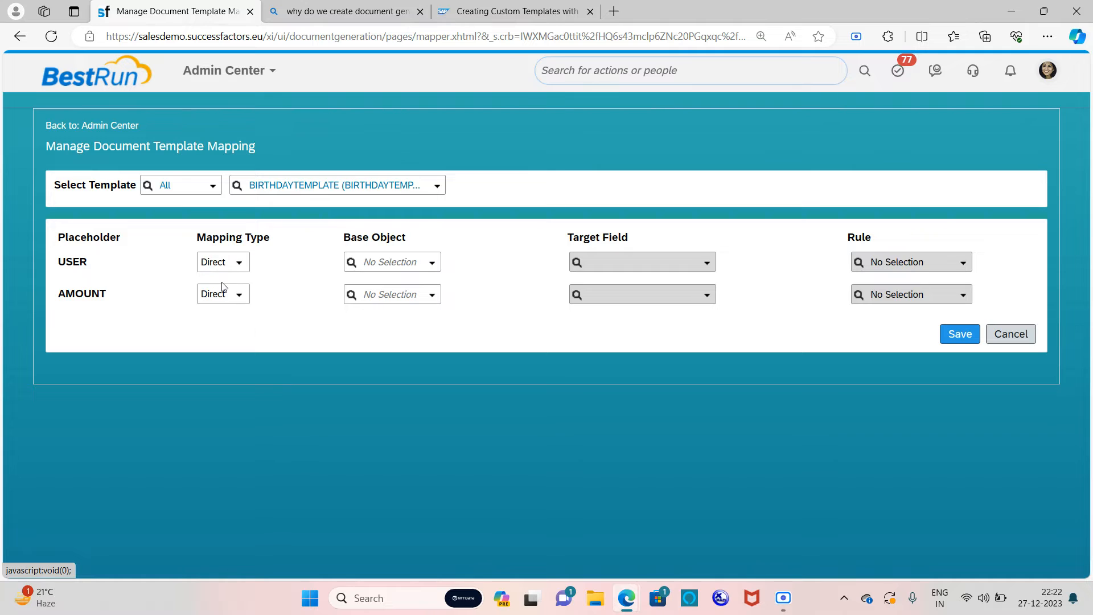
{"action": "left_click", "coordinate": [433, 263]}
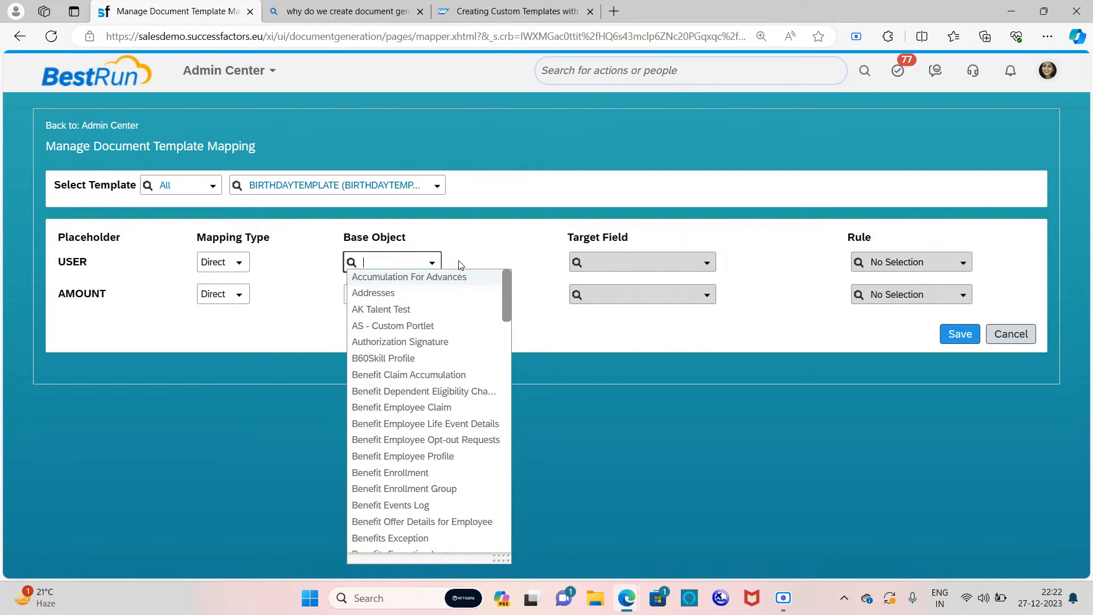
{"action": "type", "text": "PER"}
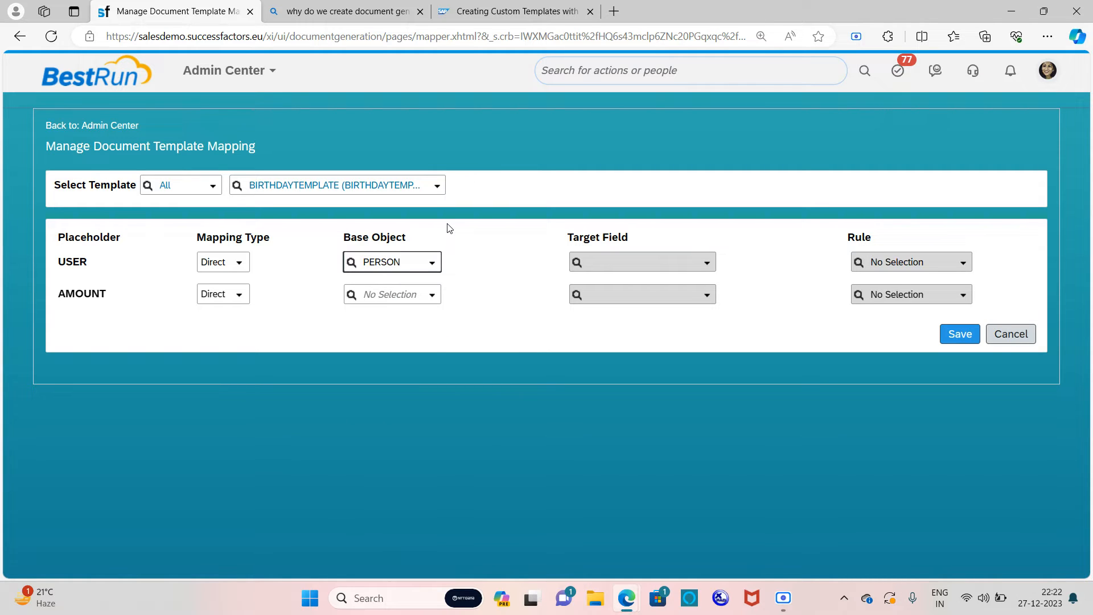
{"action": "type", "text": "SON"}
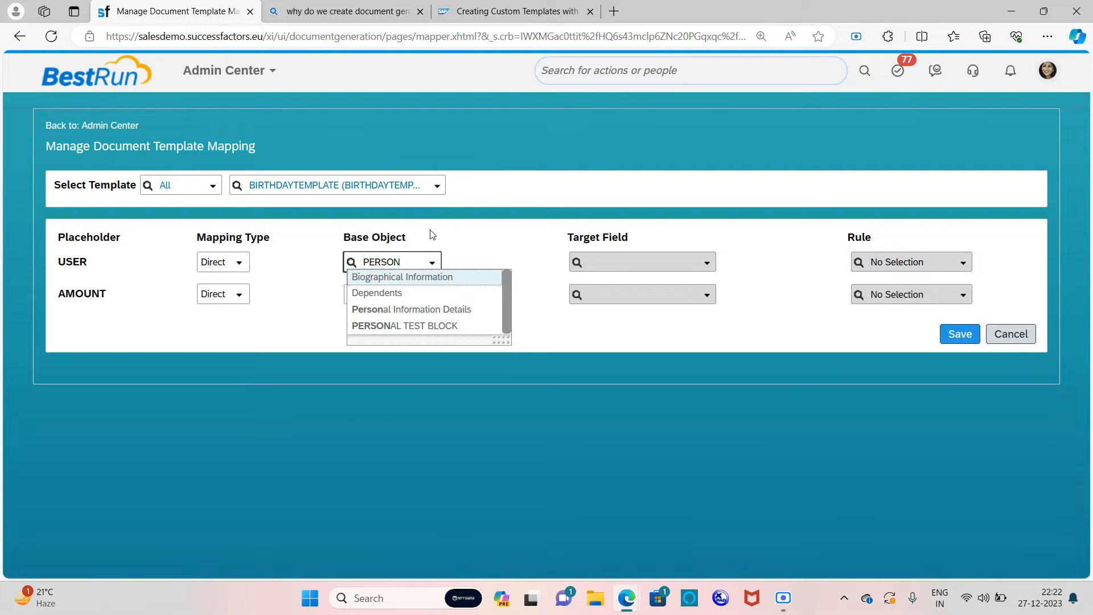
Step: Make Personal Information Details USER's base object and choose Display Name from the Biographical Information fields
{"action": "left_click", "coordinate": [417, 313]}
{"action": "left_click", "coordinate": [707, 263]}
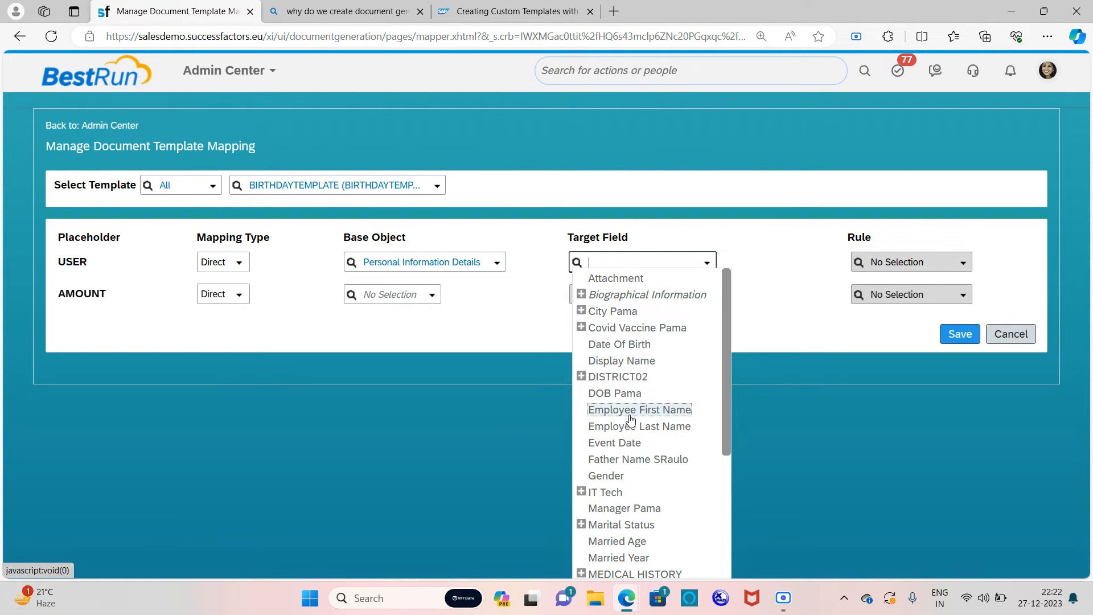
{"action": "scroll", "coordinate": [653, 415], "scroll_direction": "down", "scroll_amount": 3}
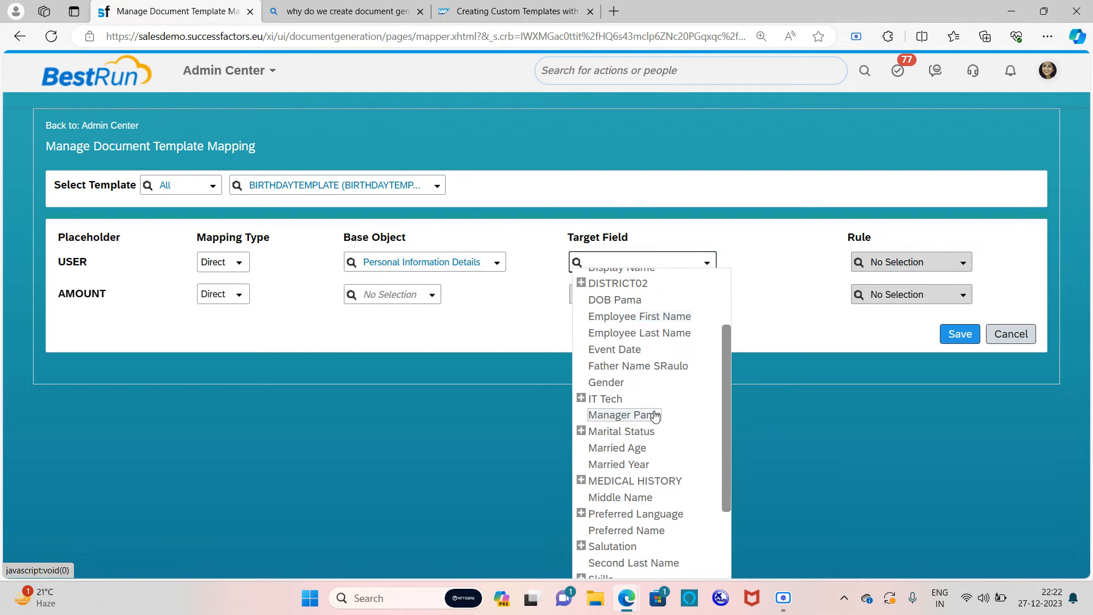
{"action": "scroll", "coordinate": [655, 416], "scroll_direction": "down", "scroll_amount": 3}
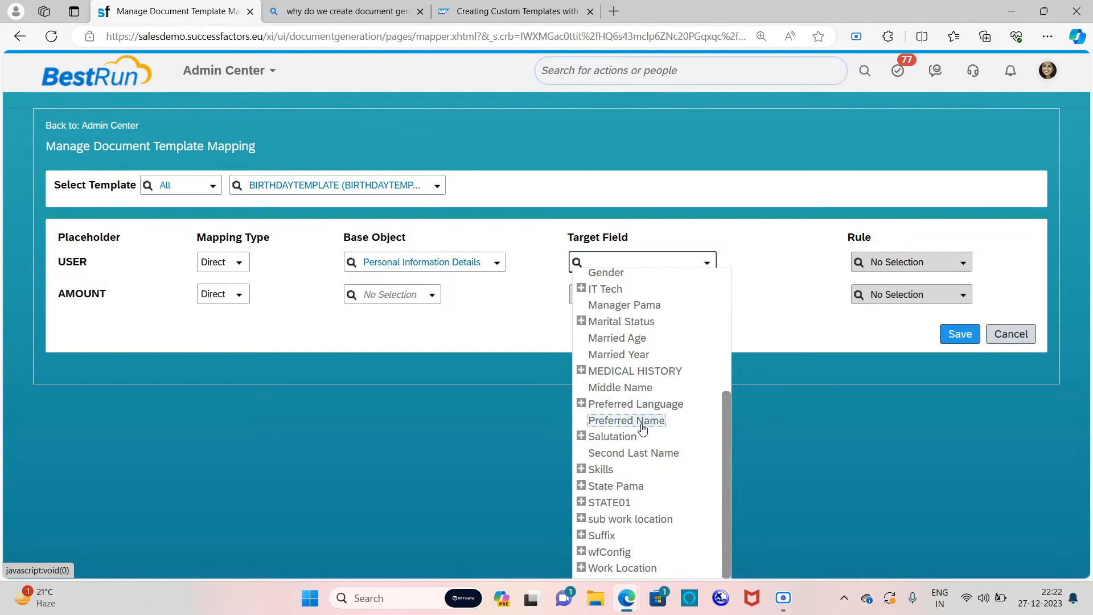
{"action": "scroll", "coordinate": [647, 487], "scroll_direction": "up", "scroll_amount": 5}
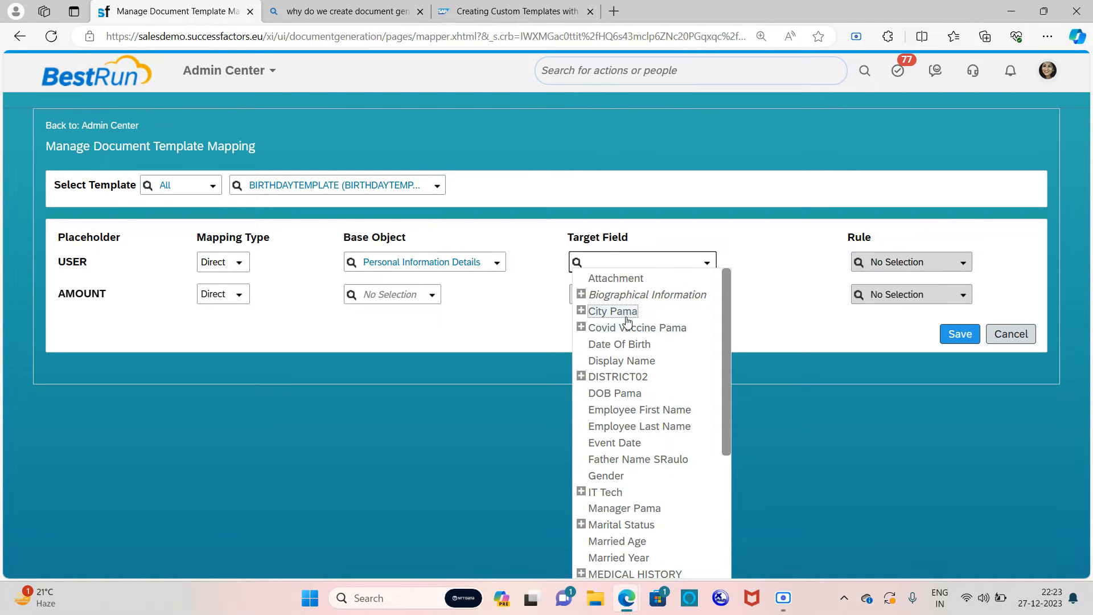
{"action": "left_click", "coordinate": [581, 295]}
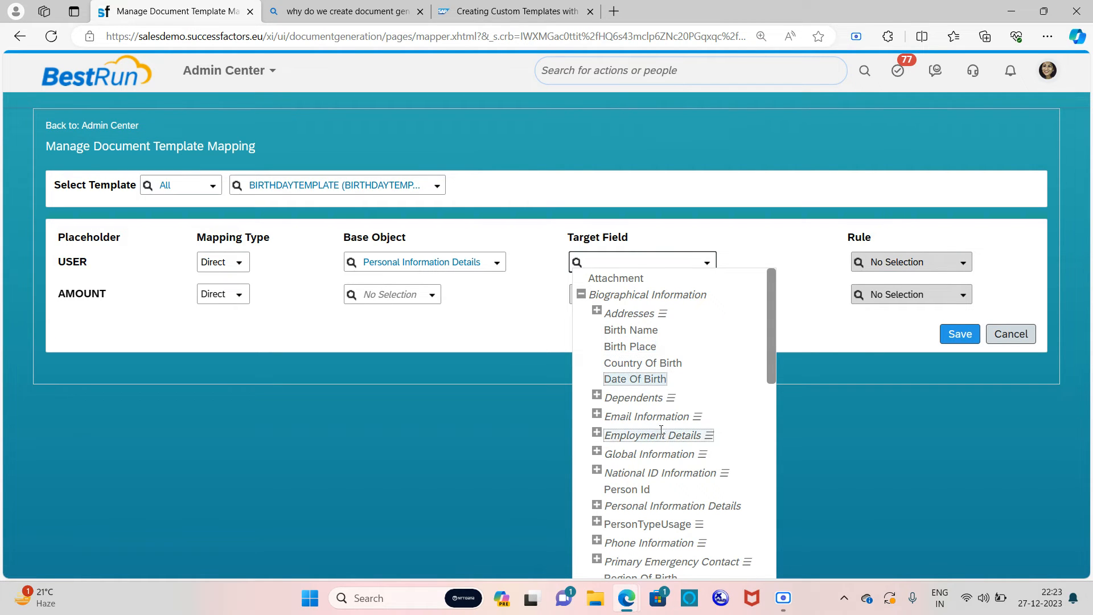
{"action": "scroll", "coordinate": [689, 472], "scroll_direction": "down", "scroll_amount": 3}
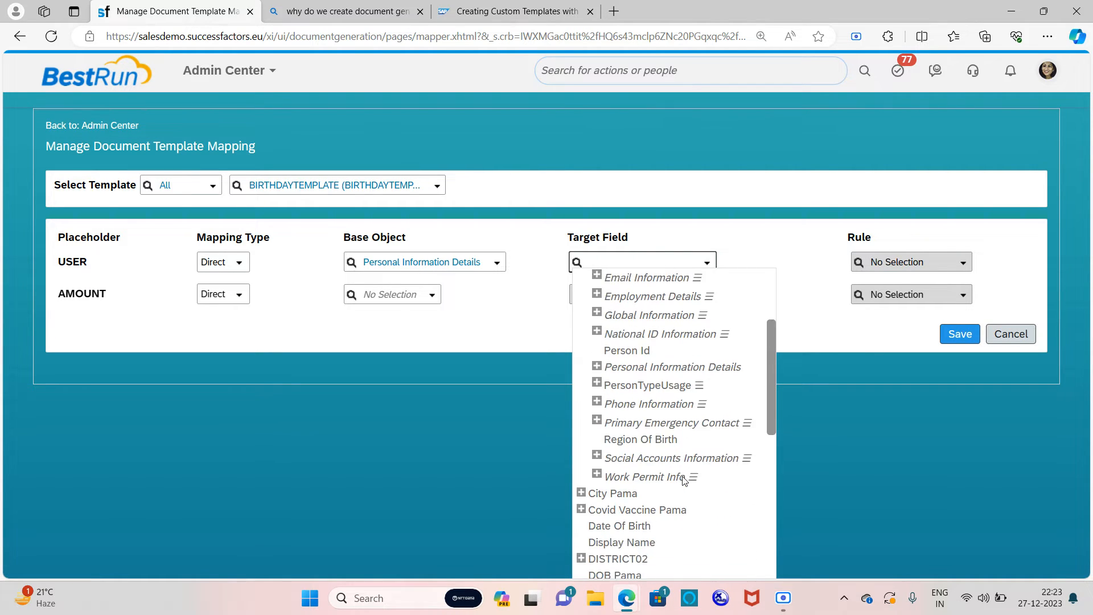
{"action": "scroll", "coordinate": [683, 474], "scroll_direction": "down", "scroll_amount": 3}
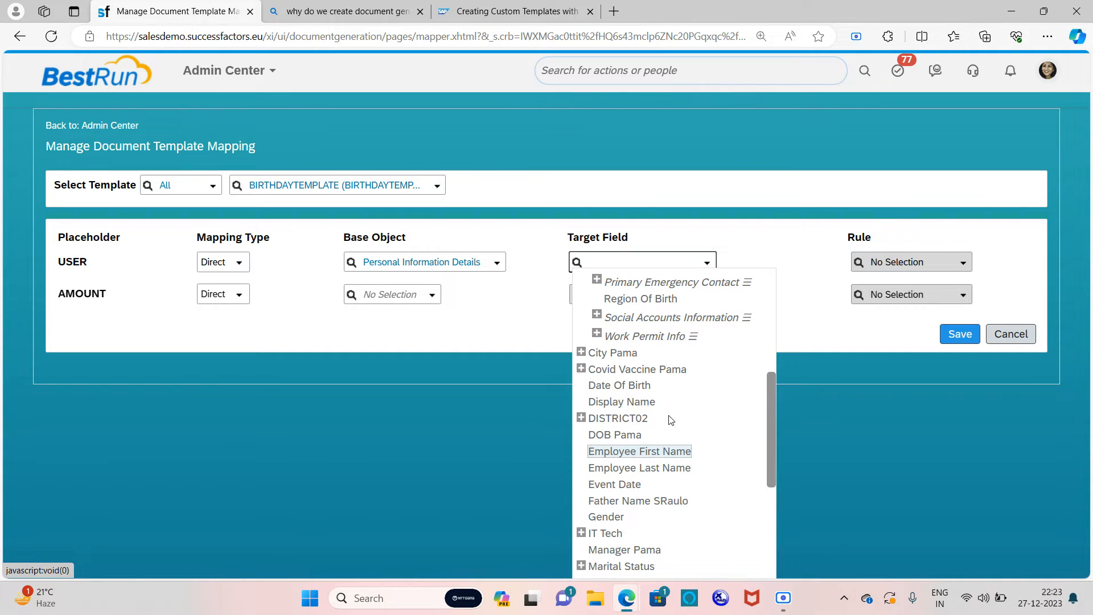
{"action": "left_click", "coordinate": [639, 402]}
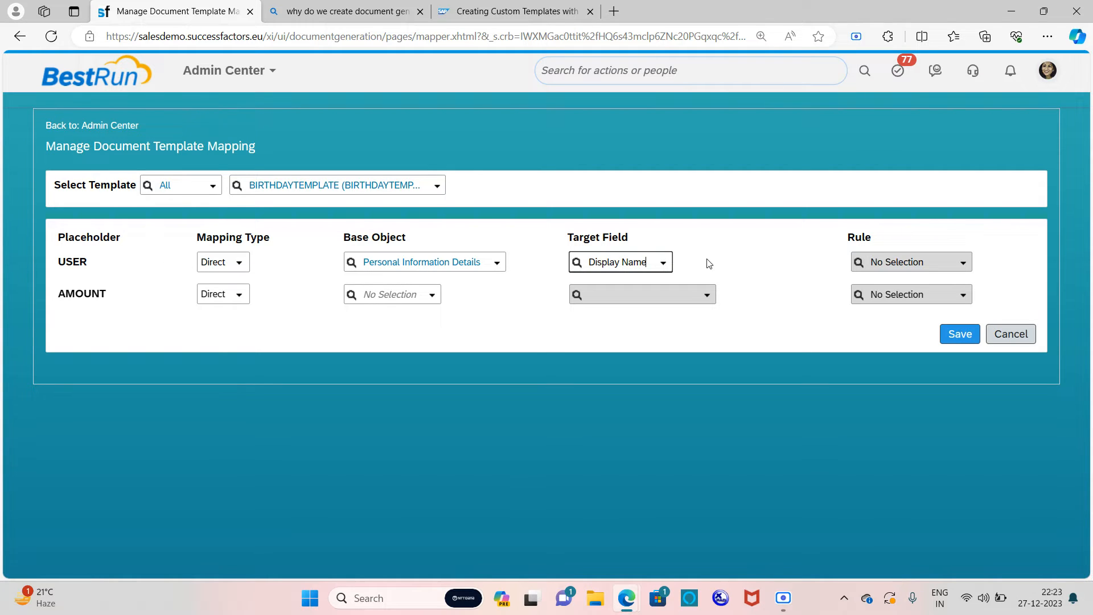
Step: Set AMOUNT's mapping type to Rule and check the available rules without picking one
{"action": "left_click", "coordinate": [240, 294]}
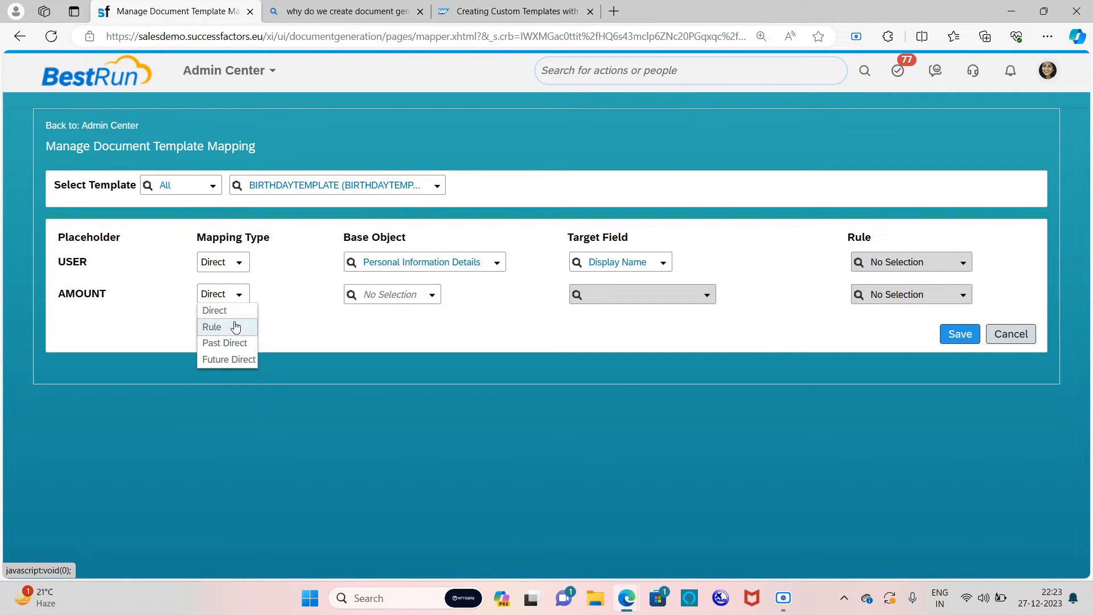
{"action": "left_click", "coordinate": [234, 327]}
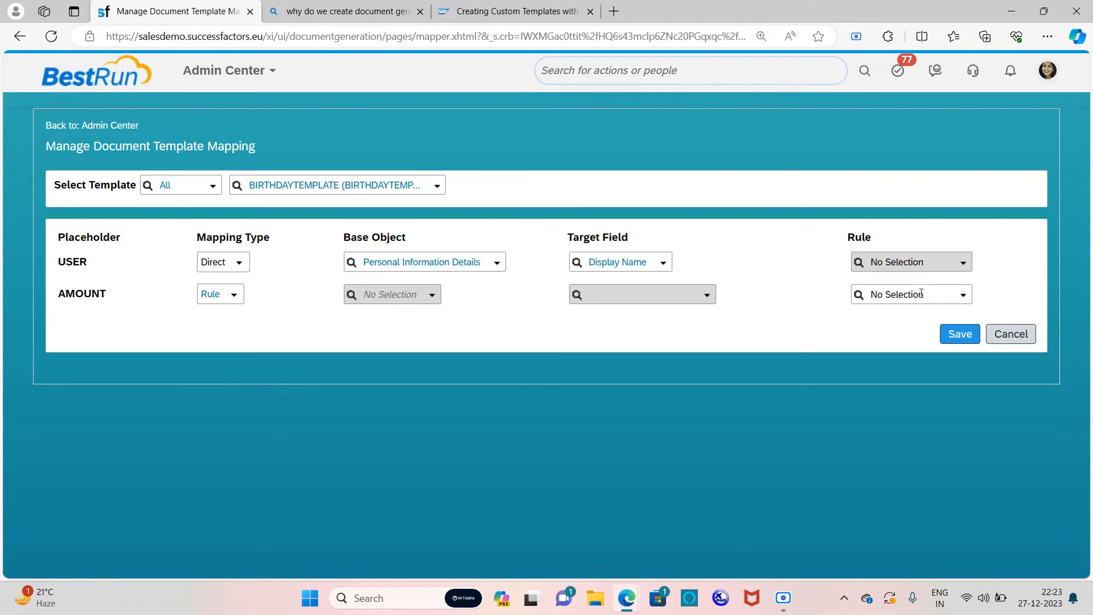
{"action": "left_click", "coordinate": [965, 300]}
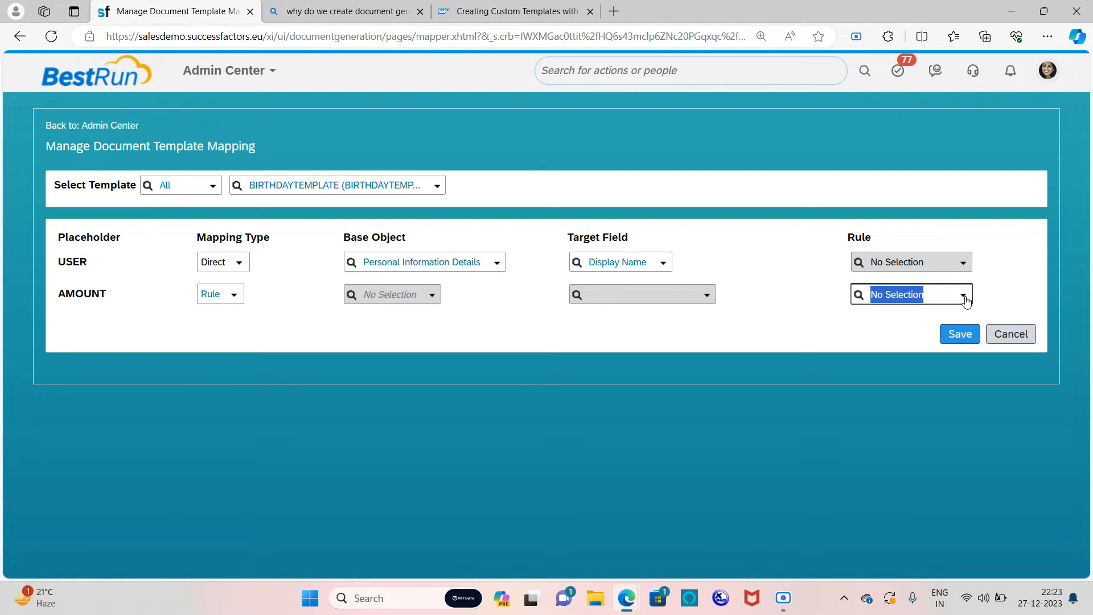
{"action": "left_click", "coordinate": [966, 299]}
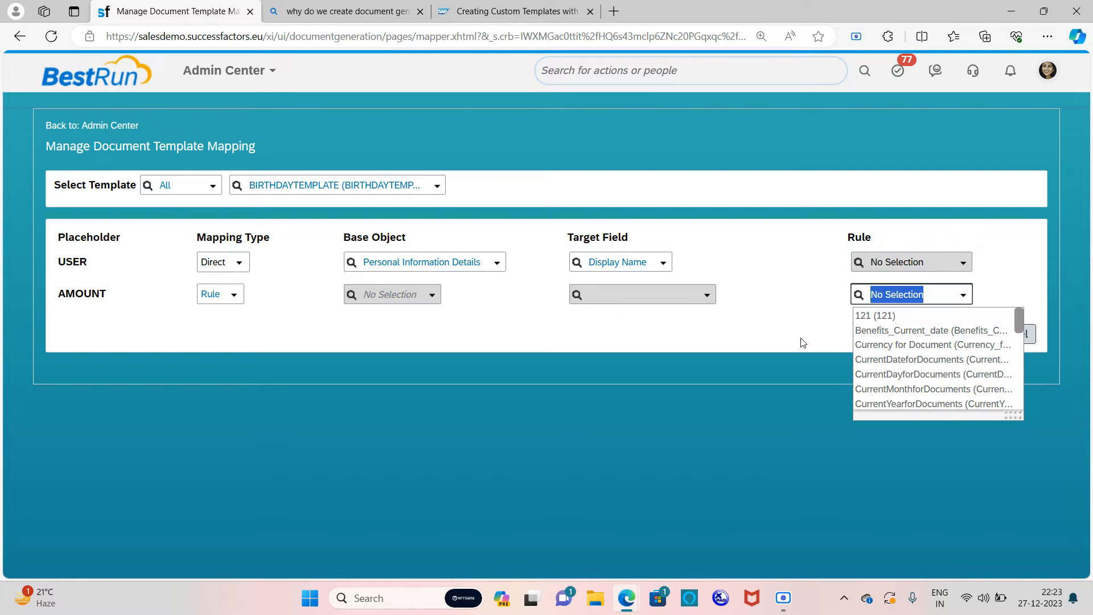
{"action": "left_click", "coordinate": [749, 435]}
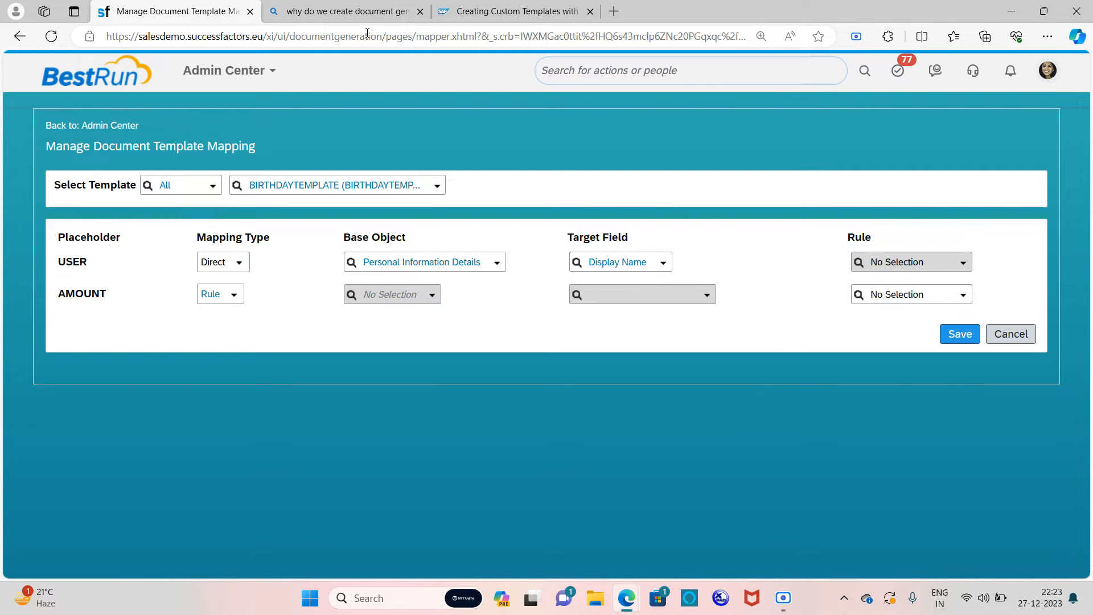
Step: Duplicate the browser tab and open Configure Business Rules via the 'CONFIGURE BUSI' action search
{"action": "right_click", "coordinate": [192, 7]}
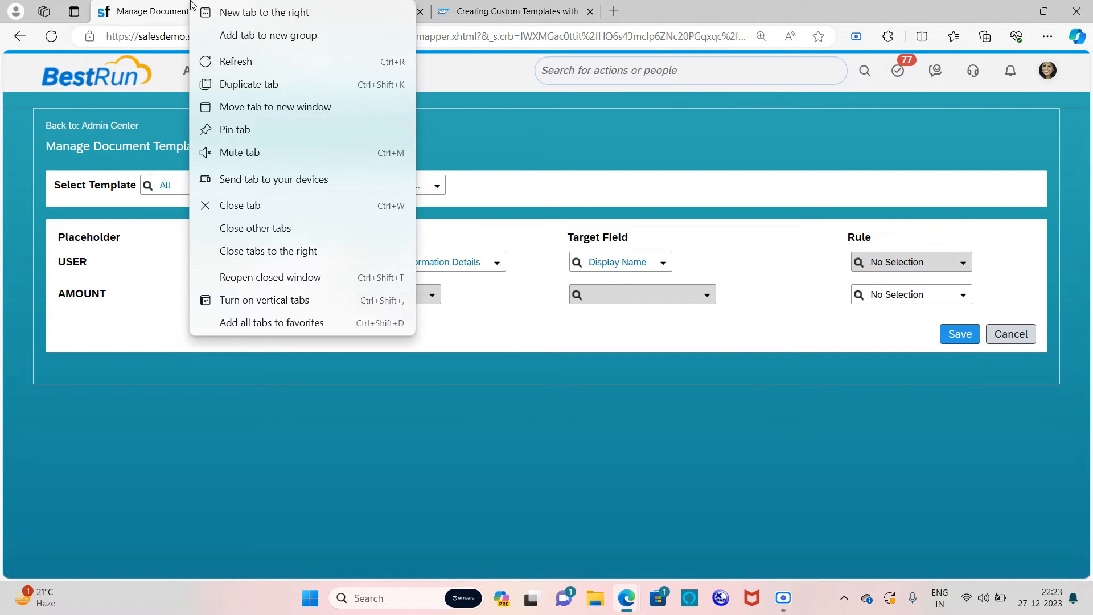
{"action": "left_click", "coordinate": [237, 86]}
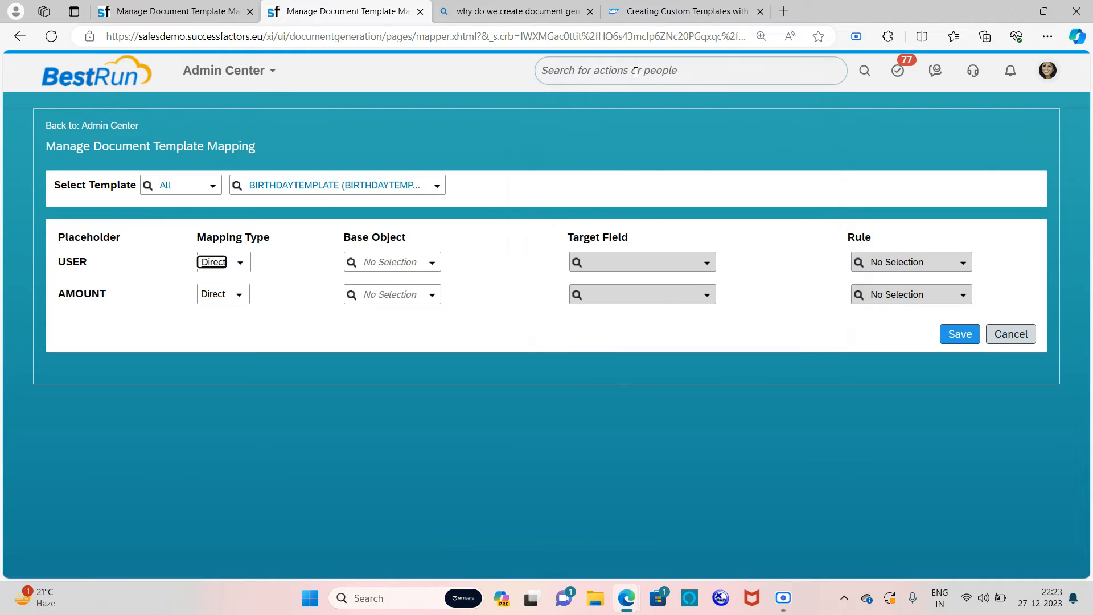
{"action": "left_click", "coordinate": [635, 71]}
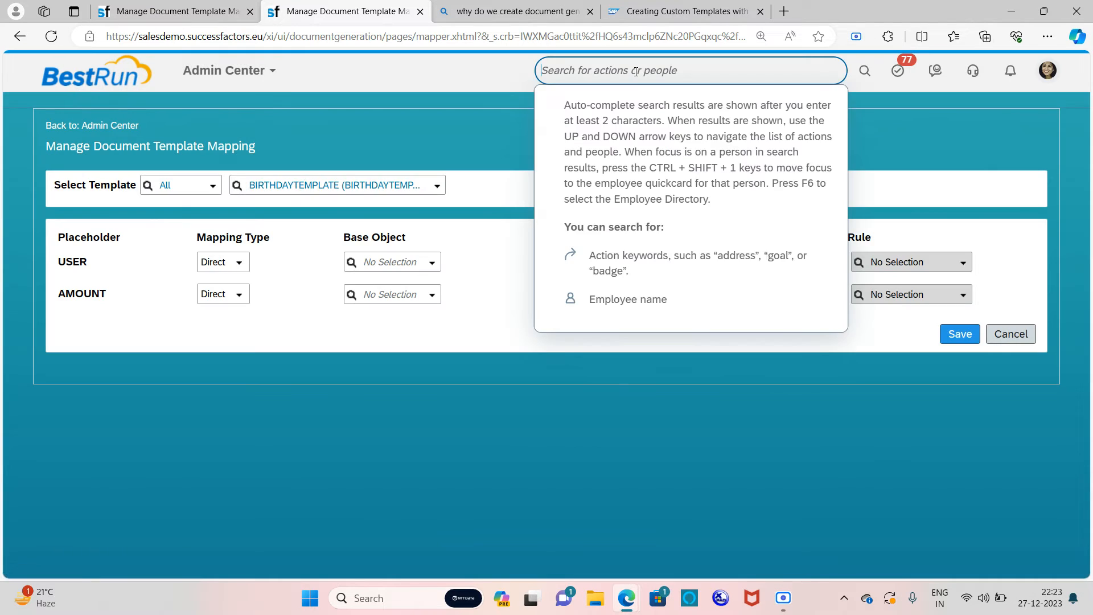
{"action": "type", "text": "CONFI"}
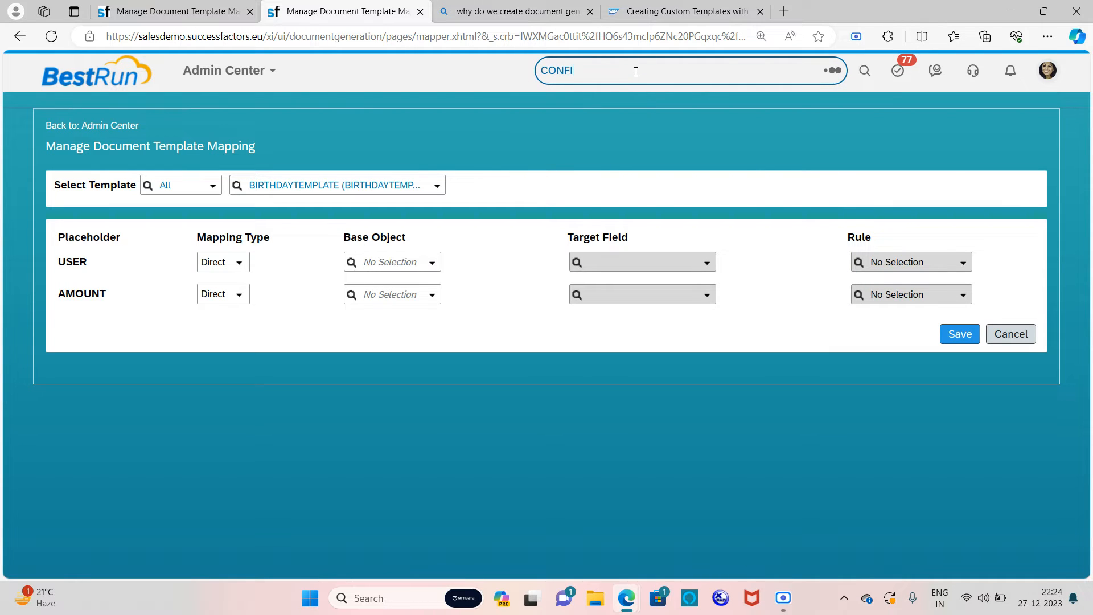
{"action": "type", "text": "GURE BUSI"}
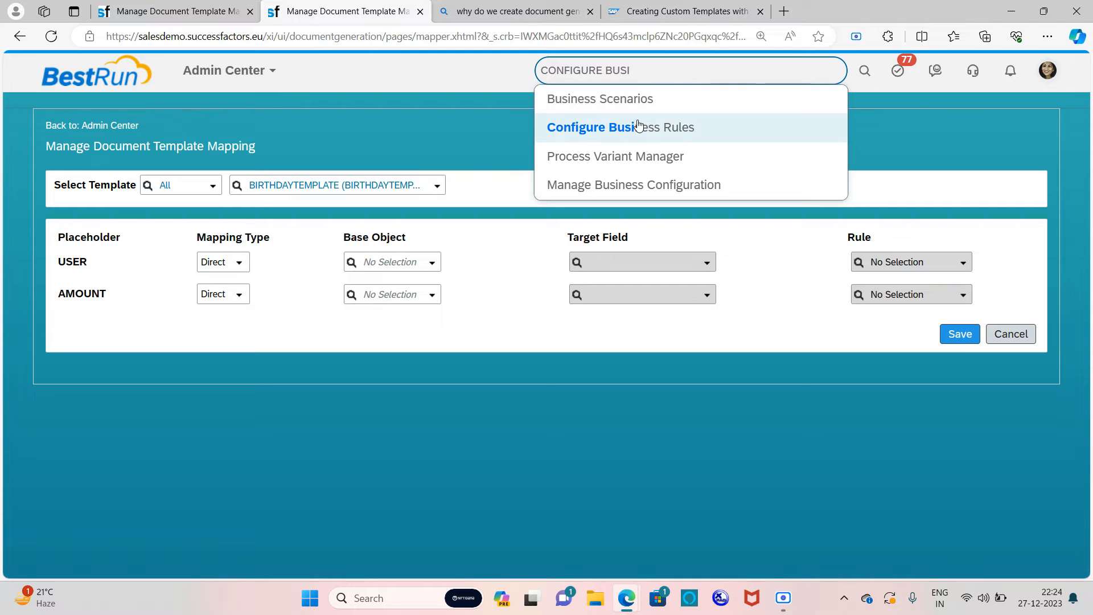
{"action": "left_click", "coordinate": [639, 127]}
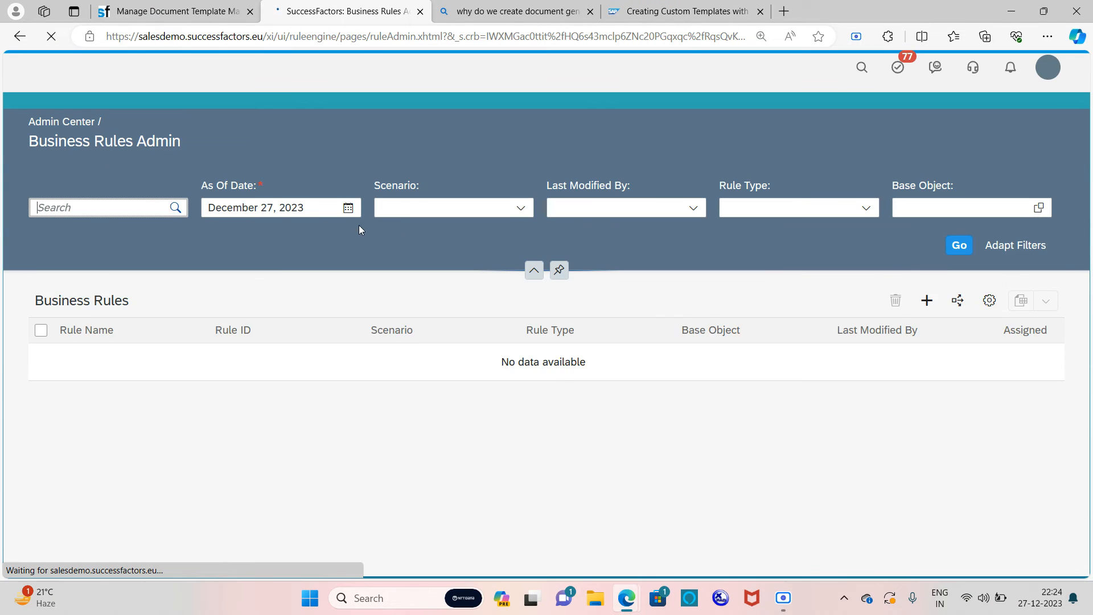
Step: Create a Document Generation rule for Mass Document Generation - User Selection named AMOUNT RULE, ID AMOUNT_RULE
{"action": "left_click", "coordinate": [917, 363]}
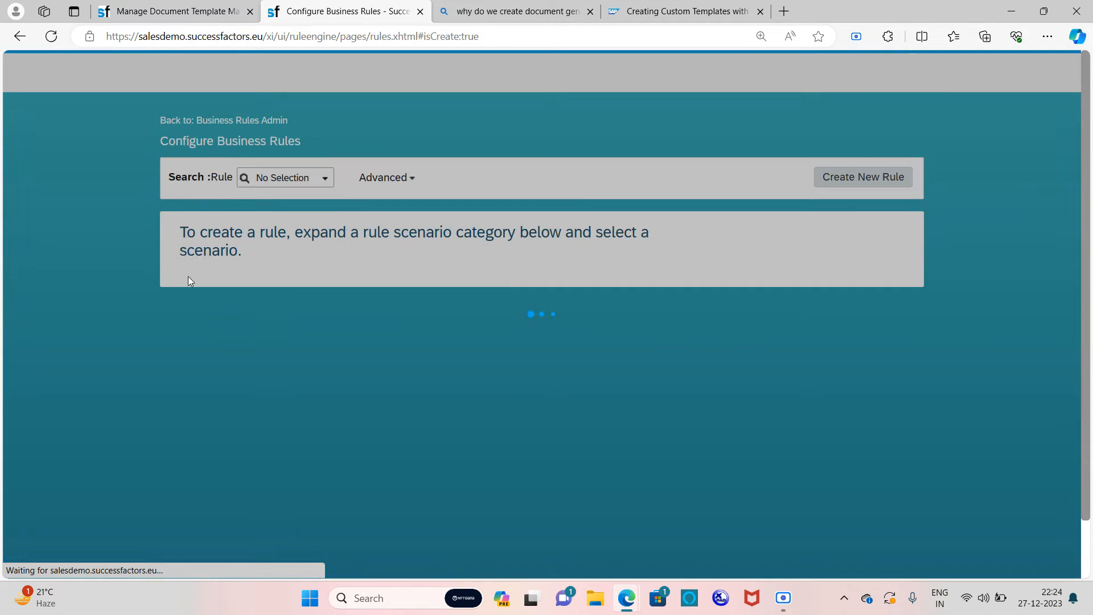
{"action": "scroll", "coordinate": [225, 297], "scroll_direction": "down", "scroll_amount": 1}
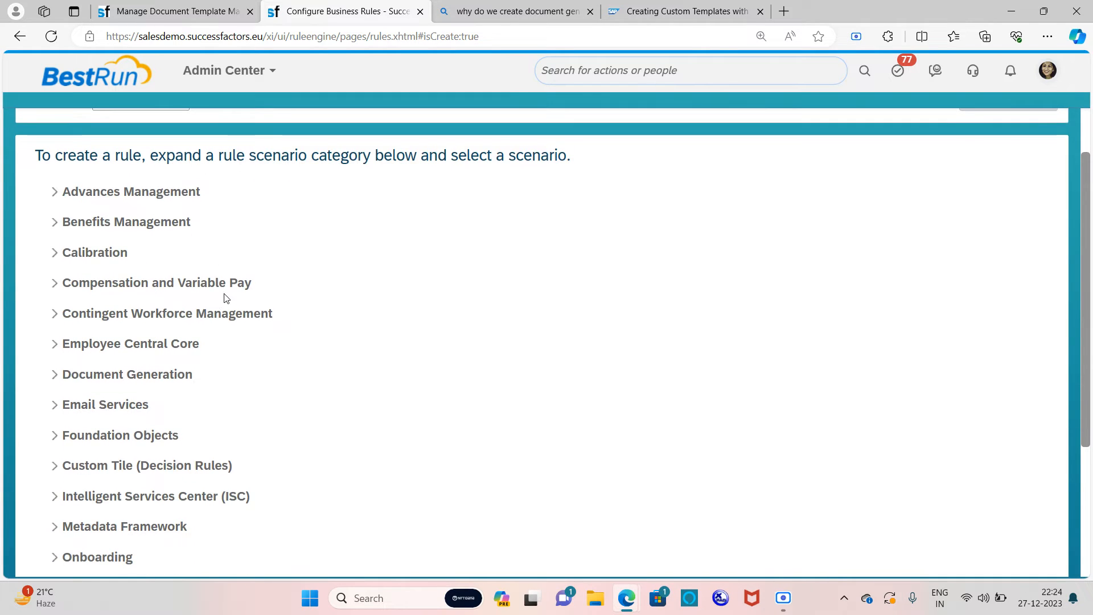
{"action": "left_click", "coordinate": [54, 380]}
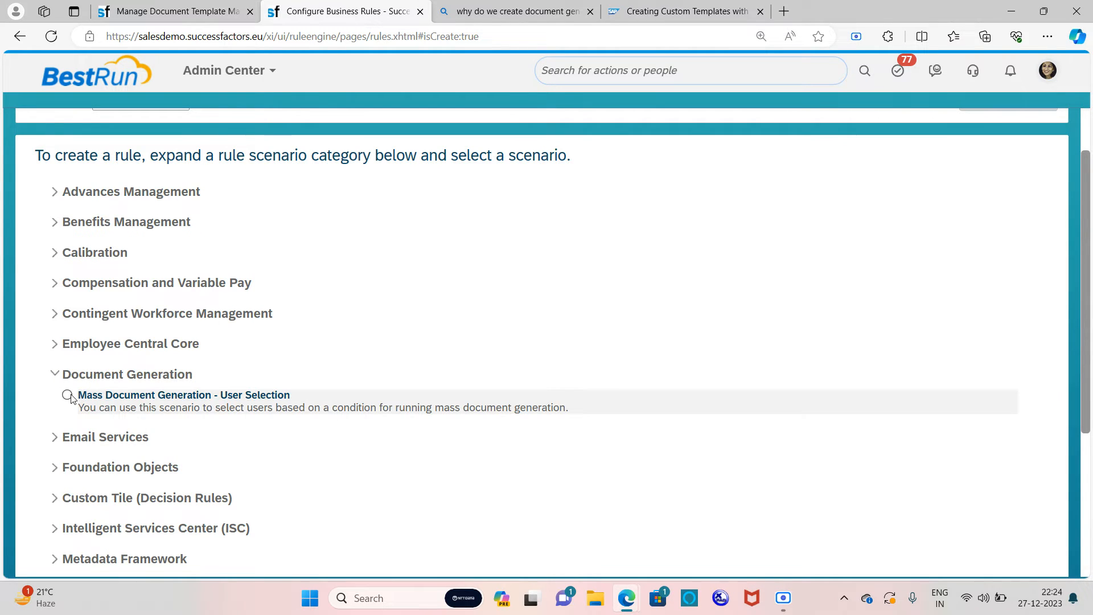
{"action": "left_click", "coordinate": [69, 395]}
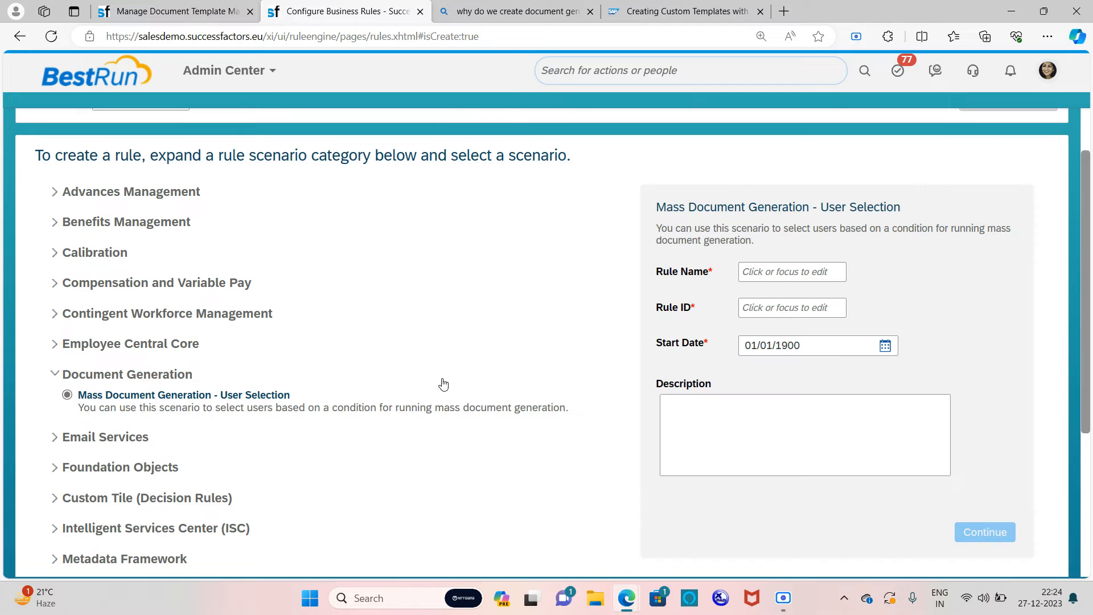
{"action": "left_click", "coordinate": [806, 271]}
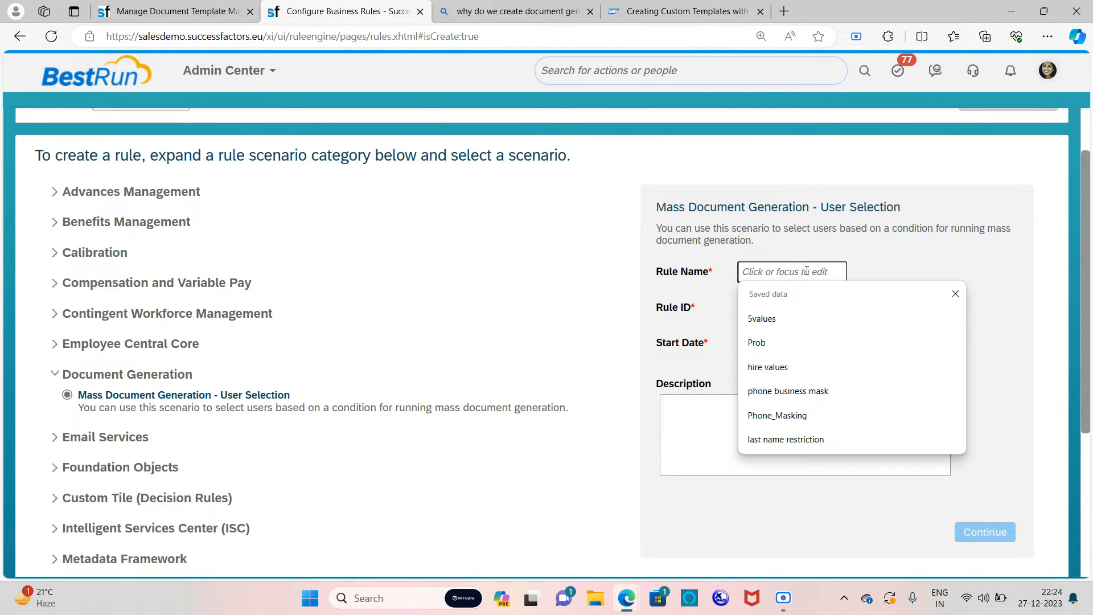
{"action": "type", "text": "AMOUNT RULE"}
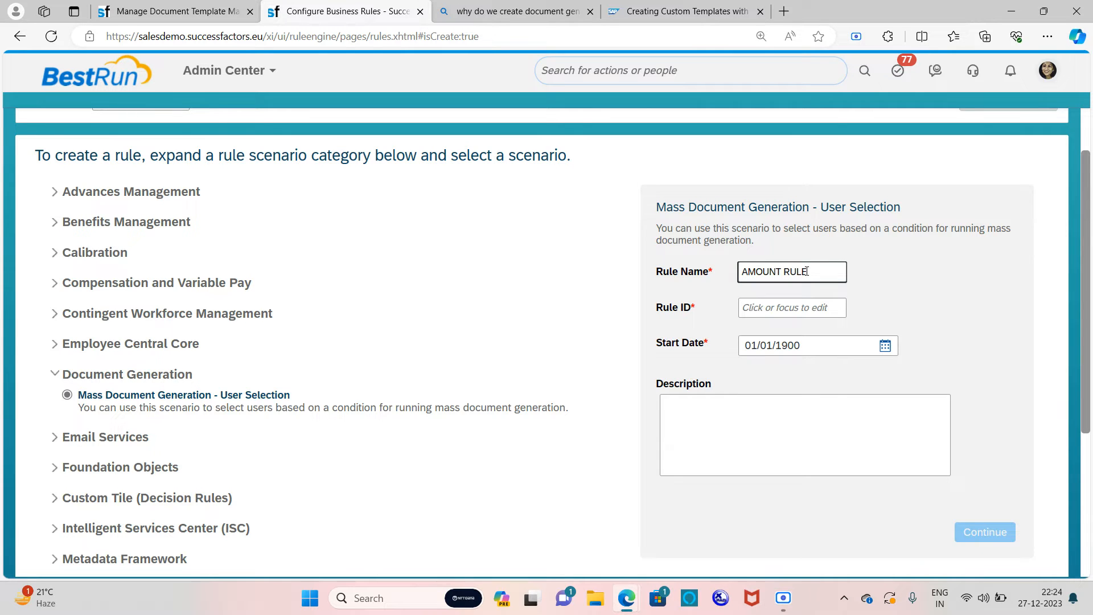
{"action": "left_click", "coordinate": [819, 314]}
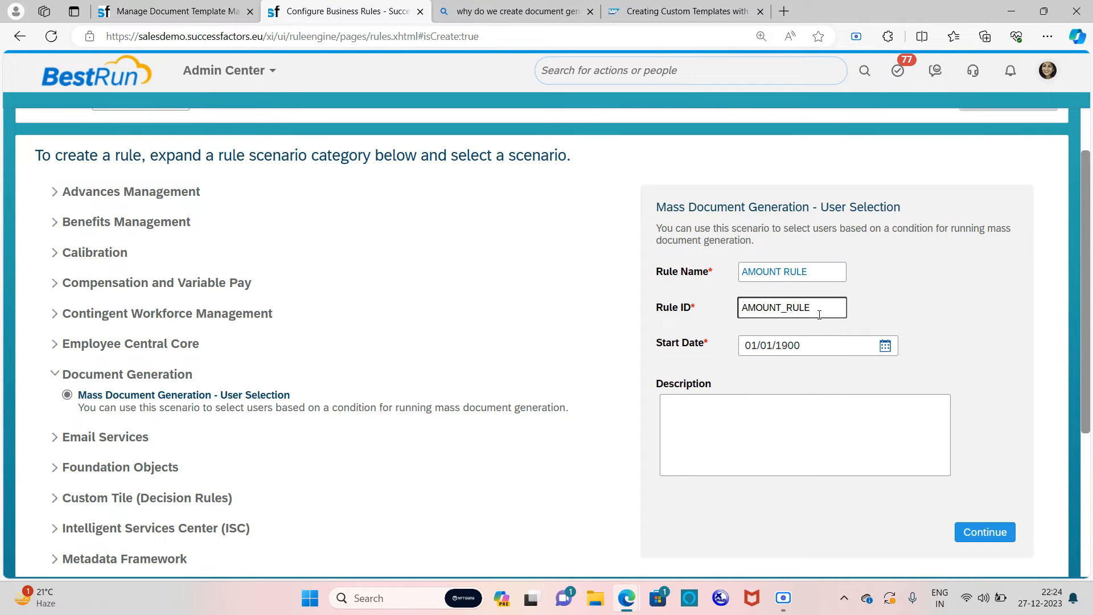
{"action": "left_click", "coordinate": [982, 526]}
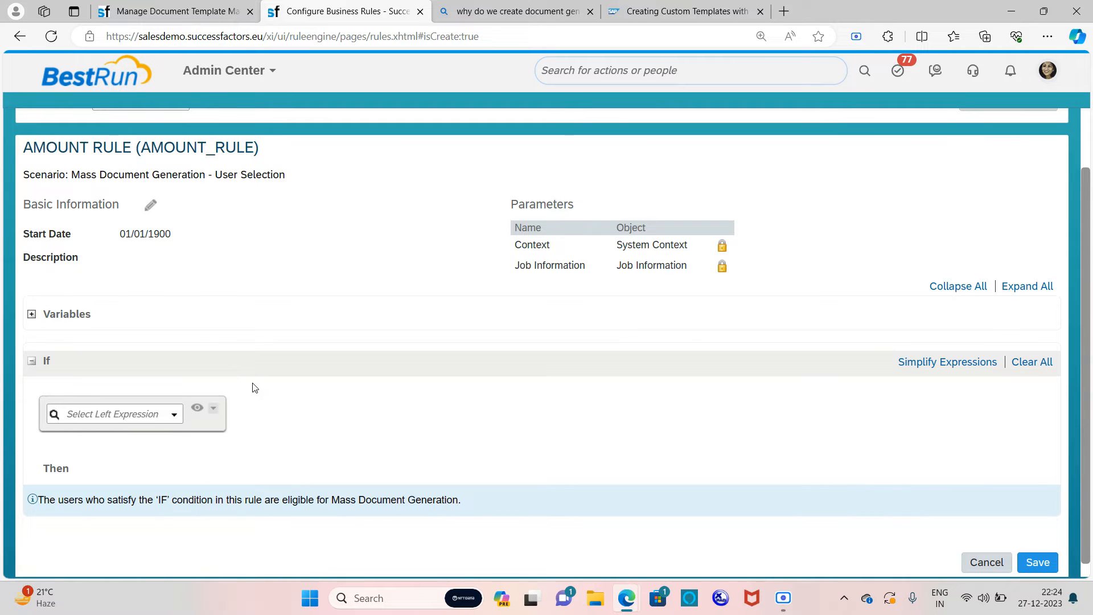
Step: Build the If condition Job Information.Notes is equal to 1000
{"action": "left_click", "coordinate": [174, 415]}
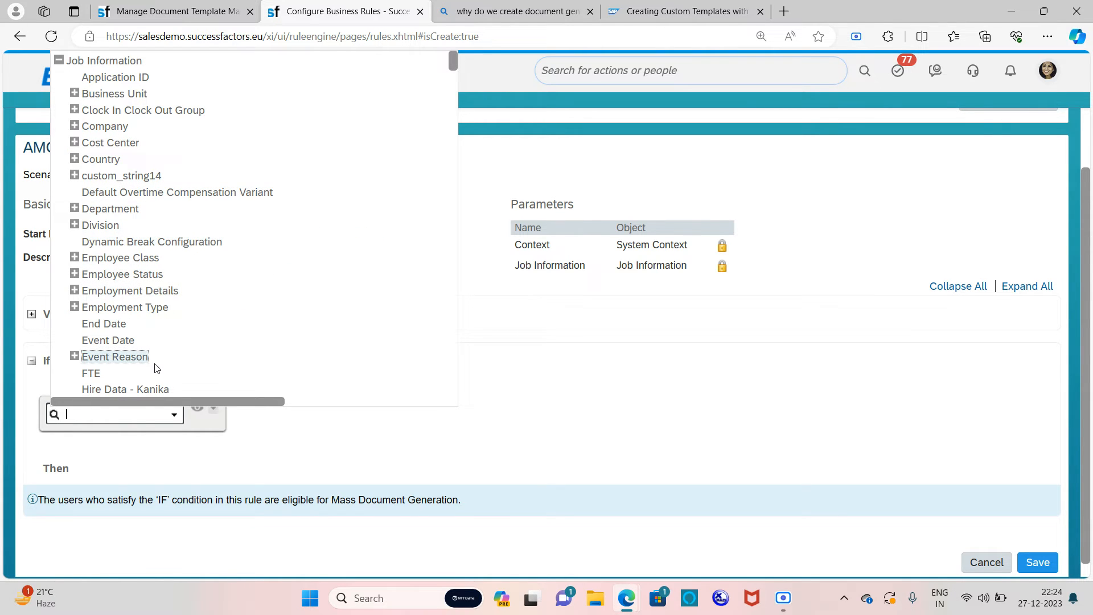
{"action": "scroll", "coordinate": [142, 347], "scroll_direction": "down", "scroll_amount": 3}
{"action": "scroll", "coordinate": [146, 325], "scroll_direction": "down", "scroll_amount": 3}
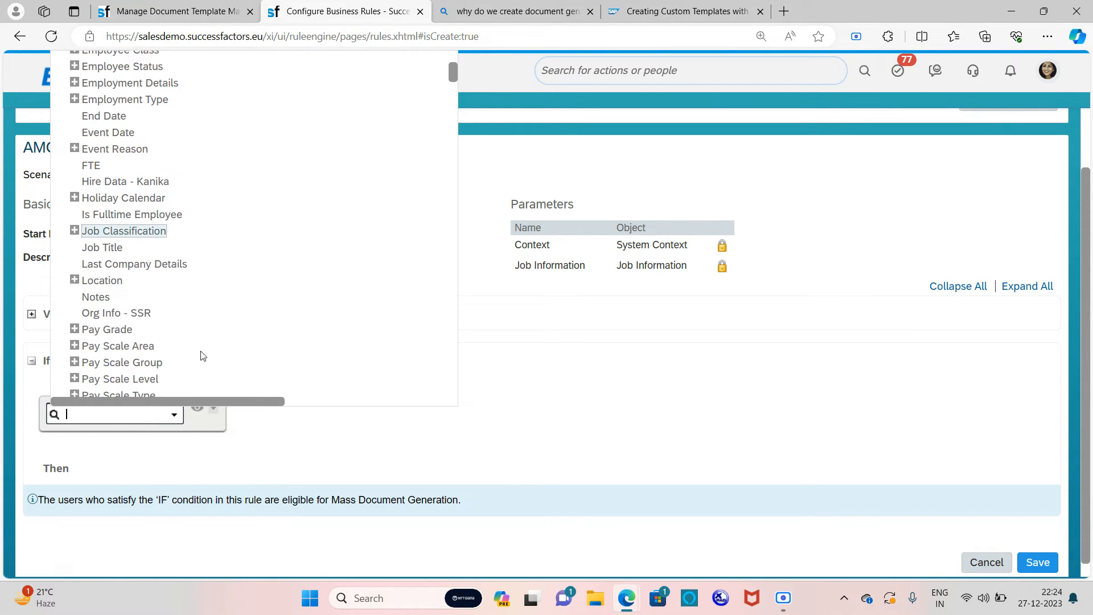
{"action": "left_click", "coordinate": [97, 297]}
{"action": "left_click", "coordinate": [371, 414]}
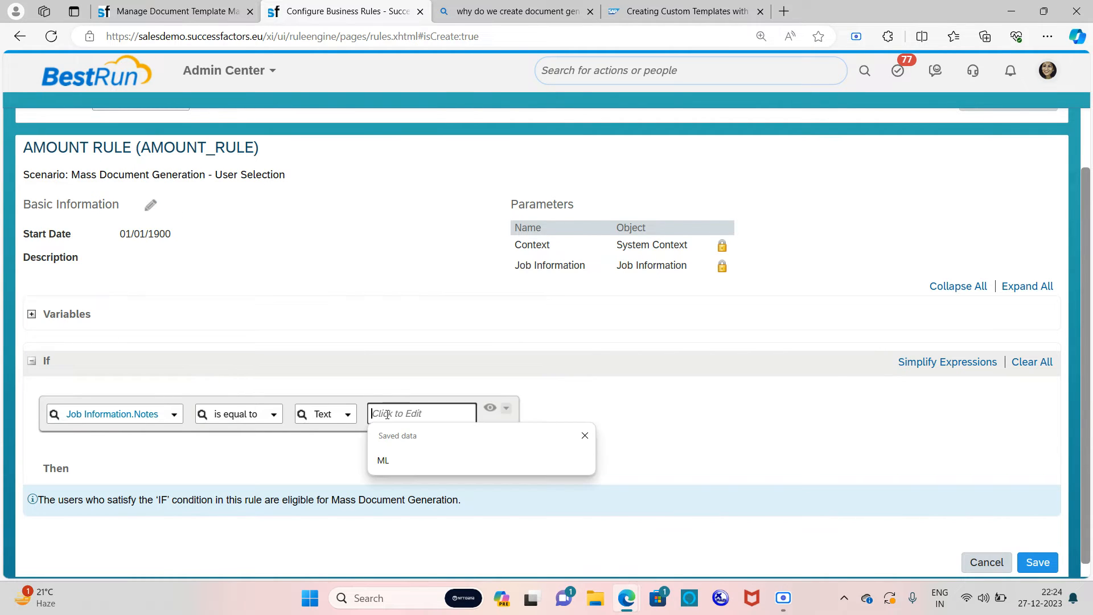
{"action": "type", "text": "100"}
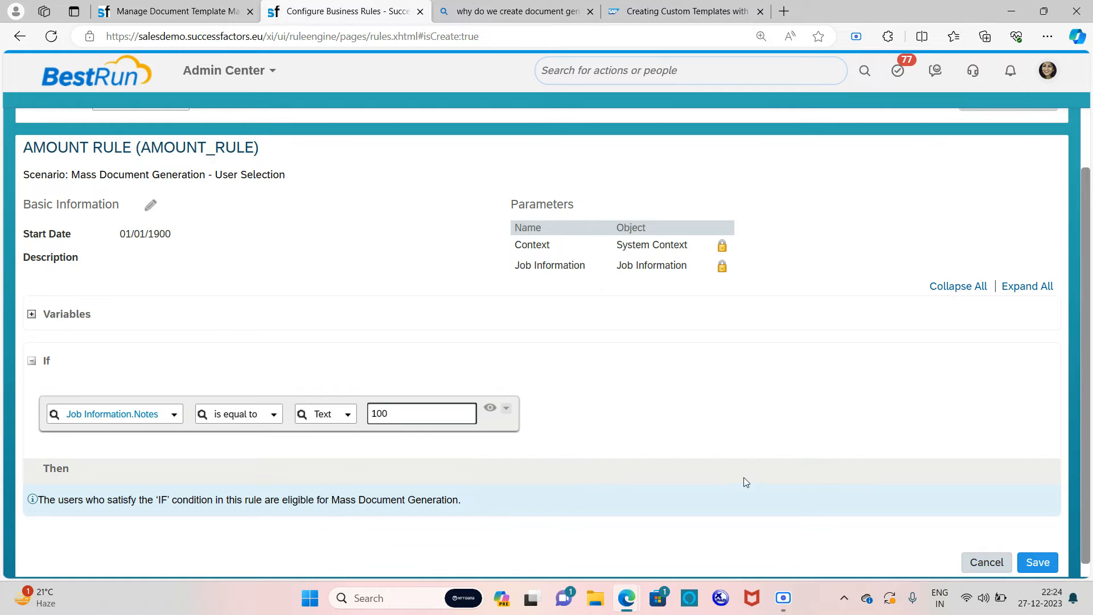
{"action": "left_click", "coordinate": [696, 429]}
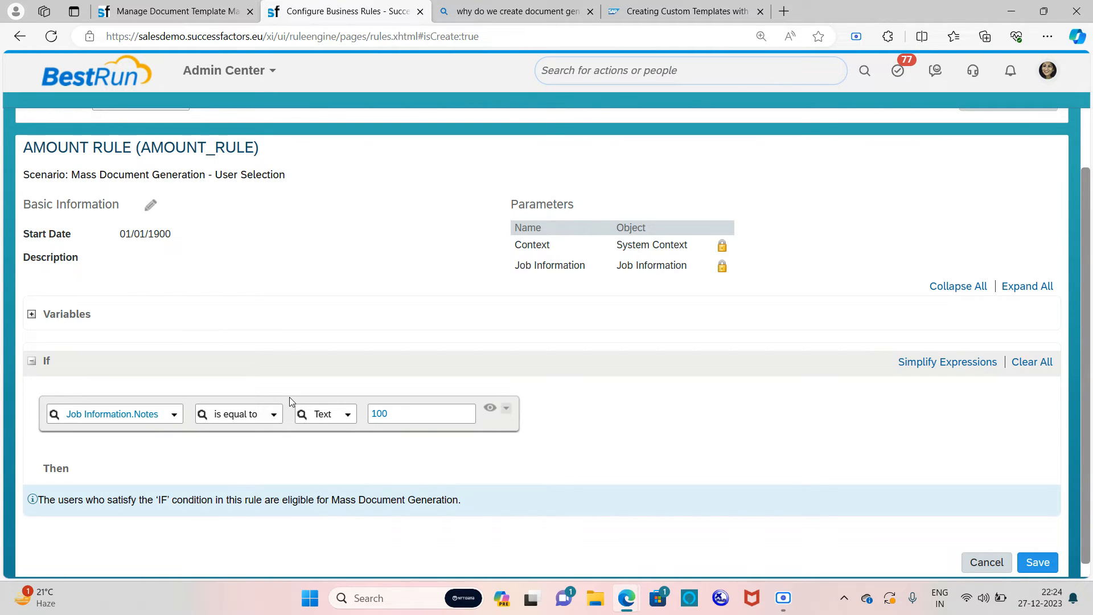
Step: Recheck the Job Information.Notes condition and its value, save AMOUNT RULE, and return to the mapping tab
{"action": "scroll", "coordinate": [329, 357], "scroll_direction": "up", "scroll_amount": 2}
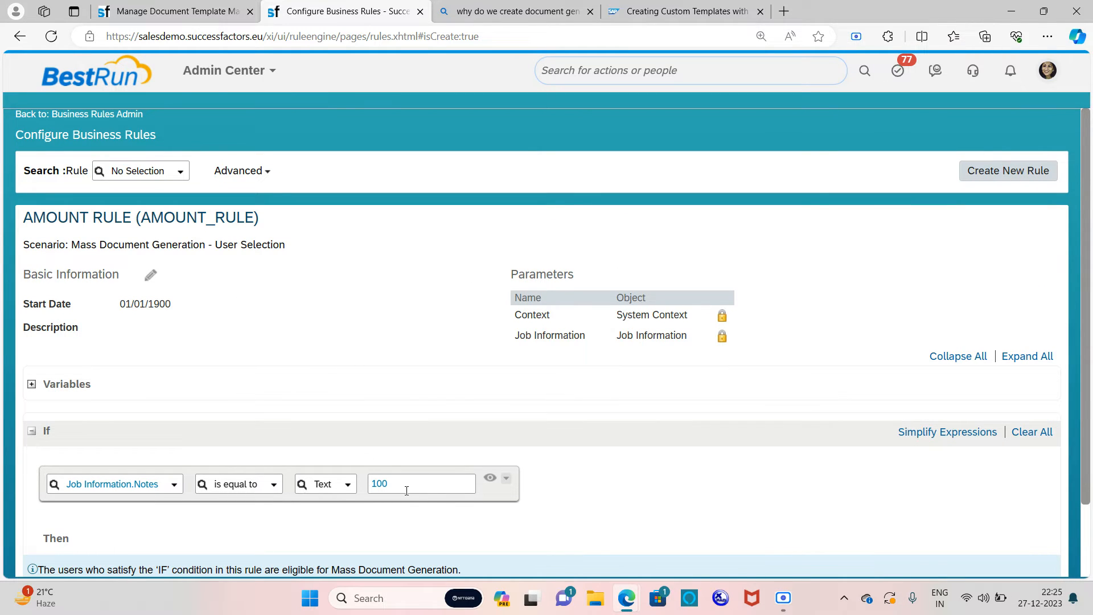
{"action": "left_click", "coordinate": [174, 484]}
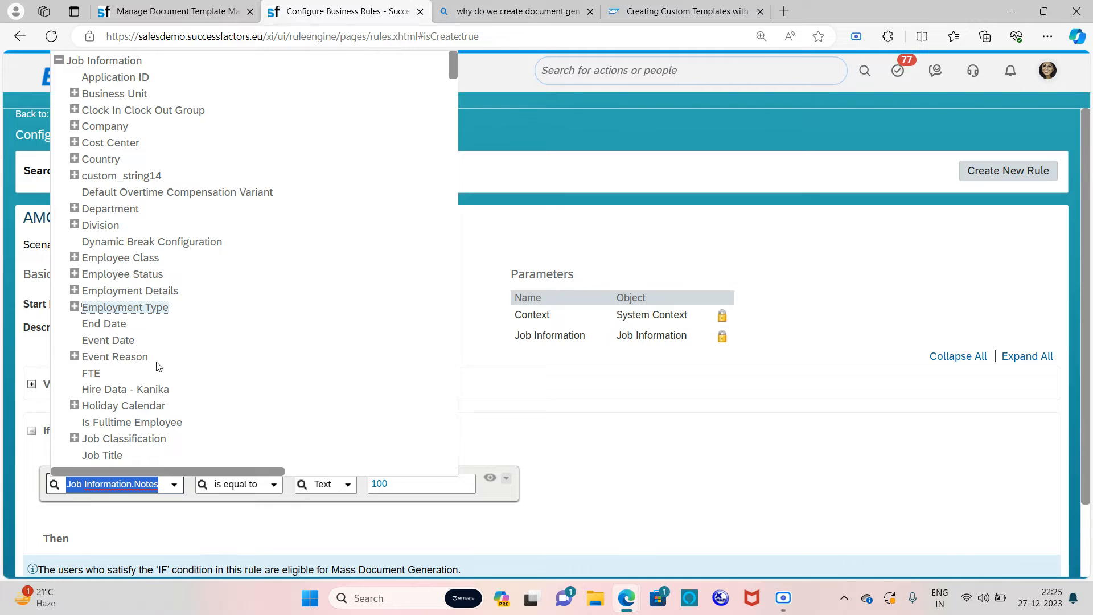
{"action": "scroll", "coordinate": [156, 366], "scroll_direction": "down", "scroll_amount": 3}
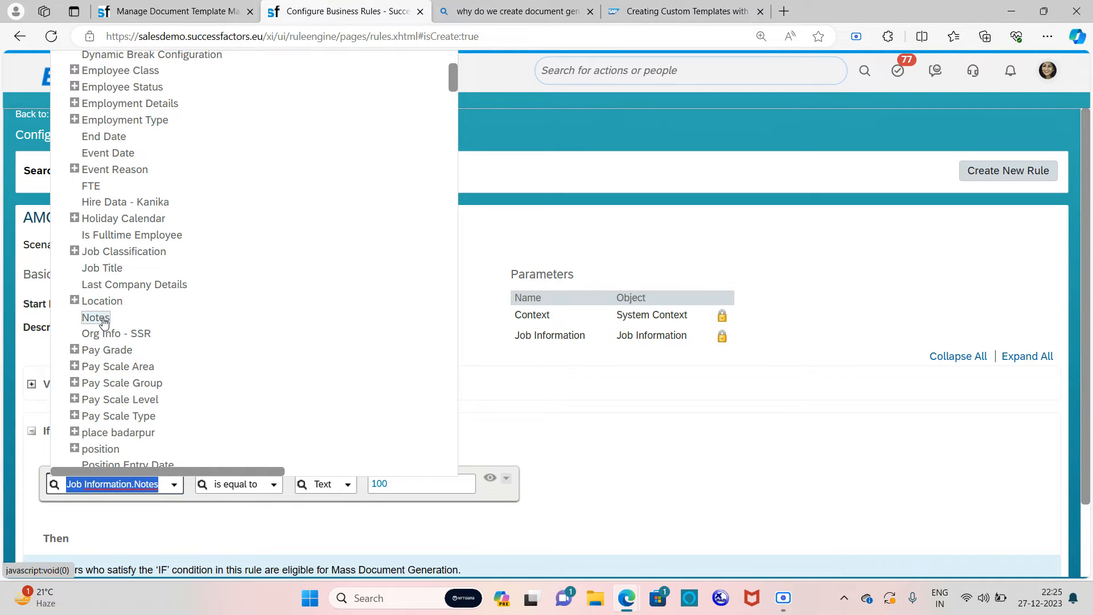
{"action": "left_click", "coordinate": [105, 320]}
{"action": "left_click", "coordinate": [718, 503]}
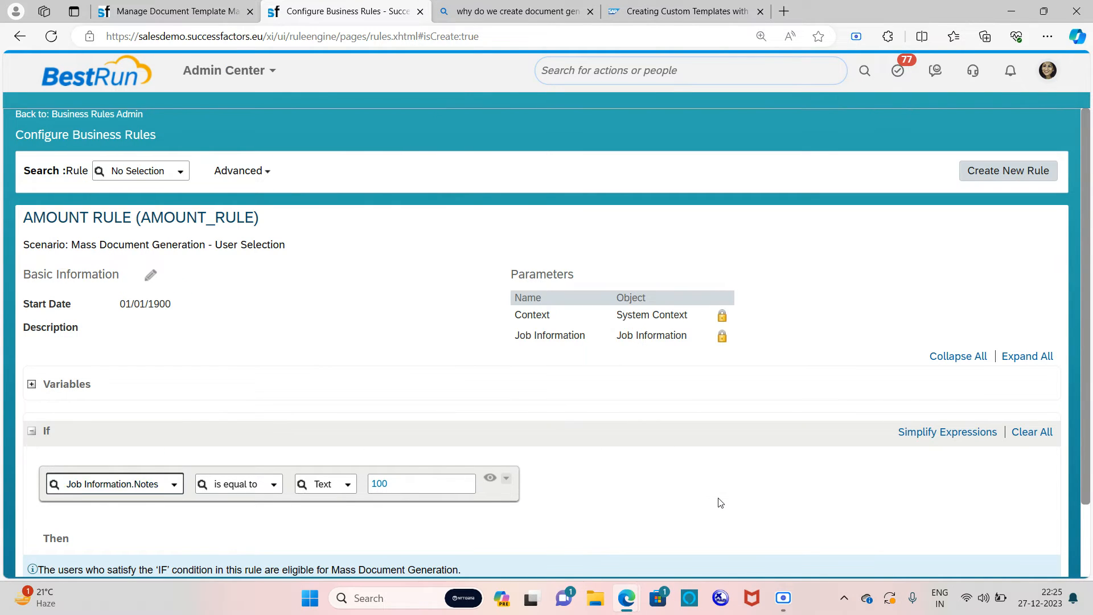
{"action": "scroll", "coordinate": [770, 410], "scroll_direction": "down", "scroll_amount": 2}
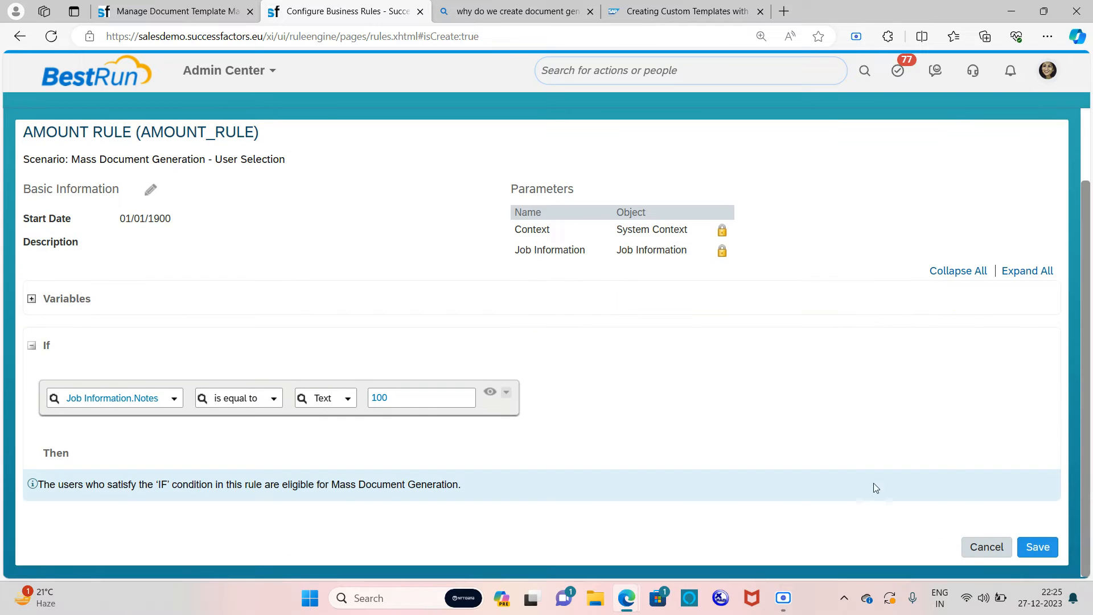
{"action": "left_click", "coordinate": [417, 398]}
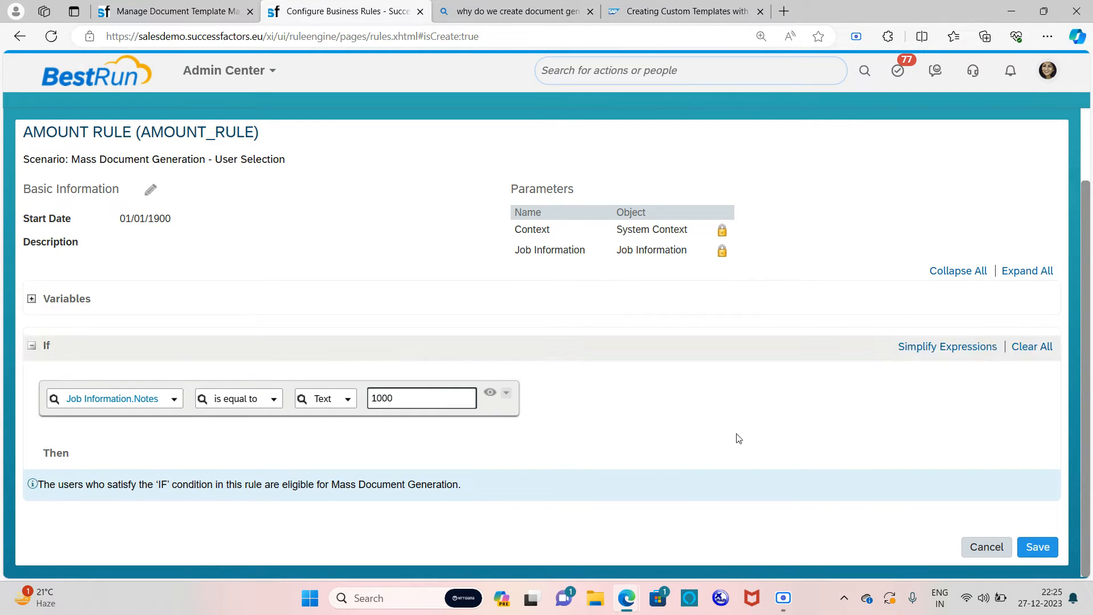
{"action": "left_click", "coordinate": [1037, 547]}
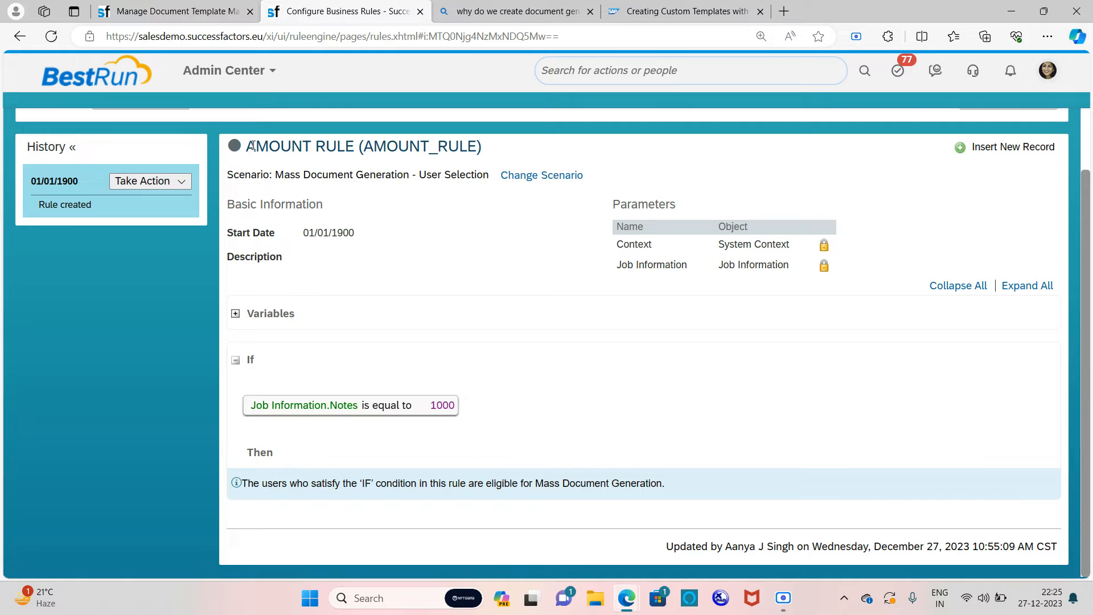
{"action": "left_click", "coordinate": [209, 7]}
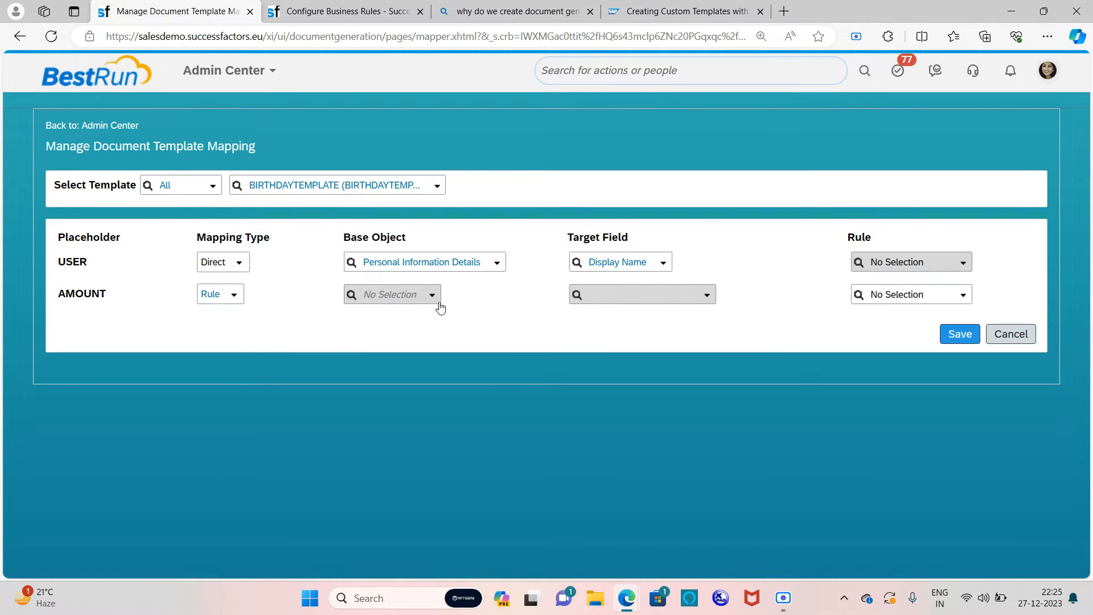
Step: Search AMOUNT's rule list for 'AM', find no AMOUNT RULE, and cancel the mapping changes
{"action": "left_click", "coordinate": [967, 298]}
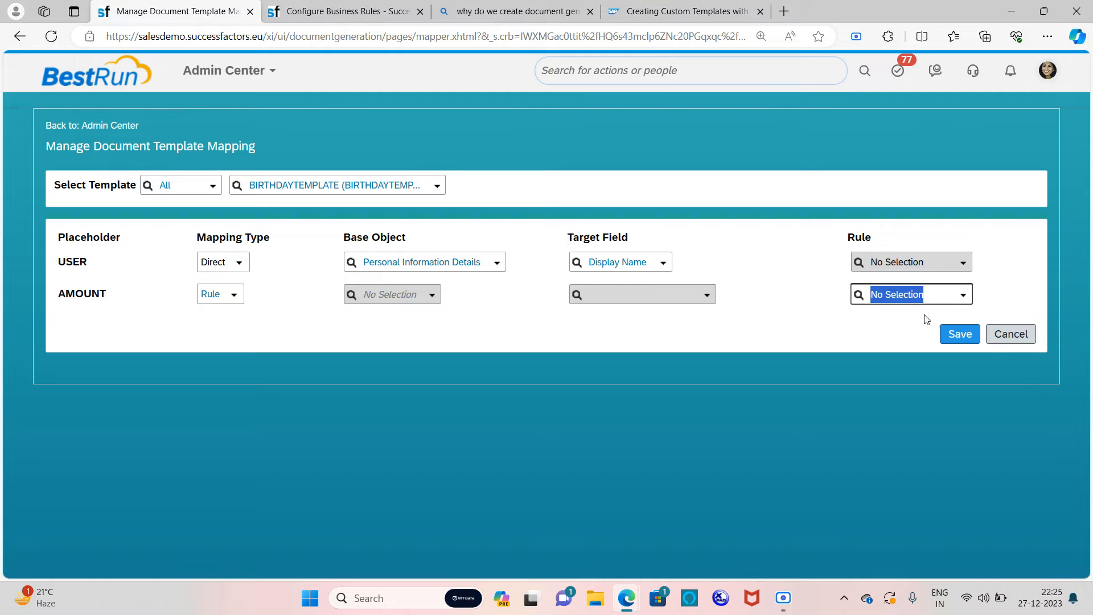
{"action": "scroll", "coordinate": [911, 353], "scroll_direction": "down", "scroll_amount": 3}
{"action": "scroll", "coordinate": [911, 370], "scroll_direction": "down", "scroll_amount": 2}
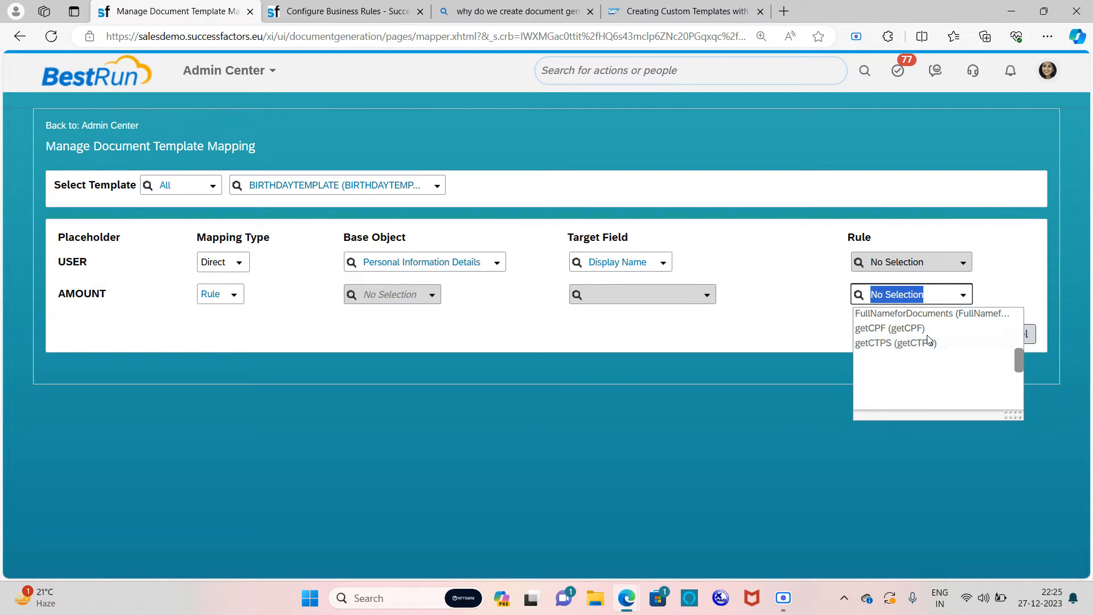
{"action": "scroll", "coordinate": [922, 349], "scroll_direction": "up", "scroll_amount": 5}
{"action": "scroll", "coordinate": [923, 349], "scroll_direction": "up", "scroll_amount": 2}
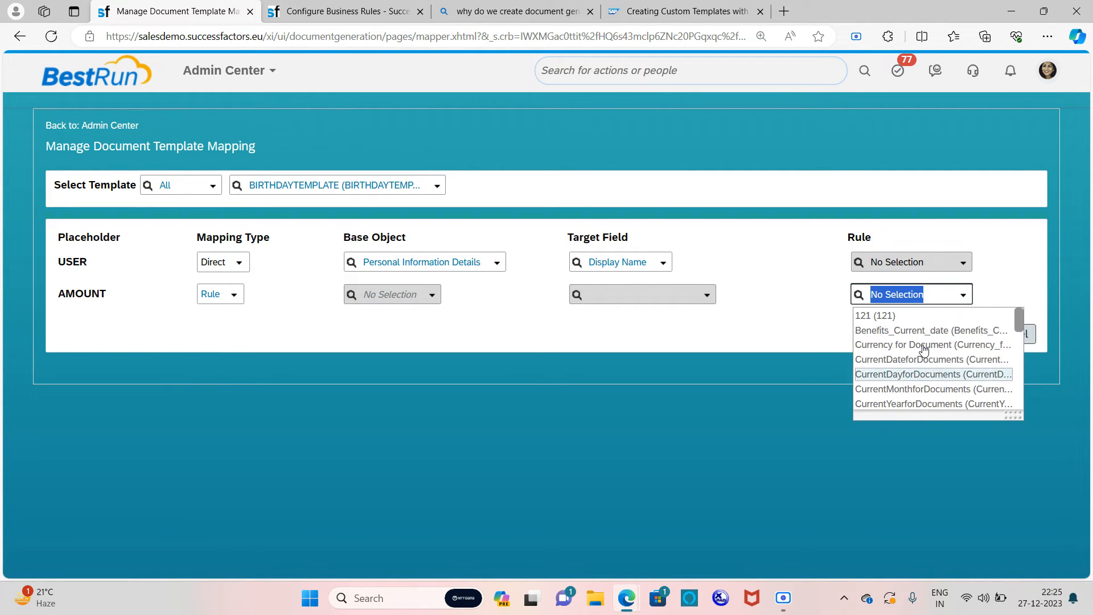
{"action": "type", "text": "A"}
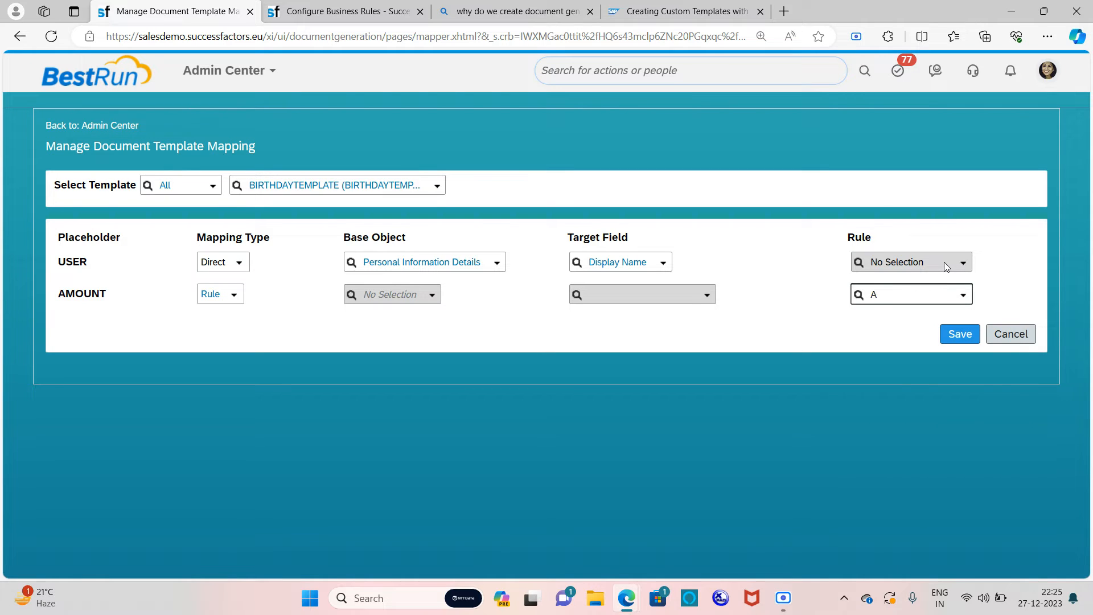
{"action": "type", "text": "M"}
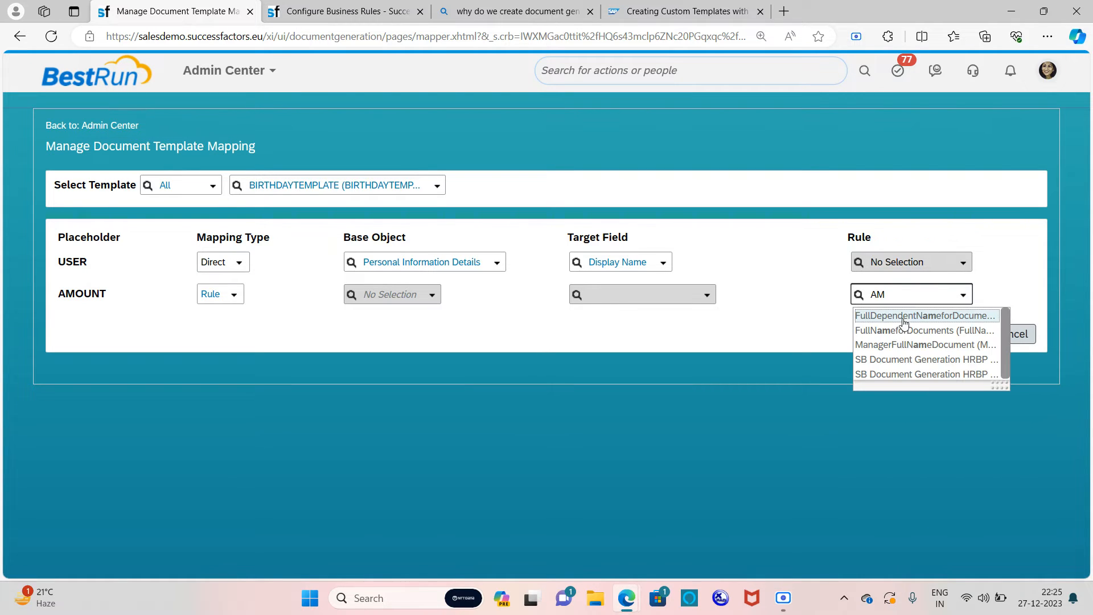
{"action": "left_click", "coordinate": [712, 357]}
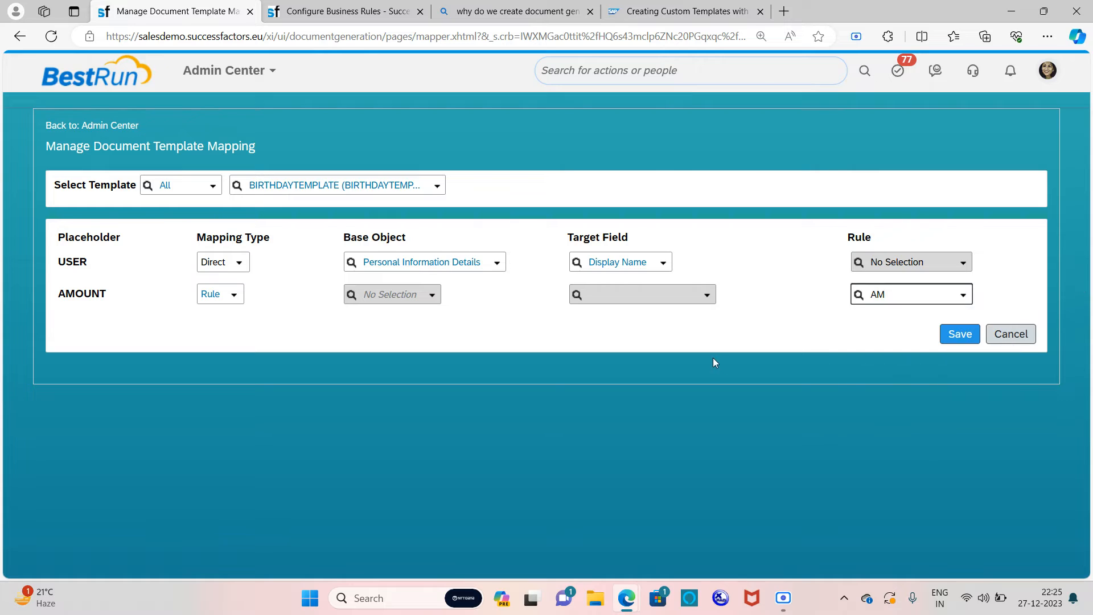
{"action": "left_click", "coordinate": [1022, 335]}
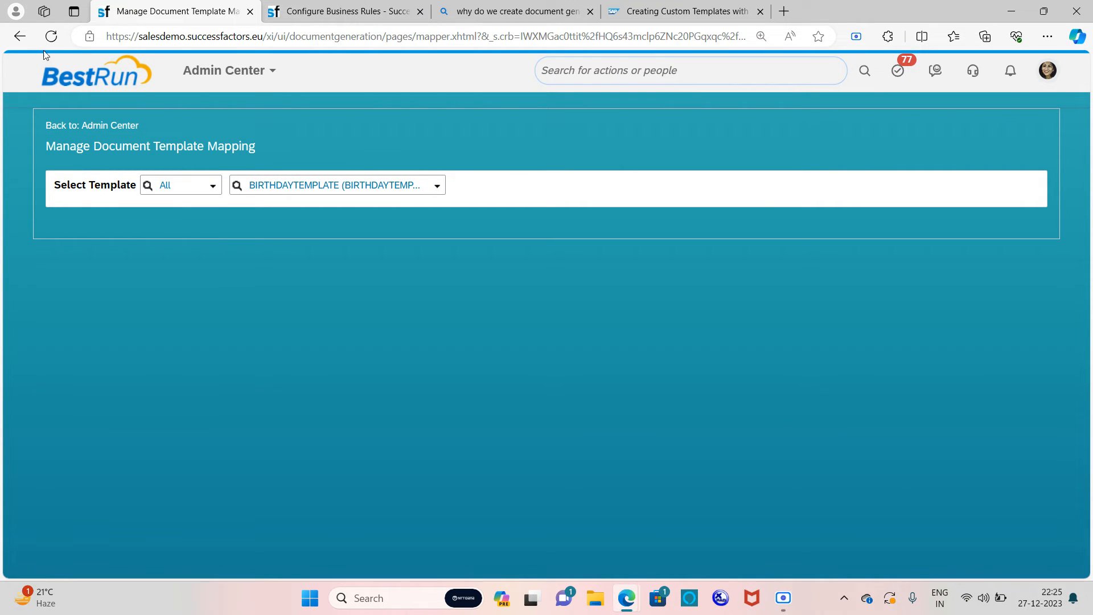
Step: Reload the template mapping page and set AMOUNT's mapping type to Rule
{"action": "left_click", "coordinate": [51, 36]}
{"action": "left_click", "coordinate": [371, 11]}
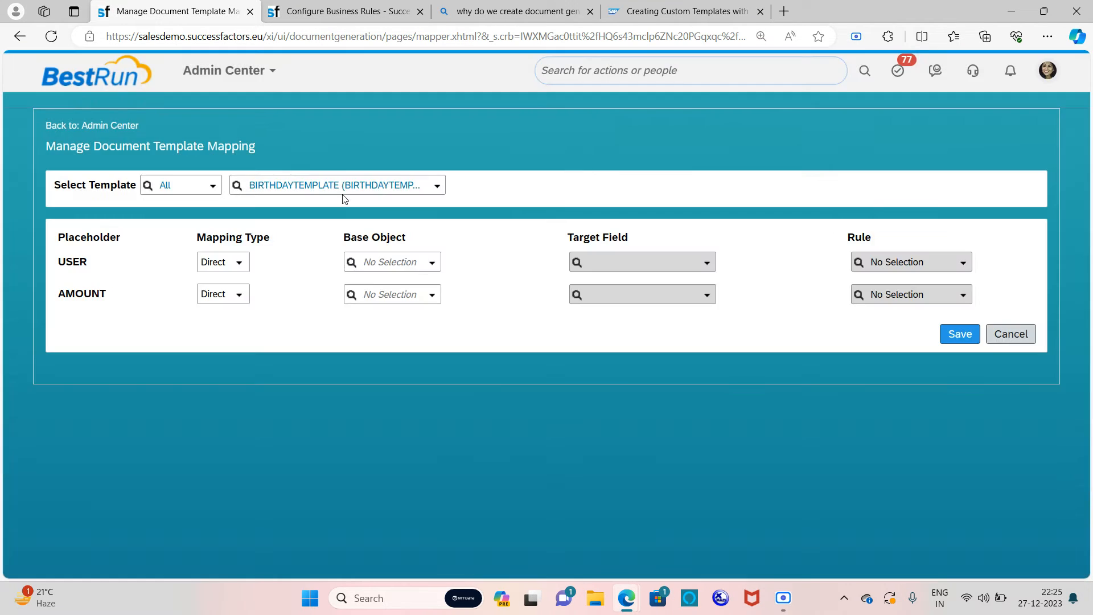
{"action": "left_click", "coordinate": [239, 296]}
{"action": "left_click", "coordinate": [238, 327]}
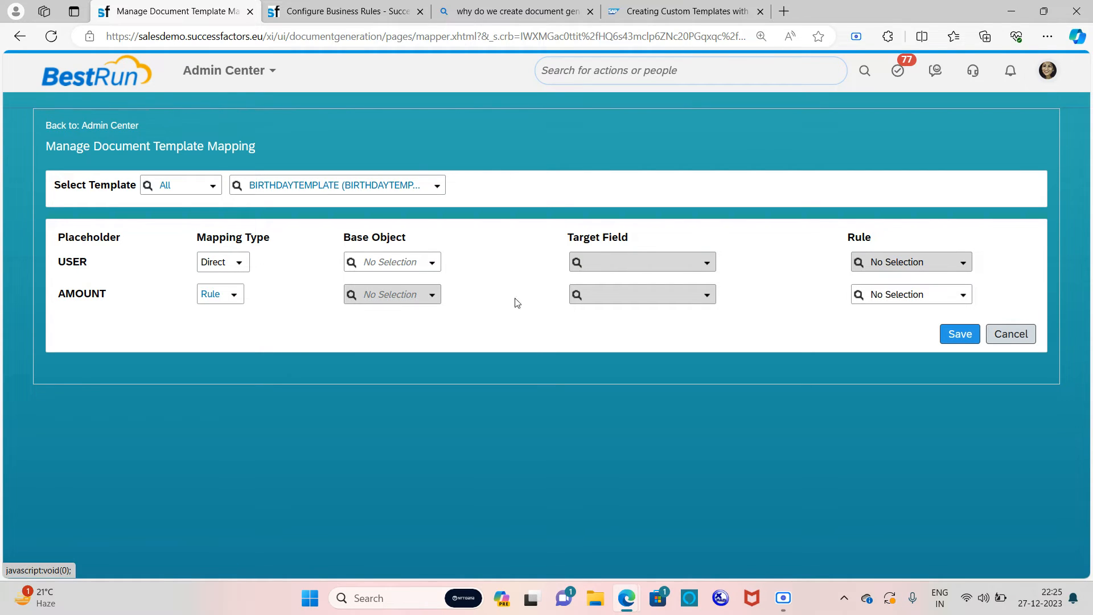
Step: Search rules for 'AMO', find none, clear the search, and keep AMOUNT on Rule mapping
{"action": "left_click", "coordinate": [935, 296]}
{"action": "type", "text": "AMOU"}
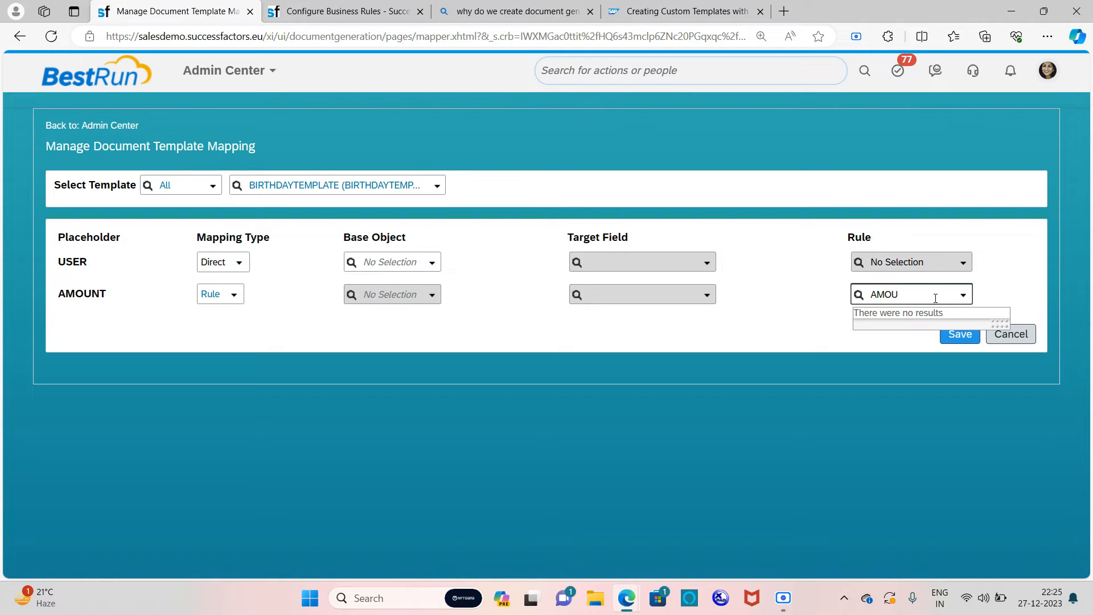
{"action": "key", "text": "BackSpace"}
{"action": "key", "text": "BackSpace"}
{"action": "key", "text": "BackSpace"}
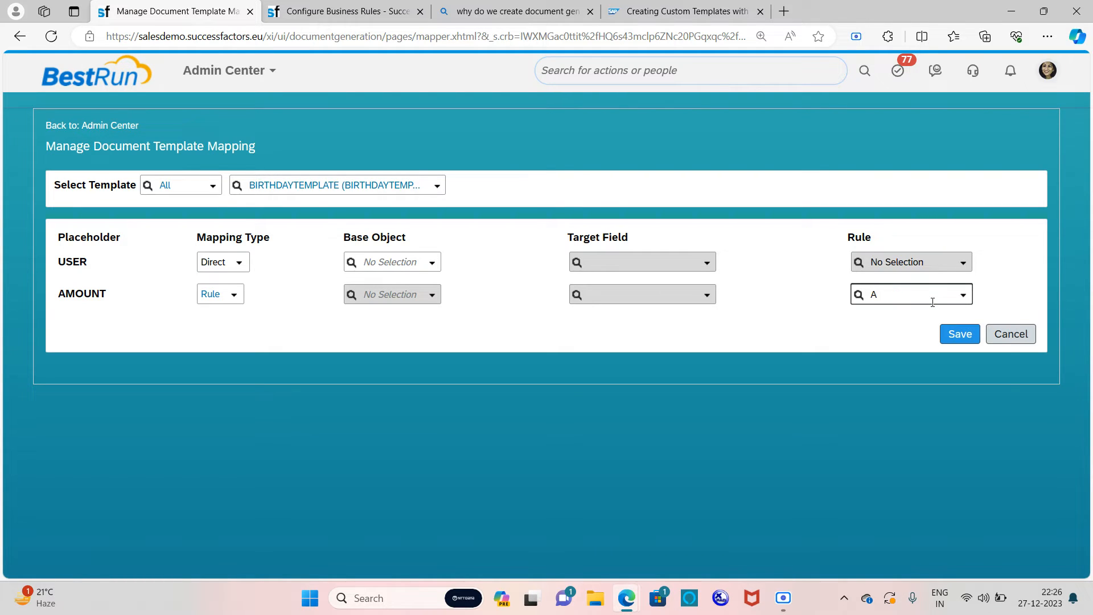
{"action": "key", "text": "BackSpace"}
{"action": "key", "text": "Caps_Lock"}
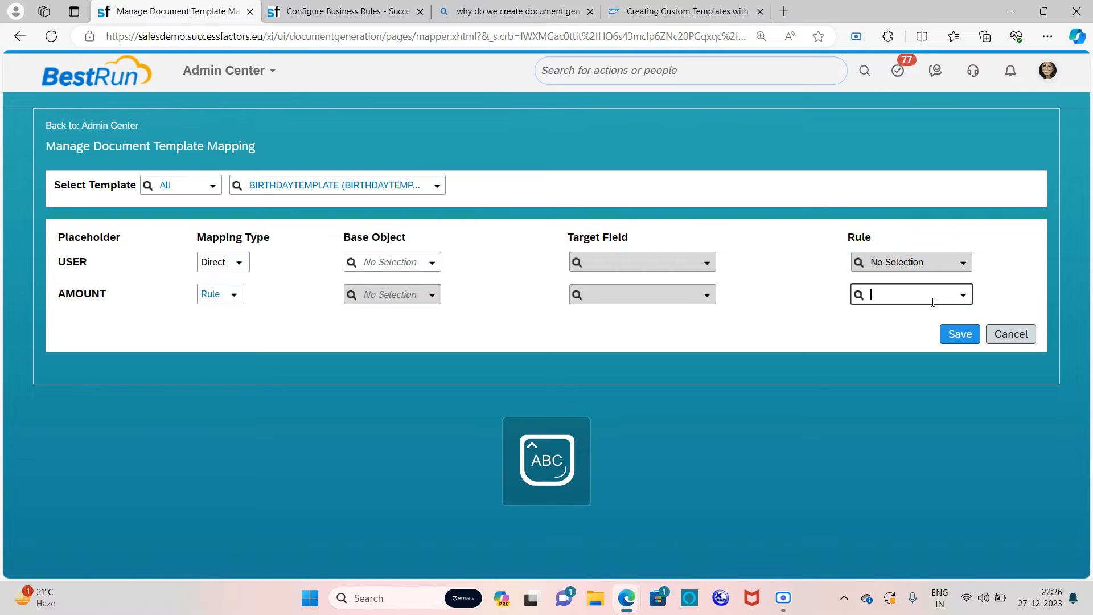
{"action": "key", "text": "Caps_Lock"}
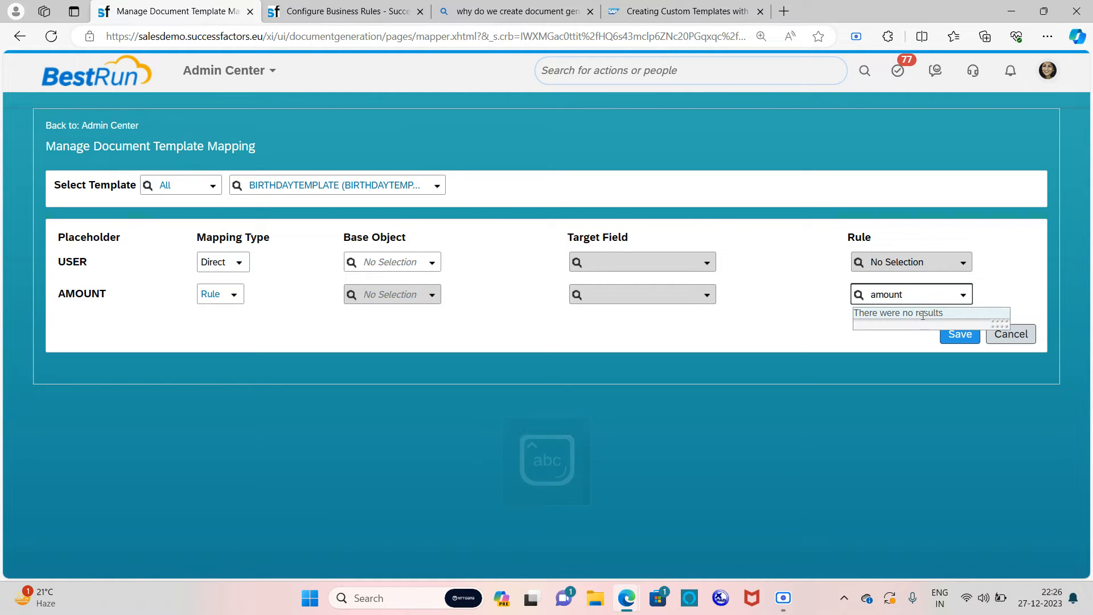
{"action": "left_click", "coordinate": [822, 303]}
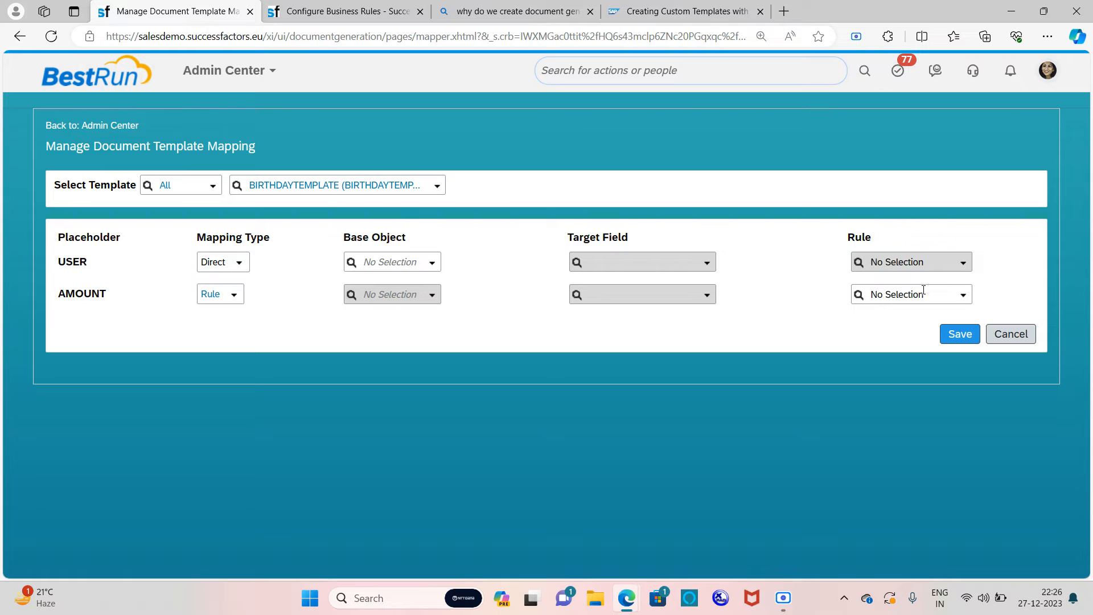
{"action": "left_click", "coordinate": [239, 262]}
{"action": "left_click", "coordinate": [240, 292]}
Step: Map USER to Display Name with Personal Information Details as the base object
{"action": "left_click", "coordinate": [432, 263]}
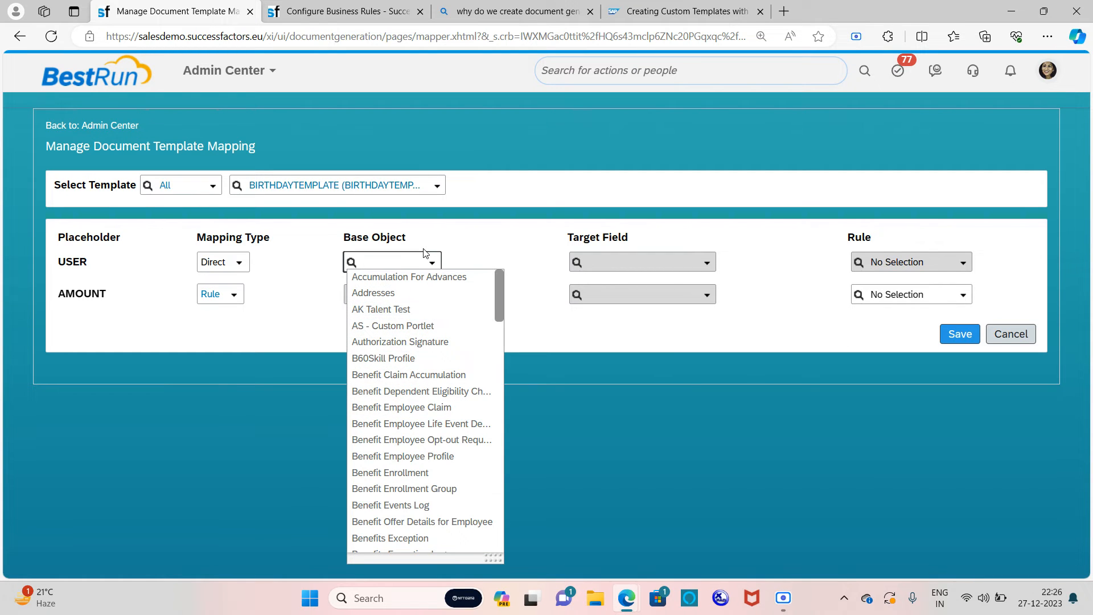
{"action": "type", "text": "perso"}
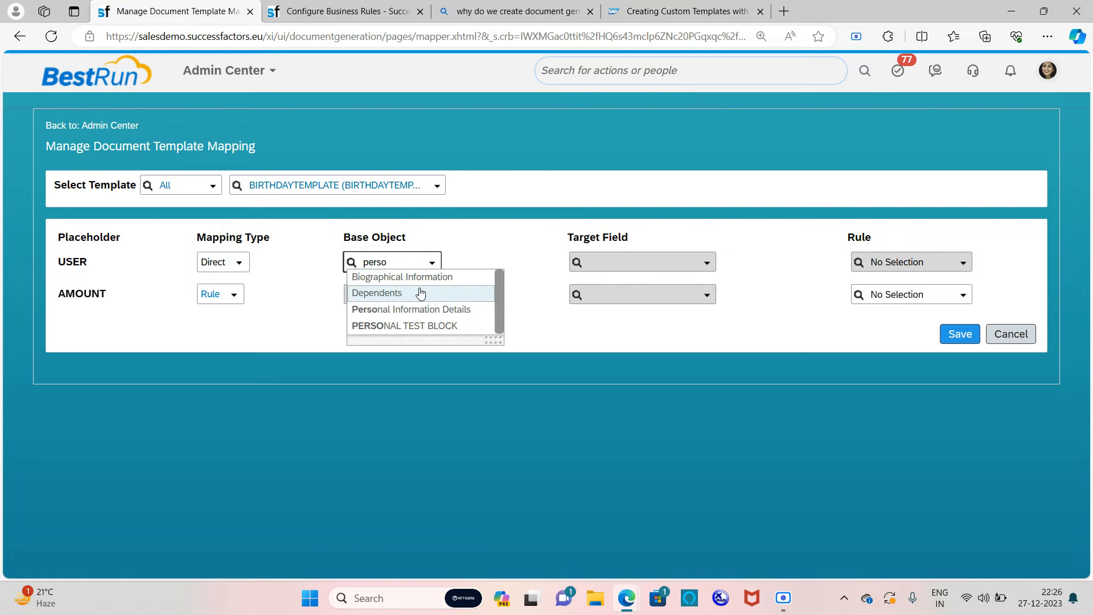
{"action": "left_click", "coordinate": [421, 315]}
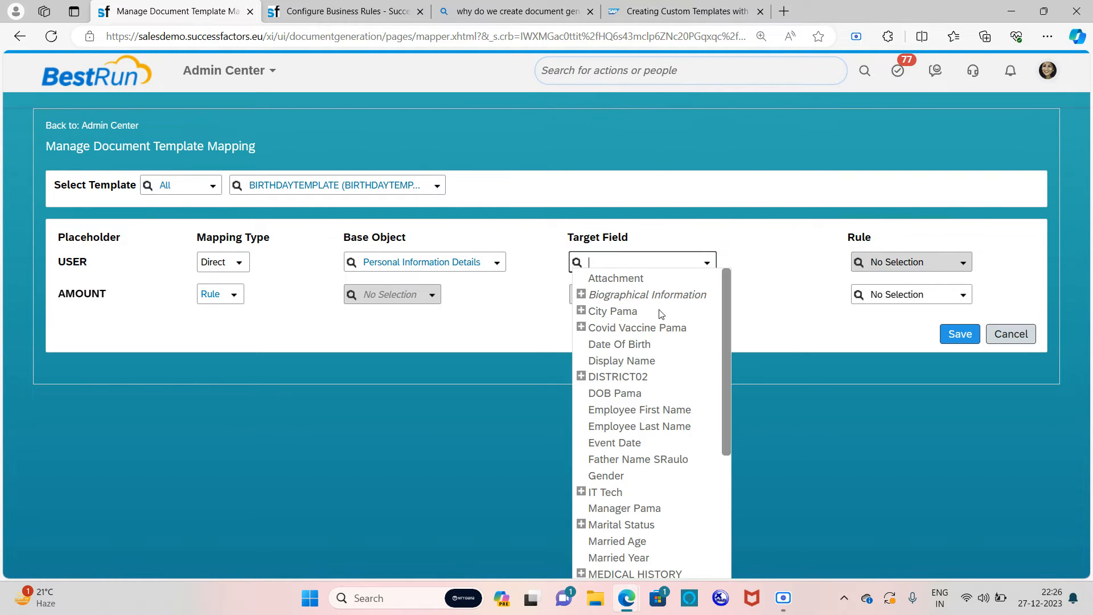
{"action": "left_click", "coordinate": [641, 362]}
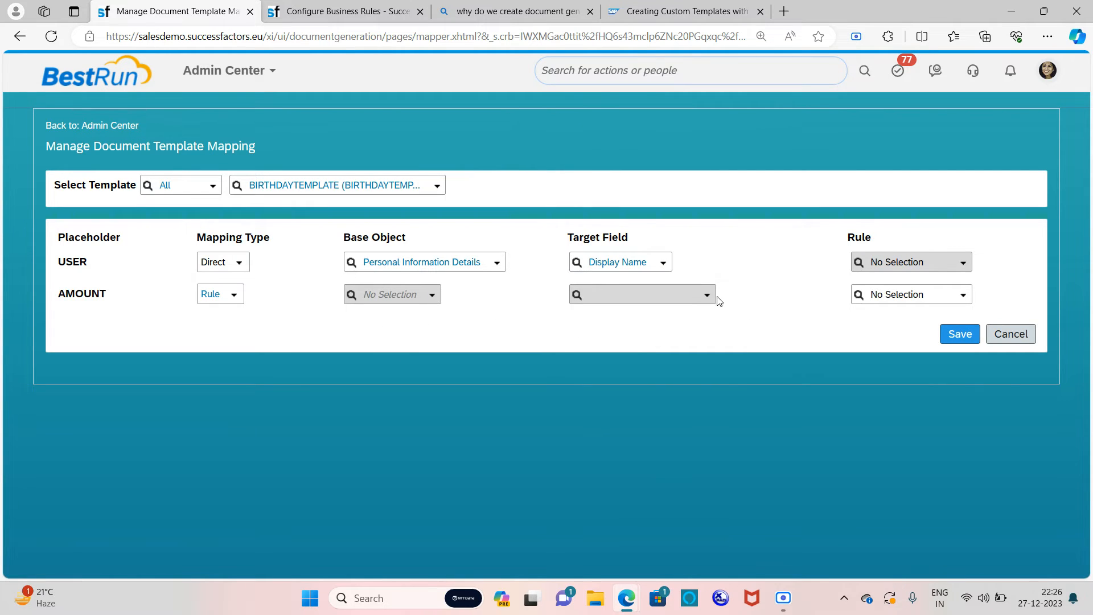
Step: Search AMOUNT's rule list for 'amo' without choosing a rule
{"action": "left_click", "coordinate": [966, 296]}
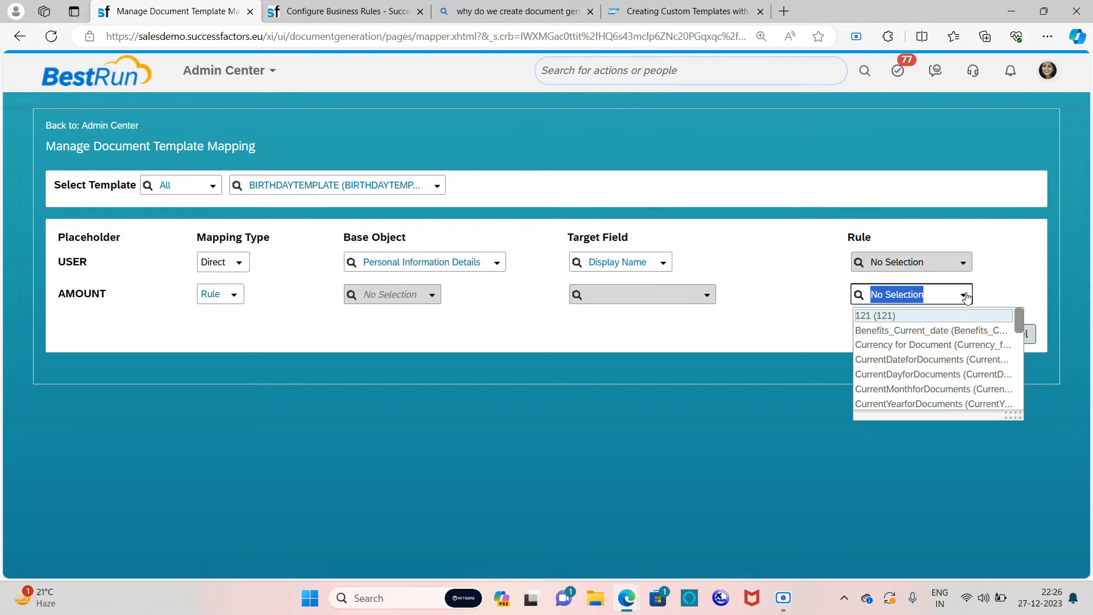
{"action": "type", "text": "a"}
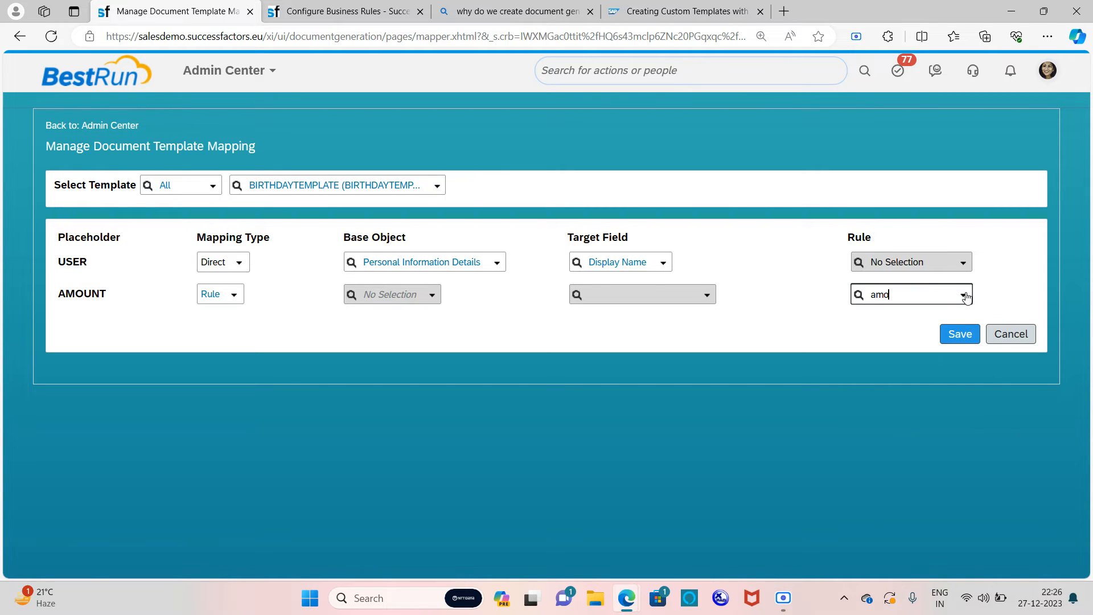
{"action": "type", "text": "mo"}
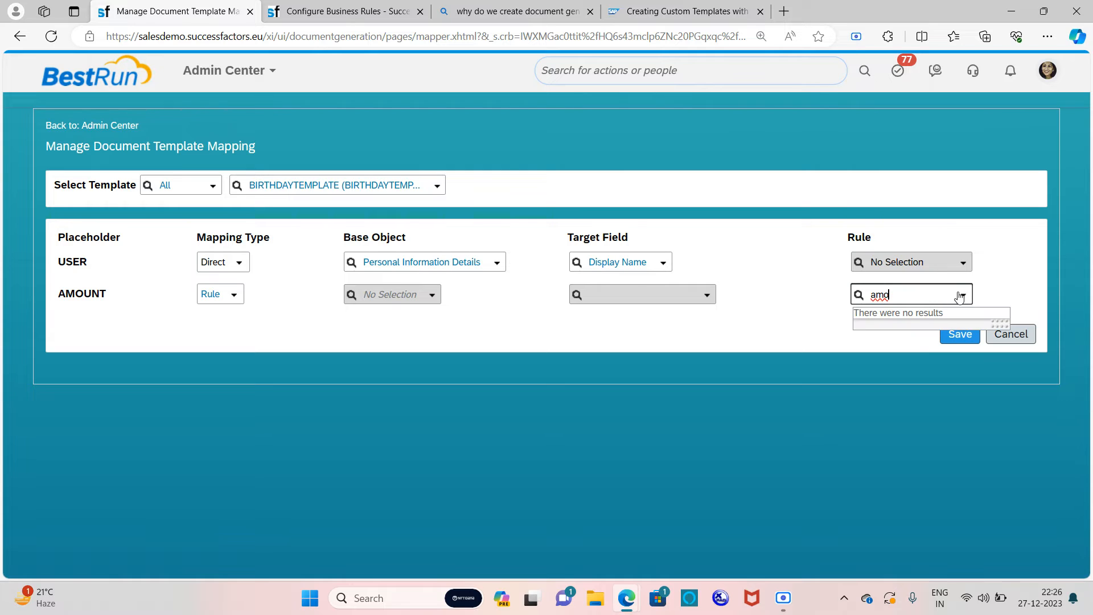
{"action": "key", "text": "BackSpace"}
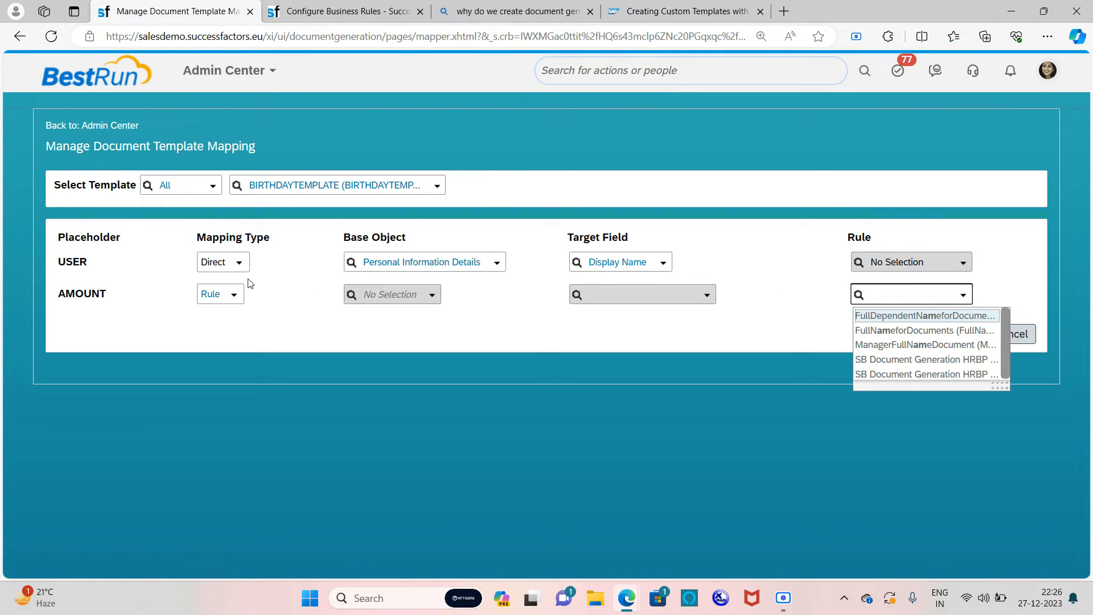
{"action": "left_click", "coordinate": [231, 297]}
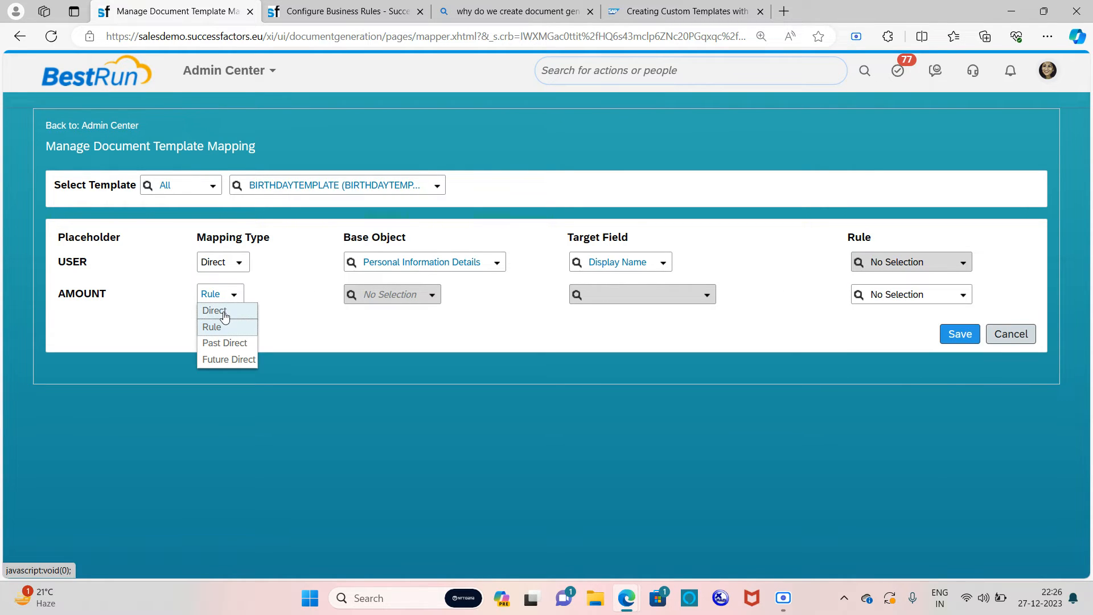
Step: Switch AMOUNT to Direct mapping with Compensation Information as its base object
{"action": "left_click", "coordinate": [231, 309]}
{"action": "left_click", "coordinate": [433, 295]}
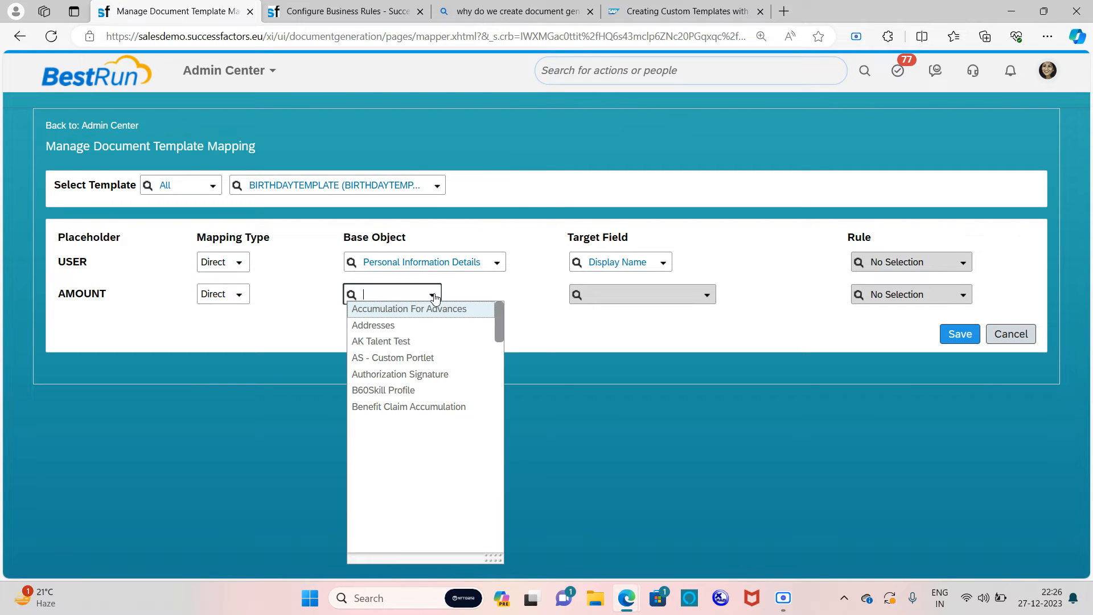
{"action": "type", "text": "comp"}
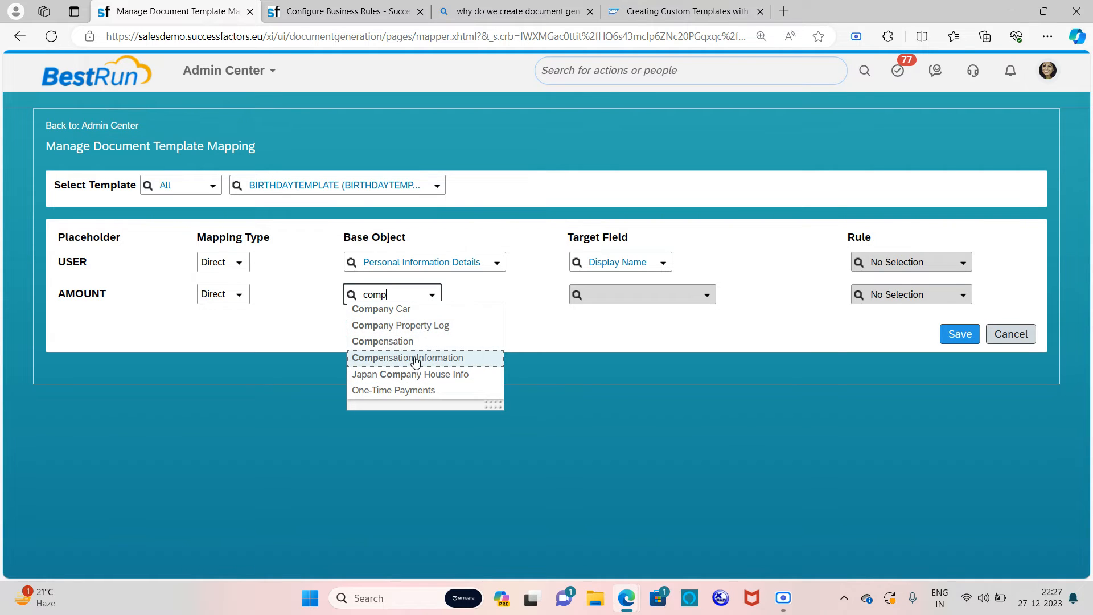
{"action": "left_click", "coordinate": [415, 357]}
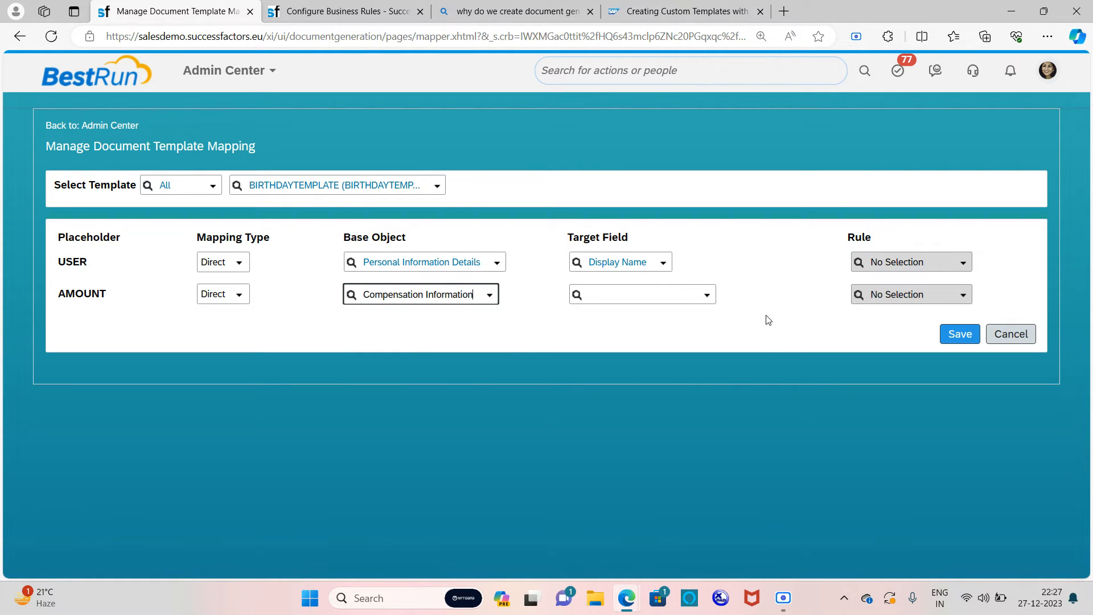
Step: Set AMOUNT's target field to AnnualizedSalary and save the BIRTHDAYTEMPLATE mapping
{"action": "left_click", "coordinate": [707, 297]}
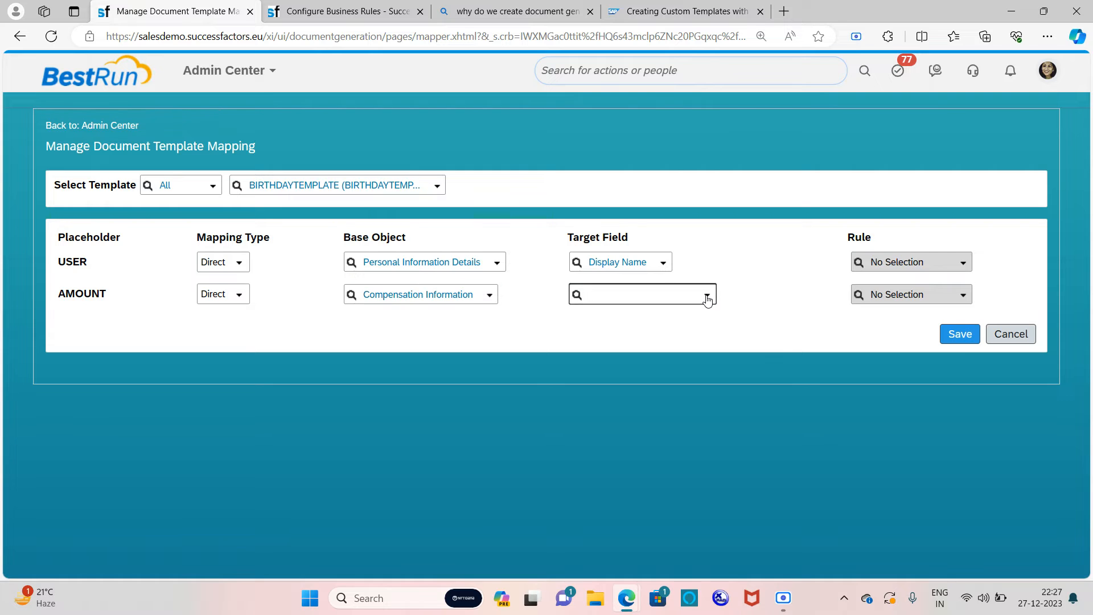
{"action": "left_click", "coordinate": [707, 300]}
{"action": "left_click", "coordinate": [707, 298]}
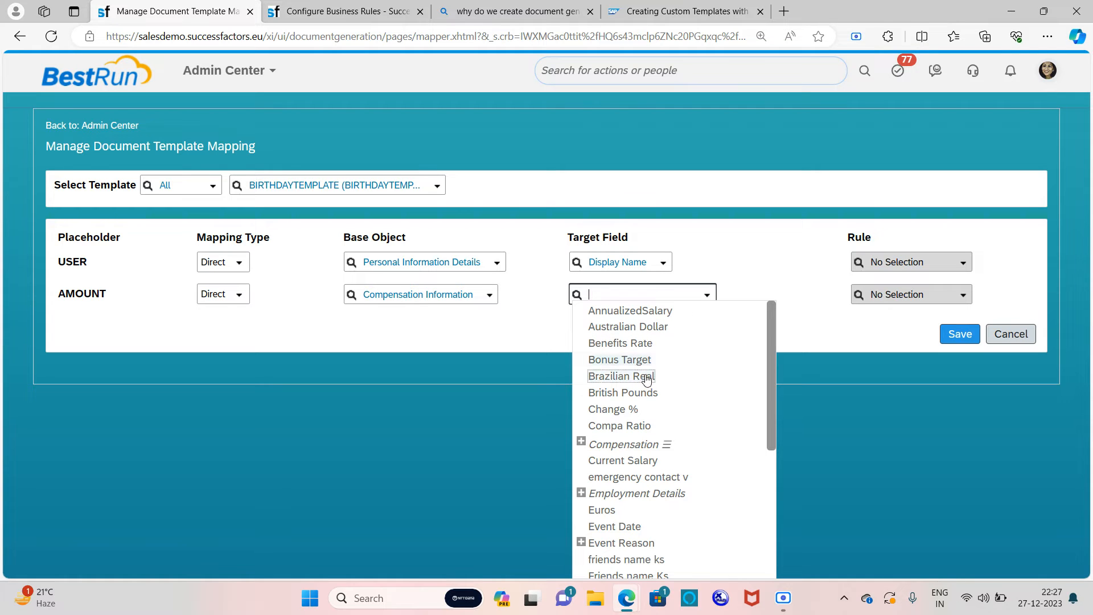
{"action": "scroll", "coordinate": [695, 431], "scroll_direction": "down", "scroll_amount": 3}
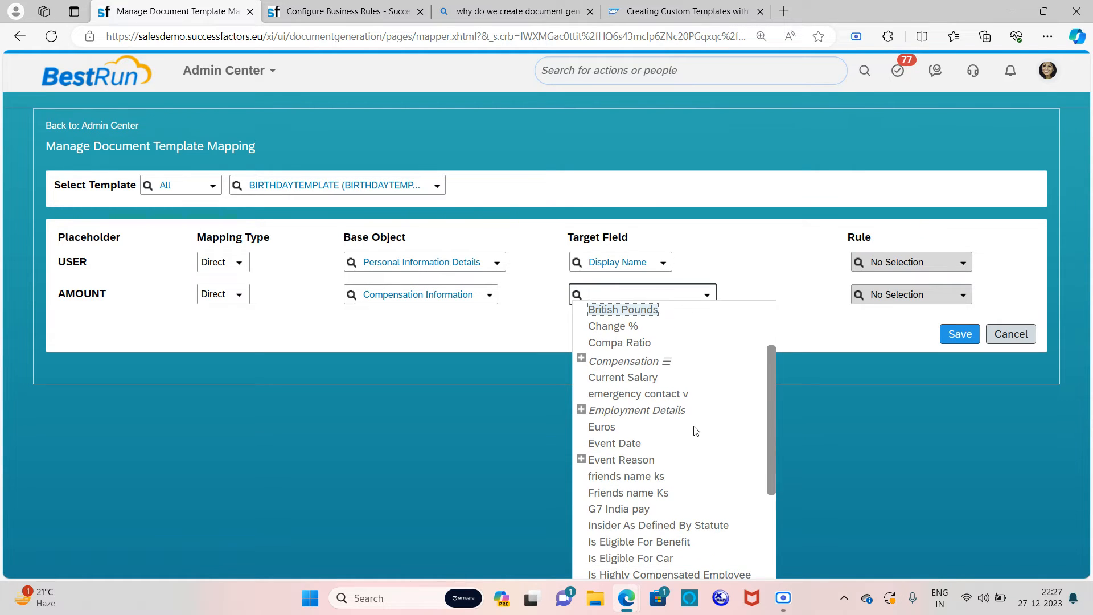
{"action": "scroll", "coordinate": [695, 431], "scroll_direction": "down", "scroll_amount": 4}
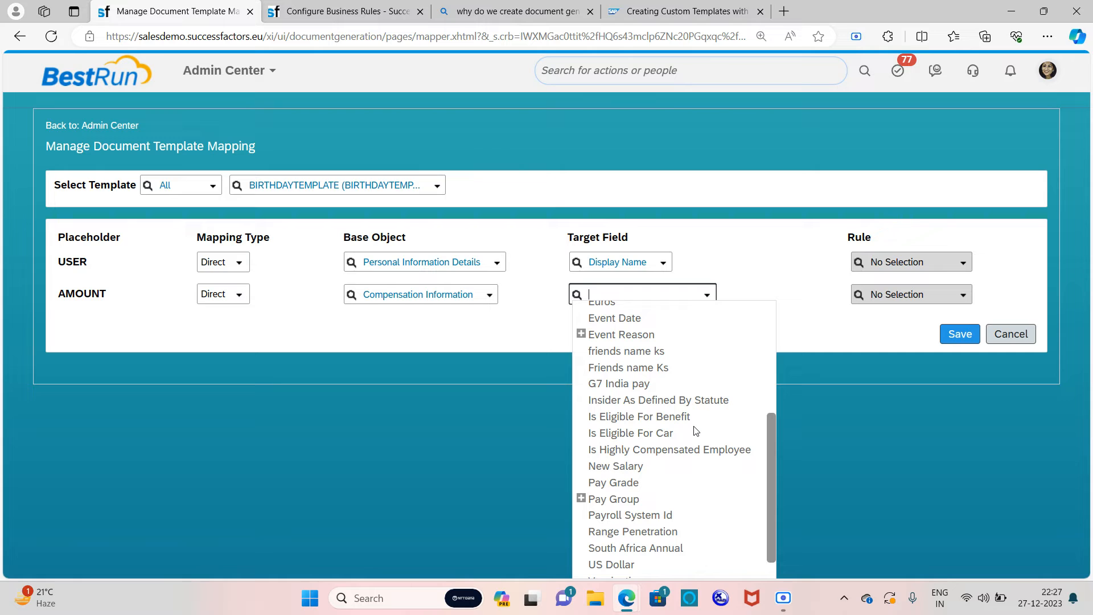
{"action": "scroll", "coordinate": [695, 431], "scroll_direction": "up", "scroll_amount": 7}
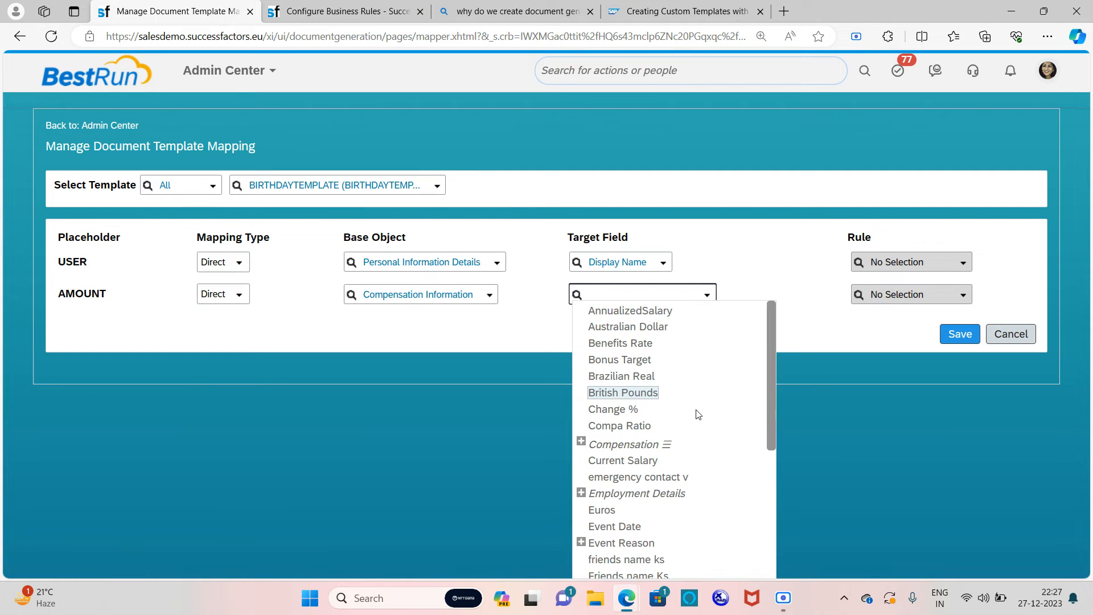
{"action": "left_click", "coordinate": [629, 311]}
{"action": "left_click", "coordinate": [959, 334]}
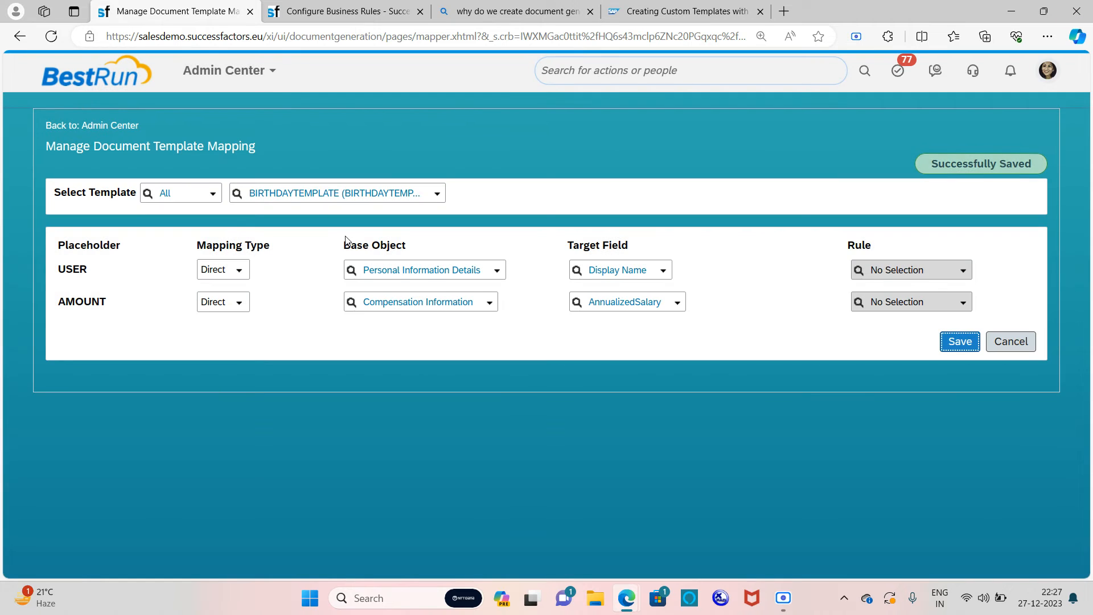
{"action": "left_click", "coordinate": [954, 339]}
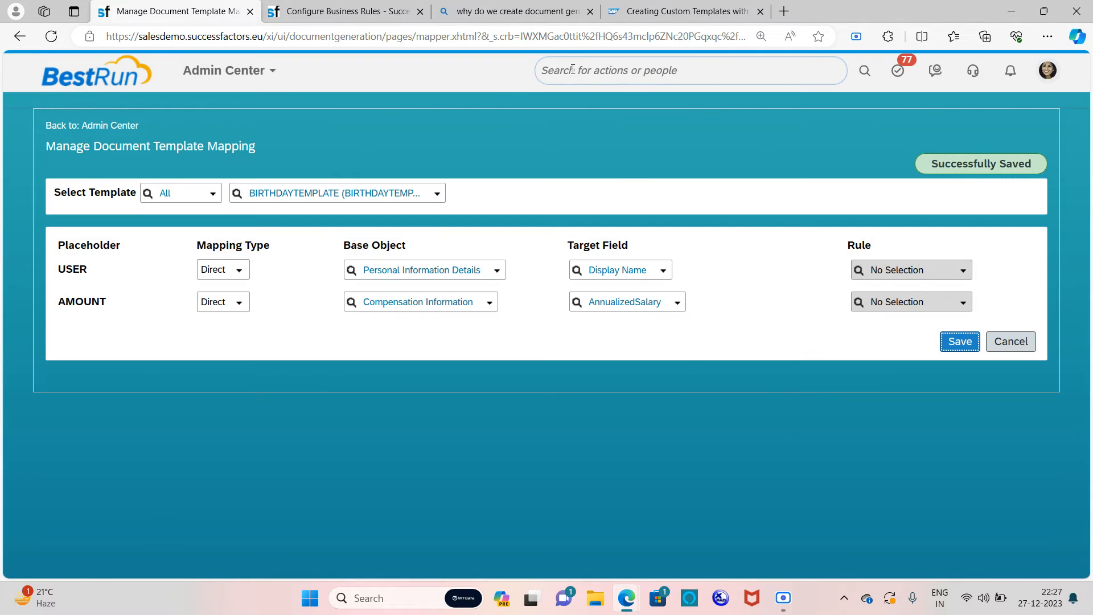
{"action": "left_click", "coordinate": [638, 79]}
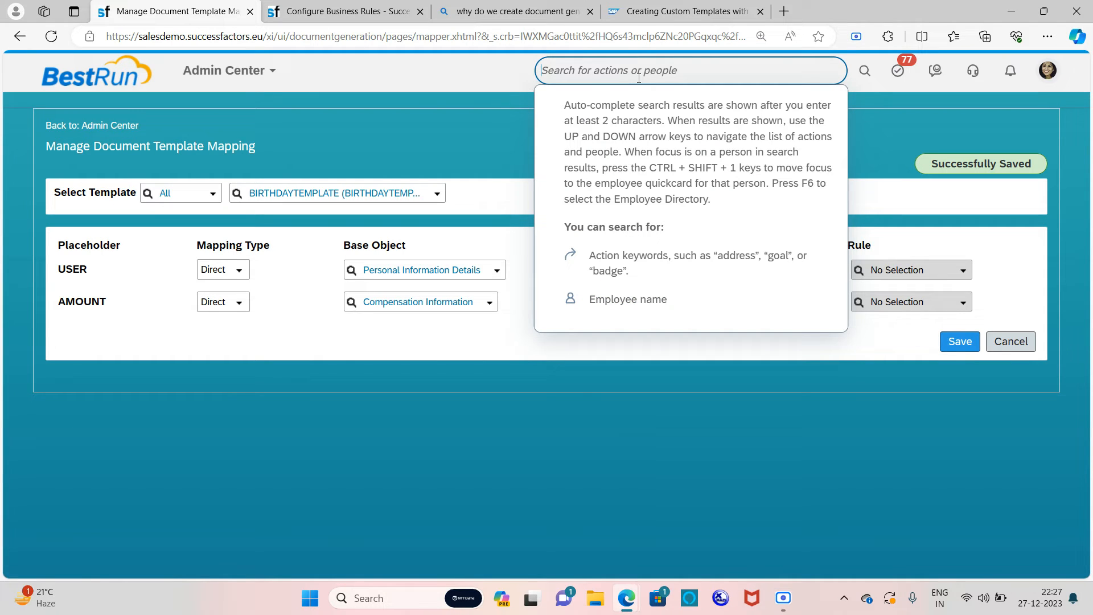
Step: Search 'document', open Document Generation - Generate Document, and select the BIRTHDAYTEMPLATE template
{"action": "type", "text": "document"}
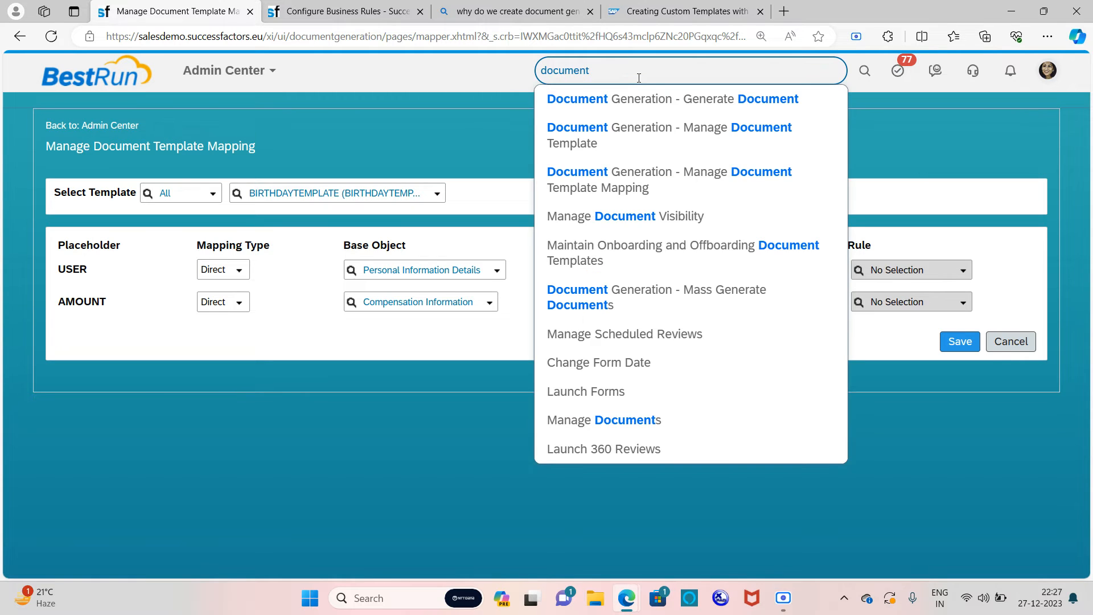
{"action": "left_click", "coordinate": [725, 106]}
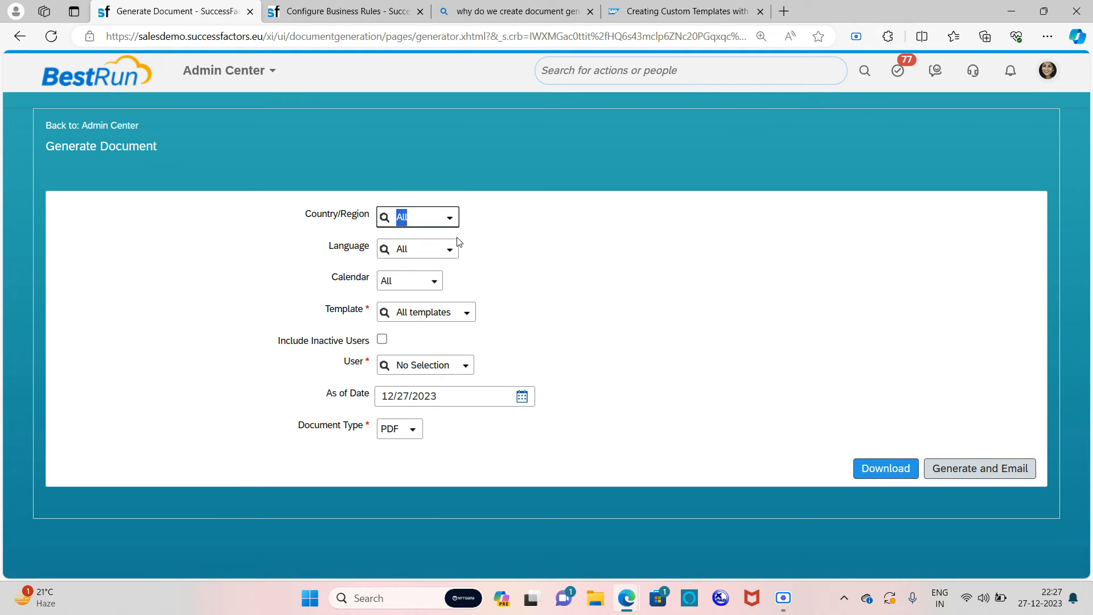
{"action": "left_click", "coordinate": [573, 272]}
{"action": "left_click", "coordinate": [468, 314]}
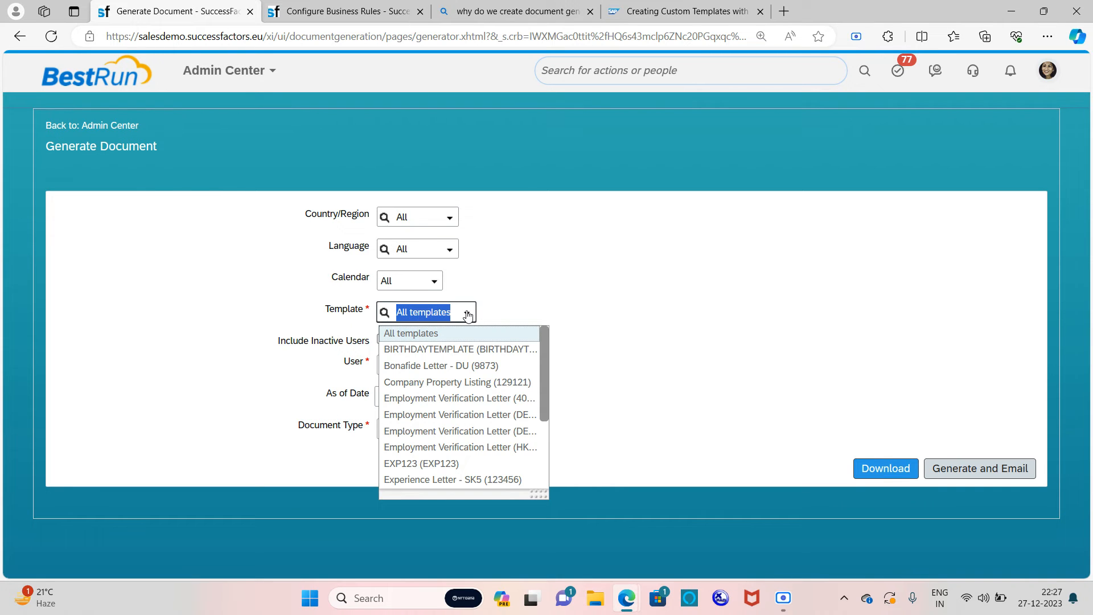
{"action": "left_click", "coordinate": [439, 355]}
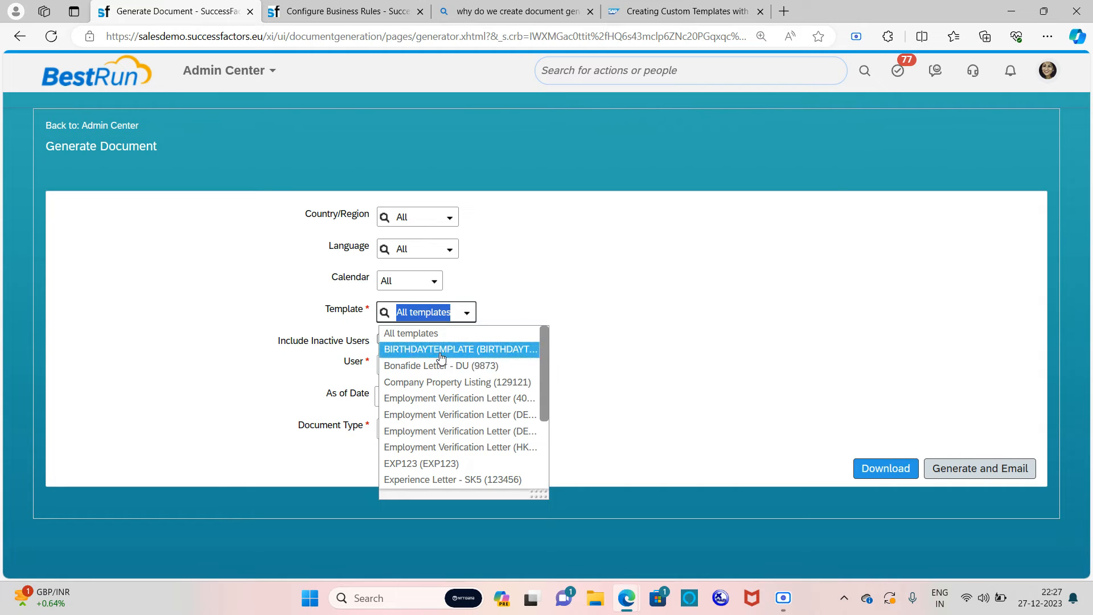
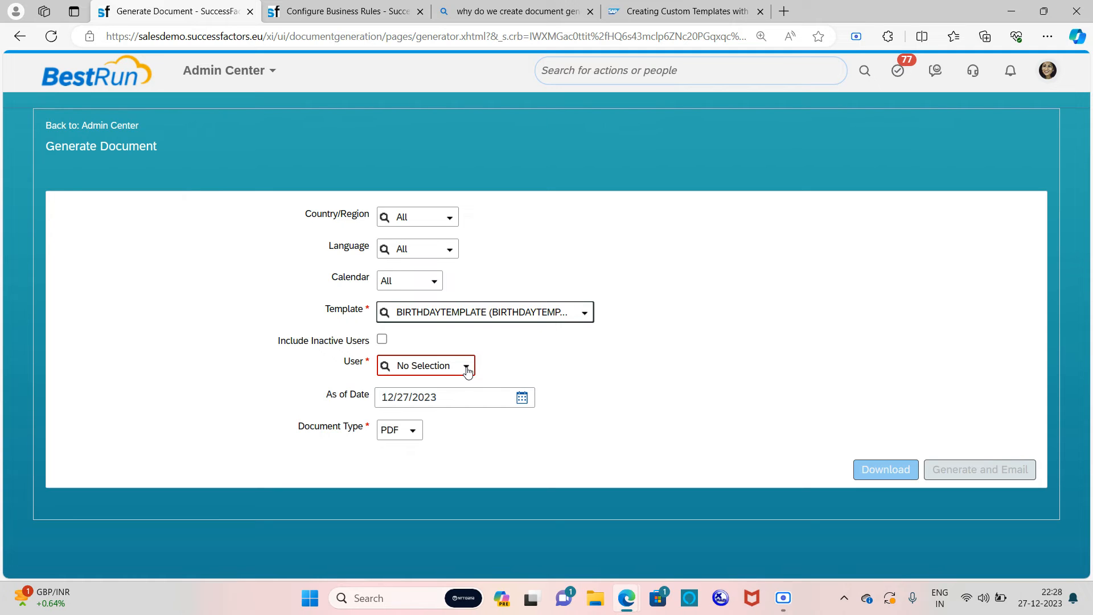
Step: Pick the employee by typing part of their name, keep PDF as document type, and download
{"action": "left_click", "coordinate": [468, 370]}
{"action": "type", "text": "sara"}
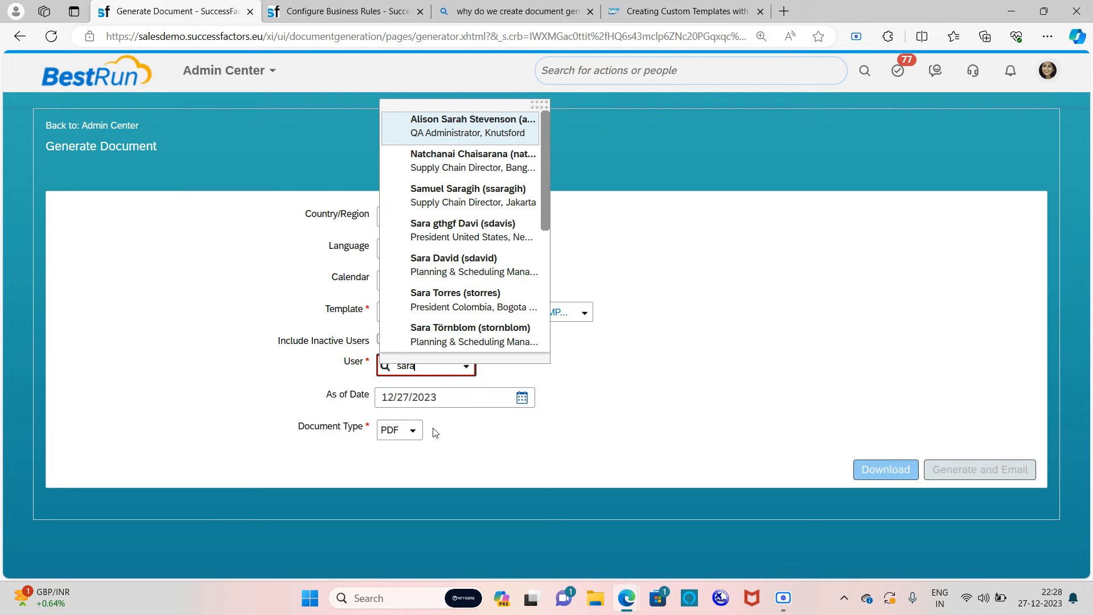
{"action": "left_click", "coordinate": [426, 264]}
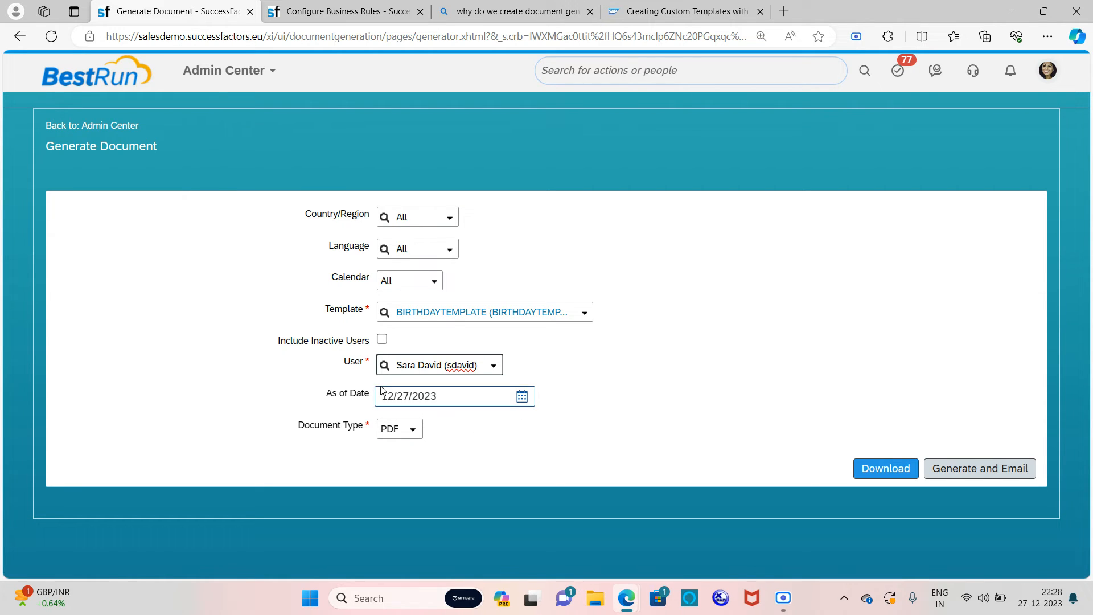
{"action": "left_click", "coordinate": [415, 431]}
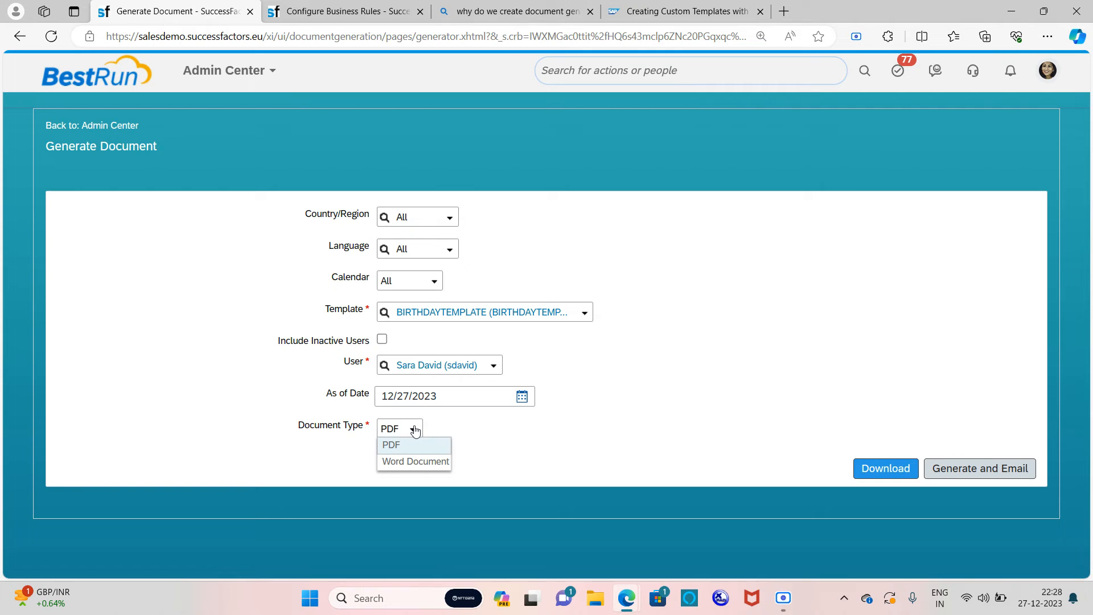
{"action": "left_click", "coordinate": [434, 450]}
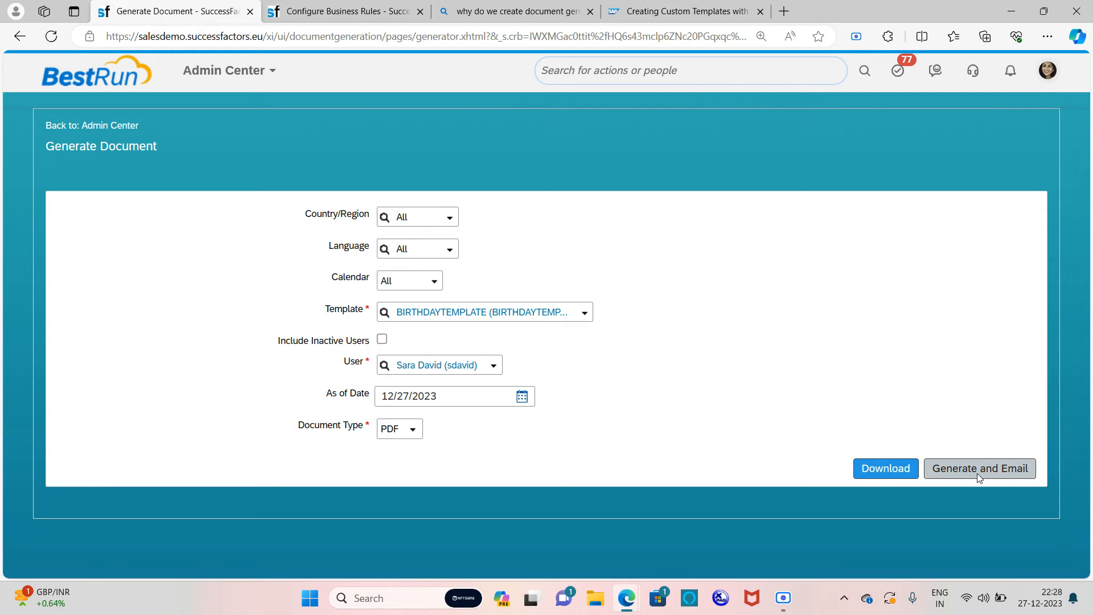
{"action": "left_click", "coordinate": [871, 468]}
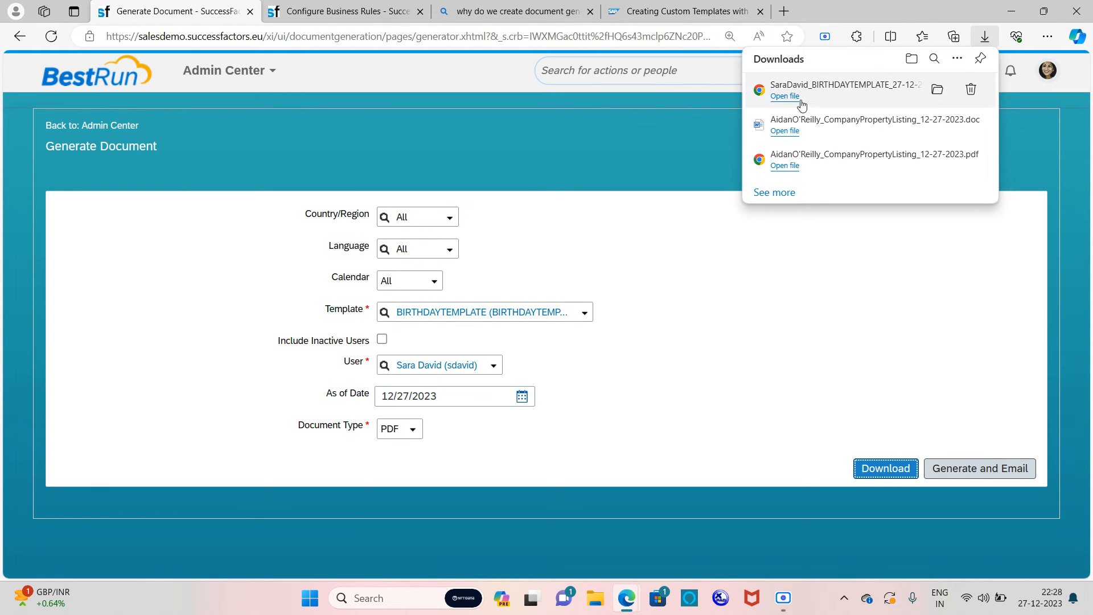
Step: Open the downloaded PDF, check the greeting name and the 600 token amount, then close it
{"action": "left_click", "coordinate": [785, 96]}
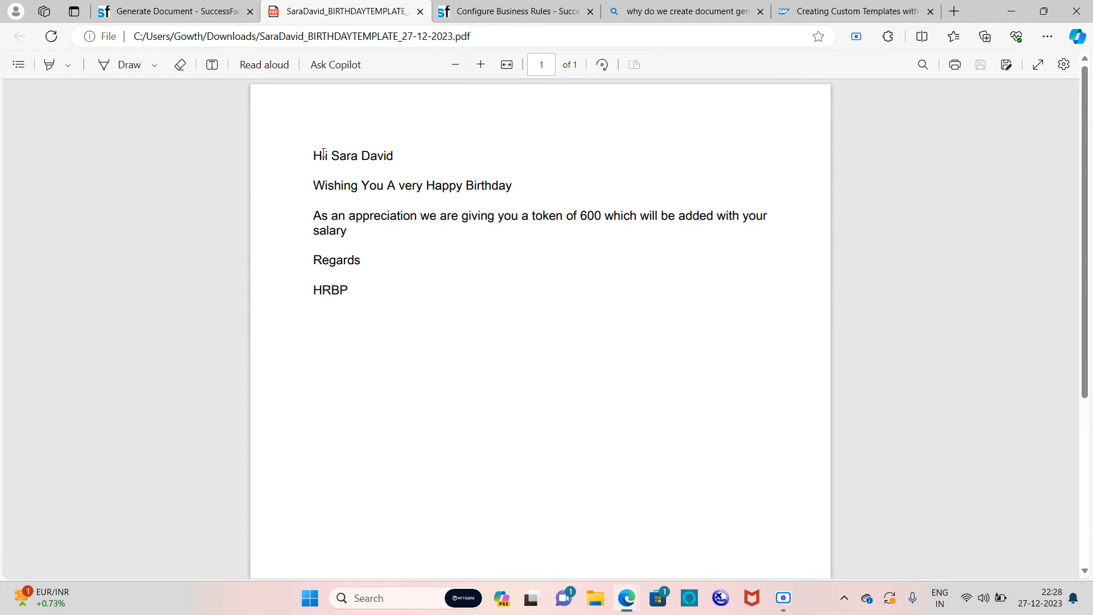
{"action": "left_click_drag", "start_coordinate": [335, 154], "coordinate": [394, 155]}
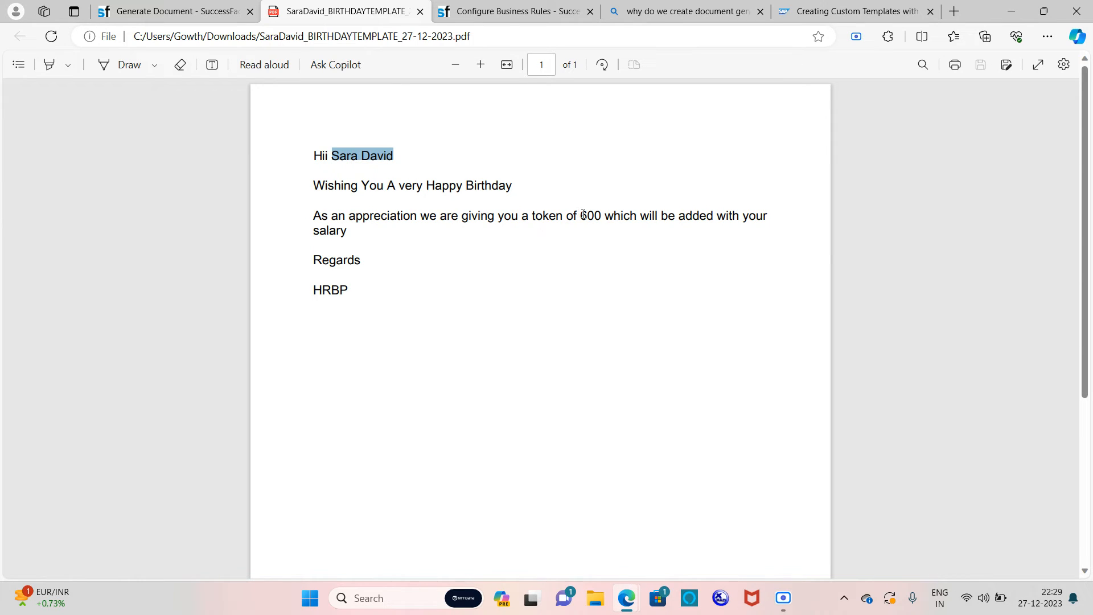
{"action": "left_click_drag", "start_coordinate": [580, 214], "coordinate": [598, 215]}
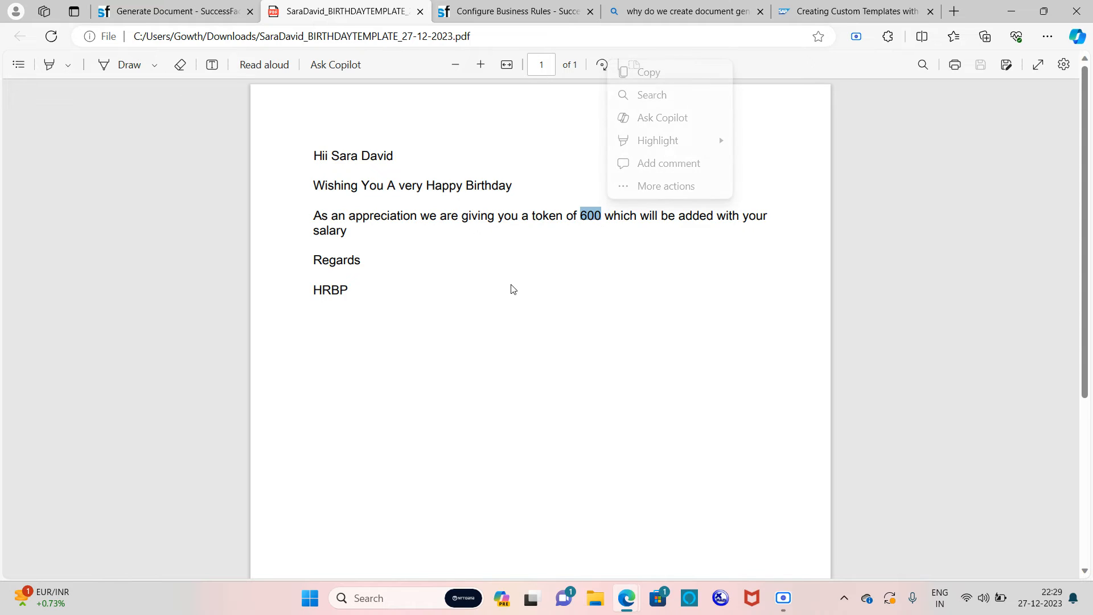
{"action": "left_click", "coordinate": [543, 335]}
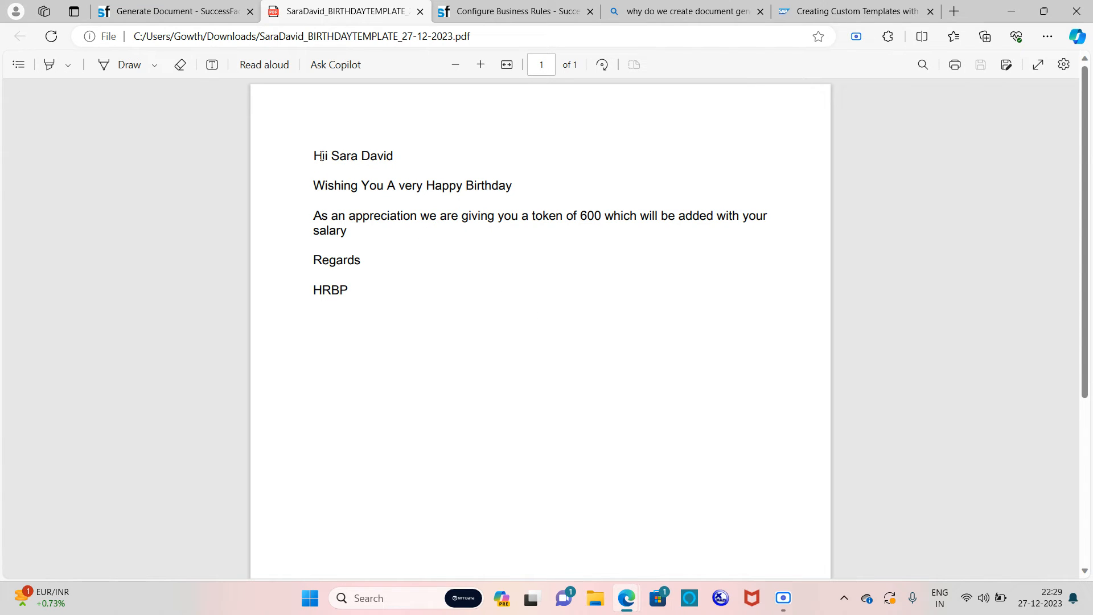
{"action": "left_click_drag", "start_coordinate": [315, 153], "coordinate": [642, 273]}
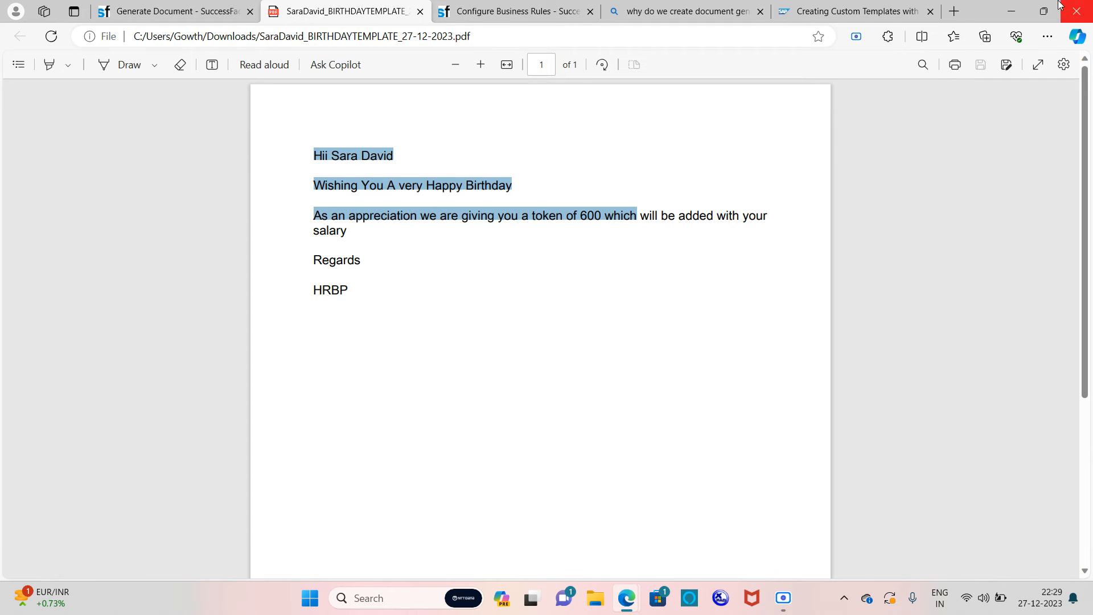
{"action": "left_click", "coordinate": [420, 11]}
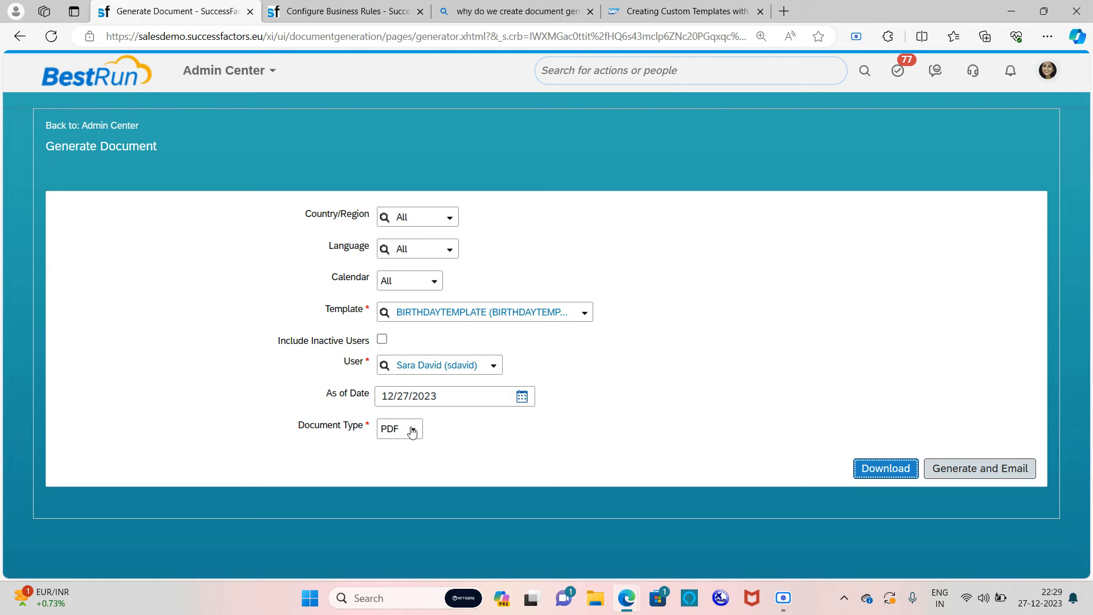
Step: Change the Document Type to Word Document and download the birthday letter
{"action": "left_click", "coordinate": [409, 432]}
{"action": "left_click", "coordinate": [408, 466]}
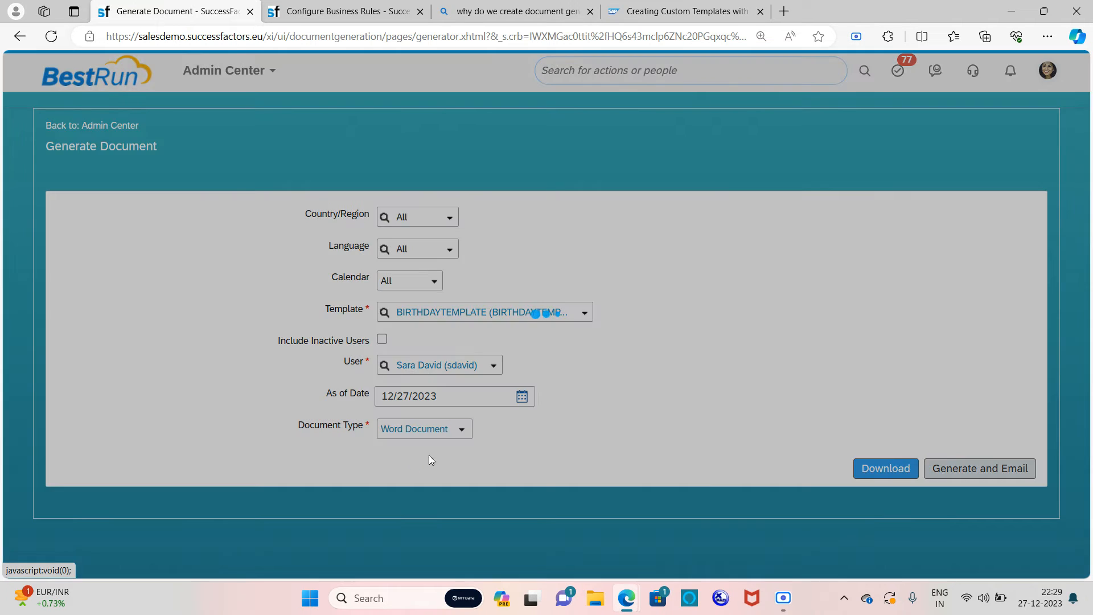
{"action": "left_click", "coordinate": [891, 467]}
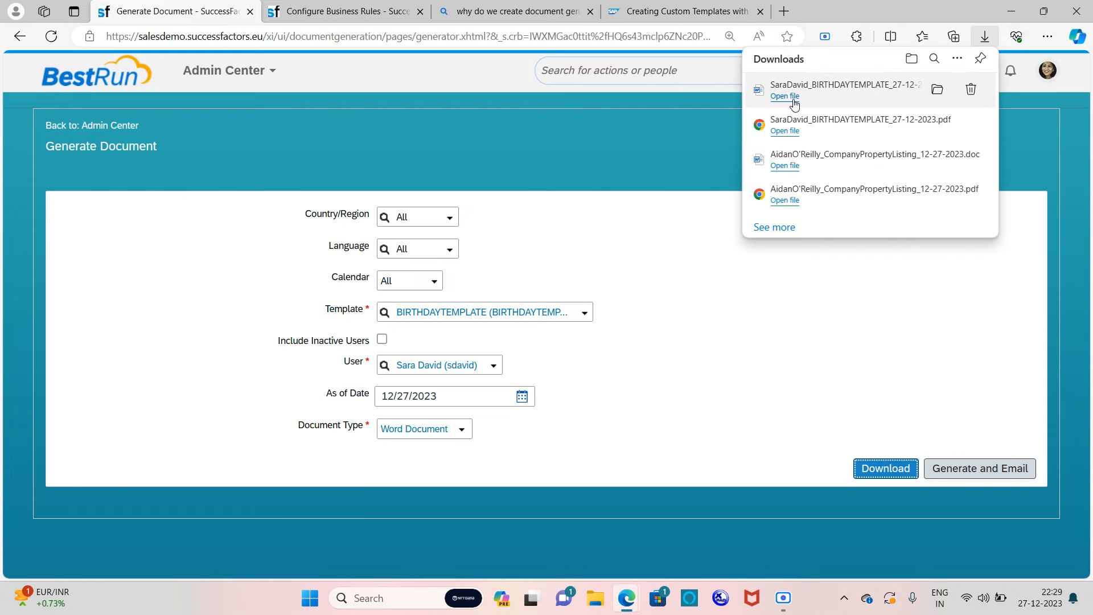
Step: Open the downloaded Word letter, review its text, then minimize Word
{"action": "left_click", "coordinate": [792, 97]}
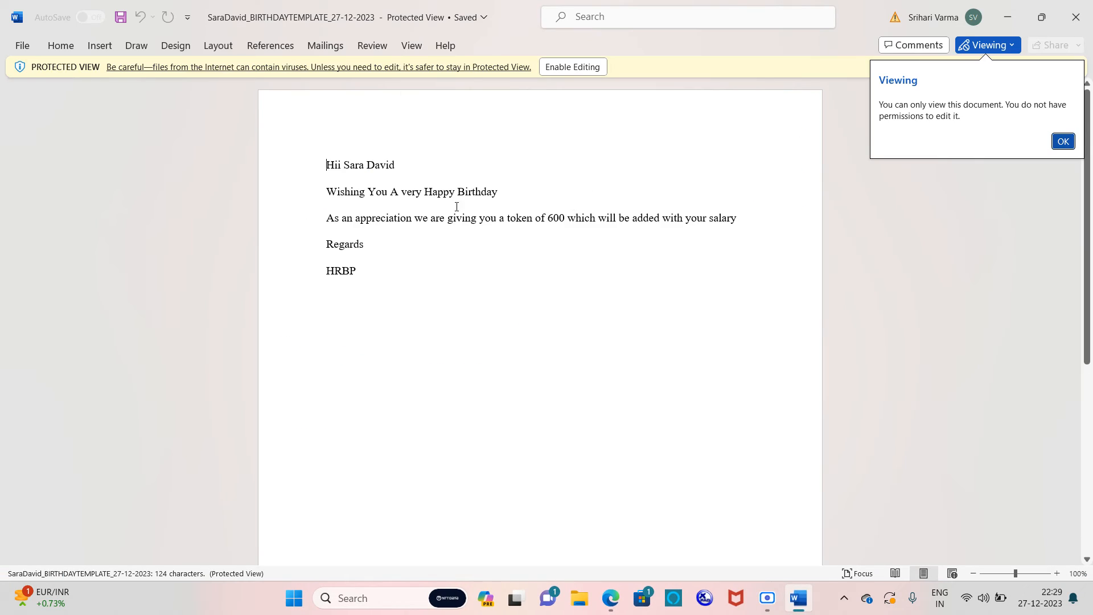
{"action": "left_click_drag", "start_coordinate": [319, 157], "coordinate": [520, 278]}
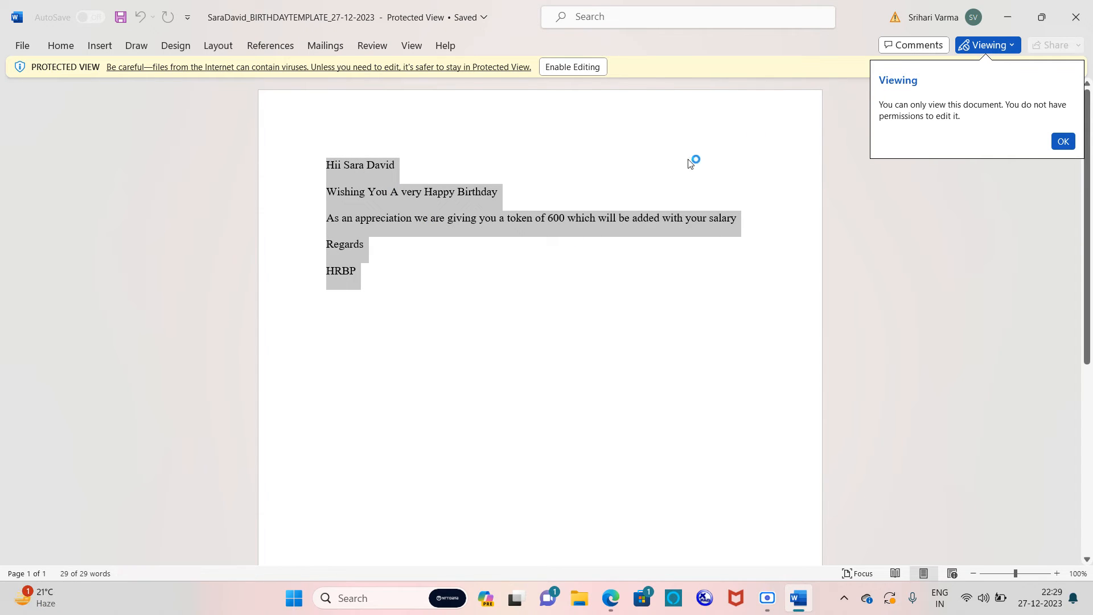
{"action": "left_click", "coordinate": [1010, 21]}
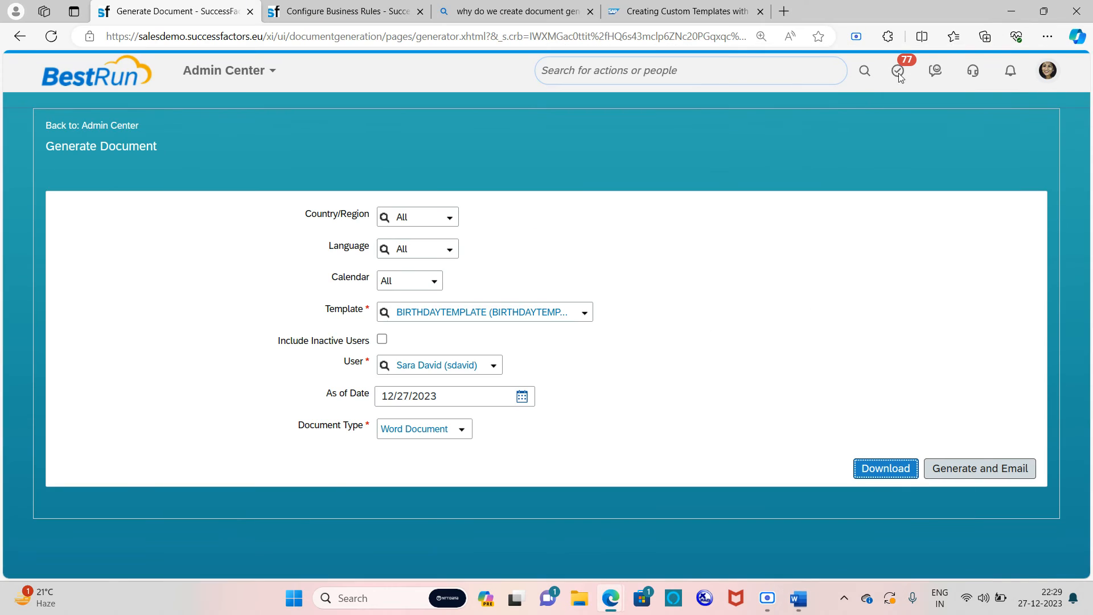
{"action": "left_click", "coordinate": [459, 432]}
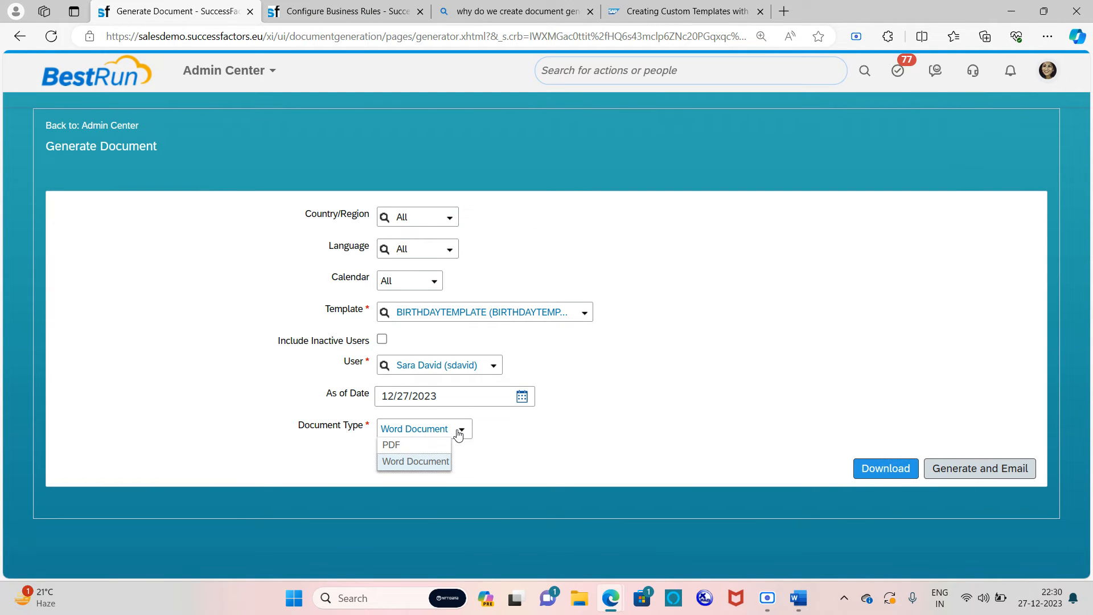
{"action": "left_click", "coordinate": [424, 447]}
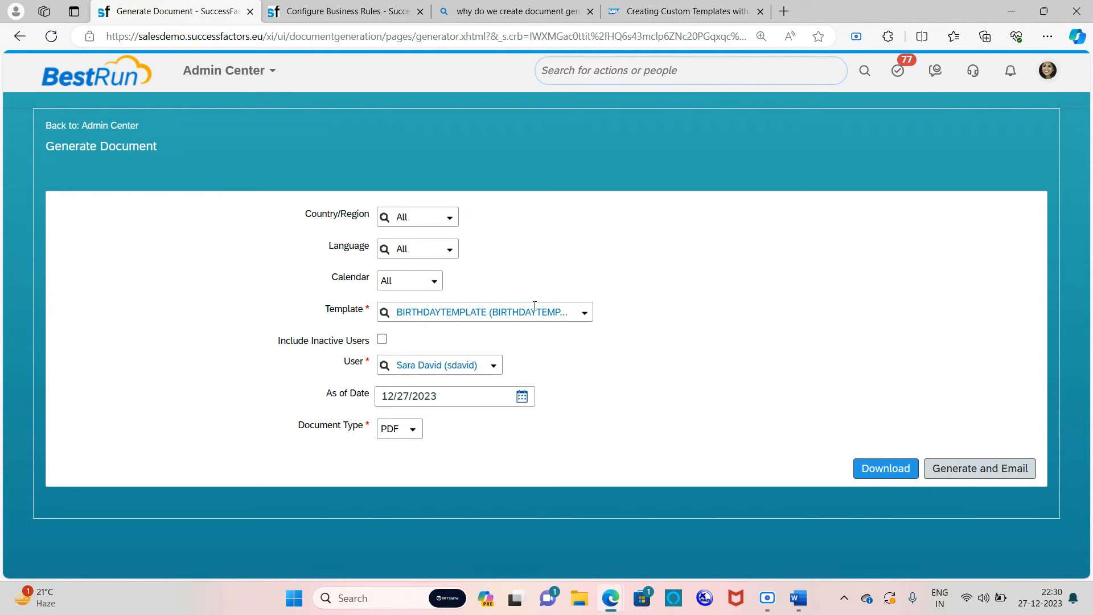
{"action": "left_click", "coordinate": [415, 434]}
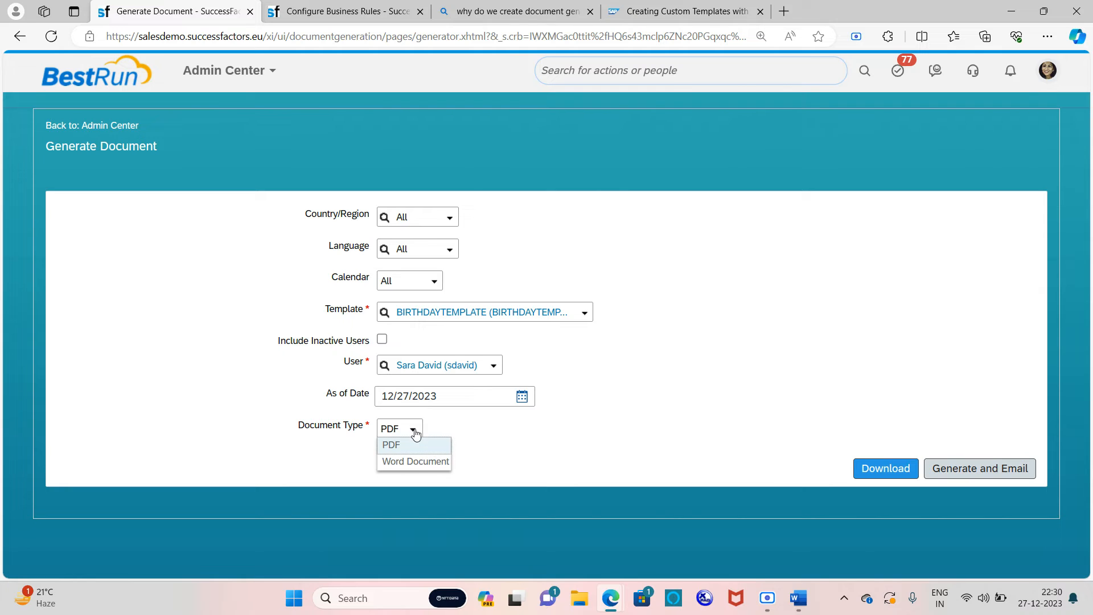
{"action": "left_click", "coordinate": [419, 458]}
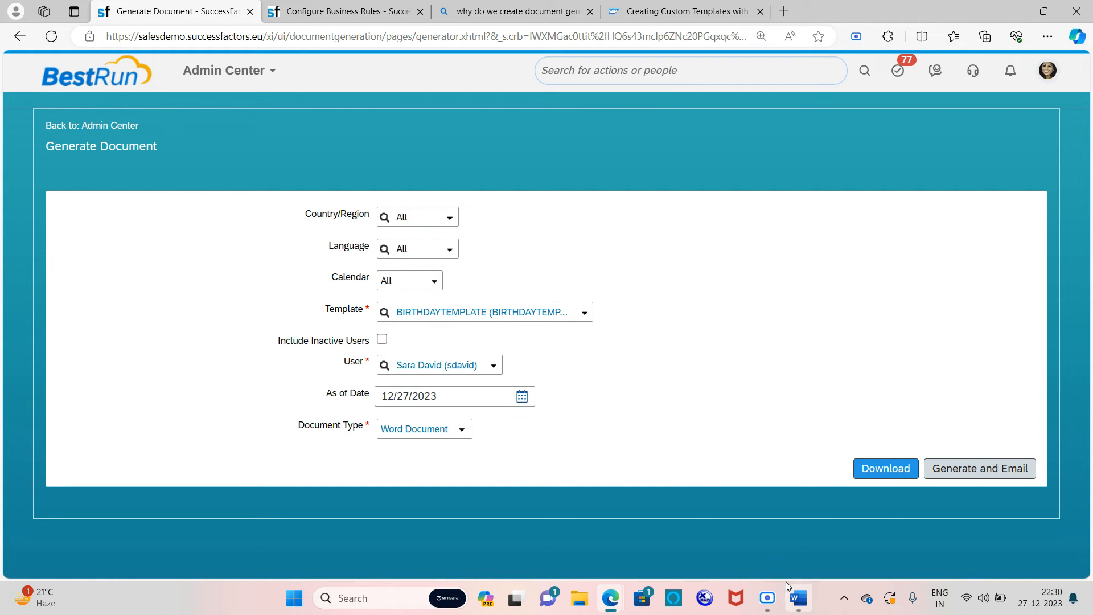
Step: Restore the Word birthday letter to look it over, then open File Explorer
{"action": "mouse_move", "coordinate": [796, 601]}
{"action": "left_click", "coordinate": [797, 553]}
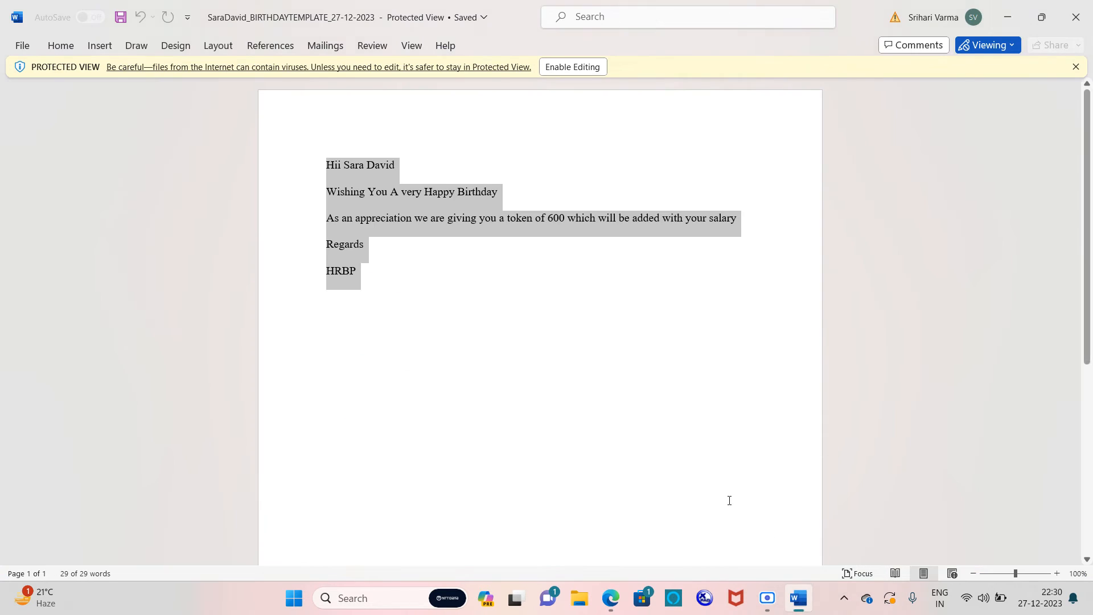
{"action": "left_click", "coordinate": [330, 166]}
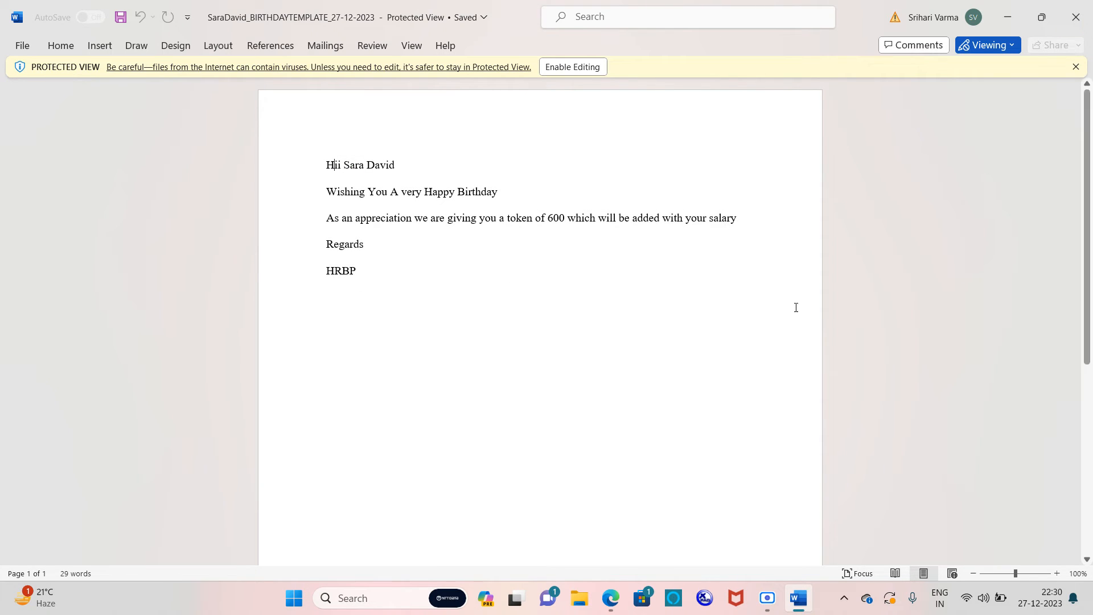
{"action": "left_click", "coordinate": [580, 598]}
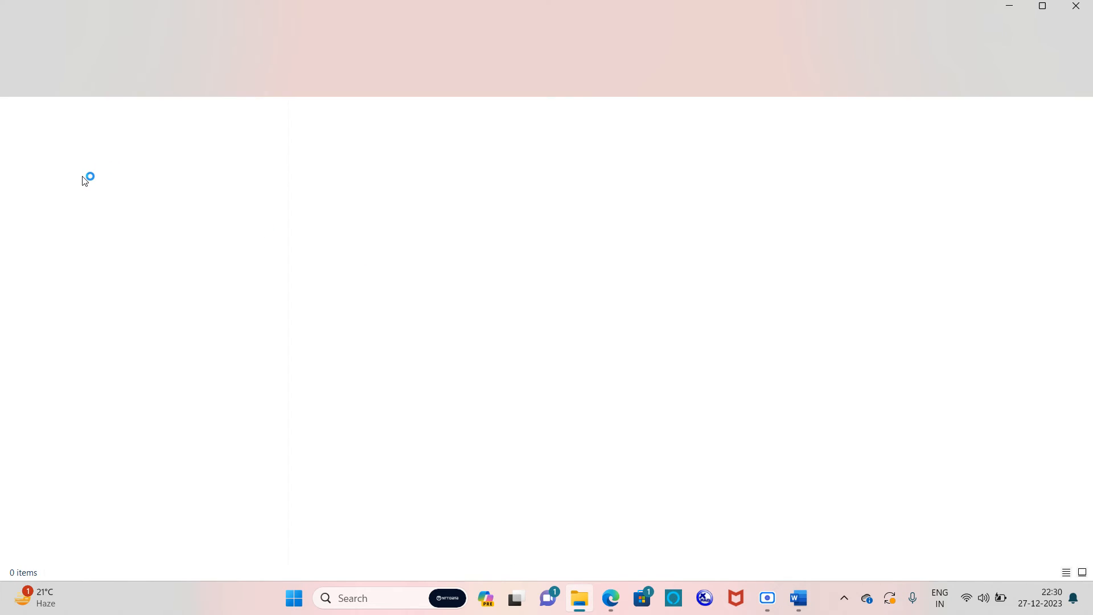
Step: Open the birthday PDF from Downloads, check its opening lines, and close it
{"action": "left_click", "coordinate": [77, 198]}
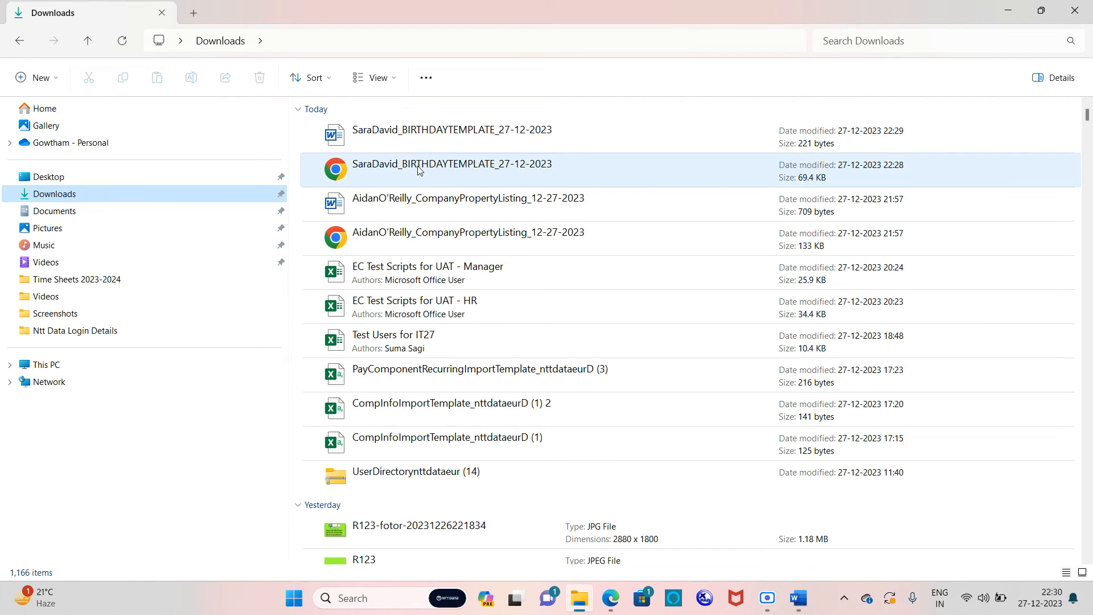
{"action": "double_click", "coordinate": [418, 166]}
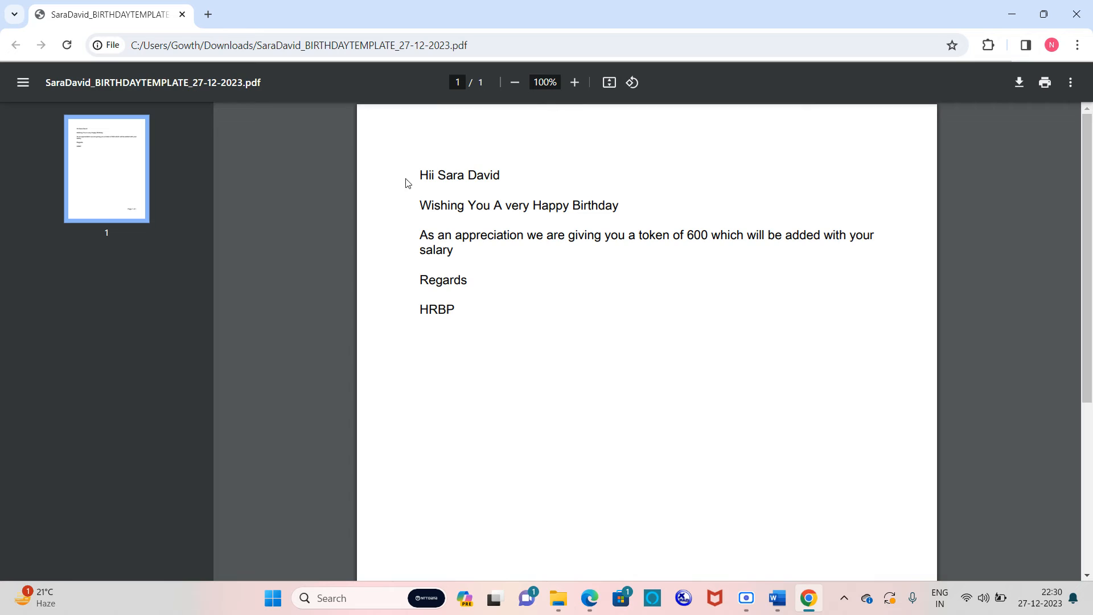
{"action": "left_click_drag", "start_coordinate": [420, 174], "coordinate": [543, 236]}
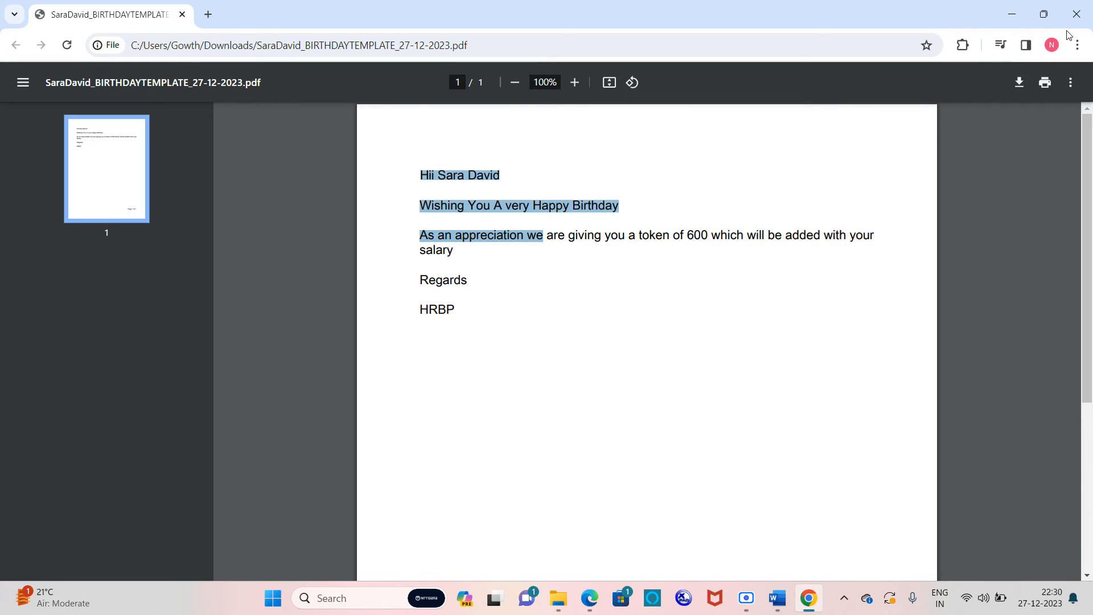
{"action": "left_click", "coordinate": [1076, 14]}
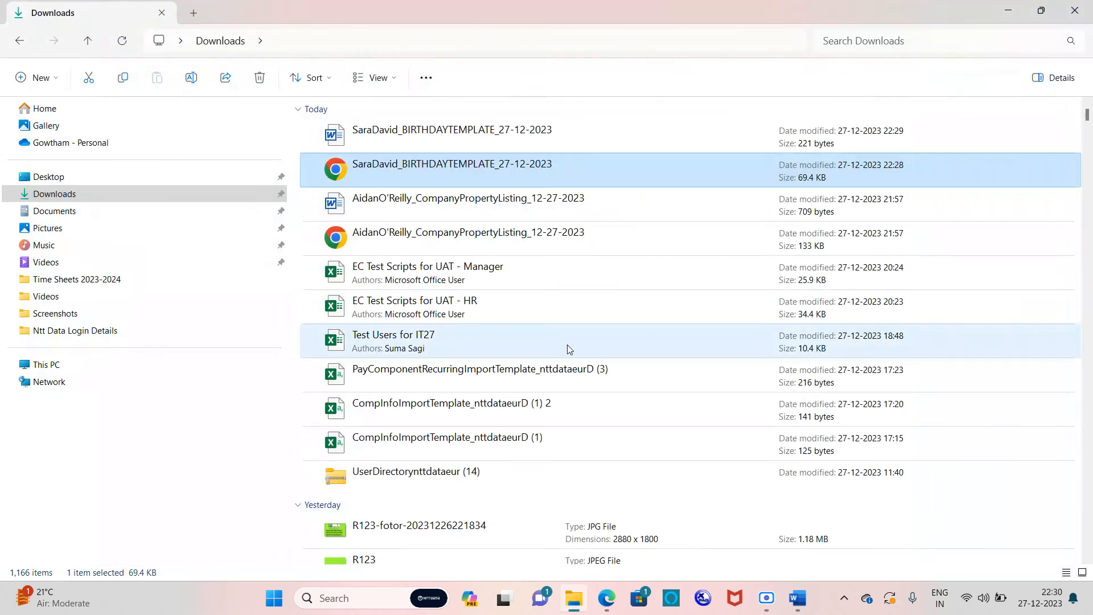
Step: Open the birthday Word file from Downloads to compare, then return to the Generate Document window
{"action": "double_click", "coordinate": [521, 135]}
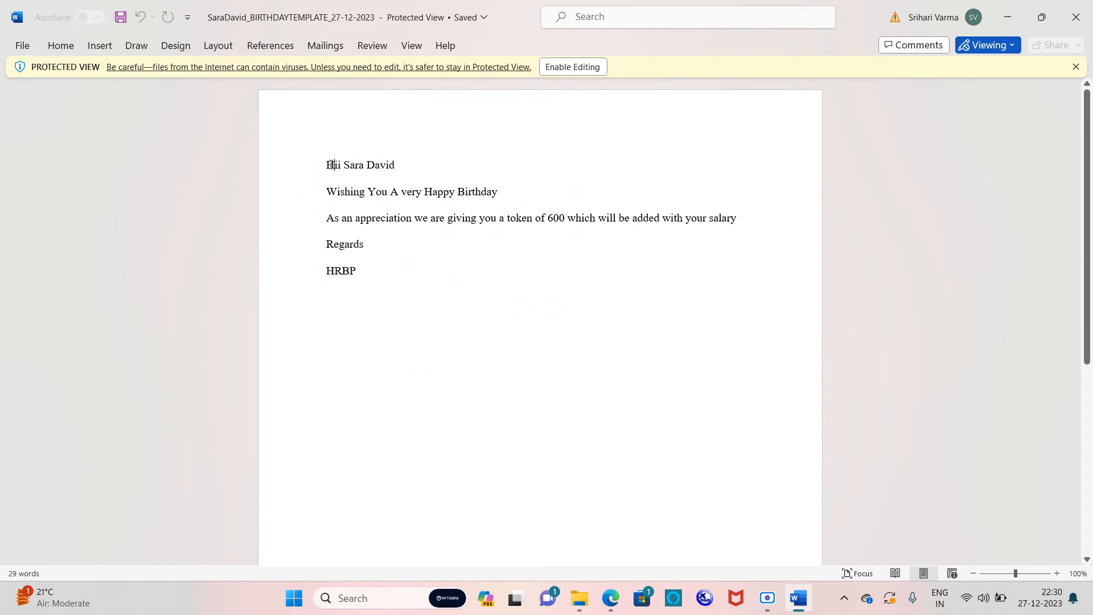
{"action": "left_click_drag", "start_coordinate": [318, 166], "coordinate": [515, 252]}
{"action": "left_click", "coordinate": [488, 291]}
{"action": "left_click", "coordinate": [1007, 17]}
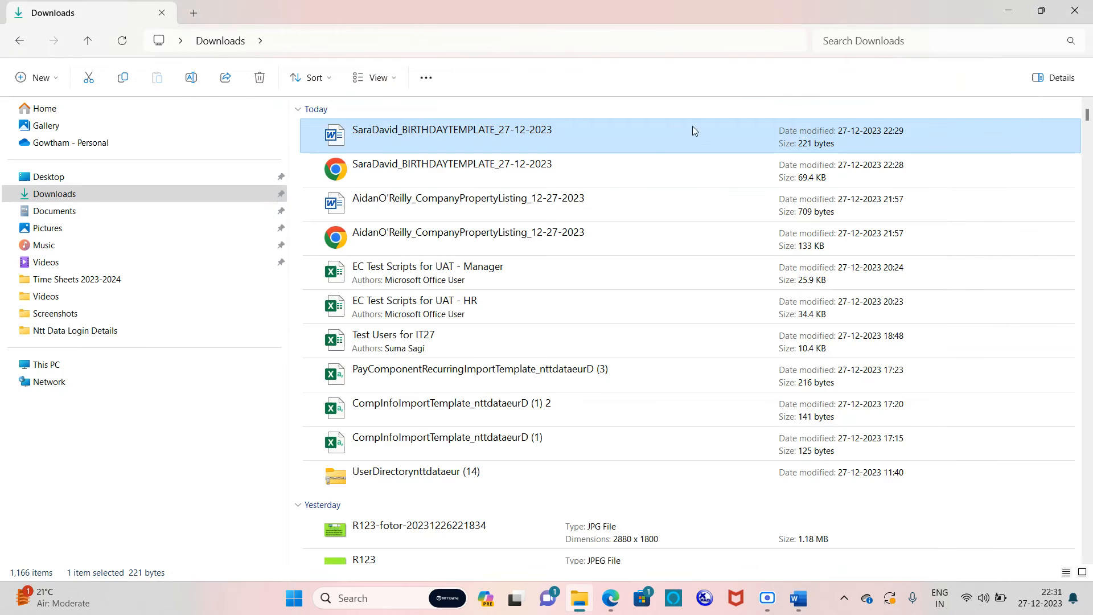
{"action": "key", "text": "alt+Tab"}
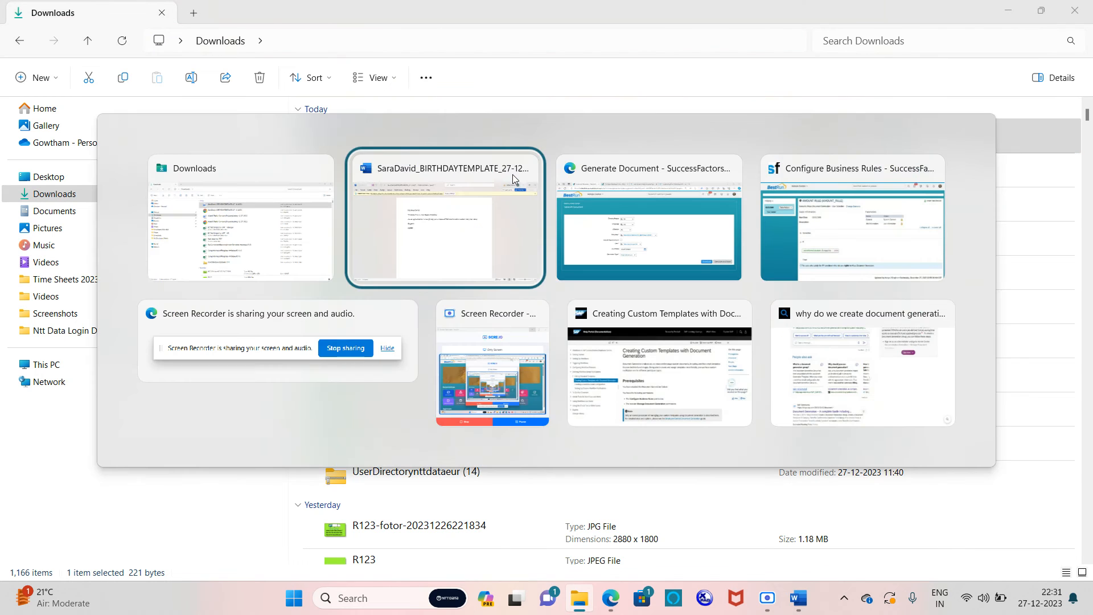
{"action": "key", "text": "alt+Tab"}
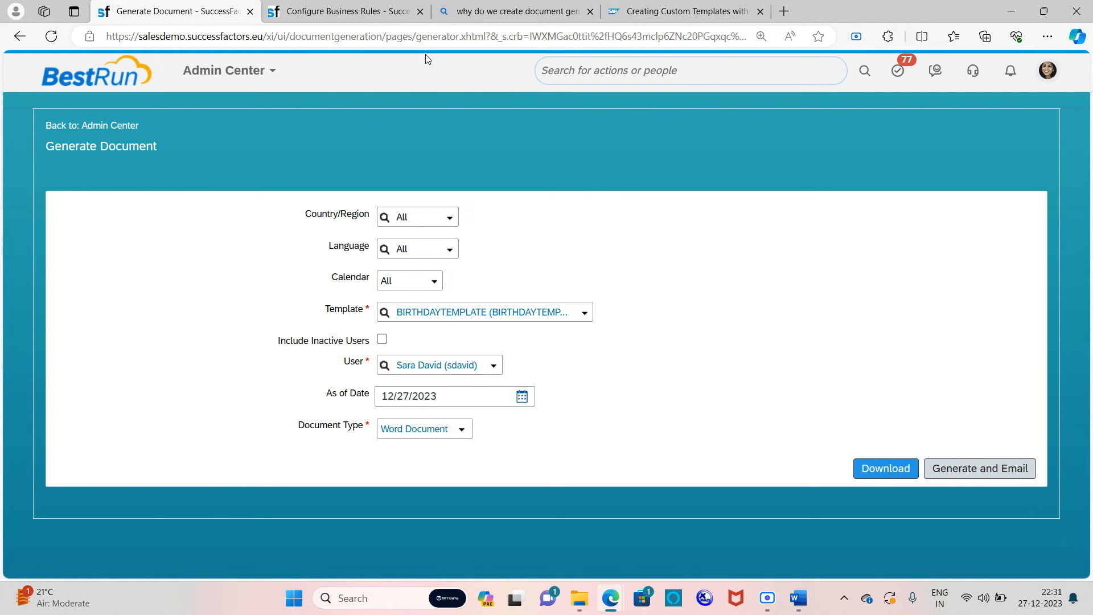
Step: From the Configure Business Rules page, search the employee's name and open their People Profile
{"action": "left_click", "coordinate": [333, 10]}
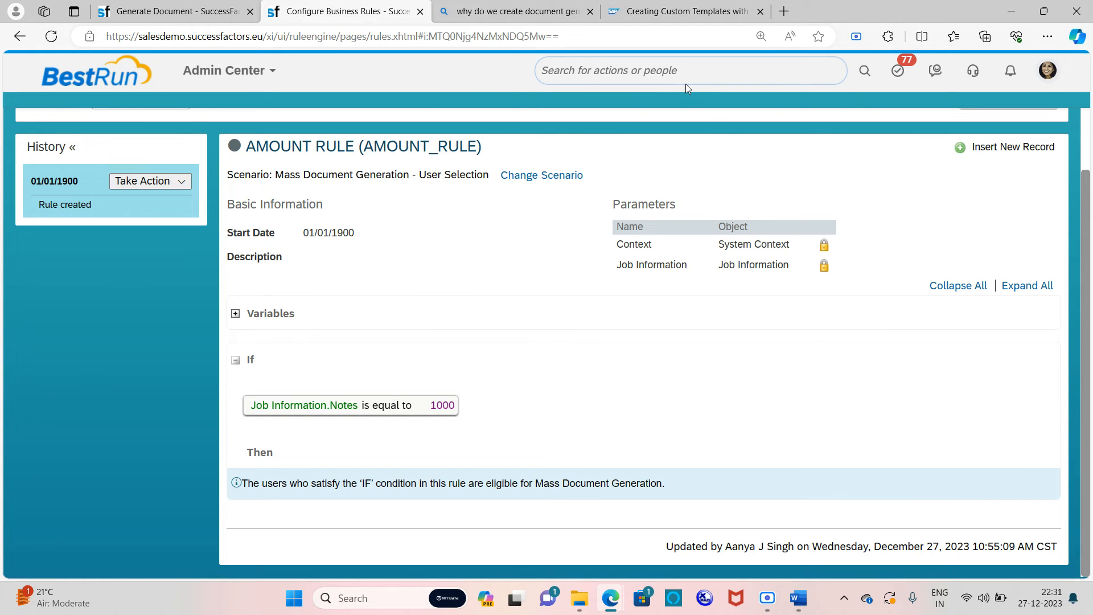
{"action": "left_click", "coordinate": [697, 68]}
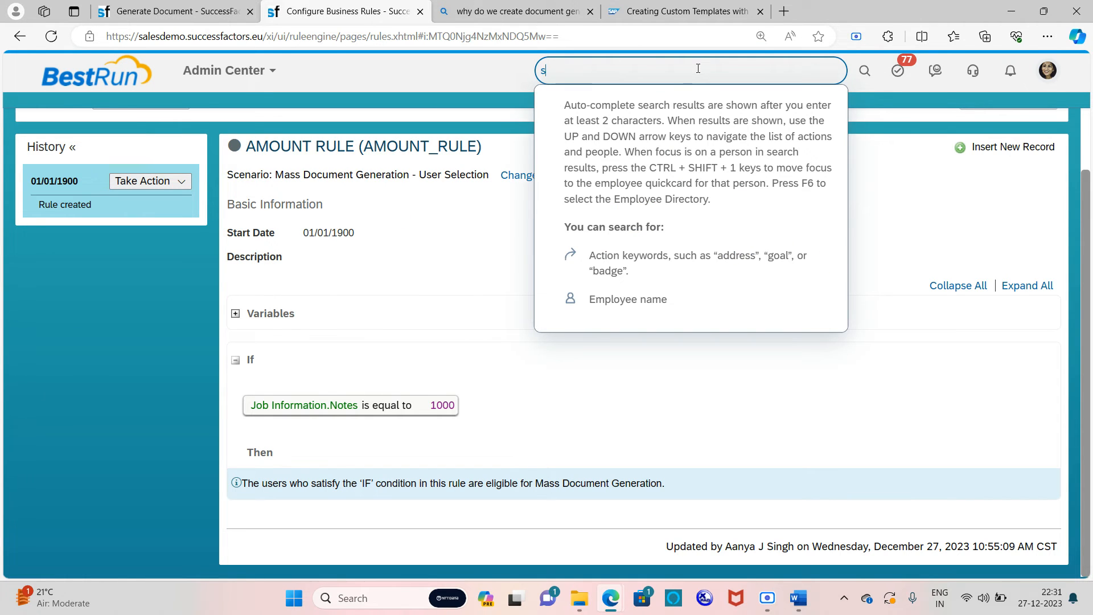
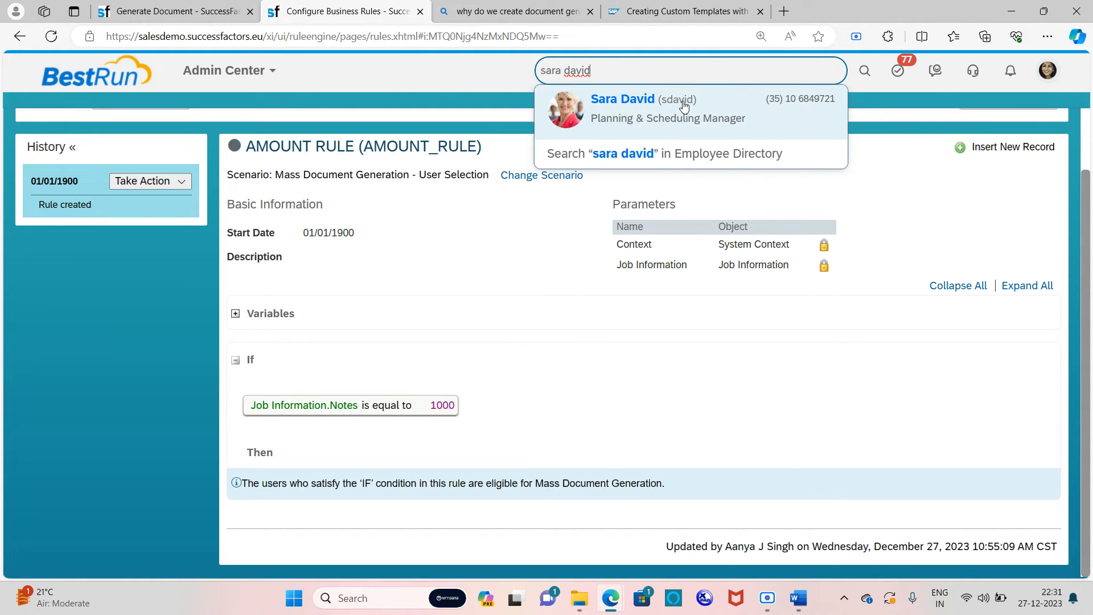
{"action": "mouse_move", "coordinate": [684, 107]}
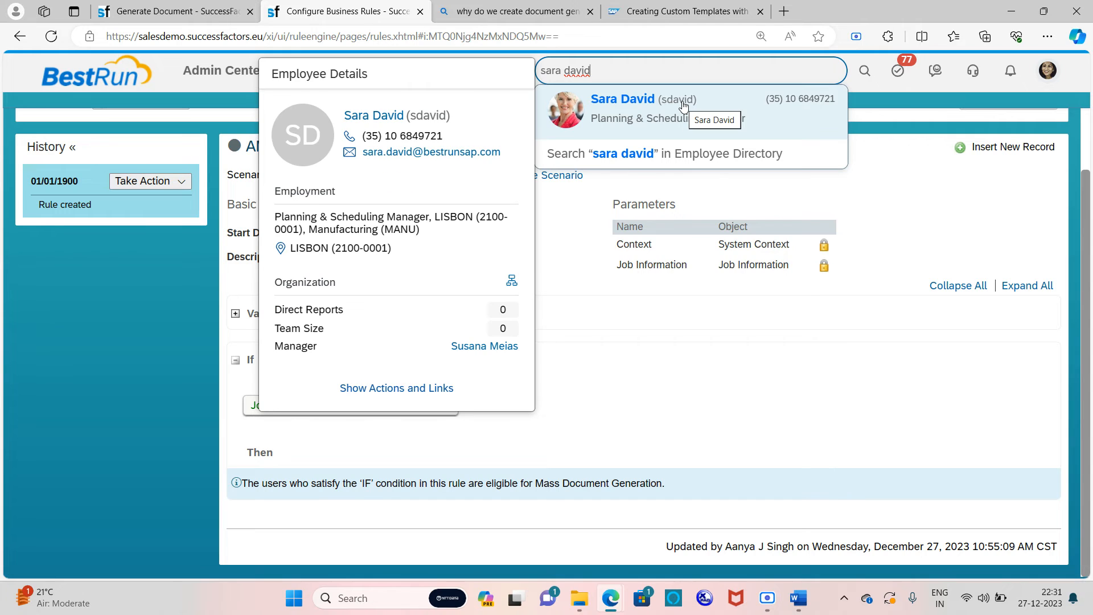
{"action": "left_click", "coordinate": [683, 107]}
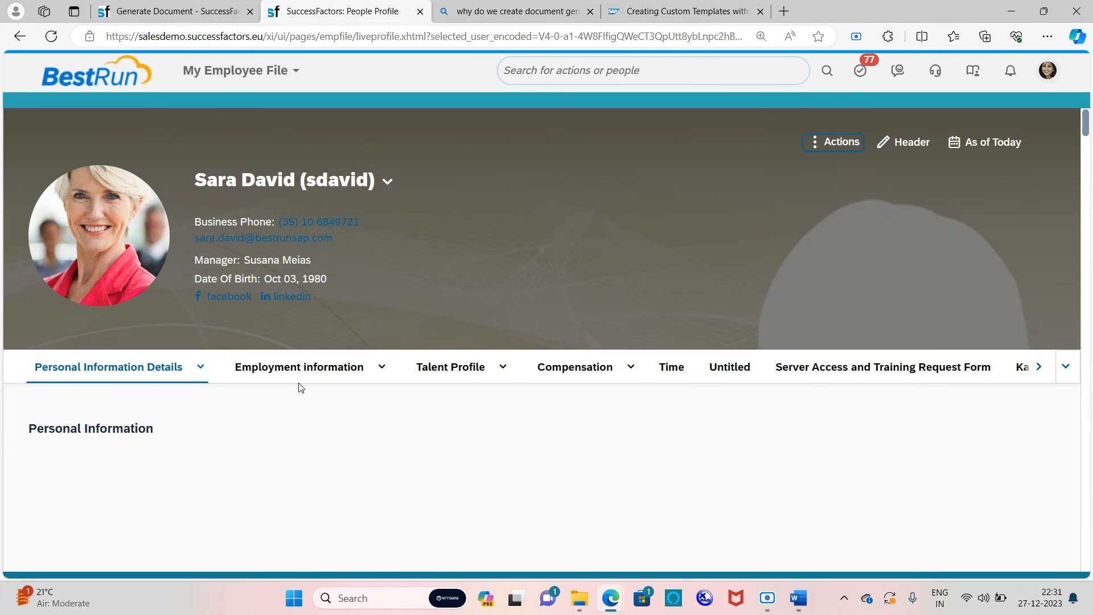
Step: Under Addresses and Contact Information, replace the employee's email with a new Gmail address and save
{"action": "left_click", "coordinate": [200, 394]}
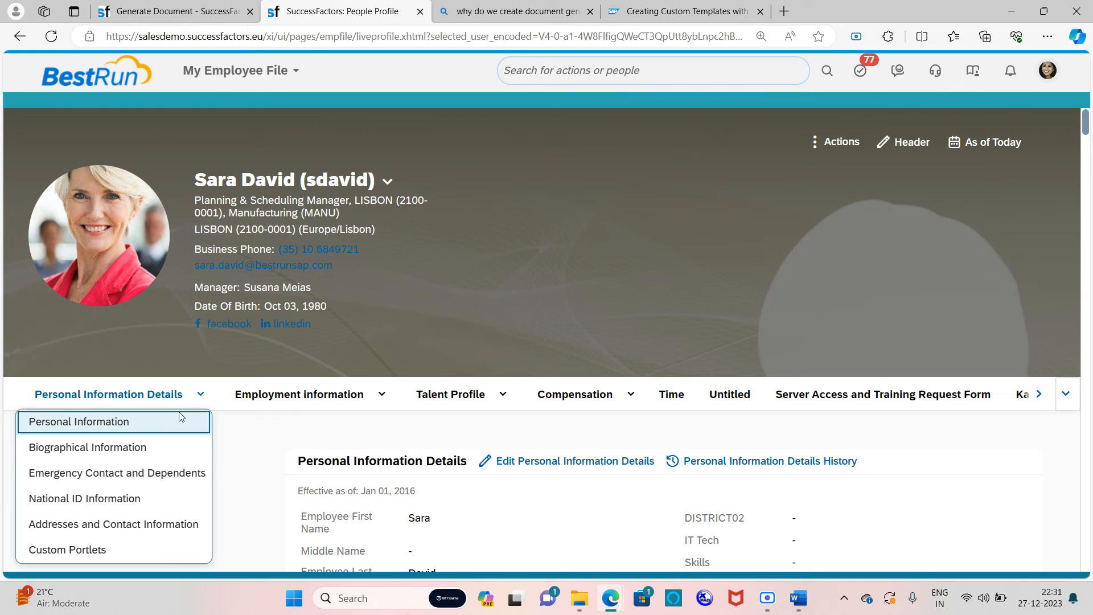
{"action": "left_click", "coordinate": [126, 523]}
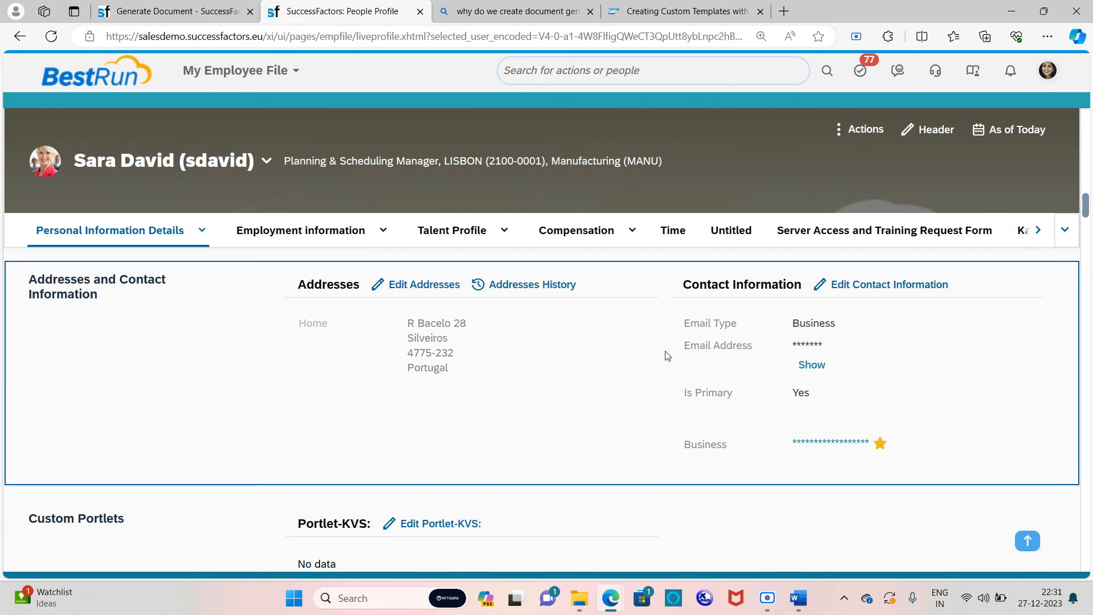
{"action": "left_click", "coordinate": [818, 291]}
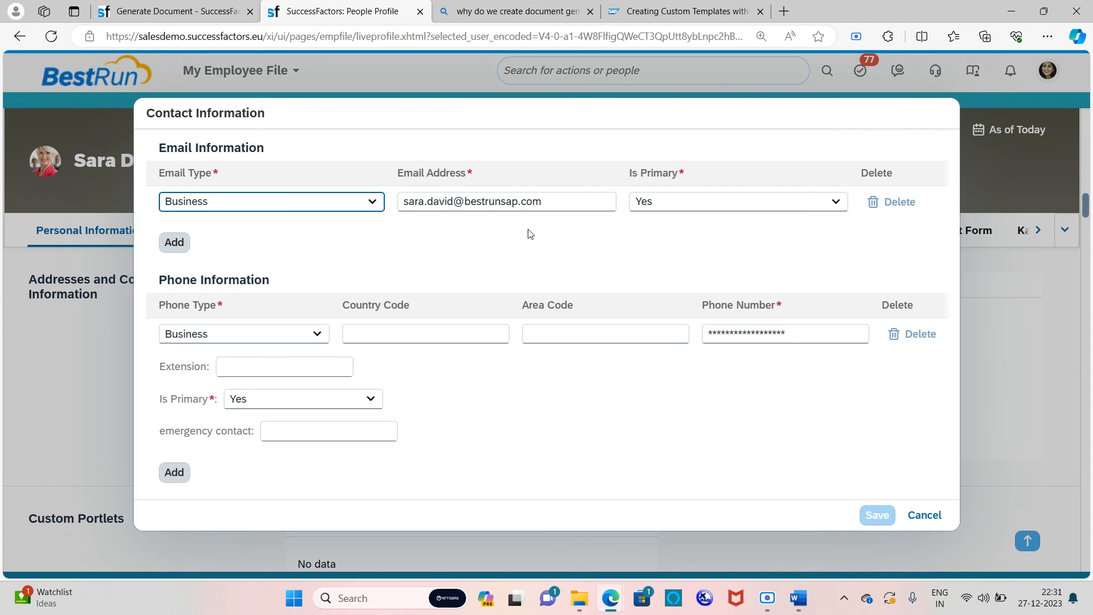
{"action": "left_click_drag", "start_coordinate": [547, 202], "coordinate": [398, 212]}
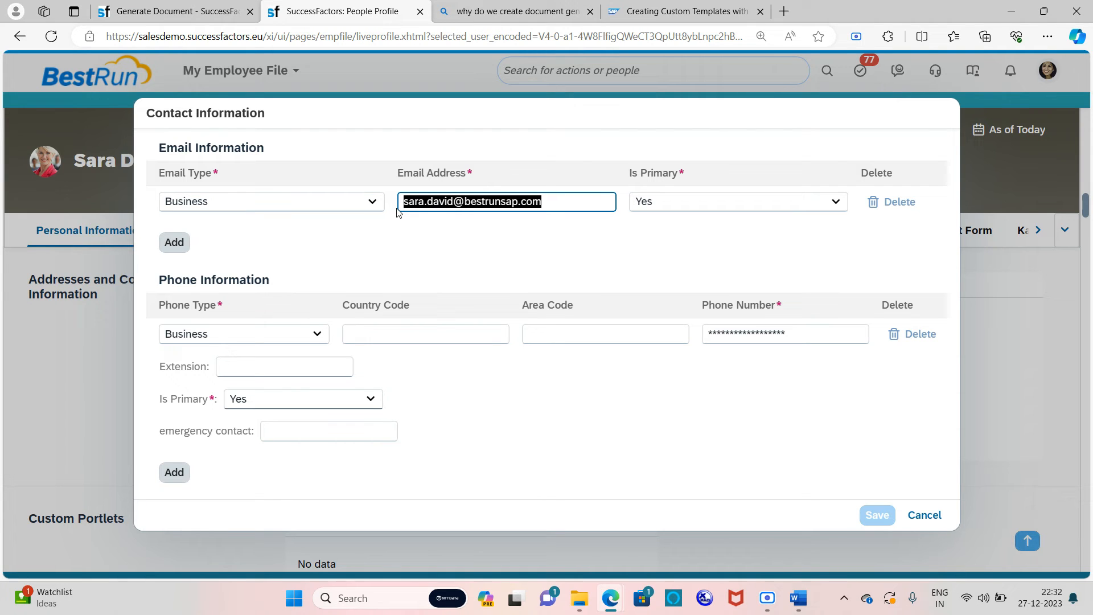
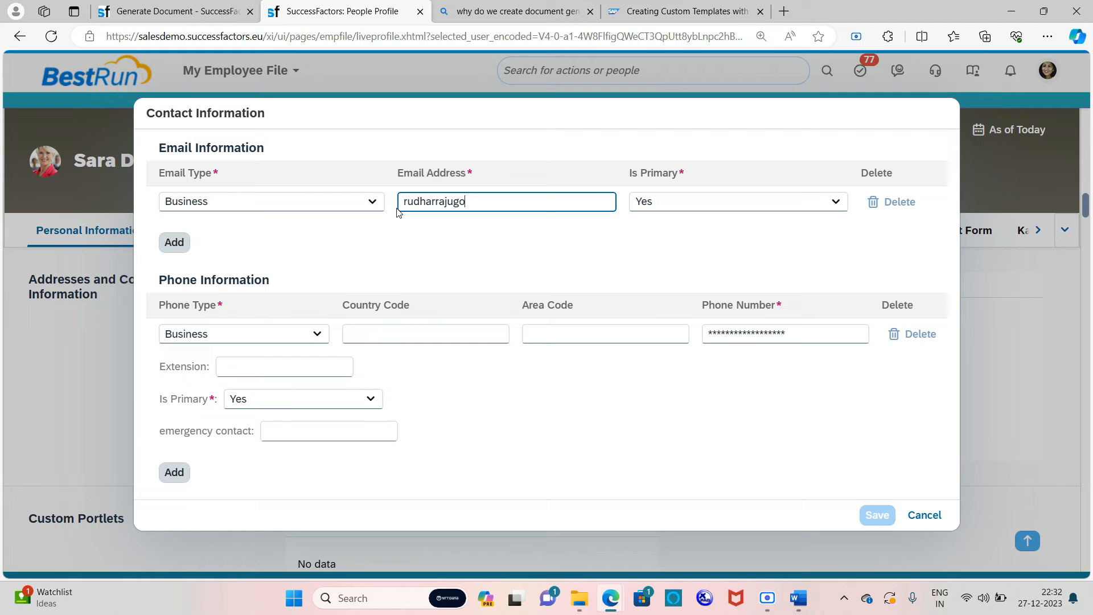
{"action": "left_click", "coordinate": [873, 464]}
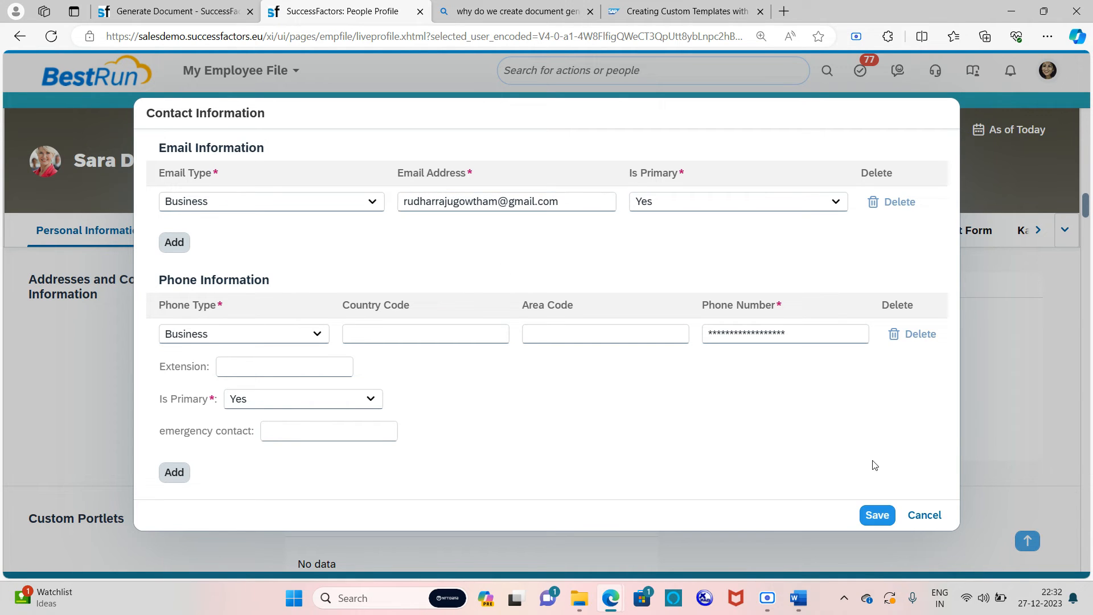
{"action": "left_click", "coordinate": [879, 521]}
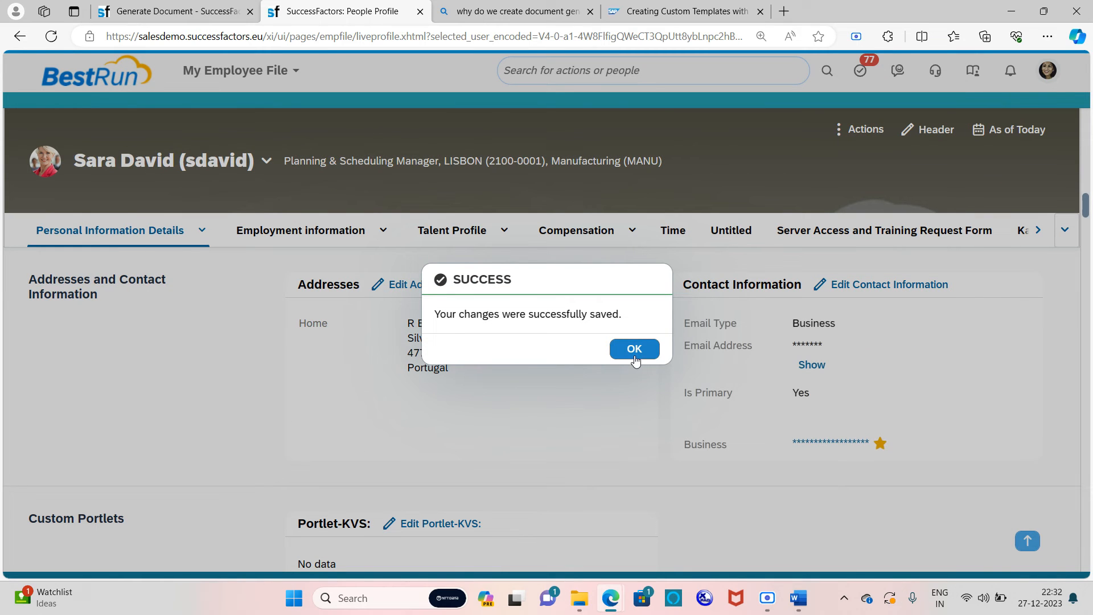
Step: Dismiss the confirmation and reload the profile to check the new email in the header
{"action": "left_click", "coordinate": [633, 349]}
{"action": "scroll", "coordinate": [583, 325], "scroll_direction": "up", "scroll_amount": 15}
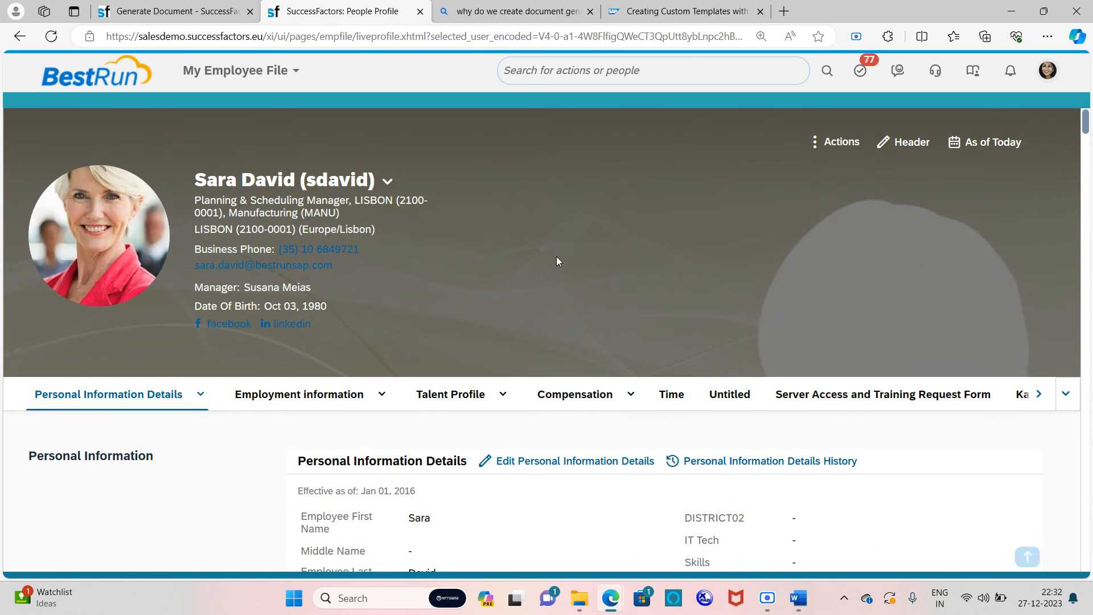
{"action": "mouse_move", "coordinate": [94, 288]}
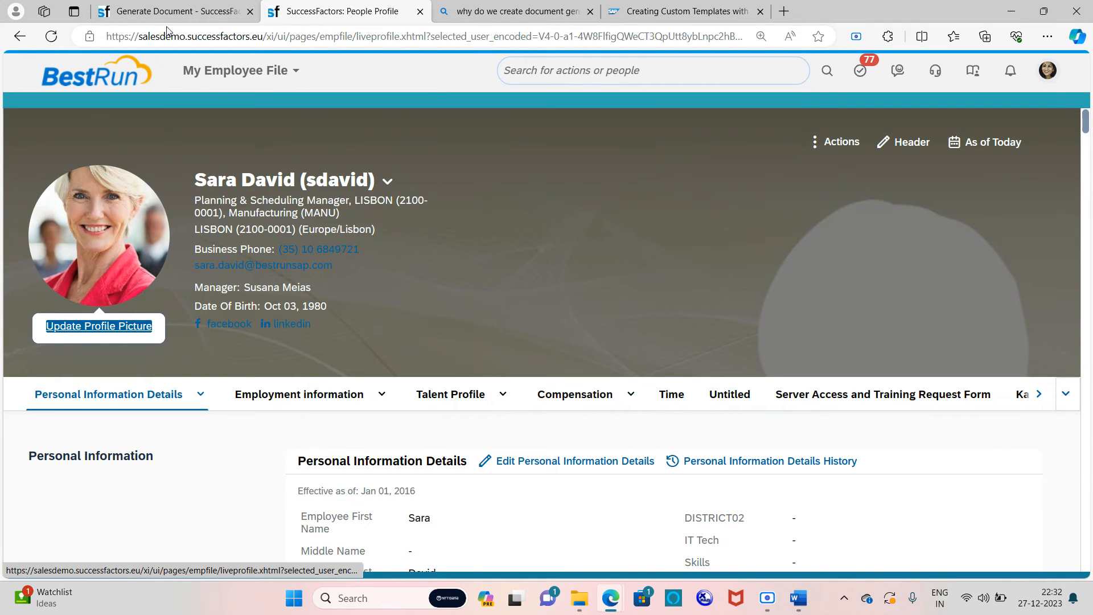
{"action": "left_click", "coordinate": [51, 36]}
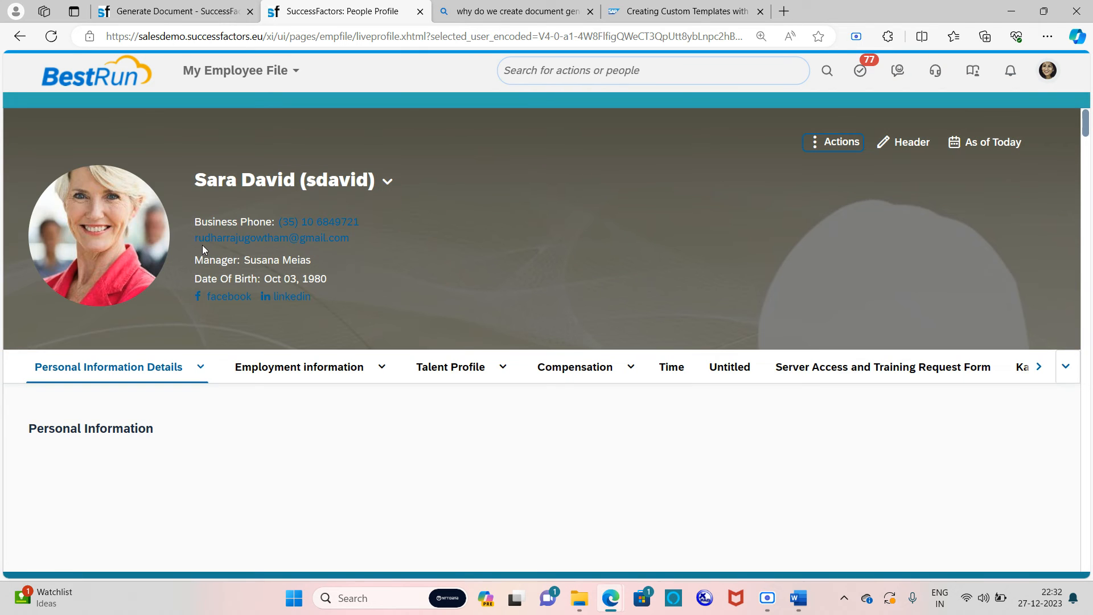
{"action": "left_click_drag", "start_coordinate": [190, 264], "coordinate": [353, 271]}
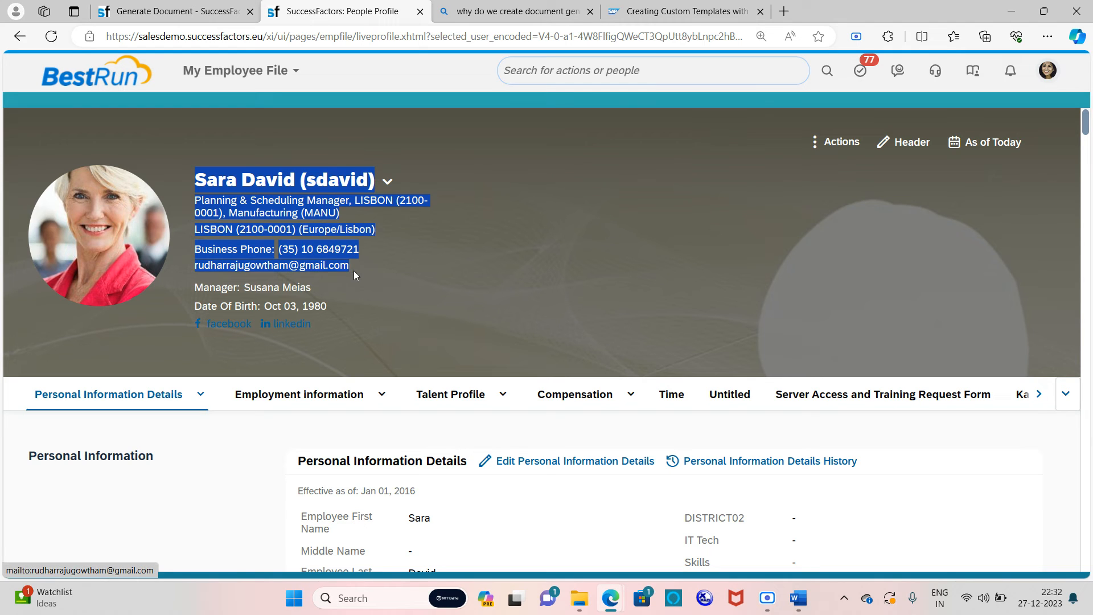
{"action": "left_click", "coordinate": [415, 129]}
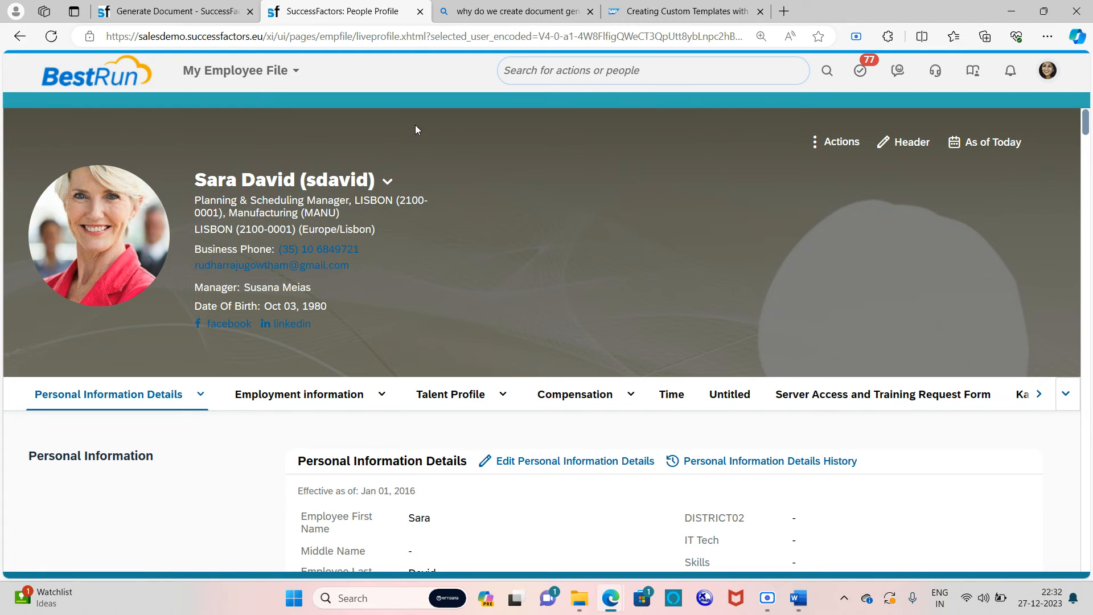
Step: Flip between the Generate Document form and the employee's profile tabs
{"action": "left_click", "coordinate": [175, 6]}
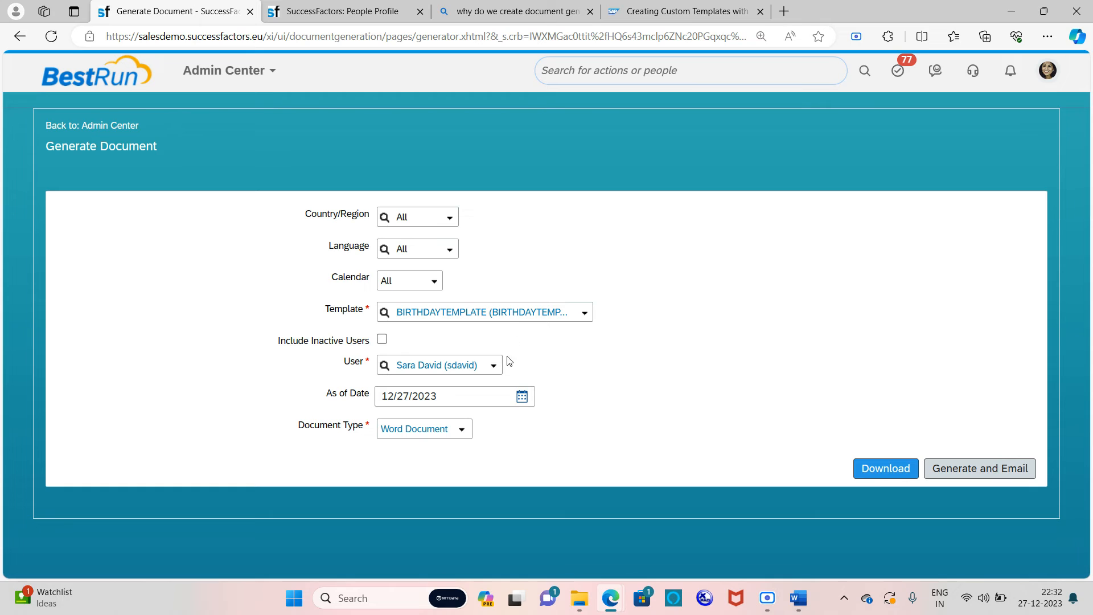
{"action": "left_click", "coordinate": [341, 12]}
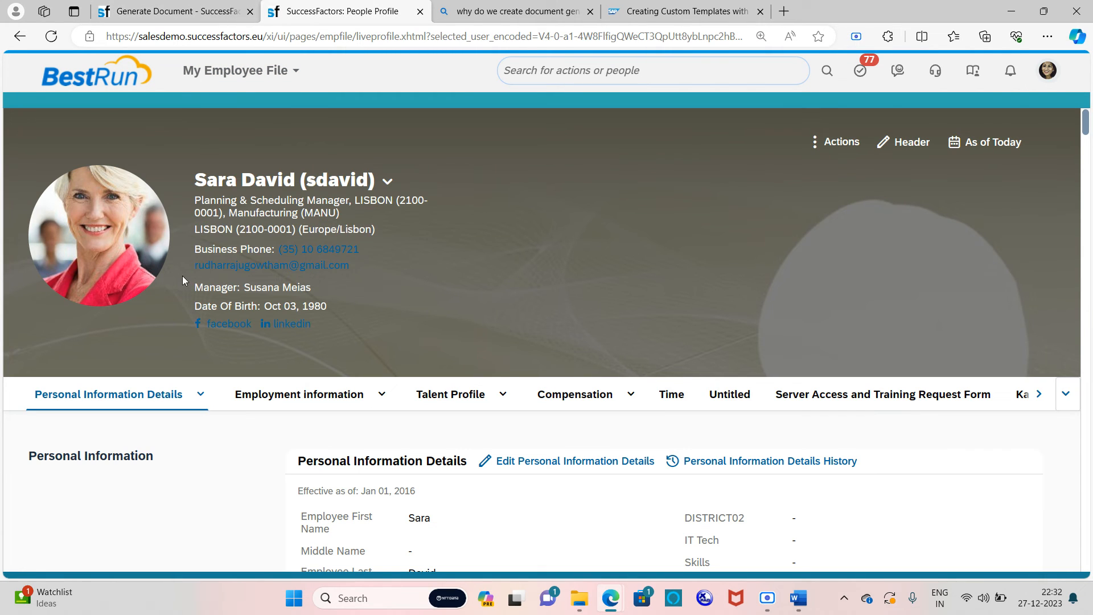
{"action": "left_click", "coordinate": [201, 5]}
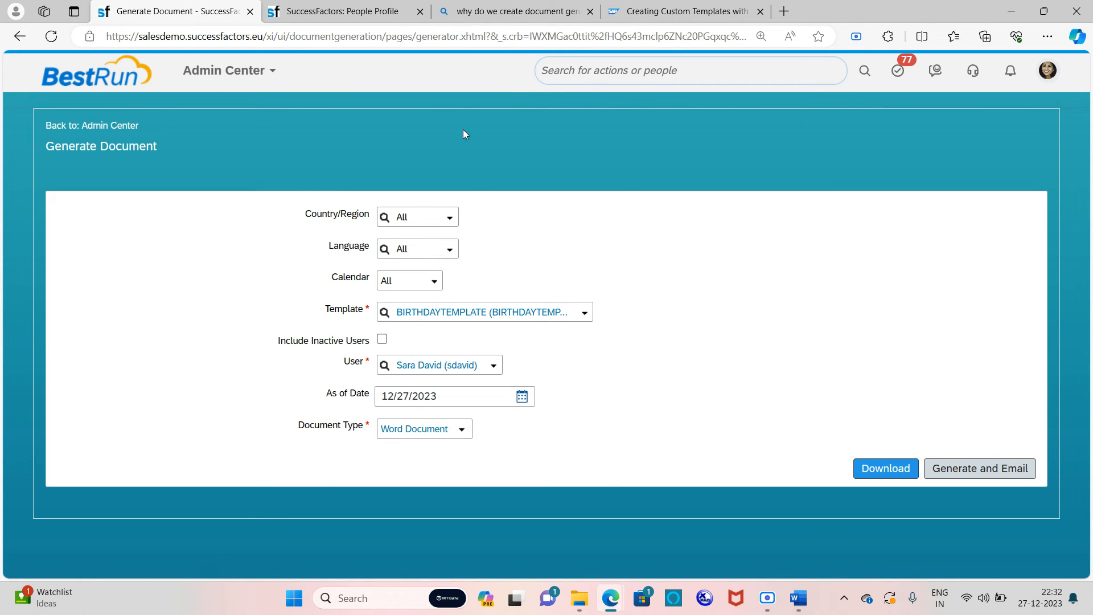
{"action": "left_click", "coordinate": [365, 2]}
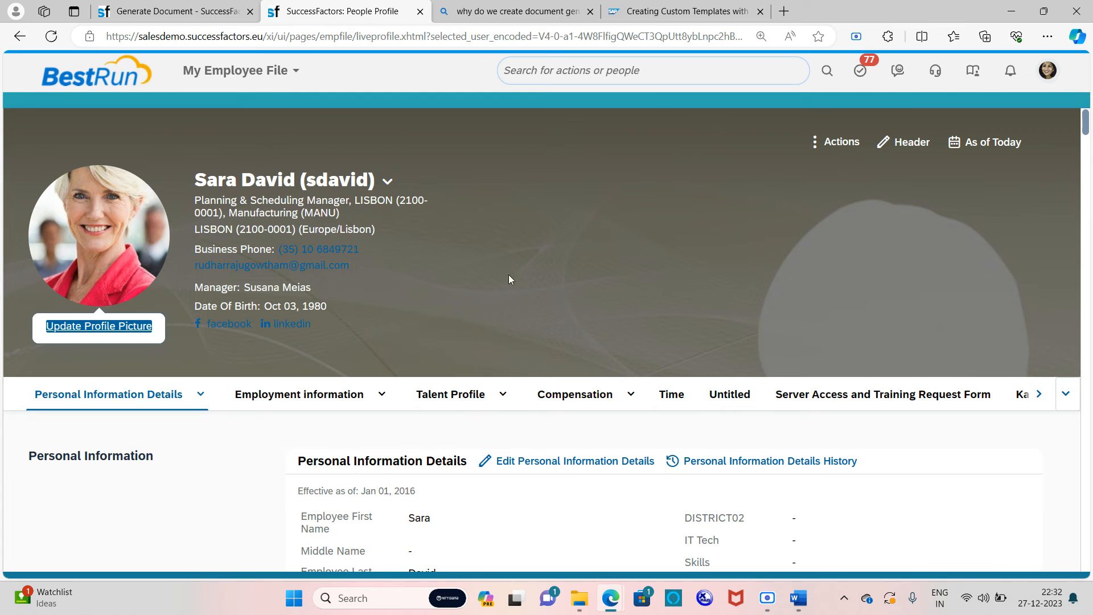
Step: Generate the BIRTHDAYTEMPLATE Word document and email it to the employee
{"action": "left_click", "coordinate": [148, 6]}
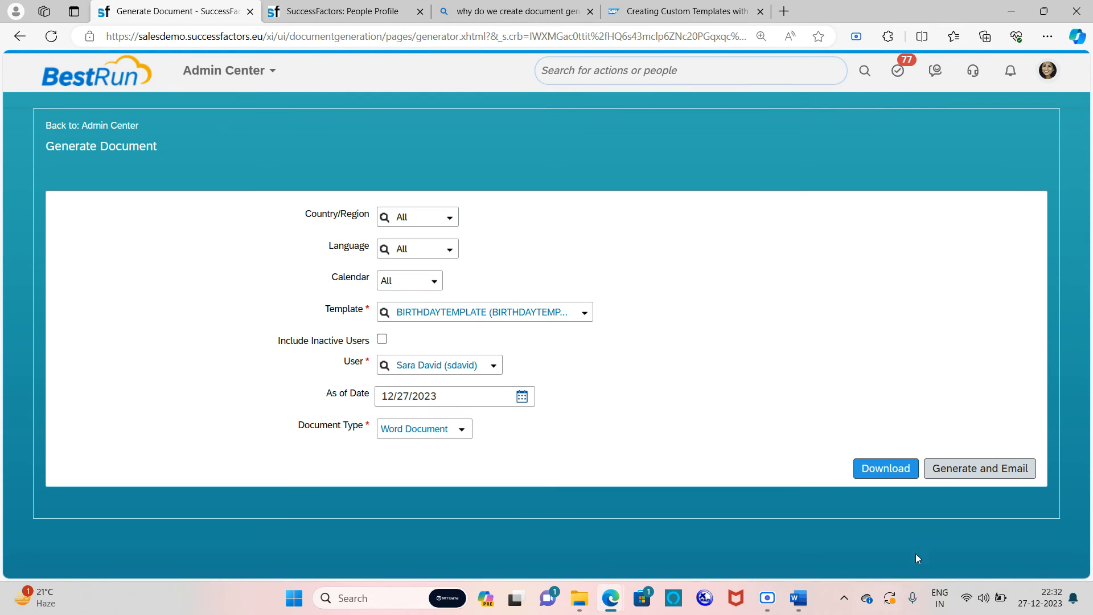
{"action": "left_click", "coordinate": [954, 470]}
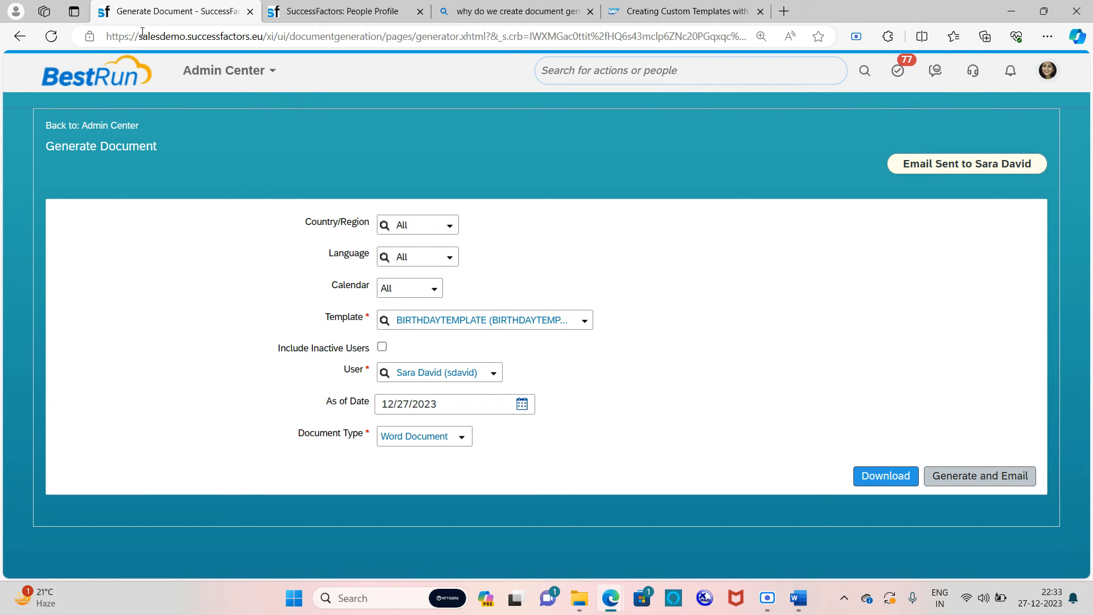
Step: Open a new tab and go to the Gmail inbox via the 'gmai' address suggestion
{"action": "left_click", "coordinate": [782, 11]}
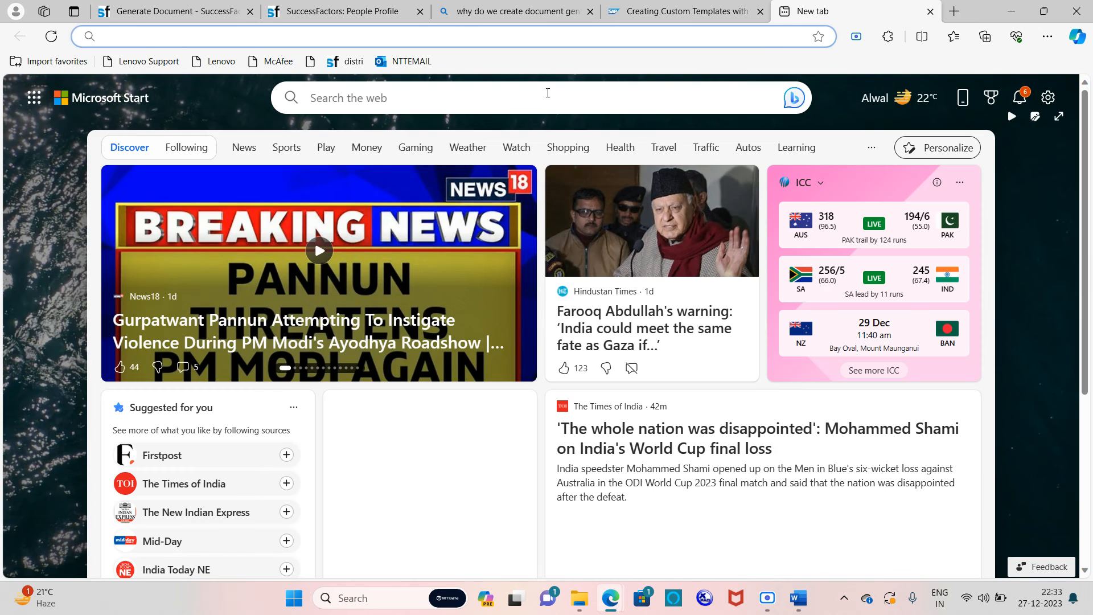
{"action": "left_click", "coordinate": [519, 36]}
{"action": "type", "text": "g"}
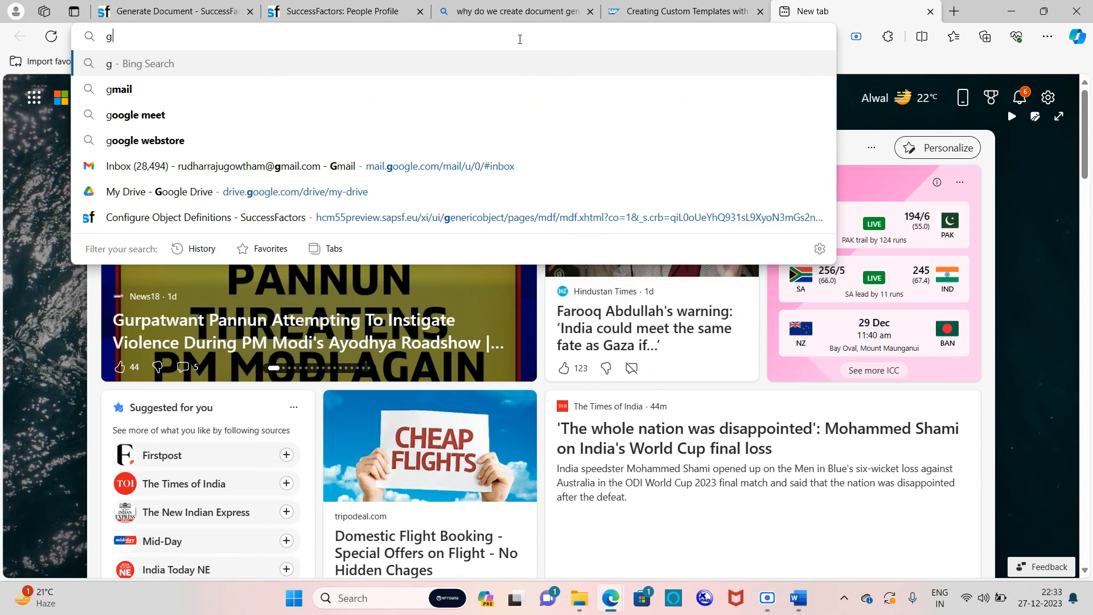
{"action": "type", "text": "mai"}
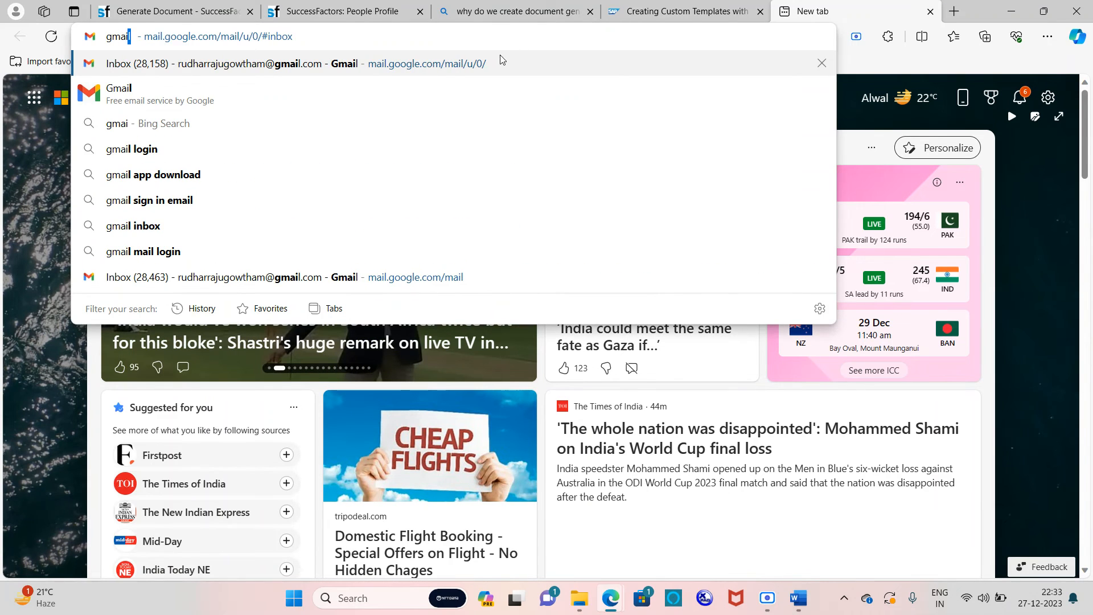
{"action": "left_click", "coordinate": [442, 67]}
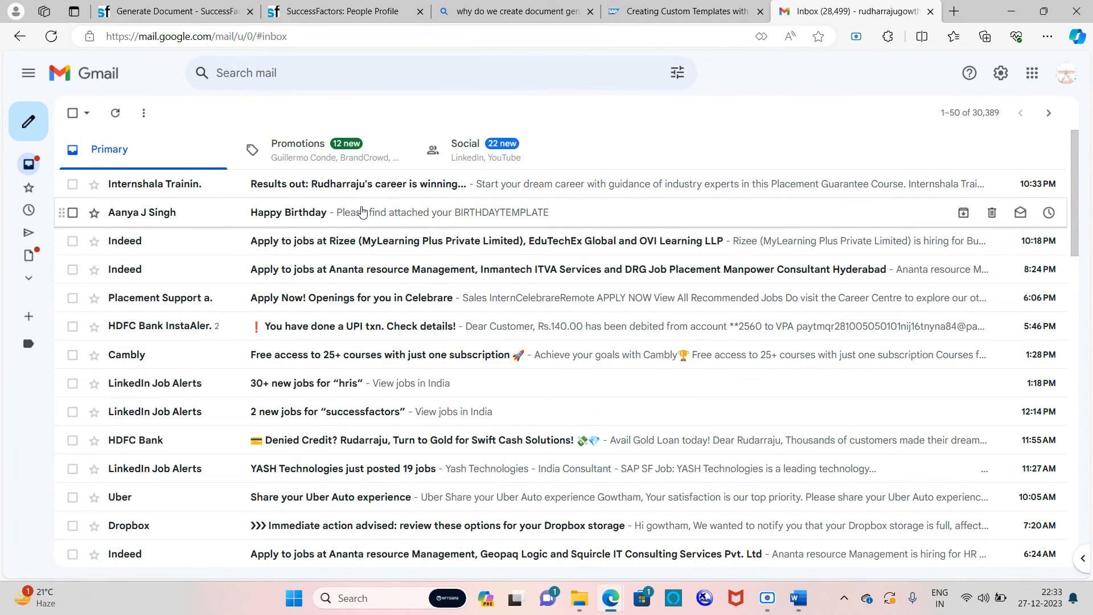
Step: Open the Happy Birthday email's BIRTHDAYTEMPLATE Word attachment in Google Docs
{"action": "left_click", "coordinate": [362, 212]}
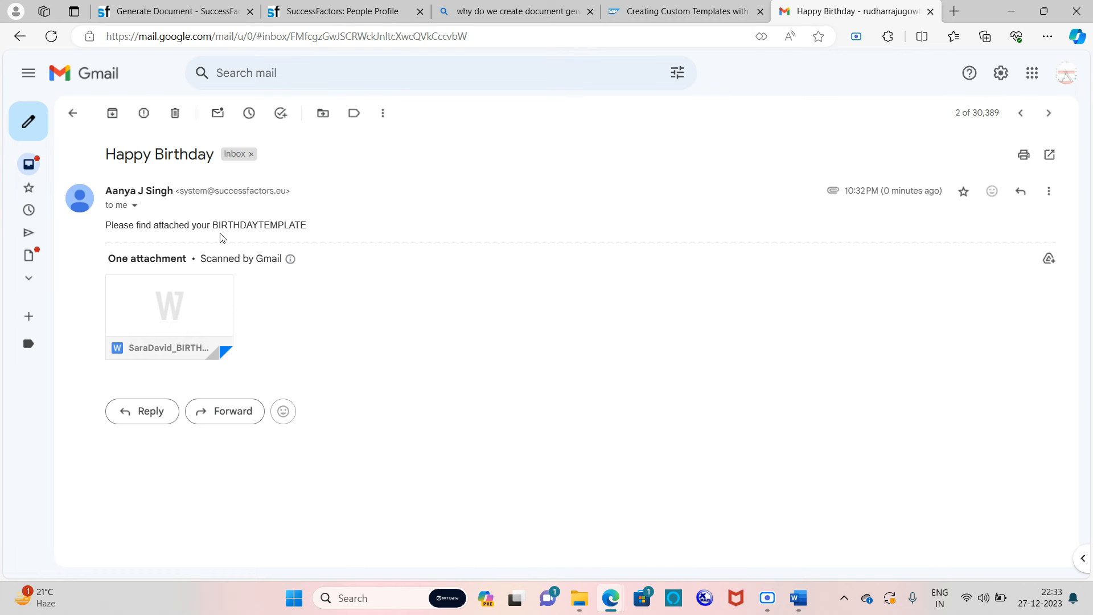
{"action": "mouse_move", "coordinate": [196, 296]}
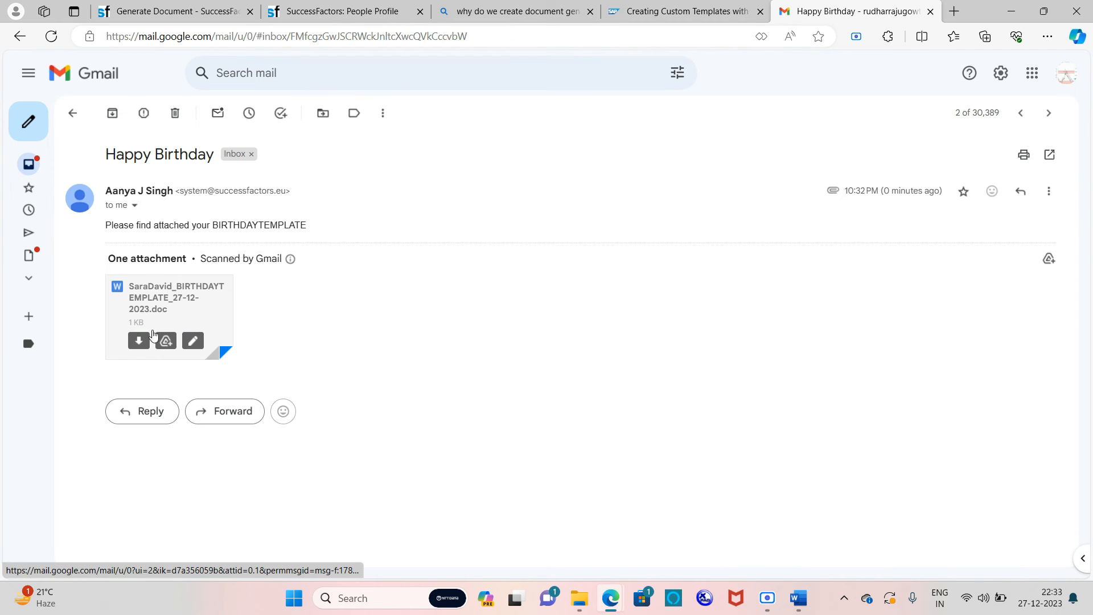
{"action": "left_click", "coordinate": [191, 294]}
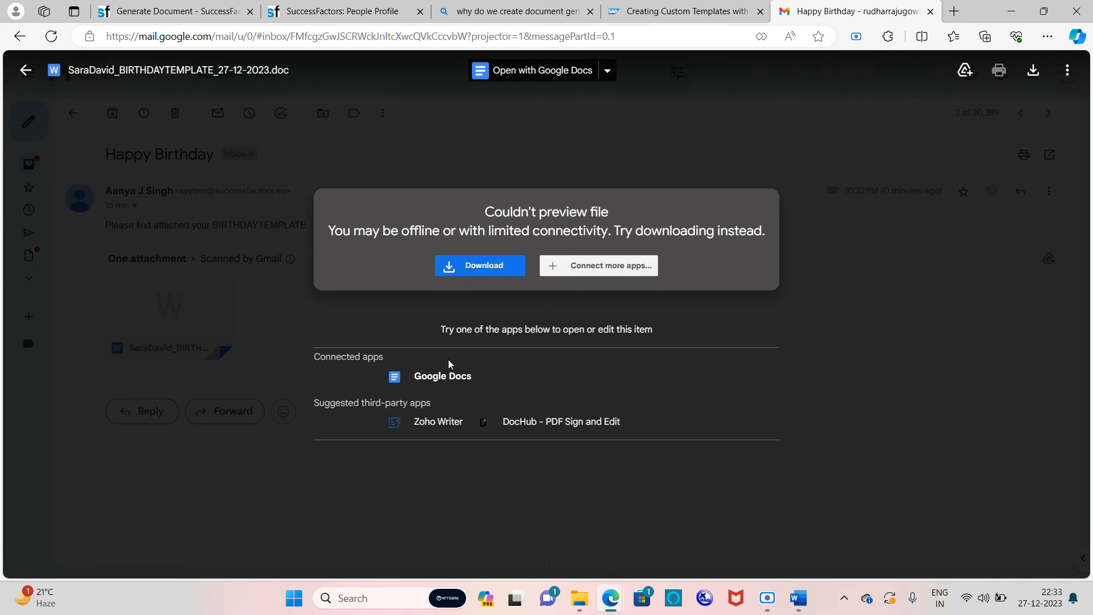
{"action": "left_click", "coordinate": [401, 378]}
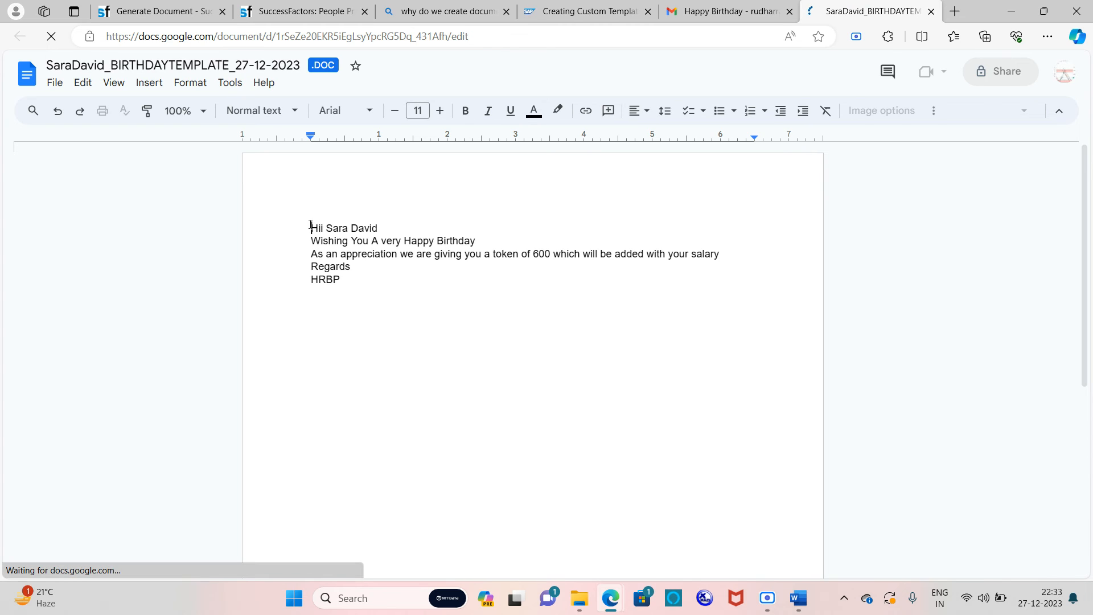
Step: Select the birthday letter text, cancel the .DOCX save prompt, and close the Google Docs copy
{"action": "left_click_drag", "start_coordinate": [305, 225], "coordinate": [424, 282]}
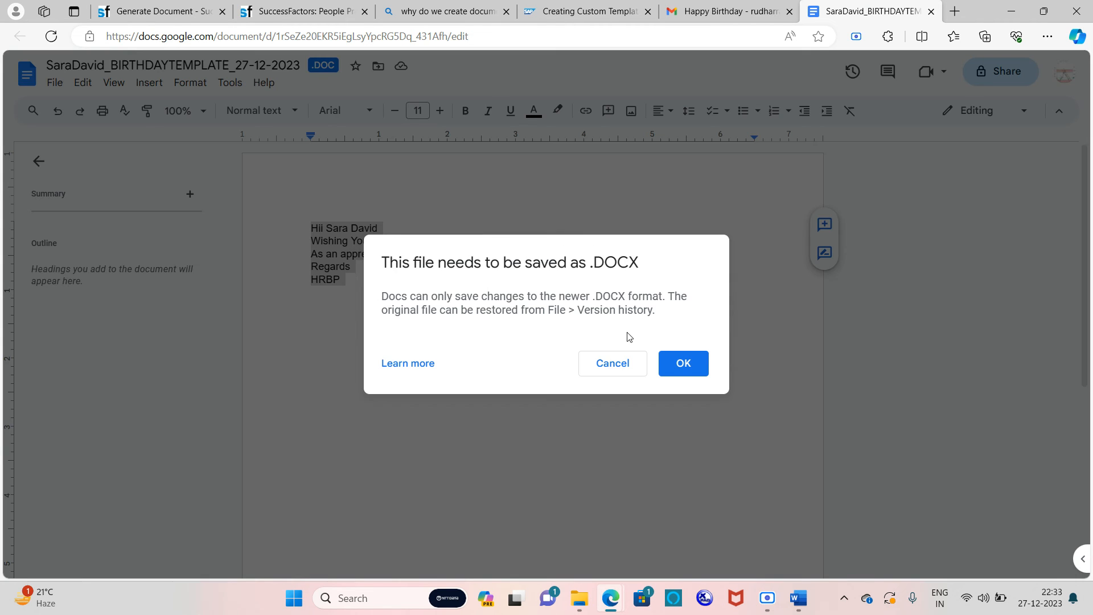
{"action": "left_click", "coordinate": [617, 362]}
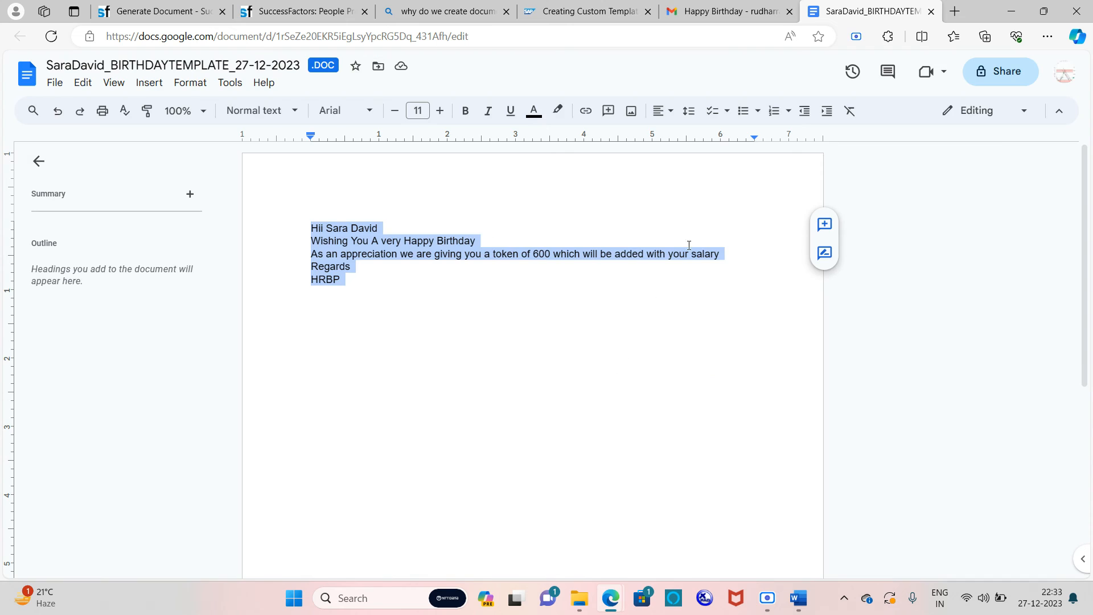
{"action": "left_click", "coordinate": [931, 11]}
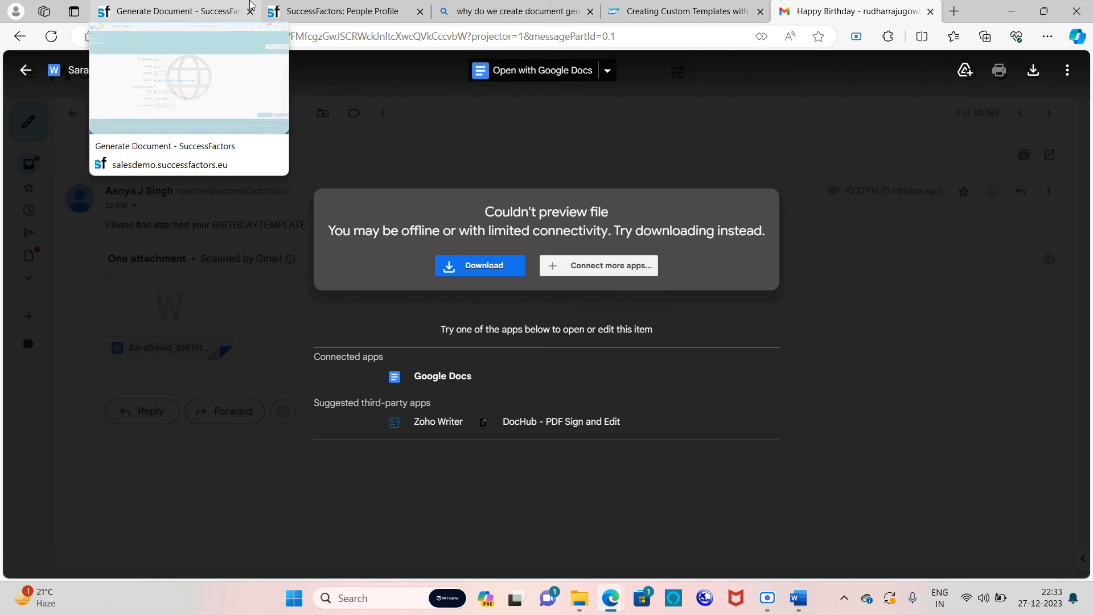
Step: Generate the BIRTHDAYTEMPLATE letter with Document Type PDF and email it
{"action": "left_click", "coordinate": [173, 7]}
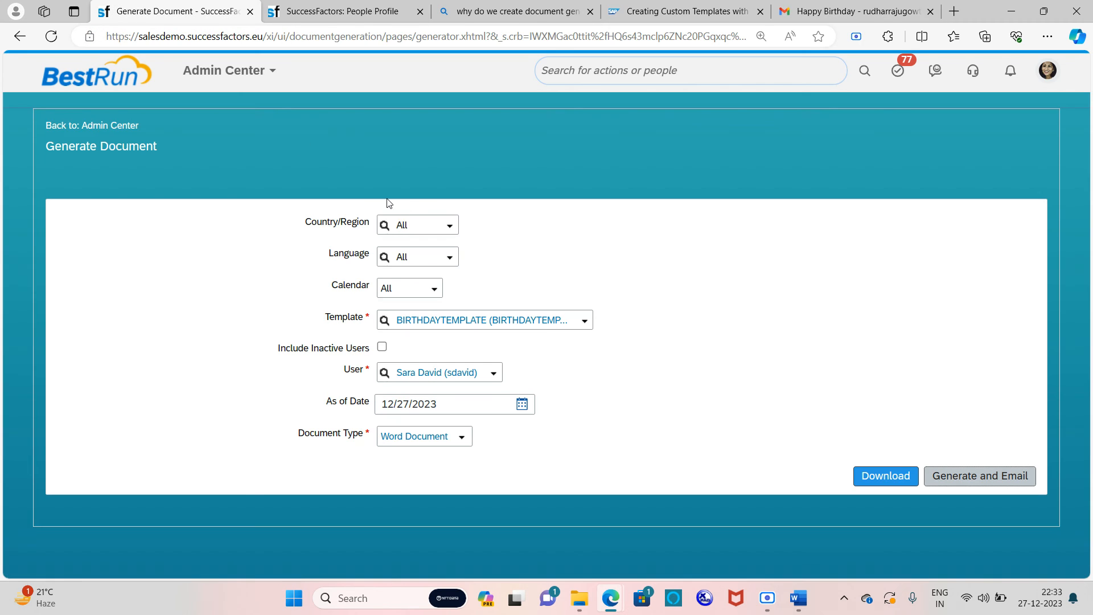
{"action": "left_click", "coordinate": [465, 441]}
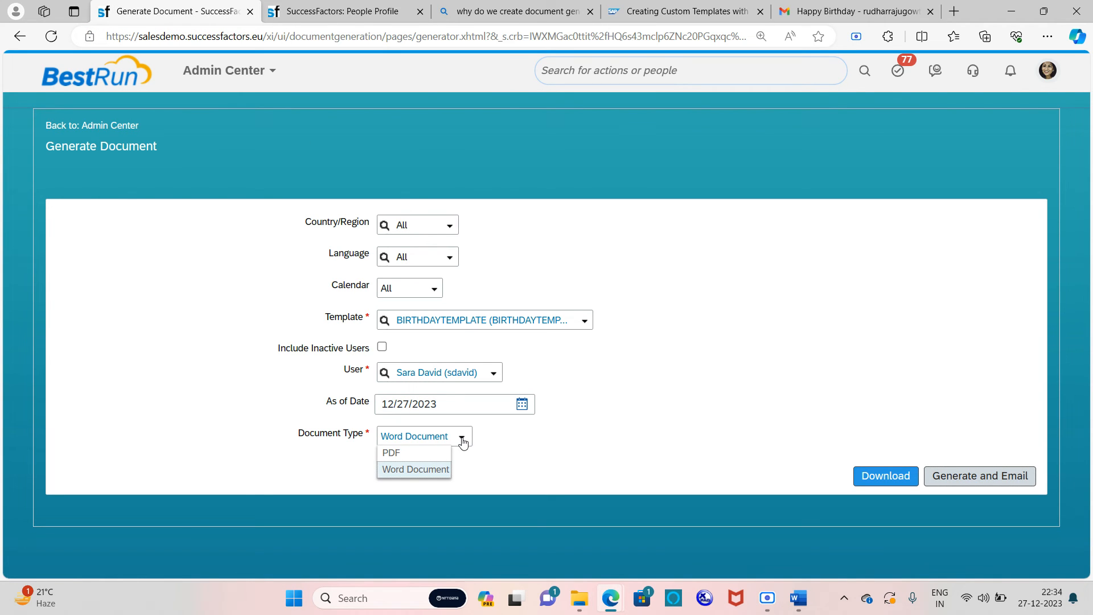
{"action": "left_click", "coordinate": [411, 454]}
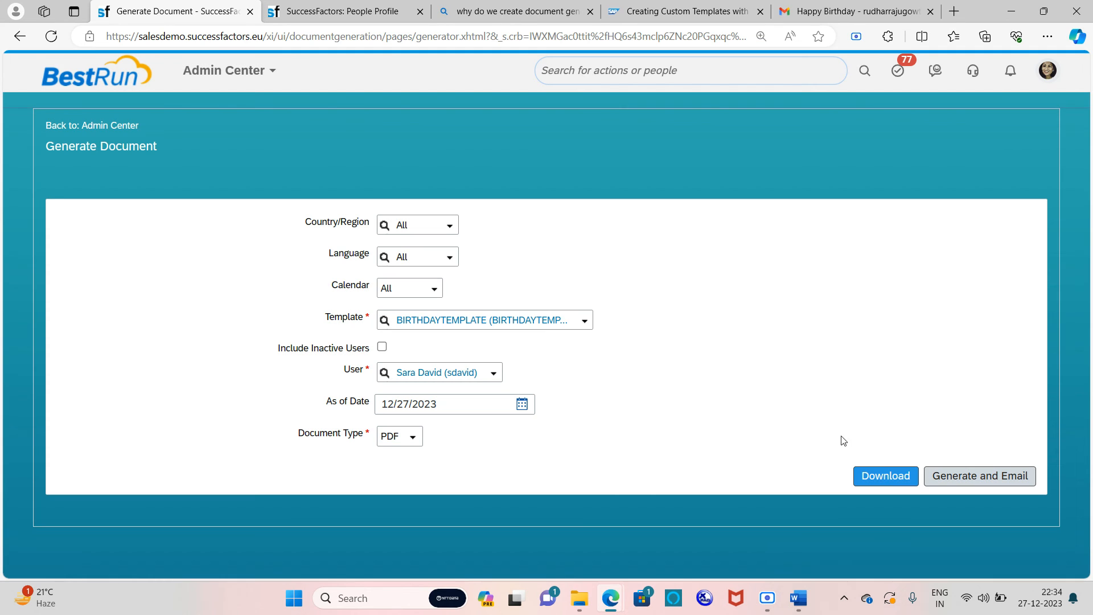
{"action": "left_click", "coordinate": [957, 475]}
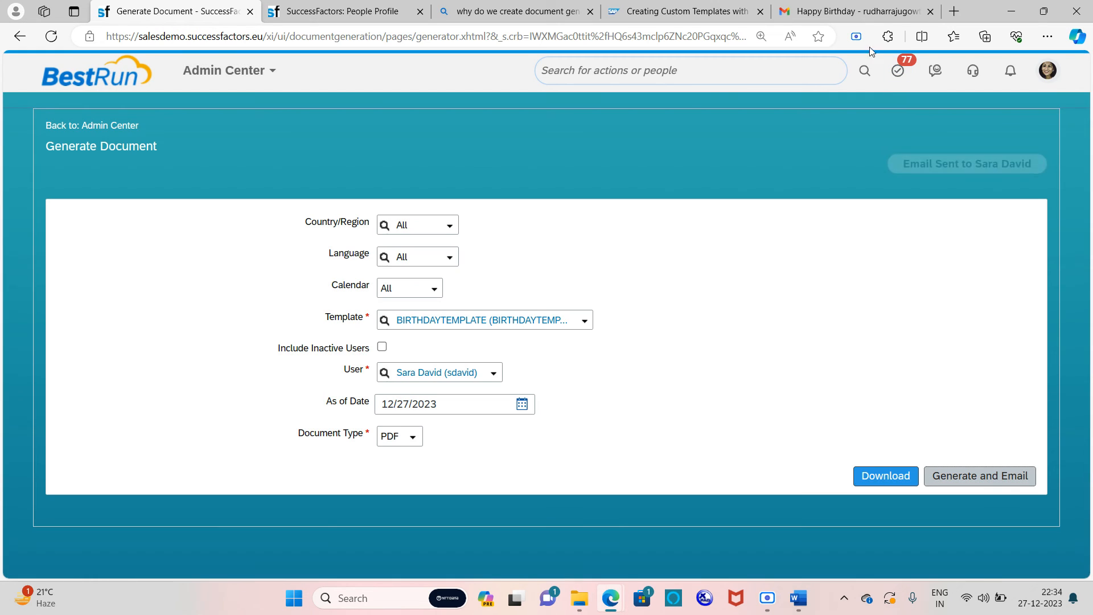
Step: Preview the PDF attachment in the Happy Birthday email, then return to Generate Document
{"action": "left_click", "coordinate": [854, 9]}
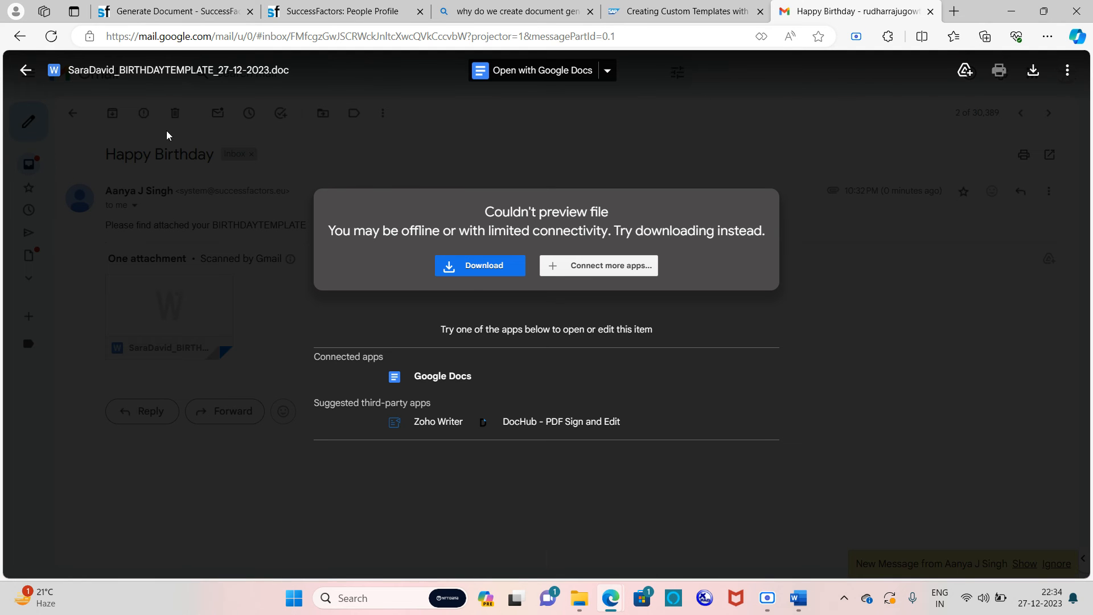
{"action": "left_click", "coordinate": [25, 69]}
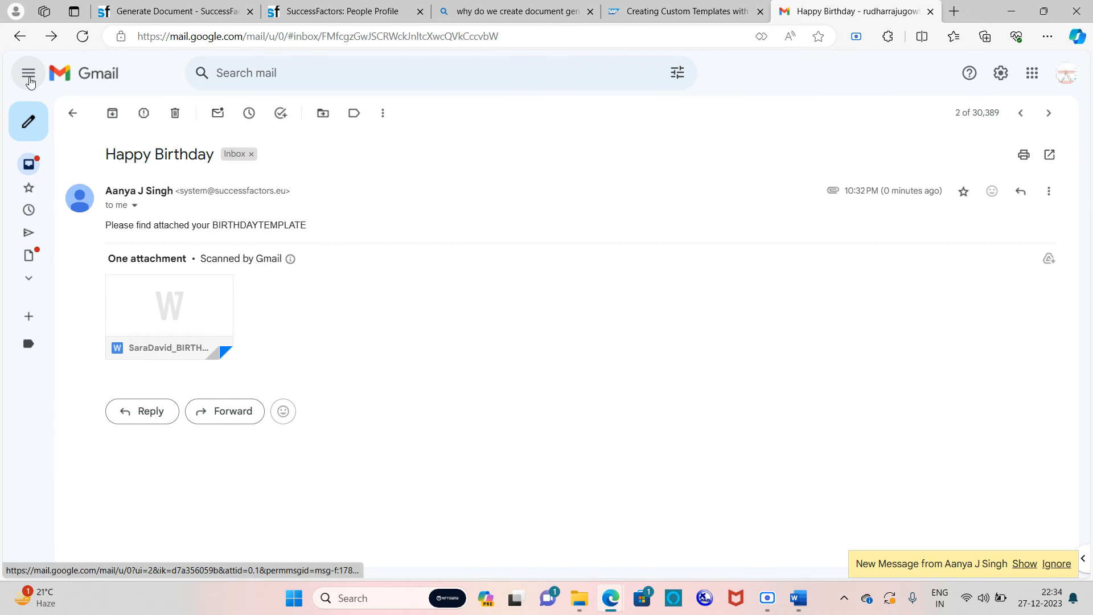
{"action": "left_click", "coordinate": [72, 113]}
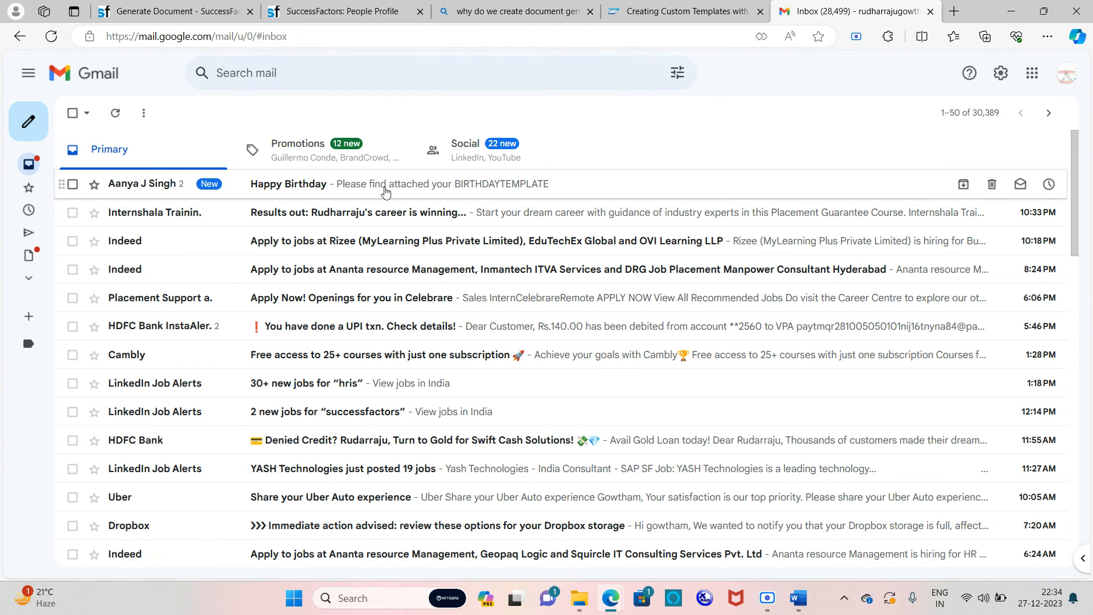
{"action": "left_click", "coordinate": [385, 193]}
{"action": "mouse_move", "coordinate": [173, 361]}
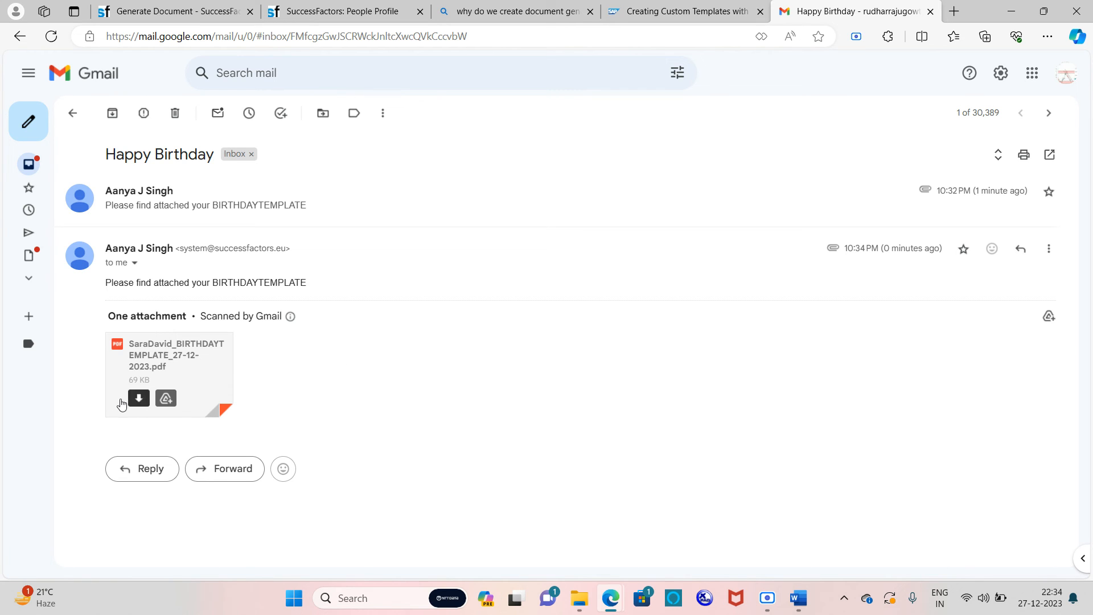
{"action": "left_click", "coordinate": [178, 380]}
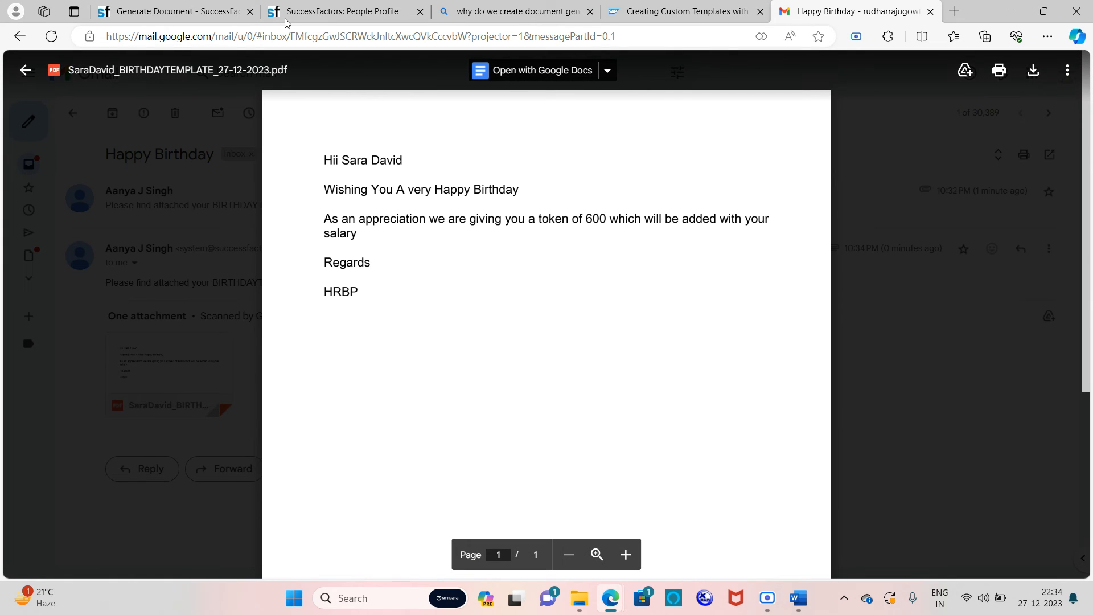
{"action": "mouse_move", "coordinate": [165, 5]}
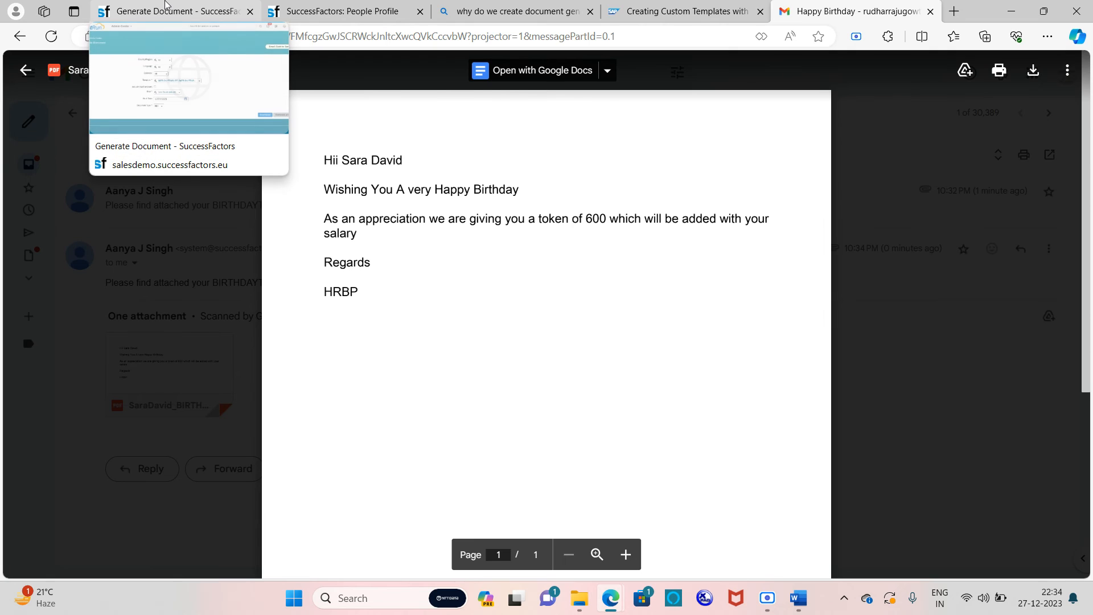
{"action": "left_click", "coordinate": [166, 4]}
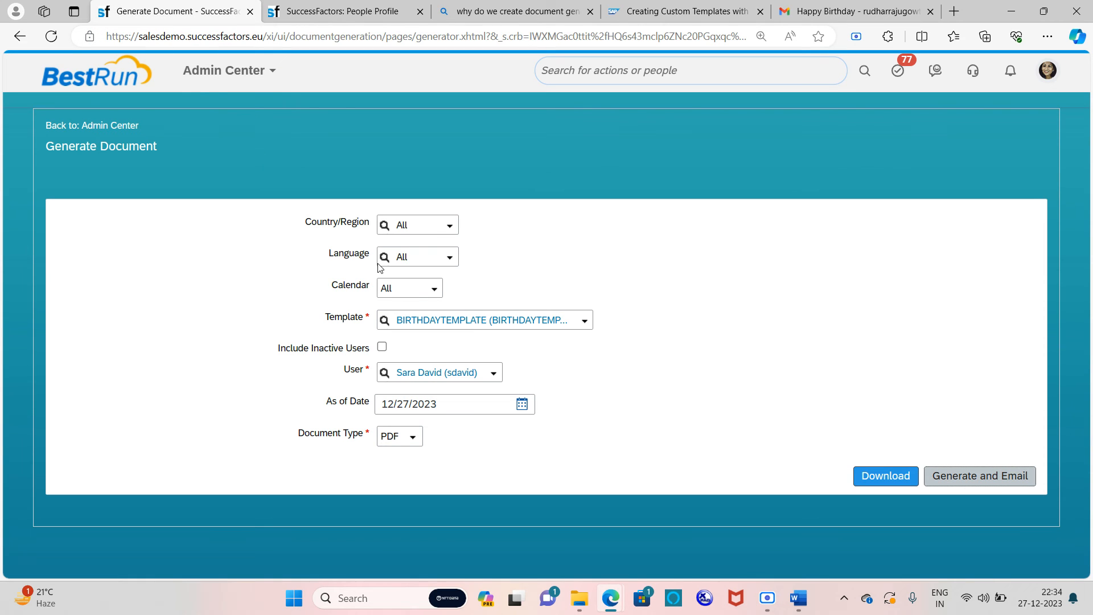
Step: Search 'document gen' and go to Manage Document Template, leaving the Generate Document page
{"action": "left_click", "coordinate": [622, 81]}
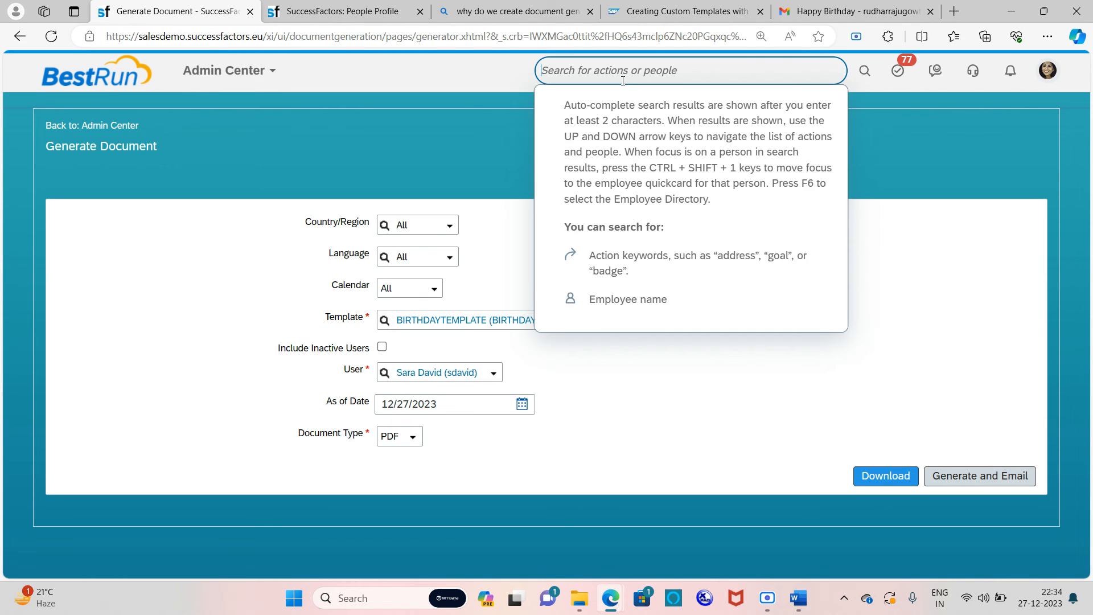
{"action": "type", "text": "doc"}
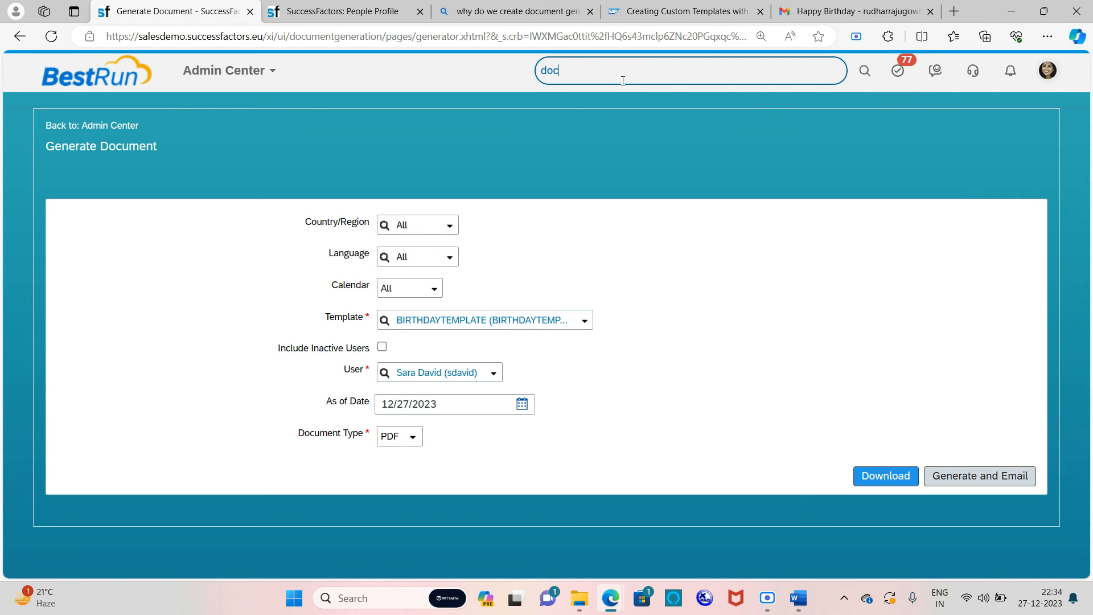
{"action": "type", "text": "ument gen"}
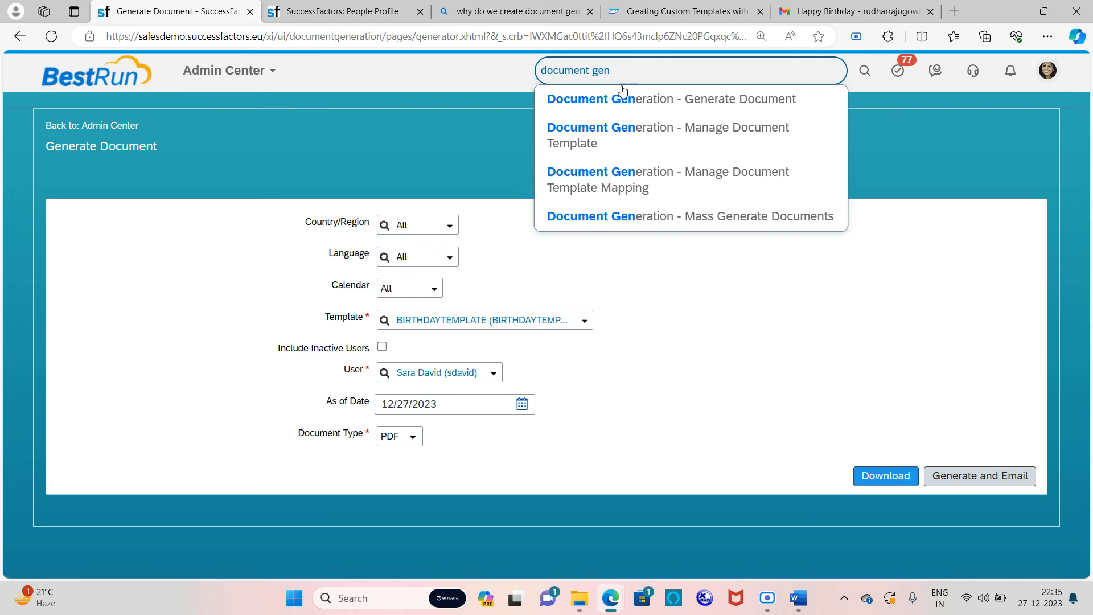
{"action": "left_click", "coordinate": [700, 132]}
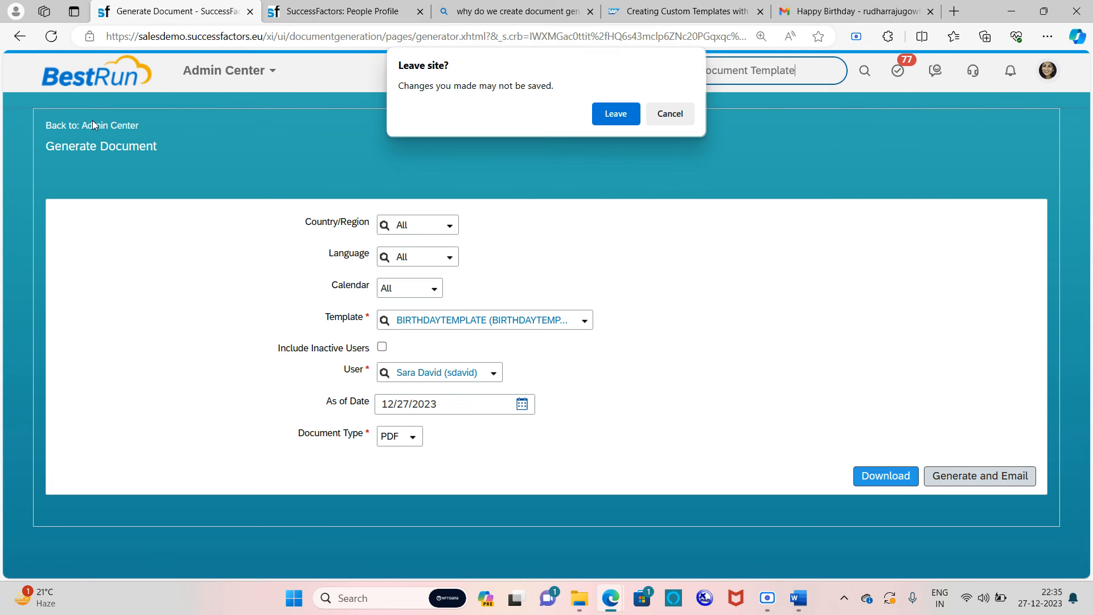
{"action": "left_click", "coordinate": [615, 113]}
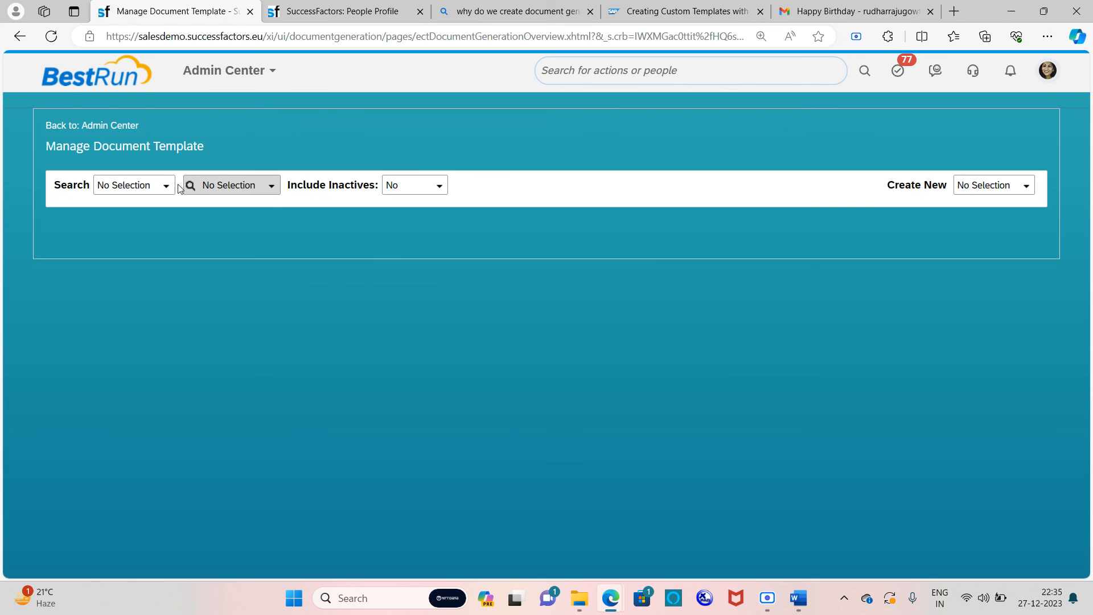
Step: Search Document Generation Template records and pick BIRTHDAYTEMPLATE
{"action": "left_click", "coordinate": [165, 186]}
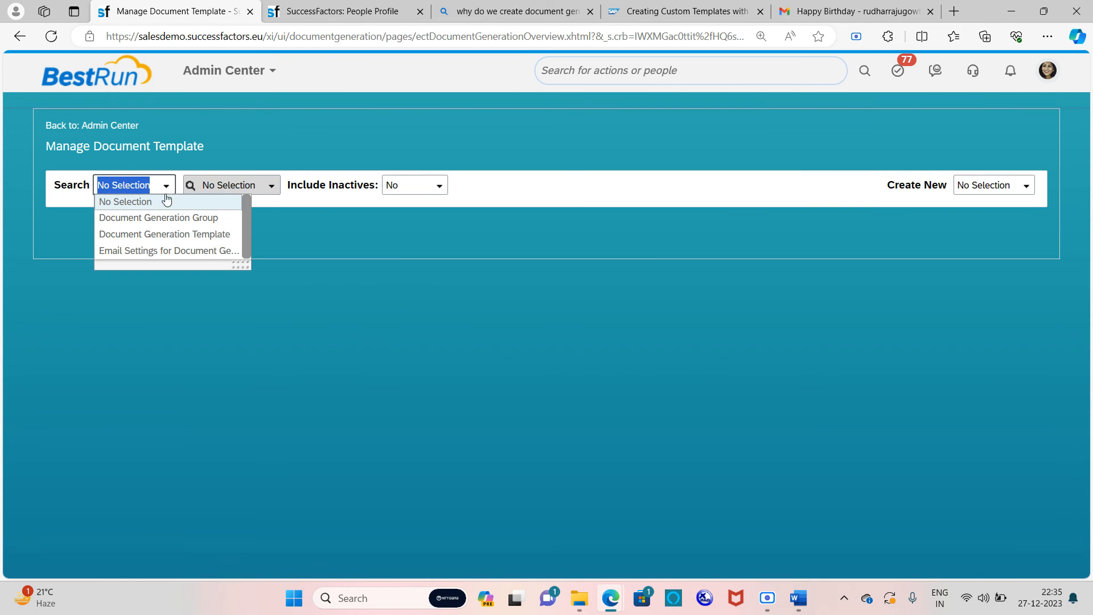
{"action": "left_click", "coordinate": [155, 234]}
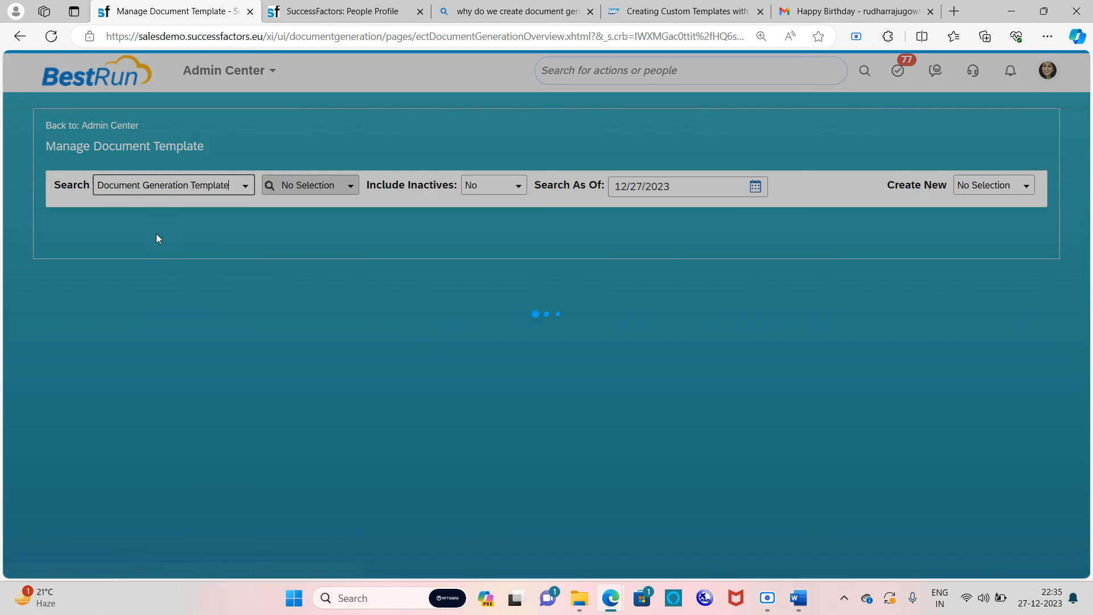
{"action": "left_click", "coordinate": [351, 187]}
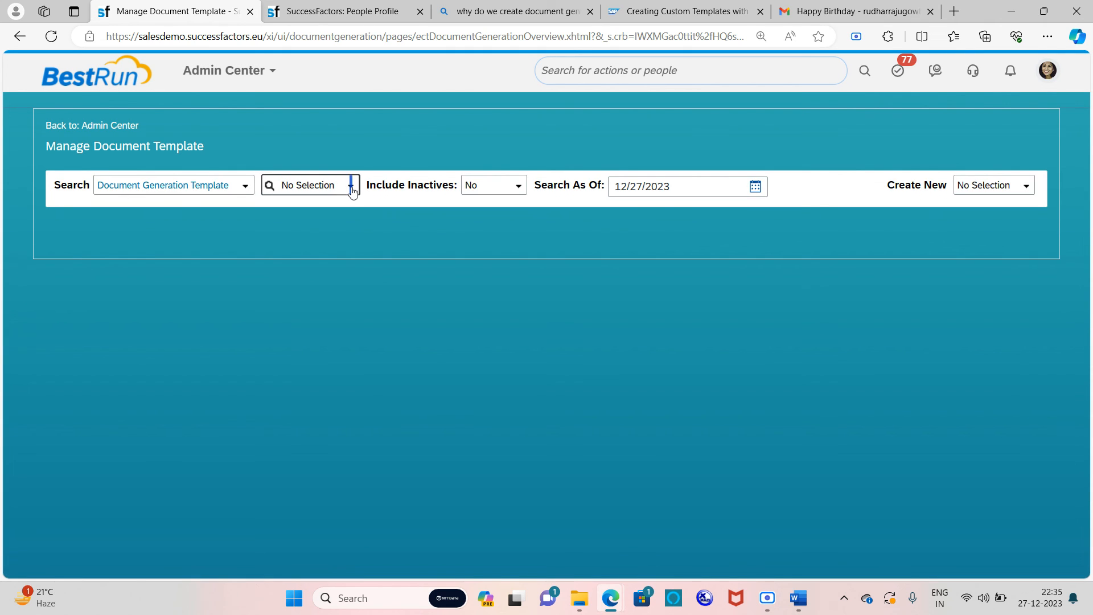
{"action": "type", "text": "bl"}
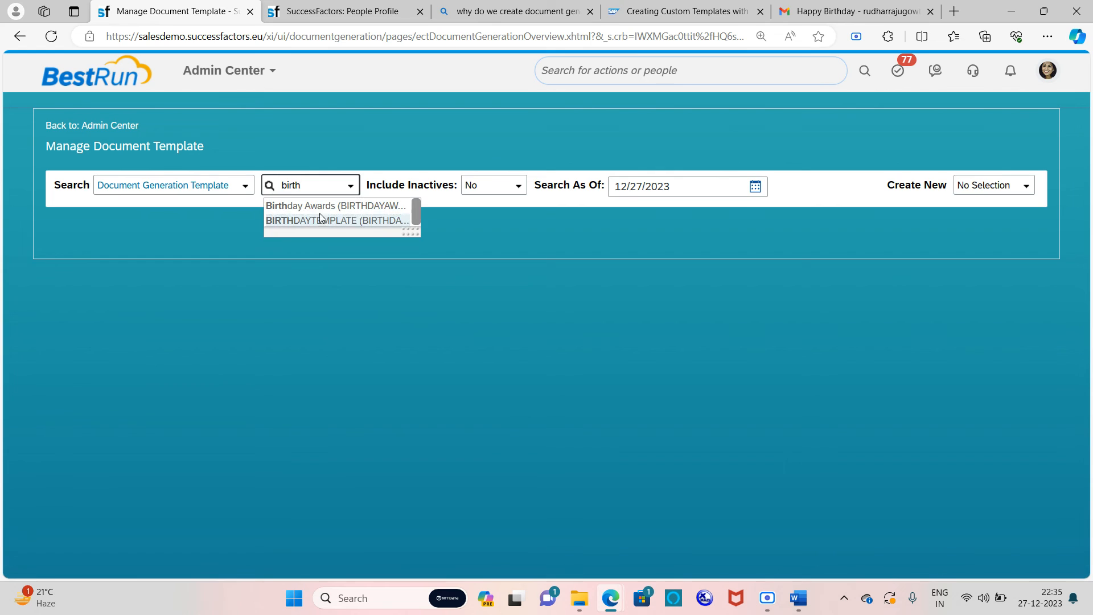
{"action": "left_click", "coordinate": [326, 223]}
Step: Open a second copy of the employee's People Profile page
{"action": "left_click", "coordinate": [330, 5]}
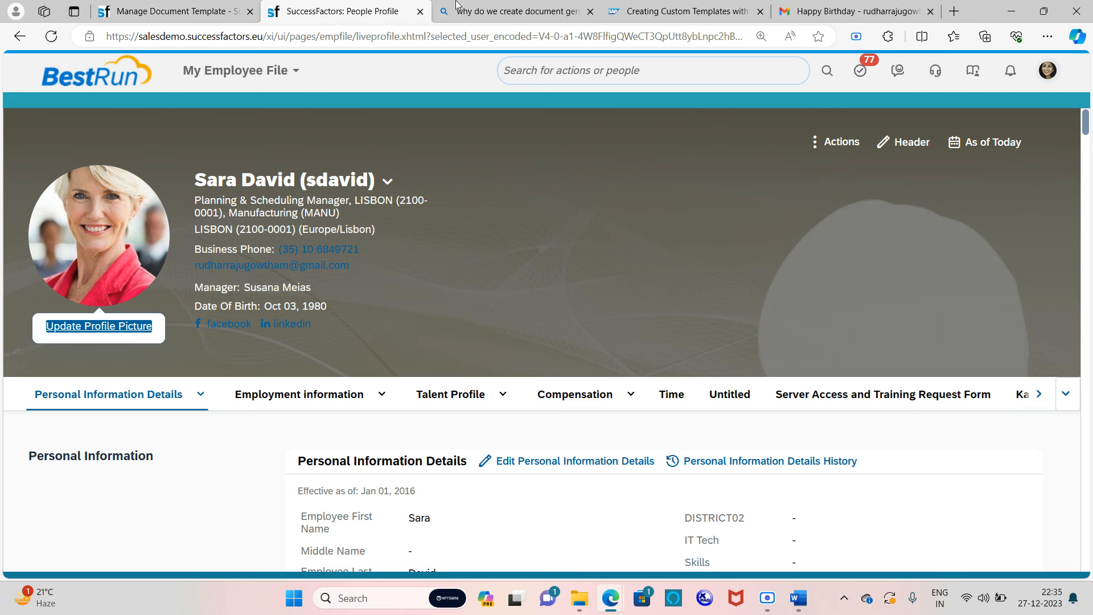
{"action": "right_click", "coordinate": [348, 5]}
{"action": "left_click", "coordinate": [415, 84]}
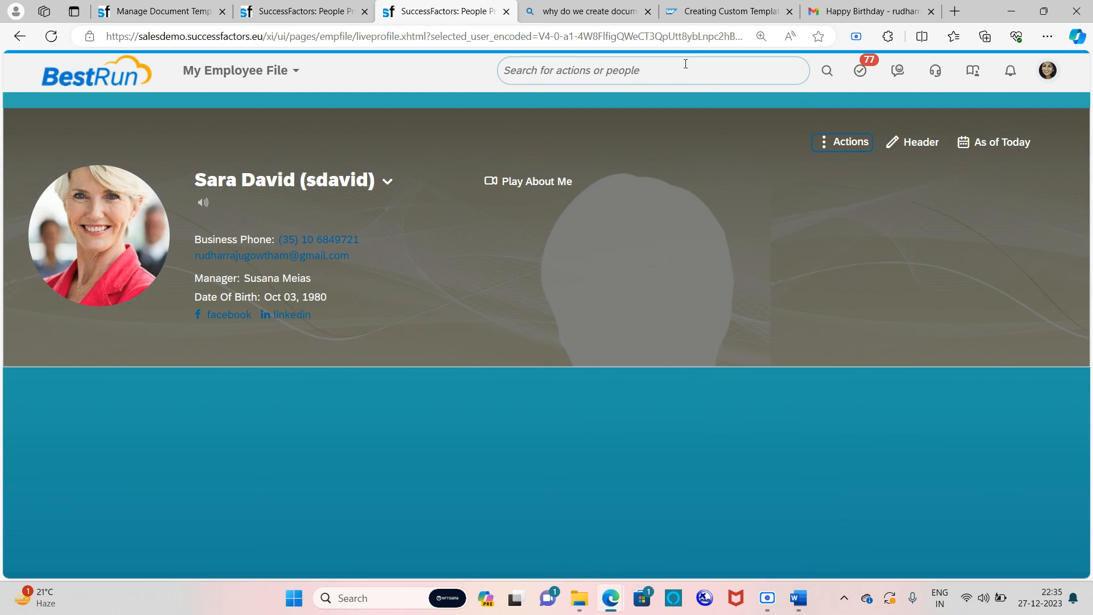
Step: Show BIRTHDAYTEMPLATE's field mappings in Manage Document Template Mapping, then revisit the template record
{"action": "left_click", "coordinate": [685, 63]}
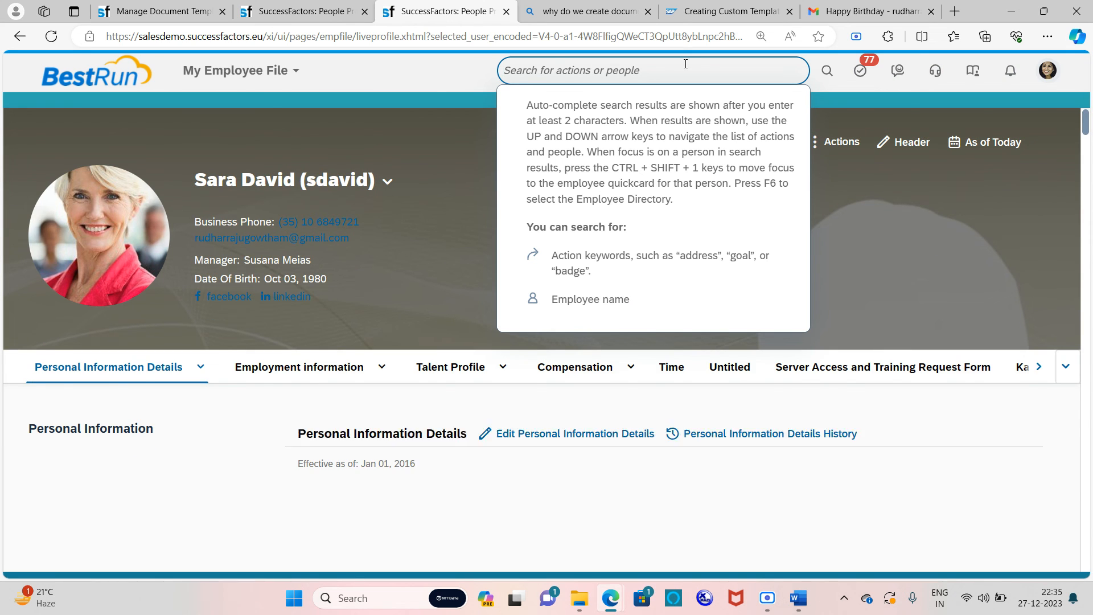
{"action": "type", "text": "docum"}
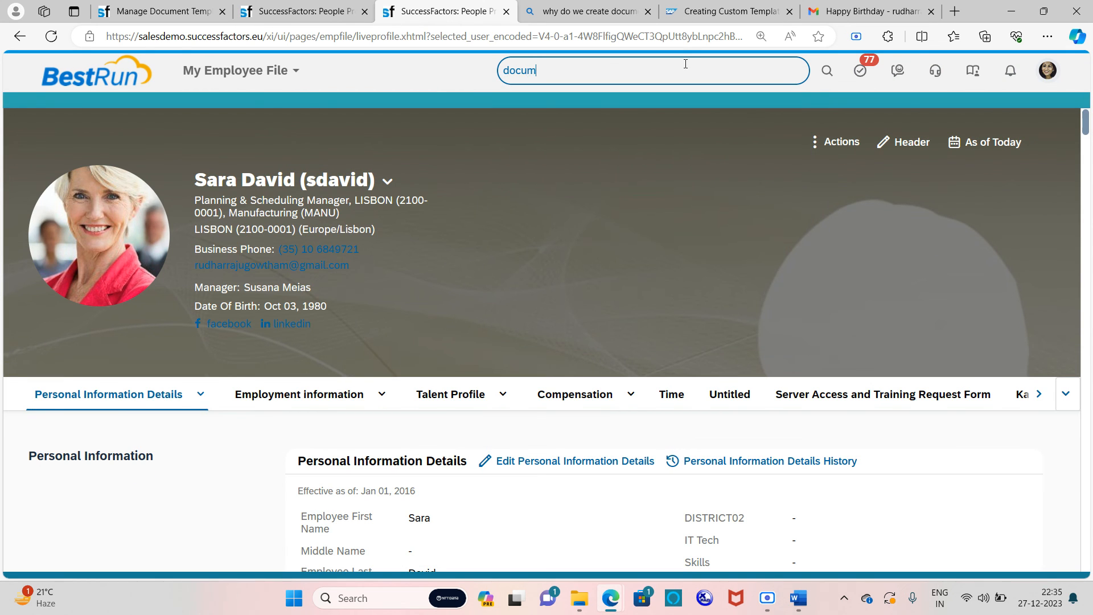
{"action": "type", "text": "ent gener"}
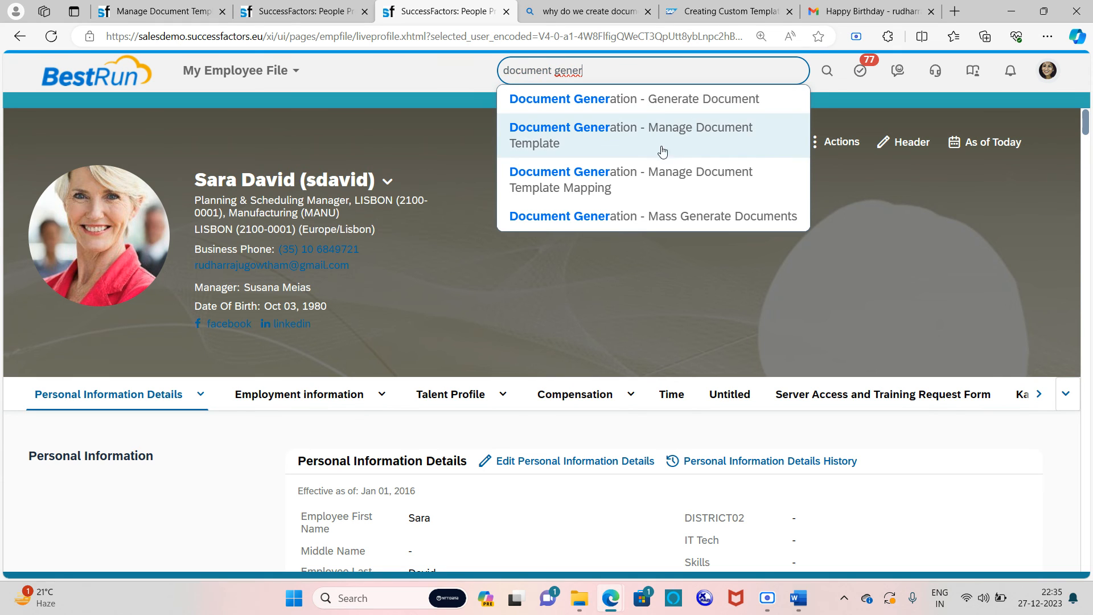
{"action": "left_click", "coordinate": [629, 174]}
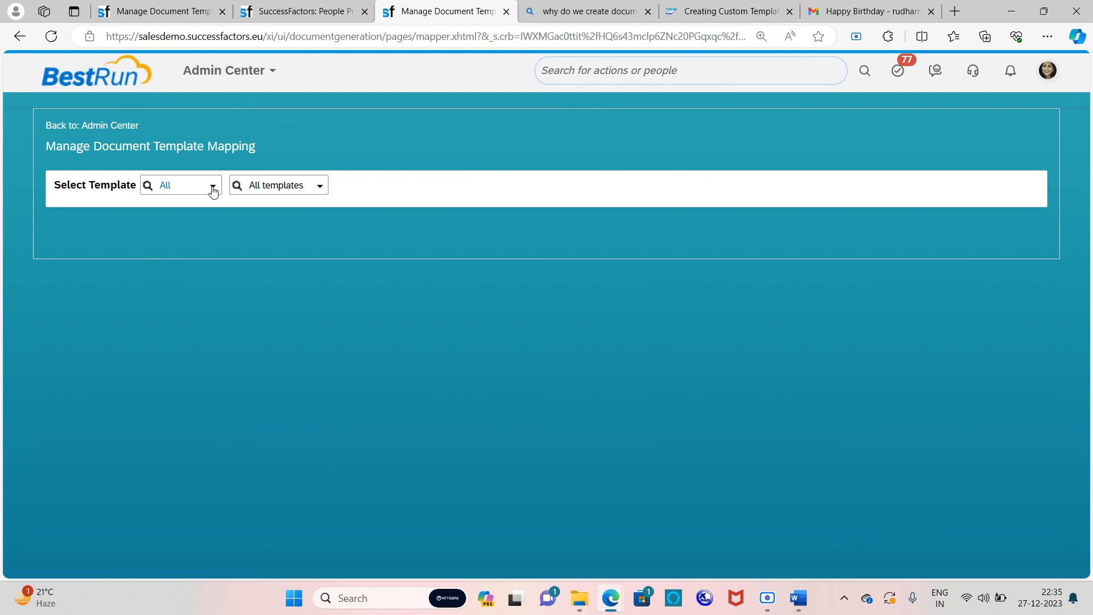
{"action": "left_click", "coordinate": [321, 186]}
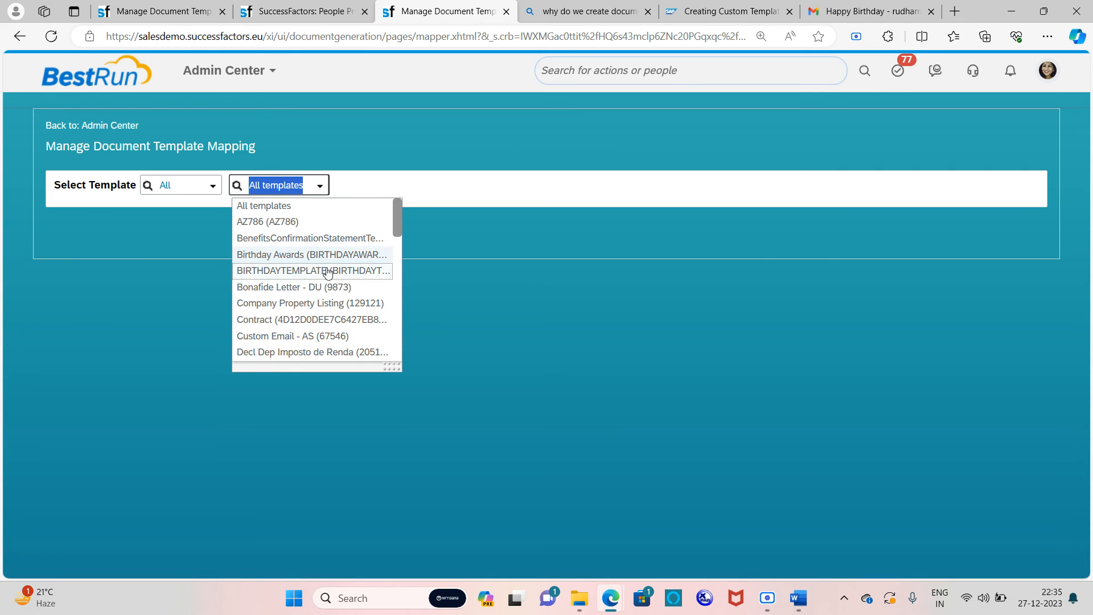
{"action": "left_click", "coordinate": [321, 269]}
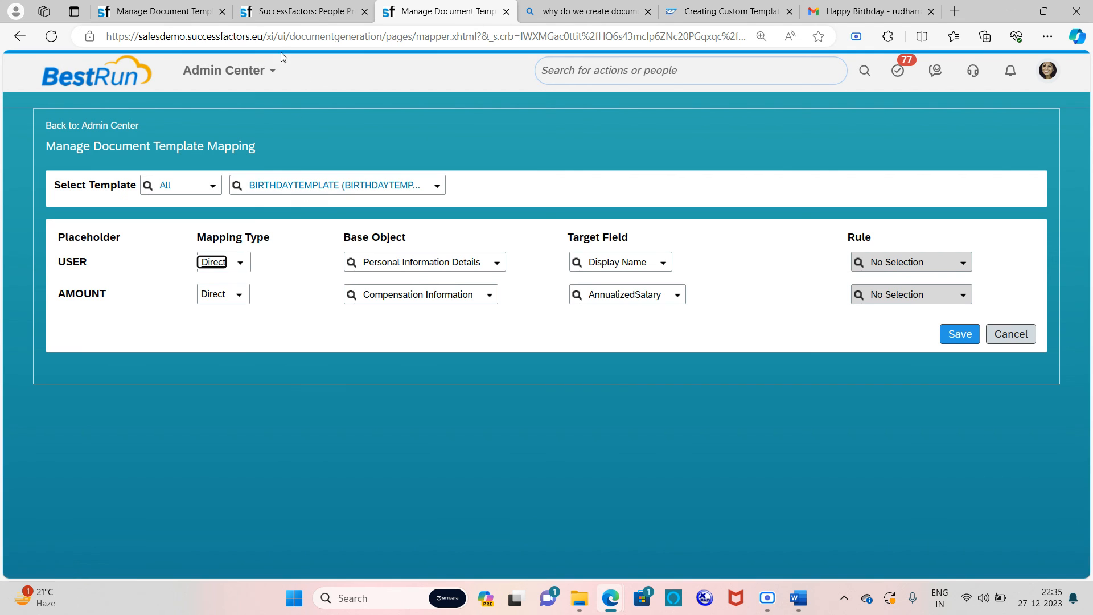
{"action": "left_click", "coordinate": [144, 10]}
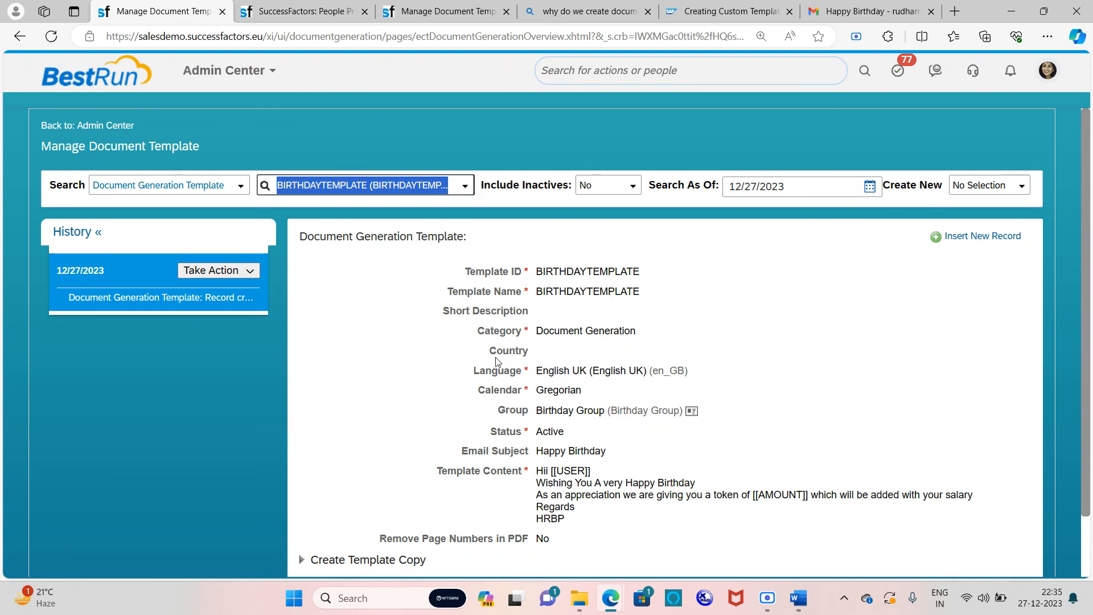
Step: Select the USER placeholder in BIRTHDAYTEMPLATE's Template Content, then return to the mapping page
{"action": "scroll", "coordinate": [501, 362], "scroll_direction": "down", "scroll_amount": 2}
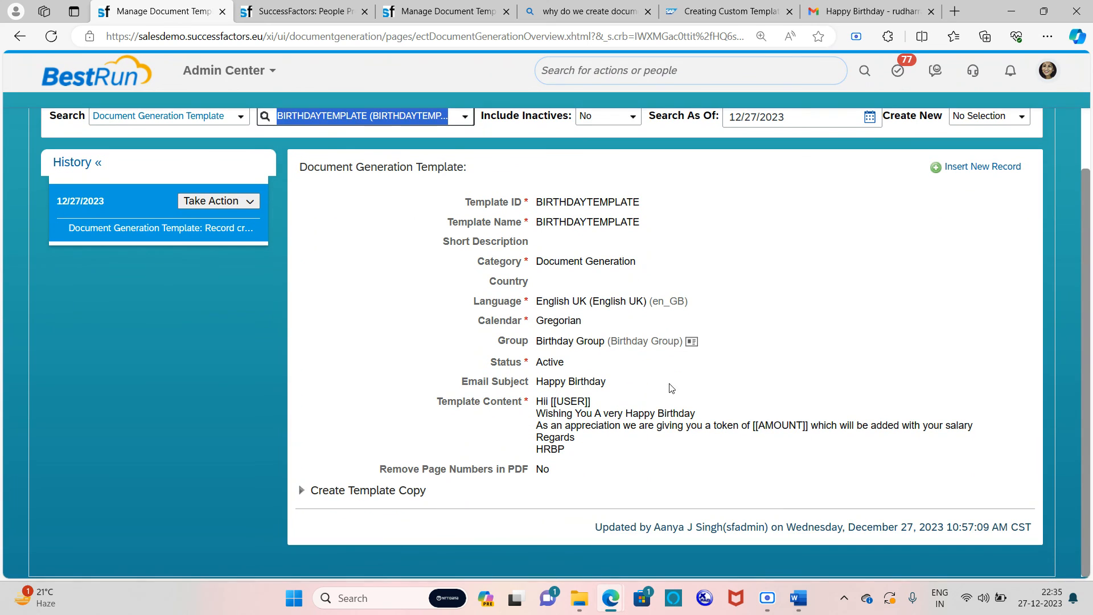
{"action": "double_click", "coordinate": [557, 401]}
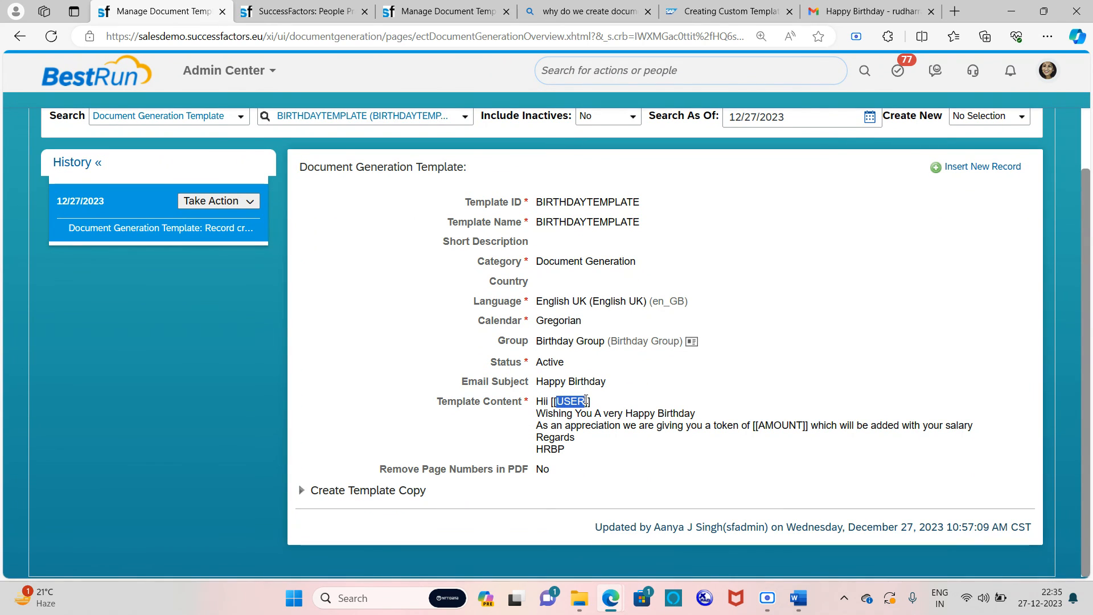
{"action": "left_click", "coordinate": [691, 390]}
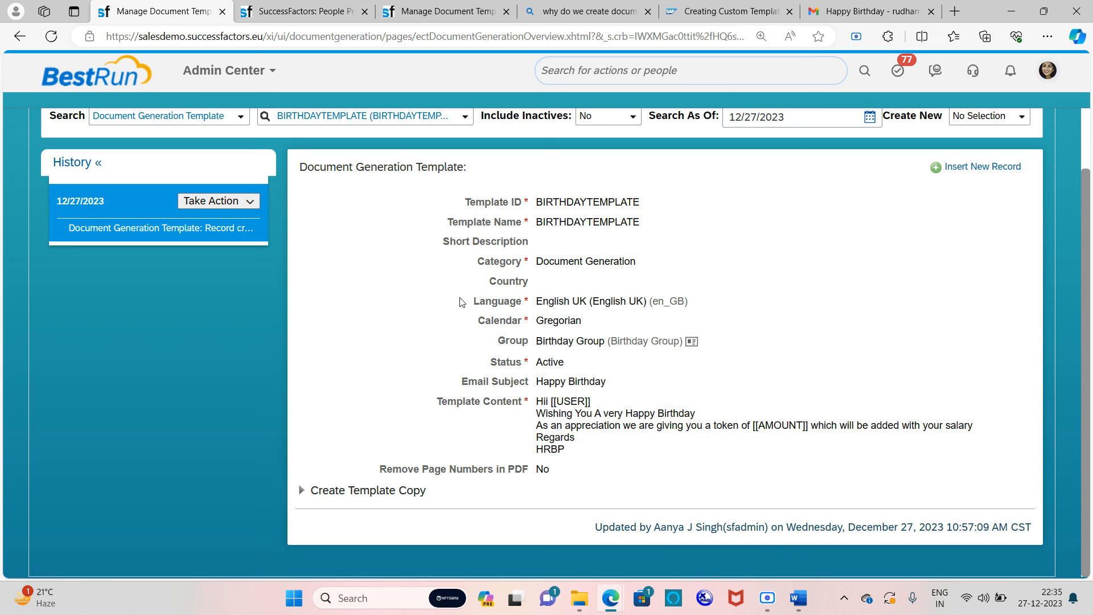
{"action": "left_click", "coordinate": [458, 12]}
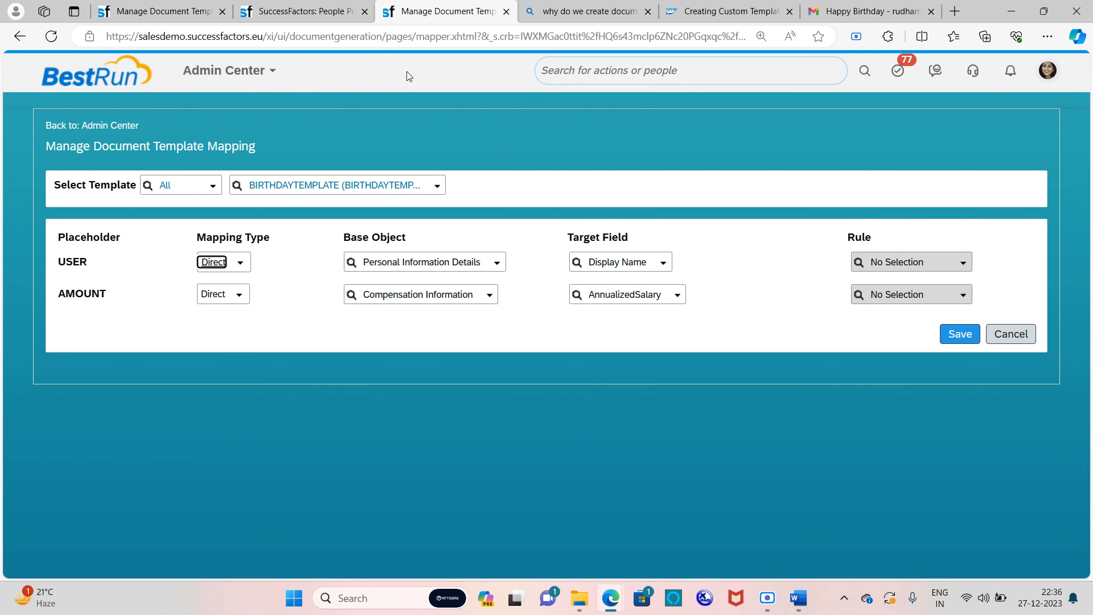
Step: Compare the birthday PDF with the employee's Display Name on the People Profile
{"action": "left_click", "coordinate": [870, 11]}
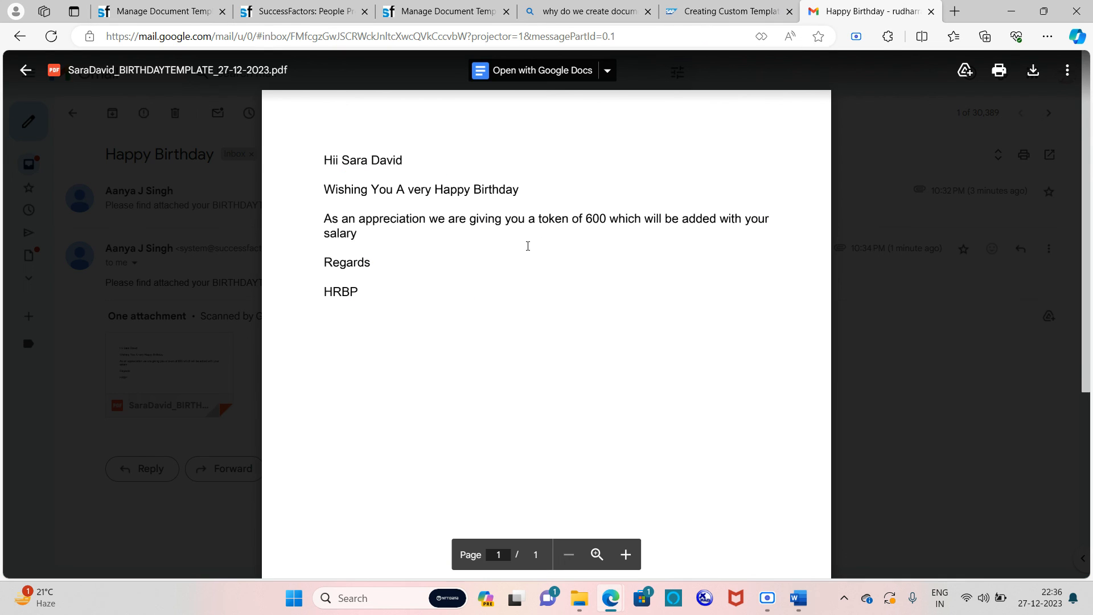
{"action": "left_click", "coordinate": [325, 9]}
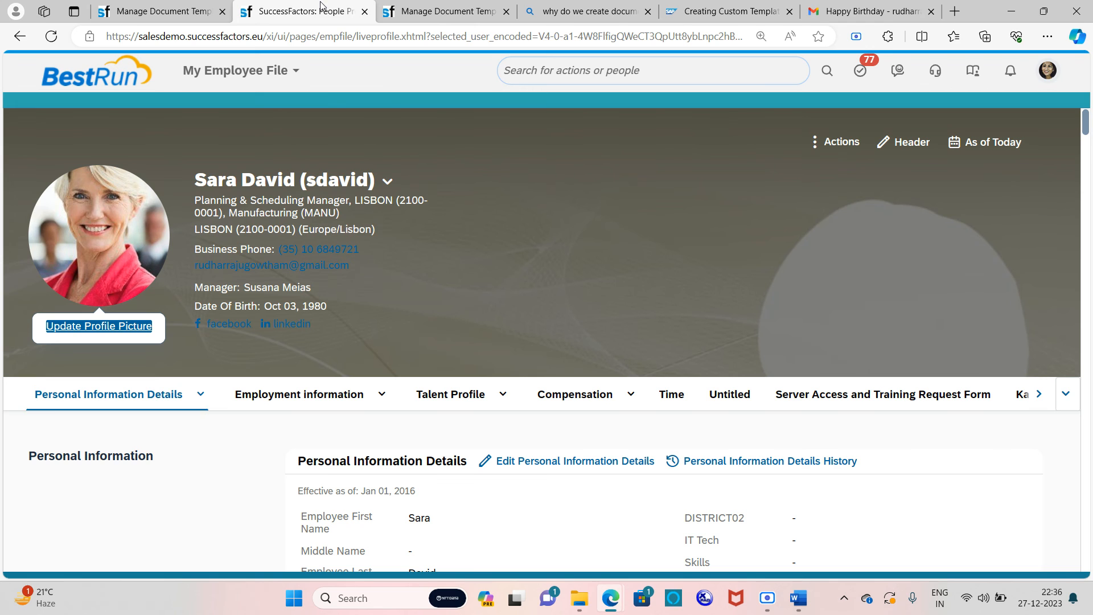
{"action": "scroll", "coordinate": [475, 293], "scroll_direction": "down", "scroll_amount": 5}
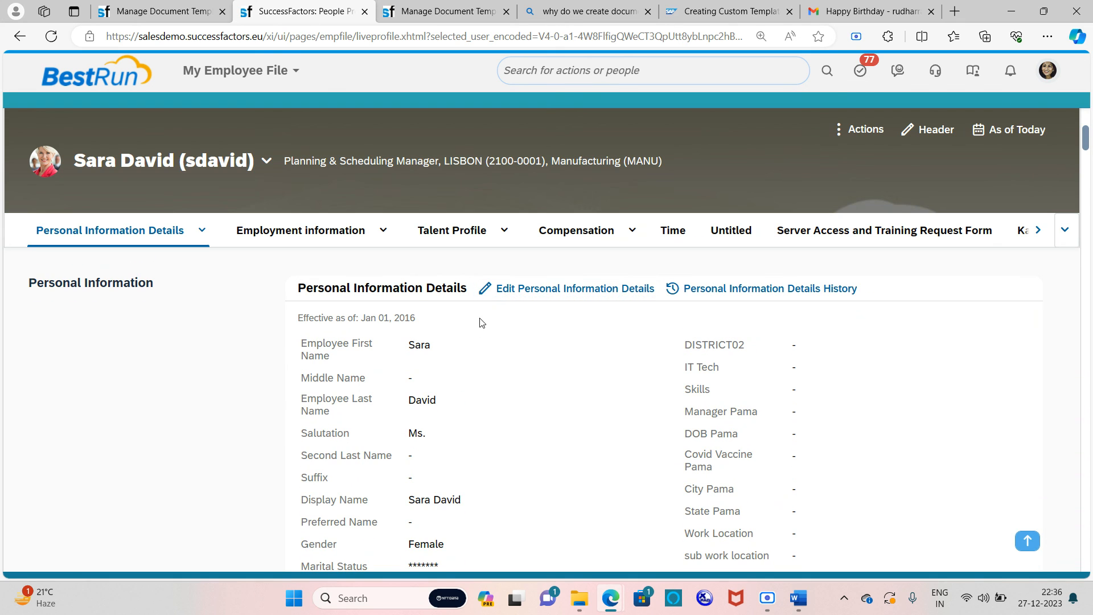
{"action": "scroll", "coordinate": [488, 374], "scroll_direction": "down", "scroll_amount": 1}
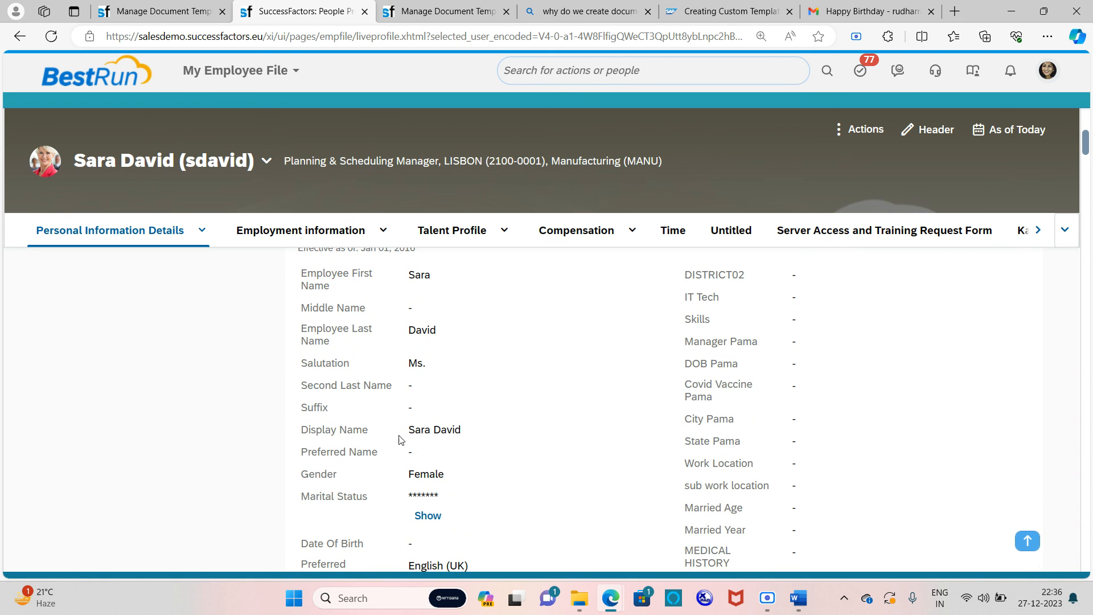
{"action": "left_click_drag", "start_coordinate": [408, 430], "coordinate": [464, 432]}
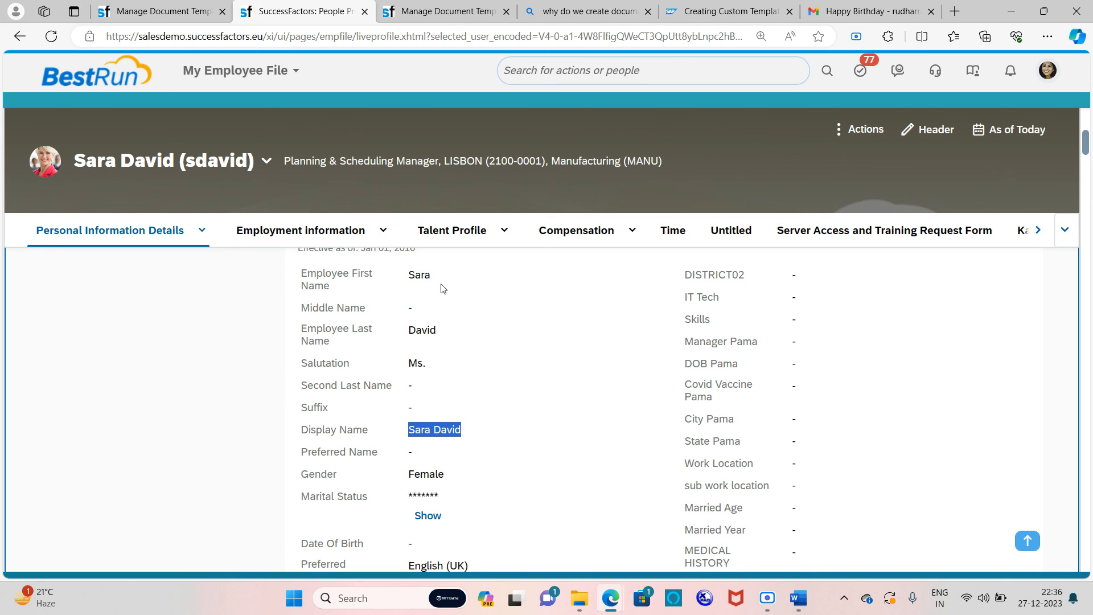
Step: Check the AMOUNT placeholder in the template against its mapping and the PDF
{"action": "left_click", "coordinate": [116, 7]}
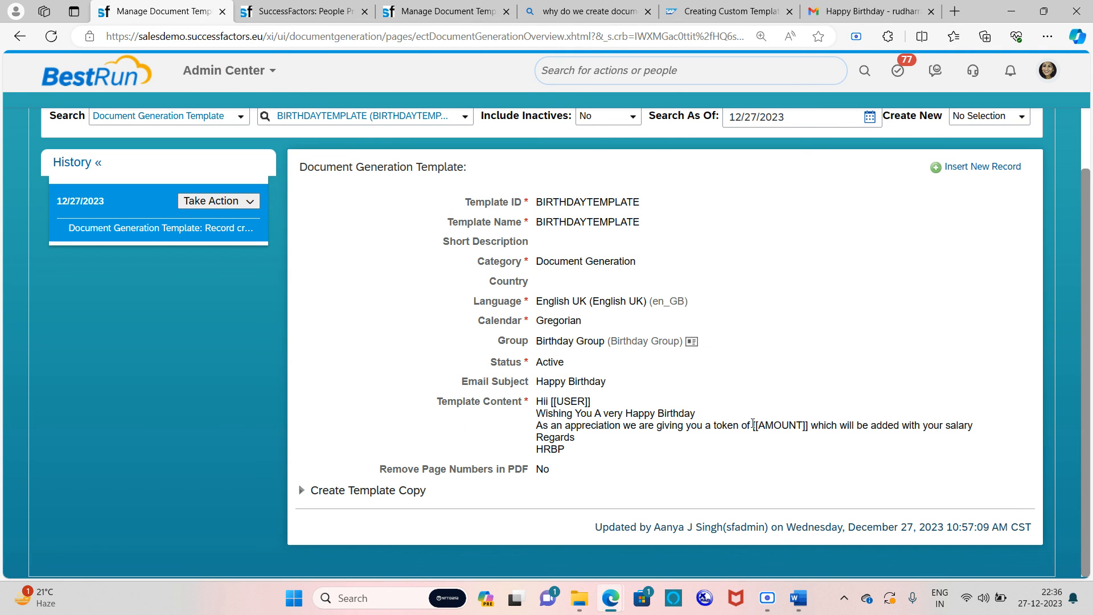
{"action": "left_click_drag", "start_coordinate": [757, 425], "coordinate": [804, 425]}
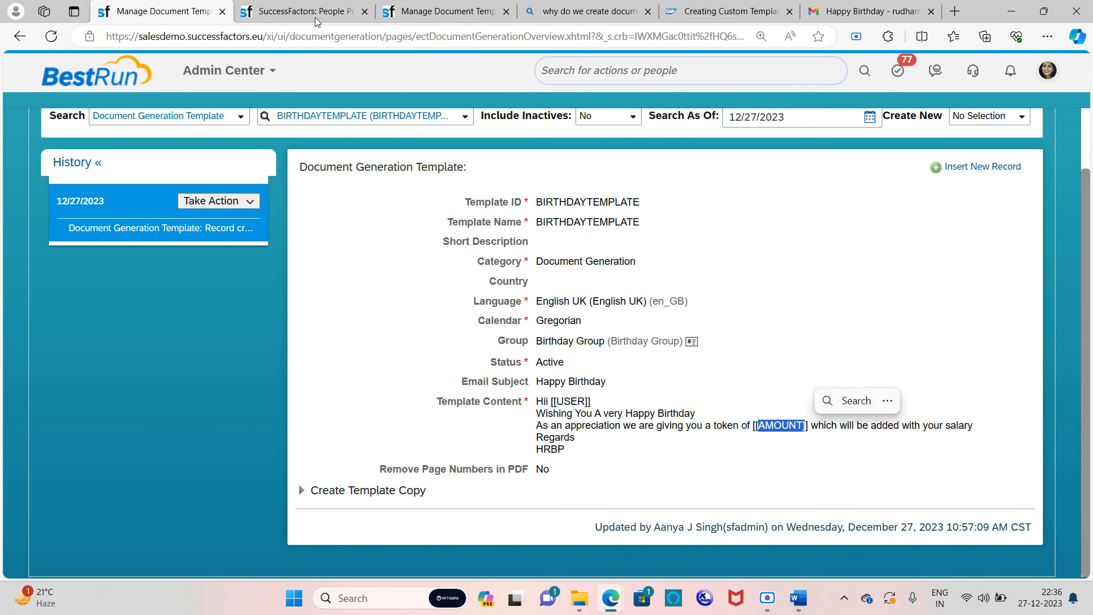
{"action": "left_click", "coordinate": [314, 13]}
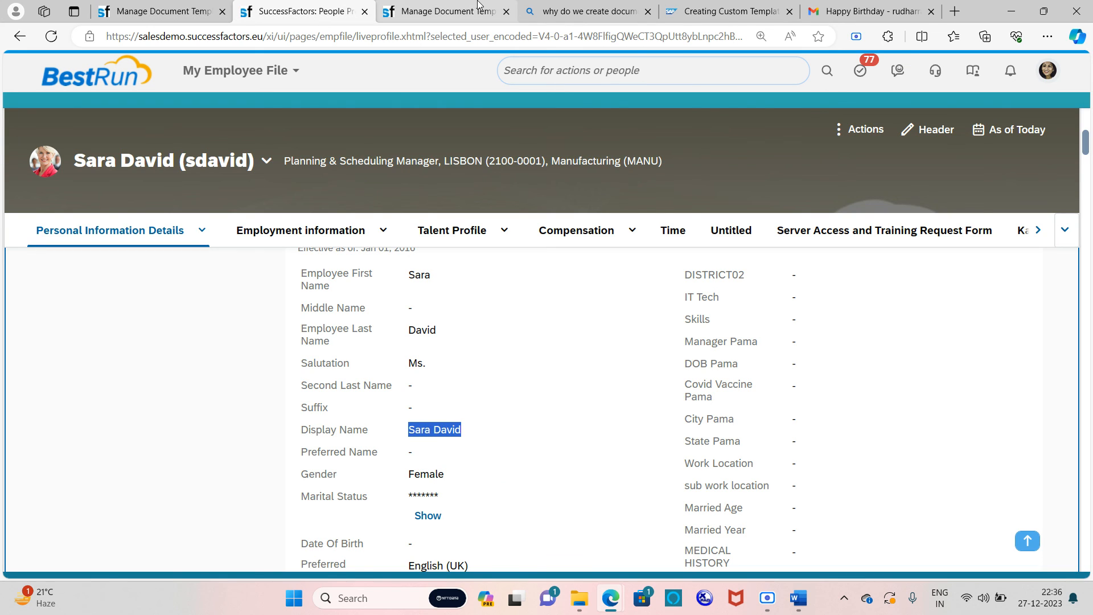
{"action": "left_click", "coordinate": [449, 11]}
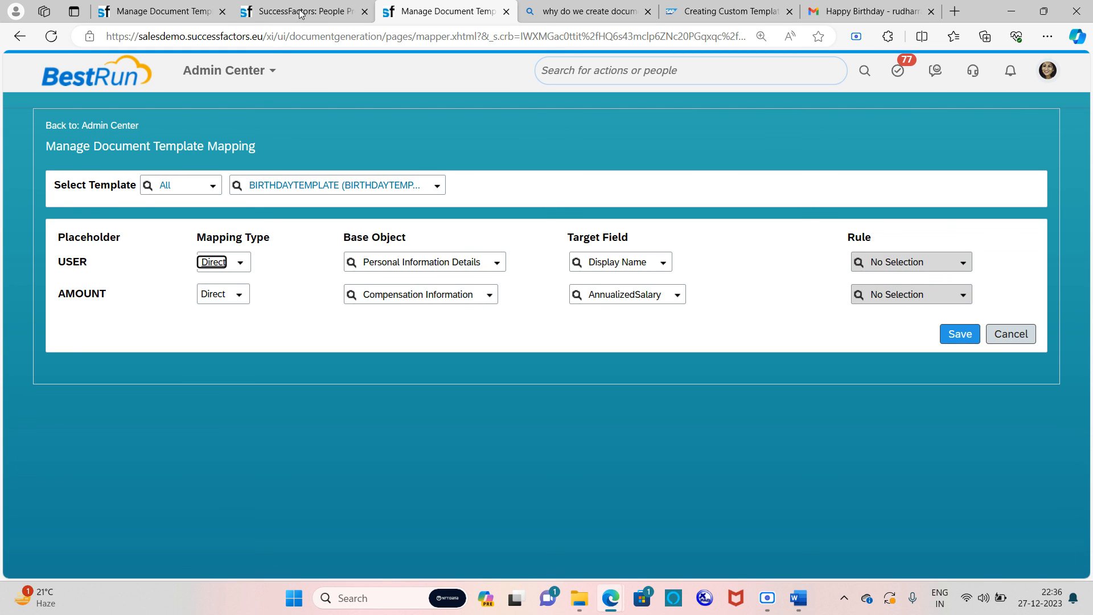
{"action": "left_click", "coordinate": [862, 11]}
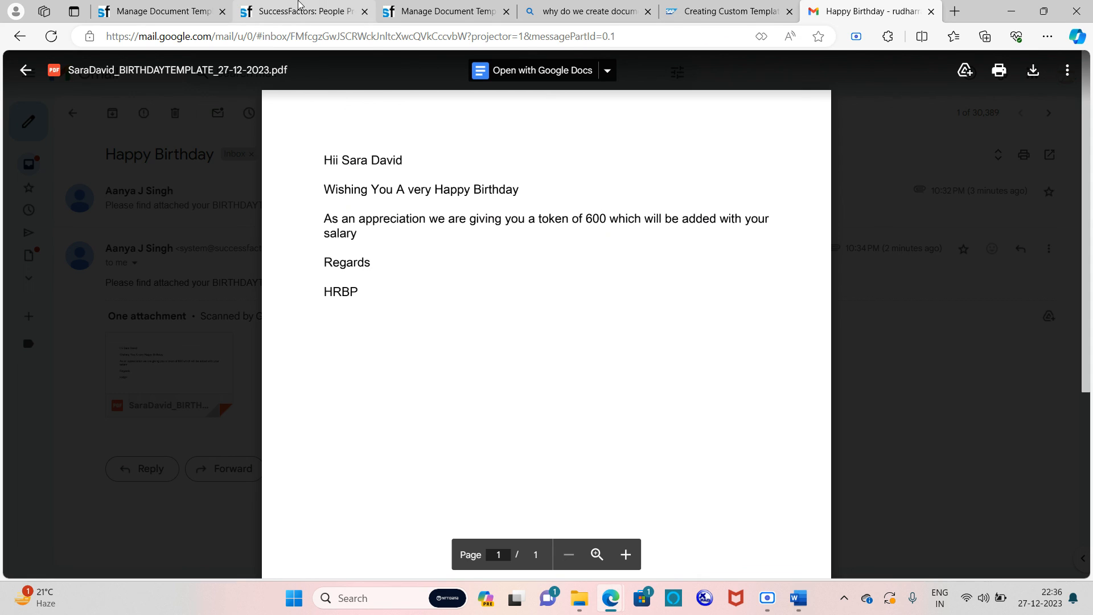
{"action": "left_click", "coordinate": [298, 6]}
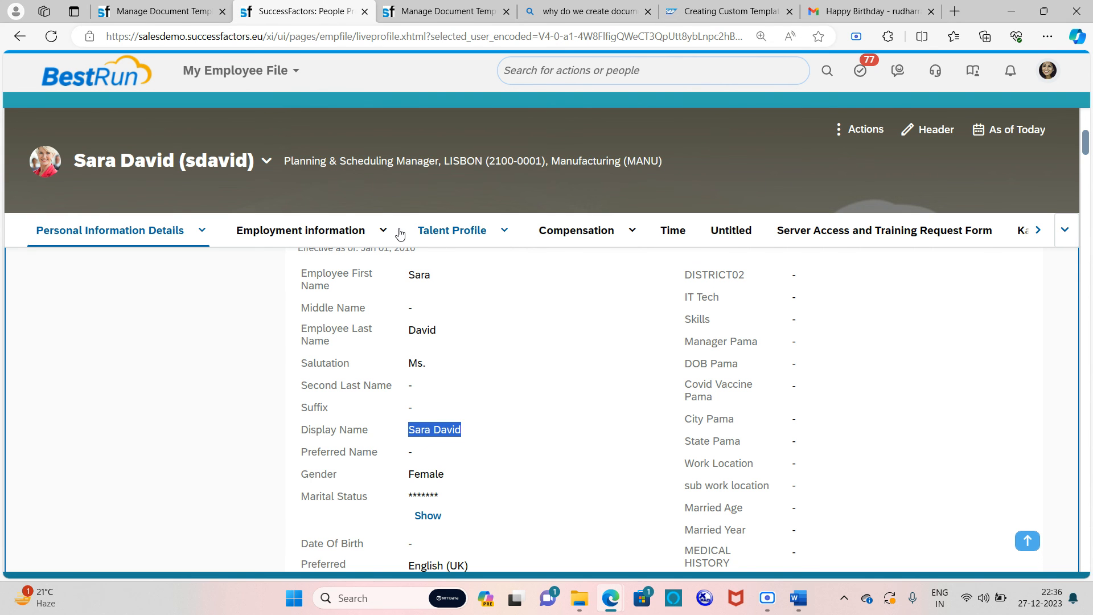
Step: Confirm the Compensation section's Annualized Salary of 600.000 EUR matches the AMOUNT mapping and PDF
{"action": "left_click", "coordinate": [584, 230]}
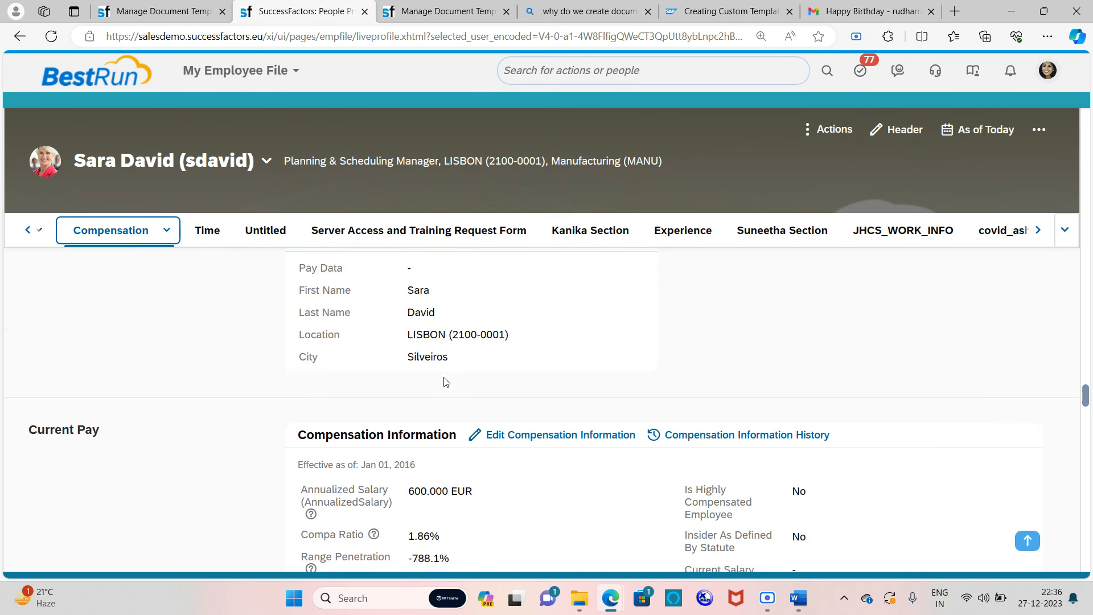
{"action": "scroll", "coordinate": [446, 382], "scroll_direction": "down", "scroll_amount": 1}
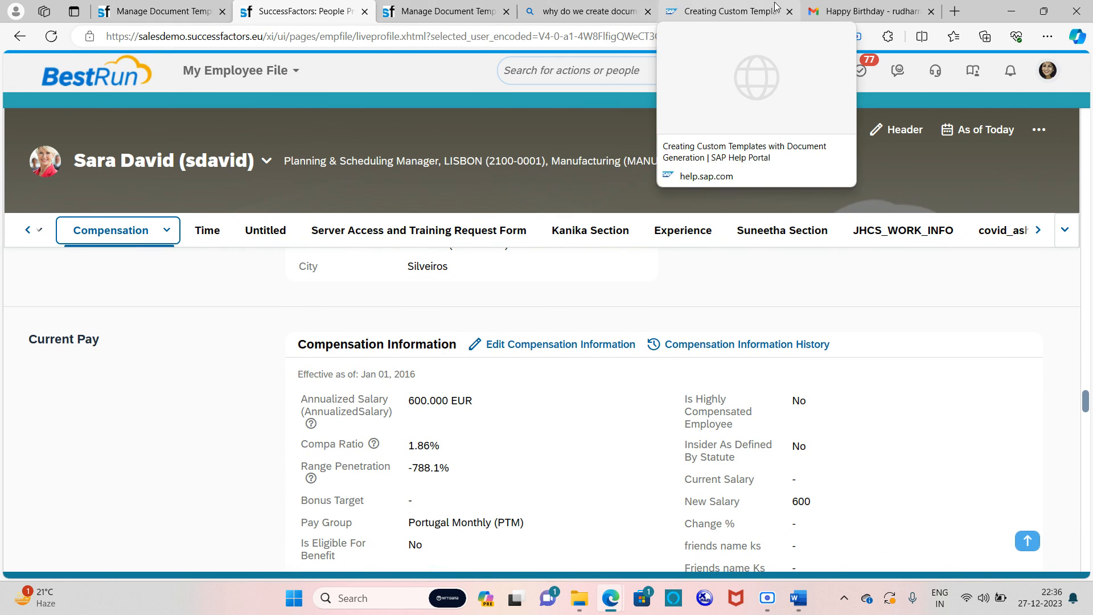
{"action": "left_click", "coordinate": [449, 12]}
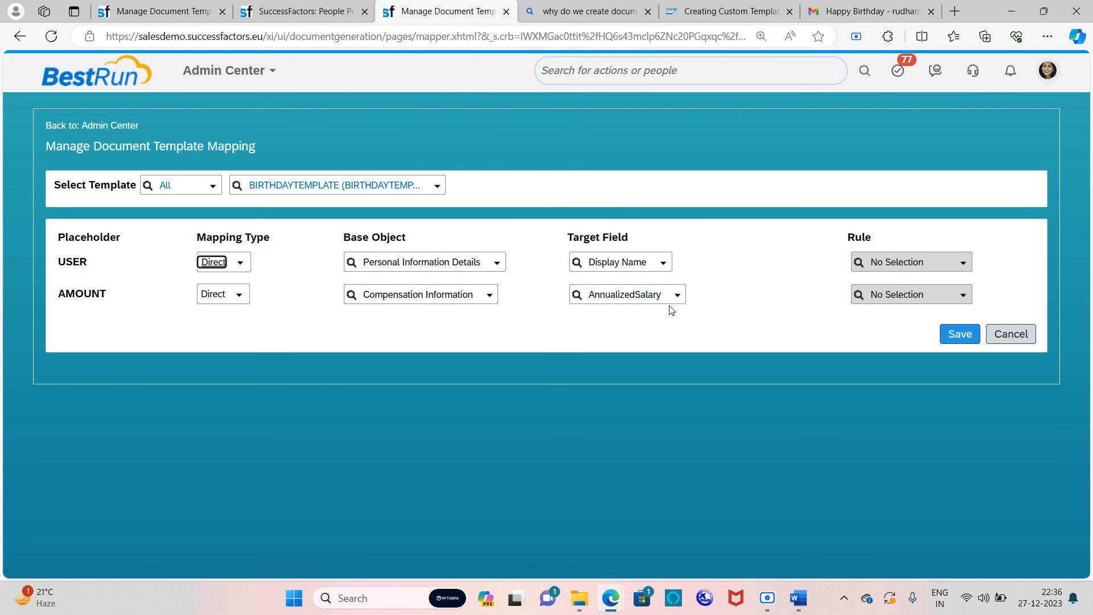
{"action": "left_click", "coordinate": [868, 8]}
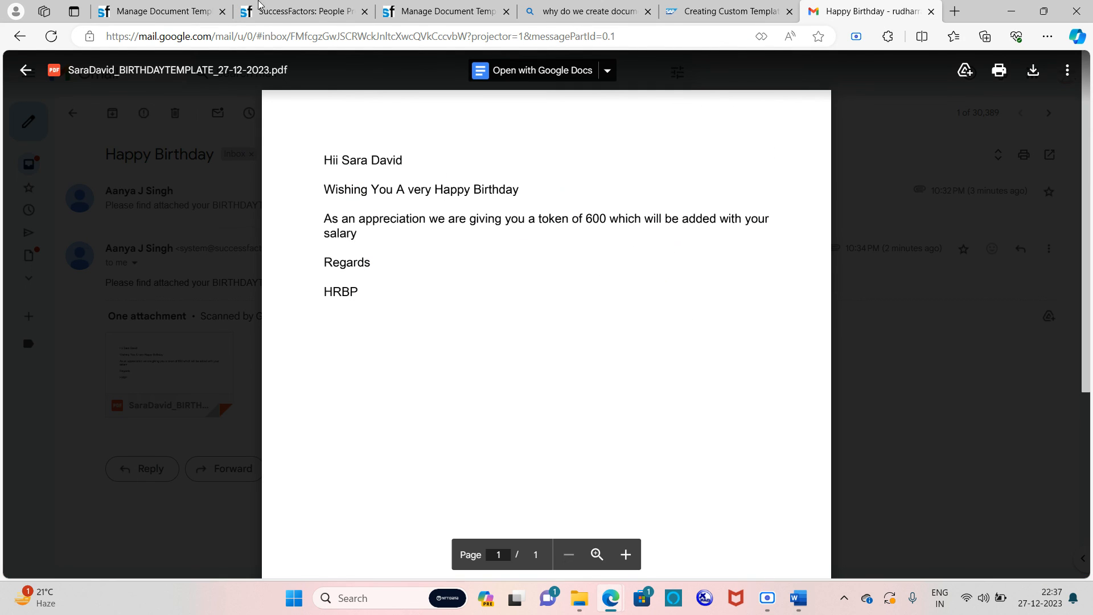
{"action": "left_click", "coordinate": [162, 12]}
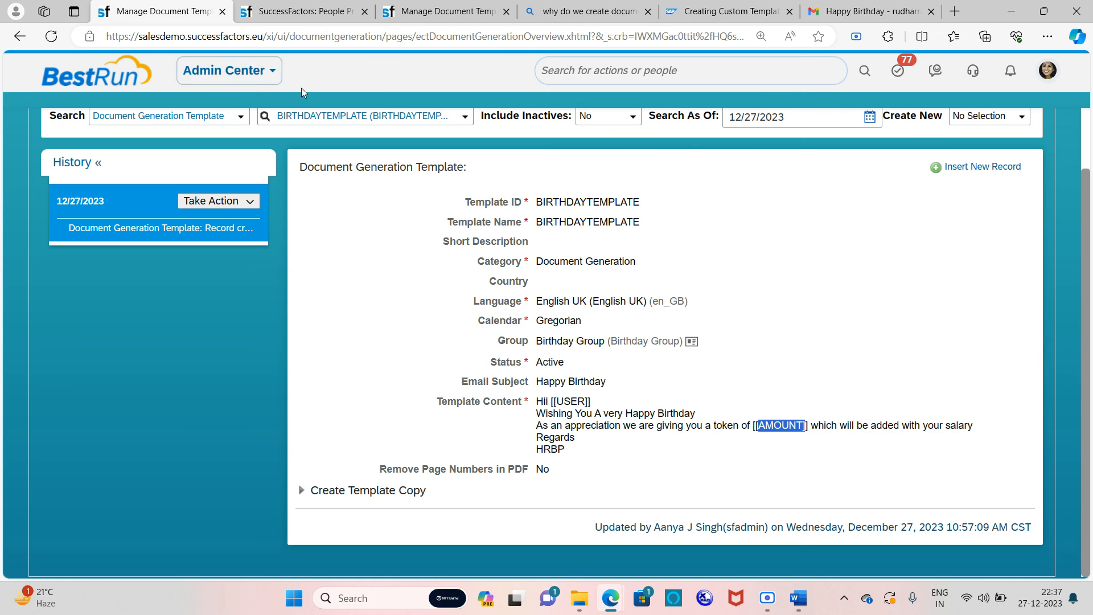
{"action": "left_click", "coordinate": [301, 12]}
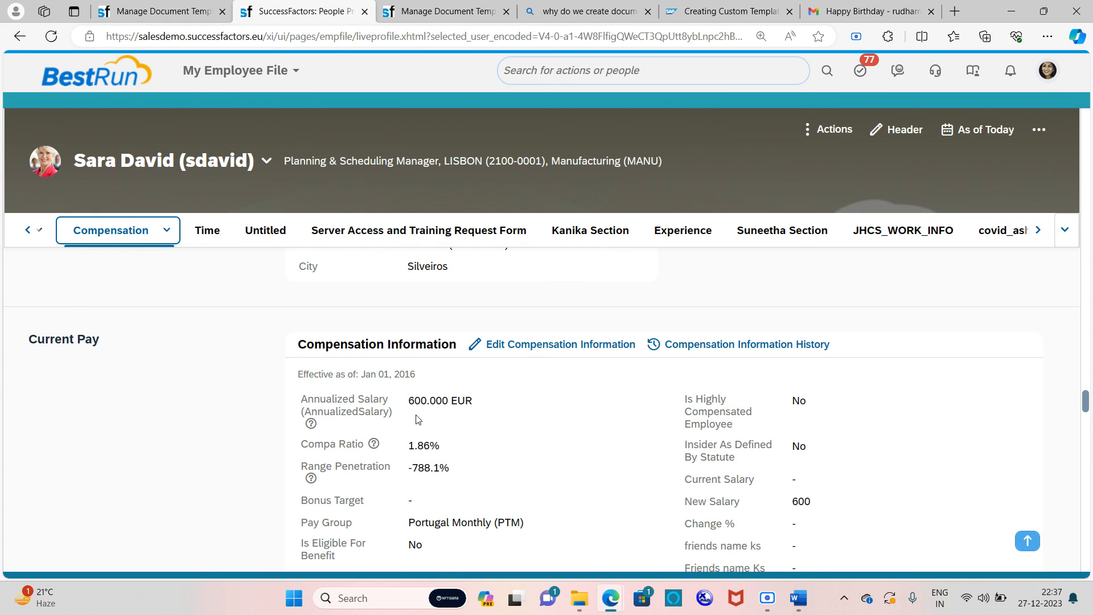
{"action": "left_click_drag", "start_coordinate": [408, 400], "coordinate": [431, 400]}
Step: Clear the salary selection and place the cursor in the header's action search box
{"action": "left_click", "coordinate": [444, 434]}
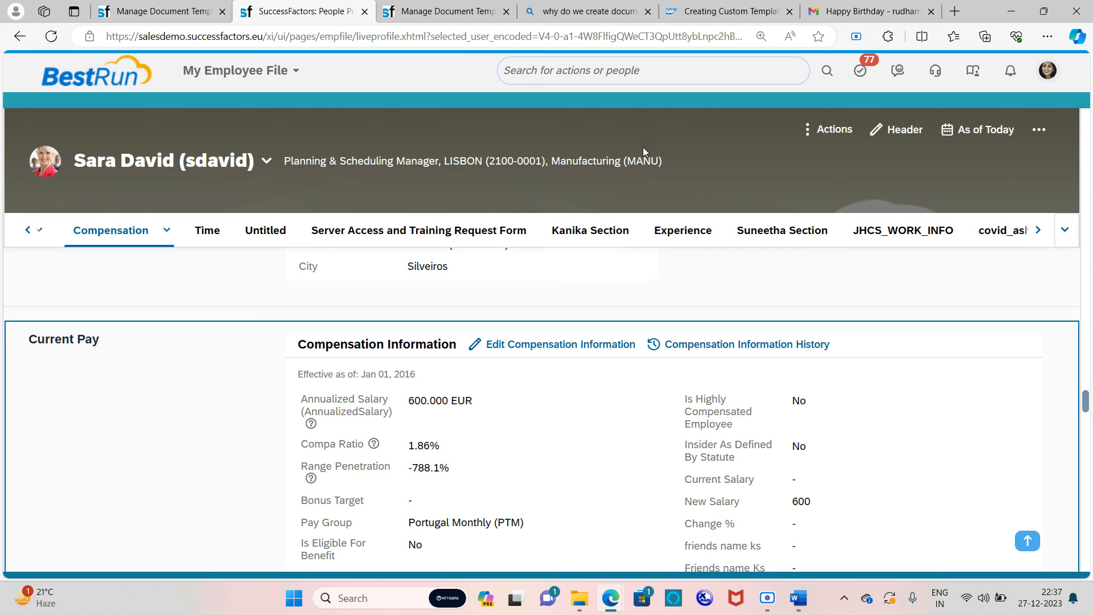
{"action": "left_click", "coordinate": [642, 75]}
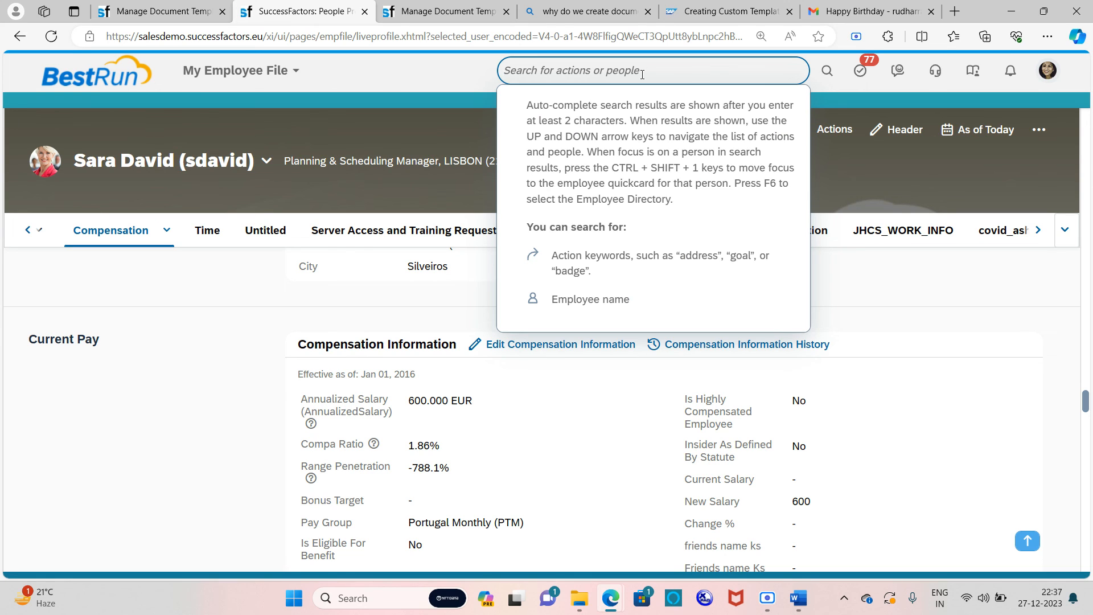
Step: Search 'mass docum' to list Document Generation - Mass Generate Documents
{"action": "type", "text": "mass docu"}
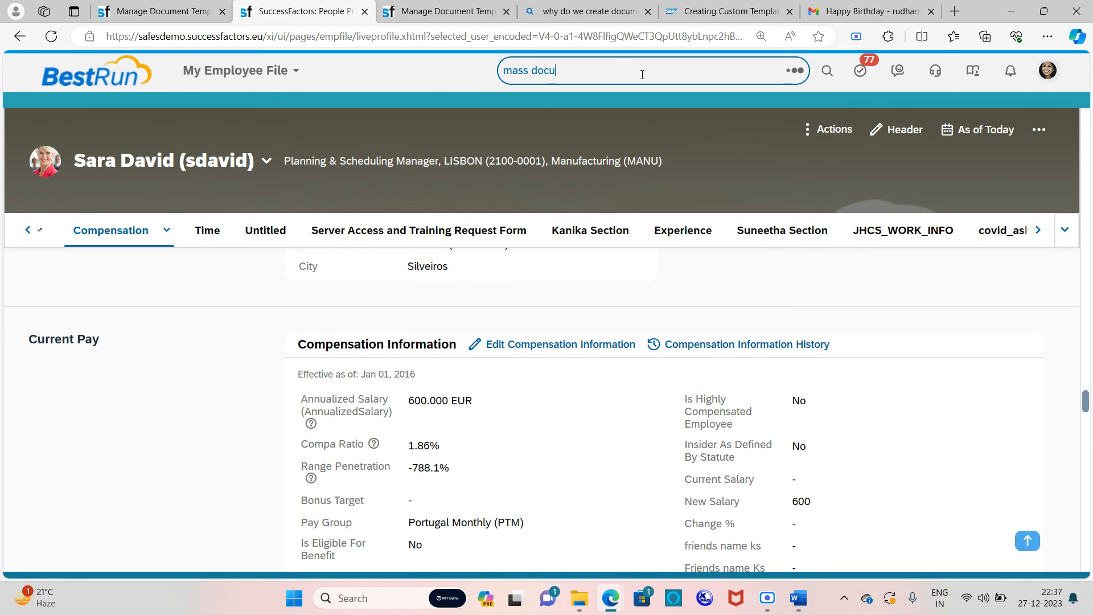
{"action": "type", "text": "m"}
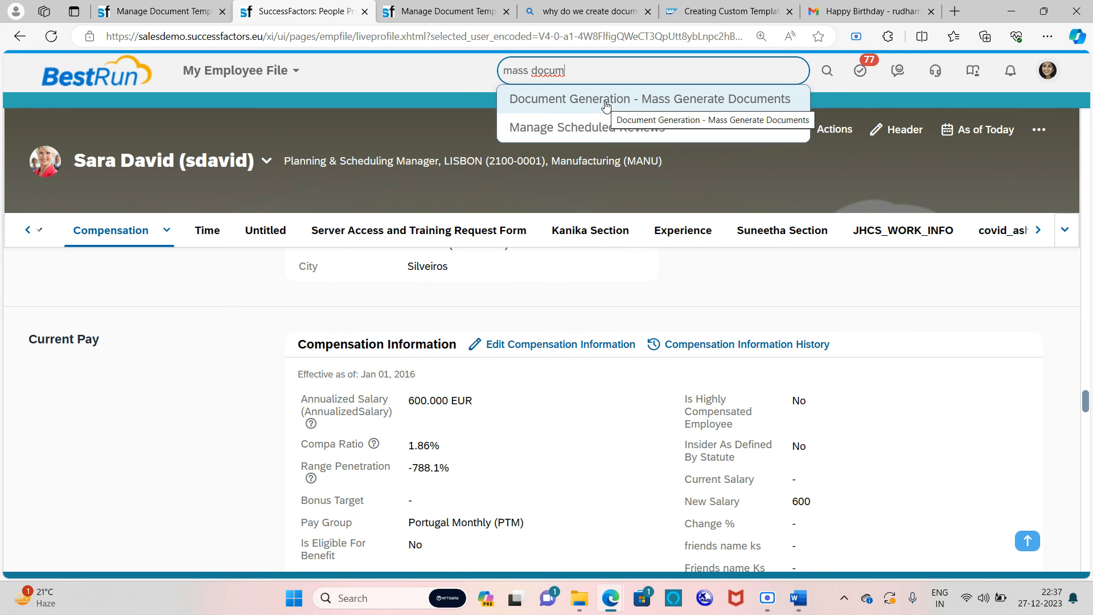
{"action": "left_click", "coordinate": [587, 72]}
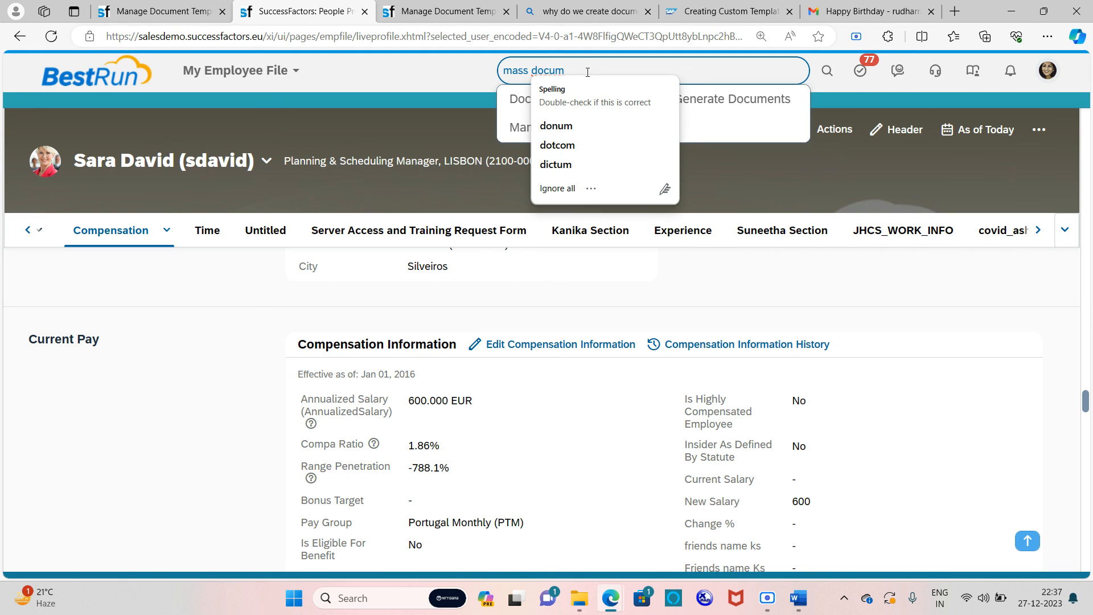